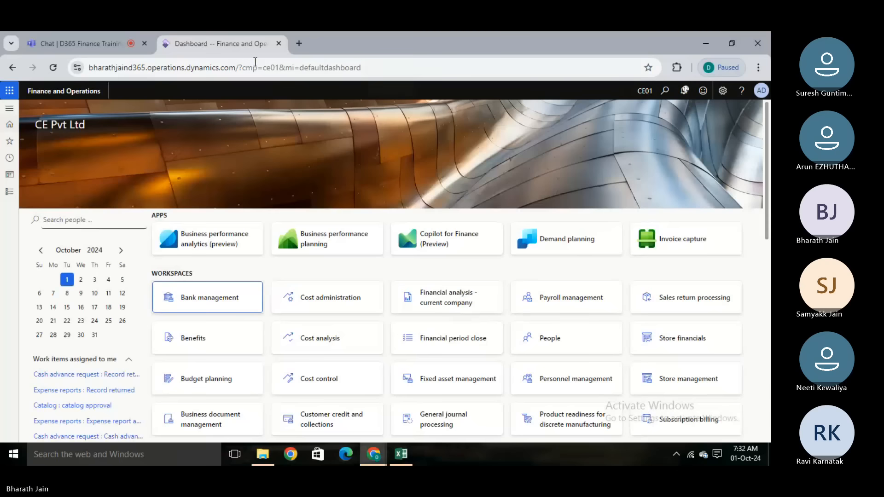
- Duplicate the Finance and Operations dashboard browser tab and return to the original tab
{"action": "right_click", "coordinate": [250, 45]}
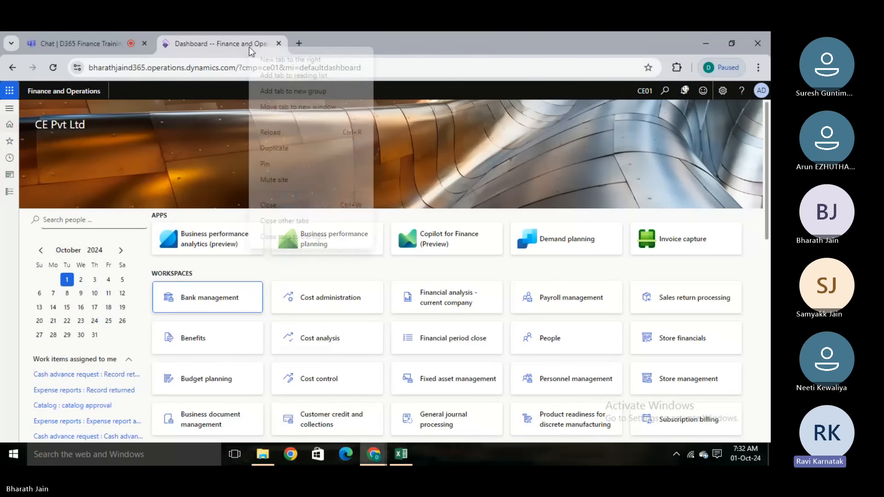
{"action": "left_click", "coordinate": [277, 148]}
{"action": "left_click", "coordinate": [233, 37]}
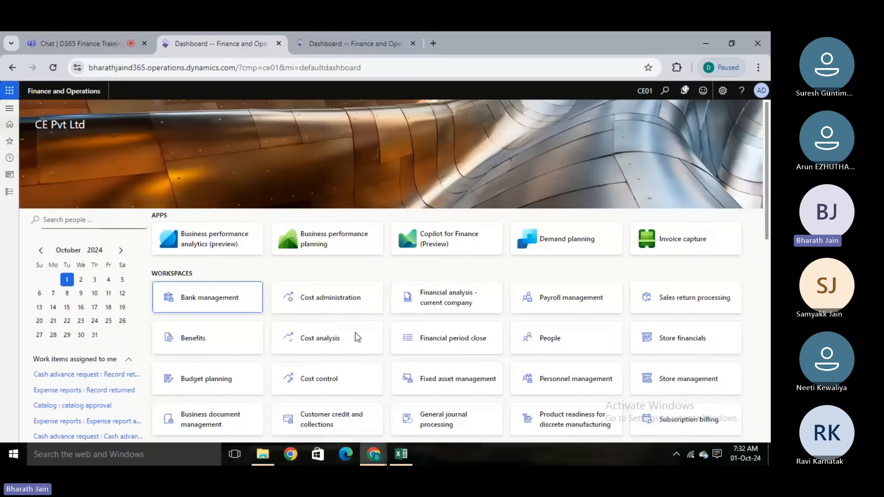
- Switch to the 25th Sept Excel workbook and open Sheet2 with the GL module setup list
{"action": "left_click", "coordinate": [402, 454]}
{"action": "left_click", "coordinate": [218, 332]}
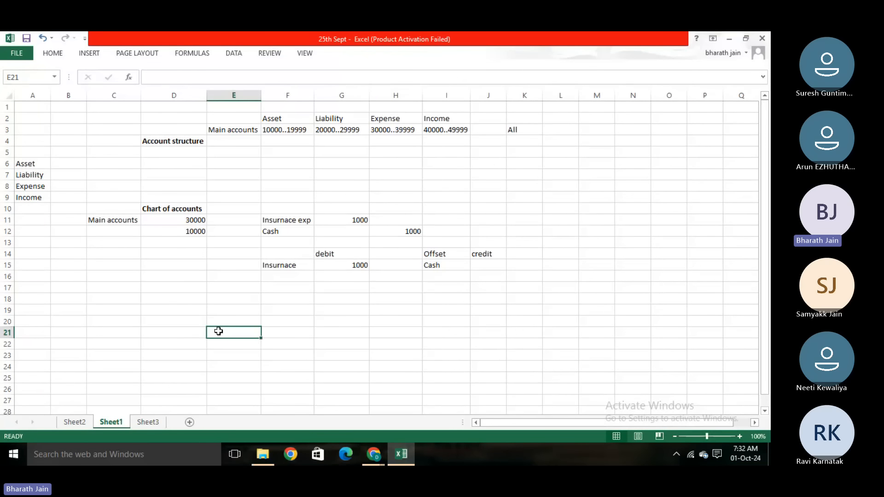
{"action": "left_click", "coordinate": [88, 422]}
{"action": "left_click", "coordinate": [87, 325]}
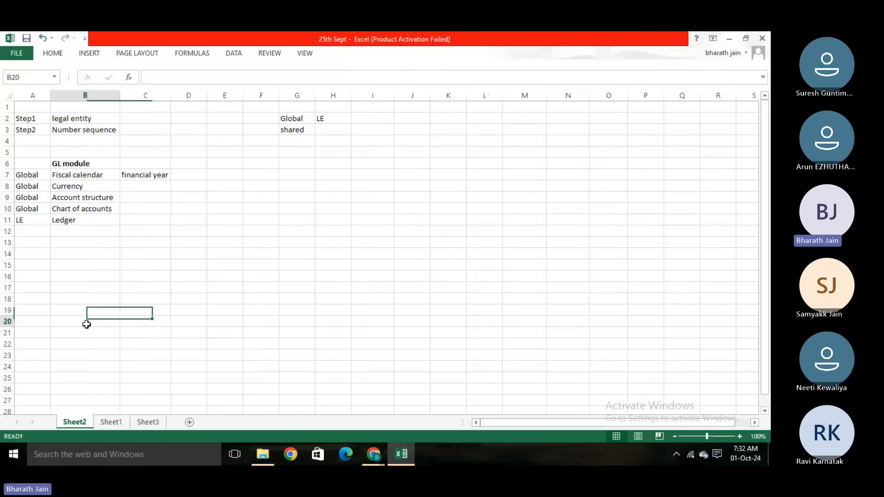
{"action": "left_click", "coordinate": [82, 265]}
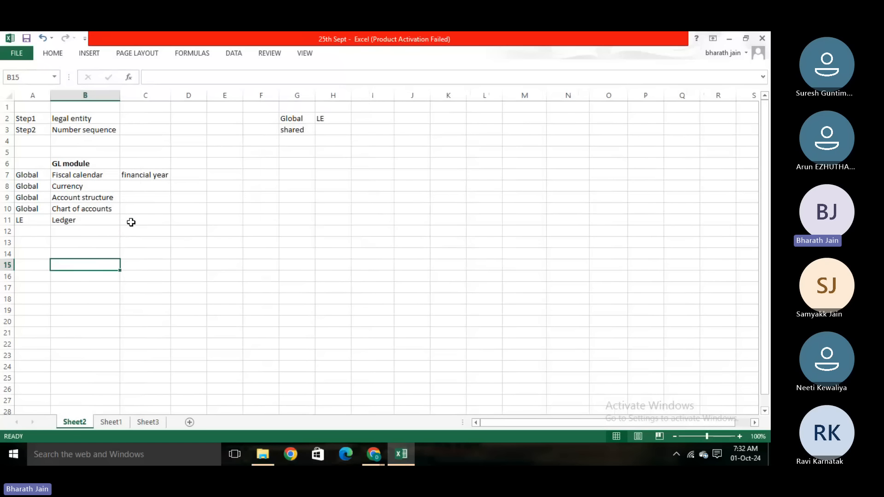
- Add "Financial dimension" in cell B12, below Ledger in the GL module list
{"action": "left_click", "coordinate": [97, 240]}
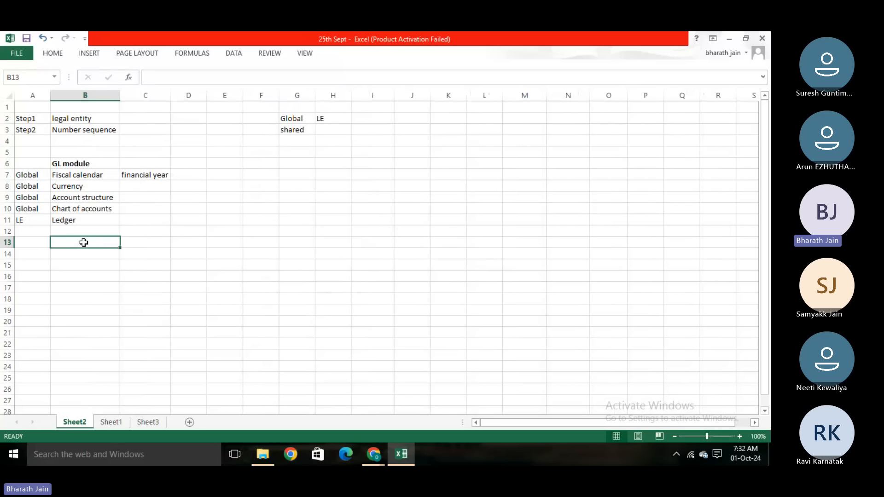
{"action": "left_click", "coordinate": [79, 232]}
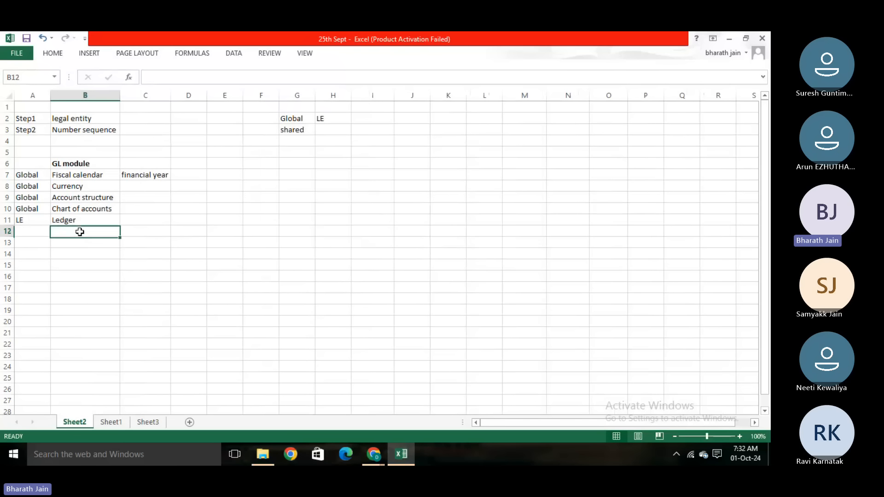
{"action": "type", "text": "Fiscal ca"}
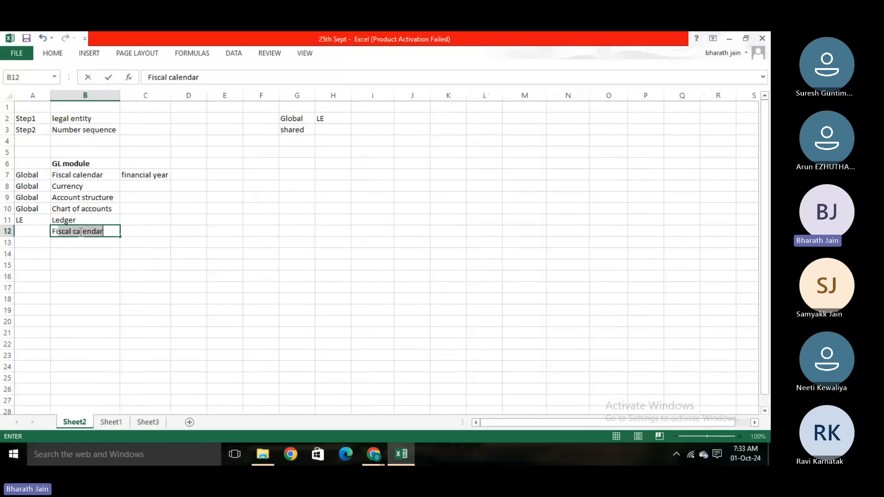
{"action": "key", "text": "BackSpace"}
{"action": "key", "text": "BackSpace"}
{"action": "key", "text": "BackSpace"}
{"action": "key", "text": "BackSpace"}
{"action": "key", "text": "BackSpace"}
{"action": "key", "text": "BackSpace"}
{"action": "key", "text": "BackSpace"}
{"action": "key", "text": "BackSpace"}
{"action": "type", "text": "nancial "}
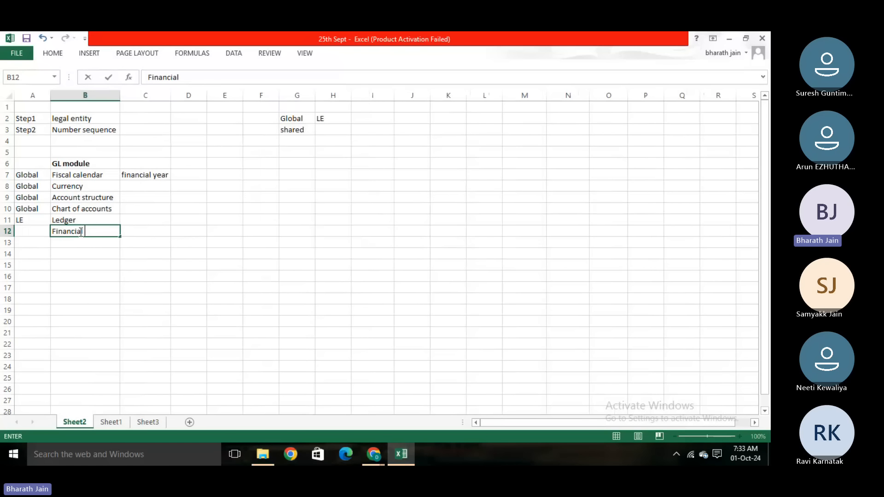
{"action": "type", "text": "dimension"}
{"action": "left_click", "coordinate": [72, 259]}
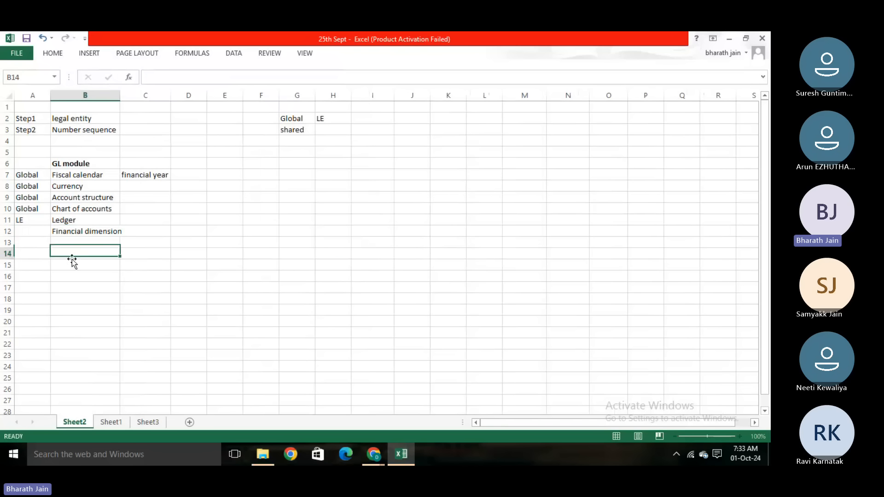
- Widen column B slightly and label the Financial dimension row as "Global" in cell A12
{"action": "left_click_drag", "start_coordinate": [120, 94], "coordinate": [126, 94]}
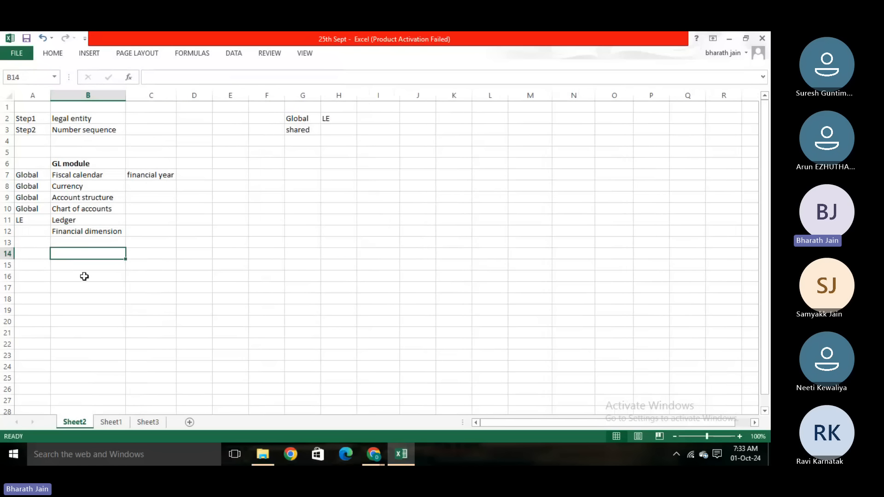
{"action": "left_click", "coordinate": [44, 233]}
{"action": "type", "text": "Global"}
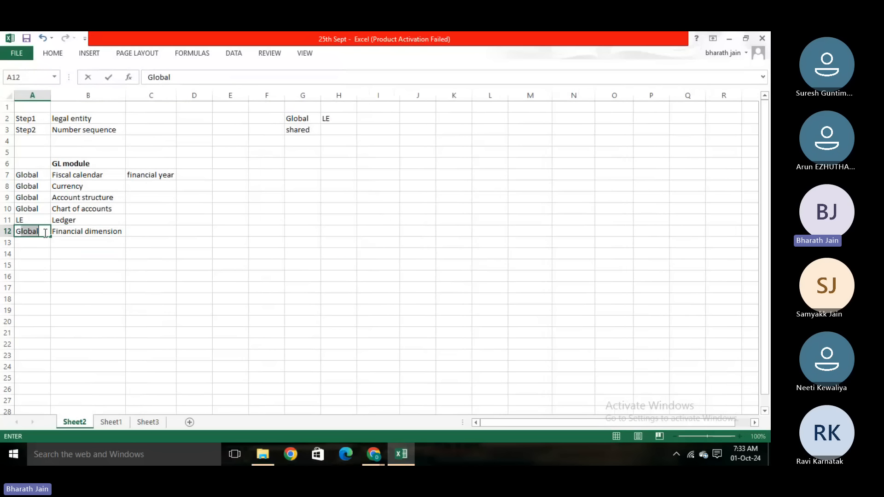
{"action": "left_click", "coordinate": [122, 295]}
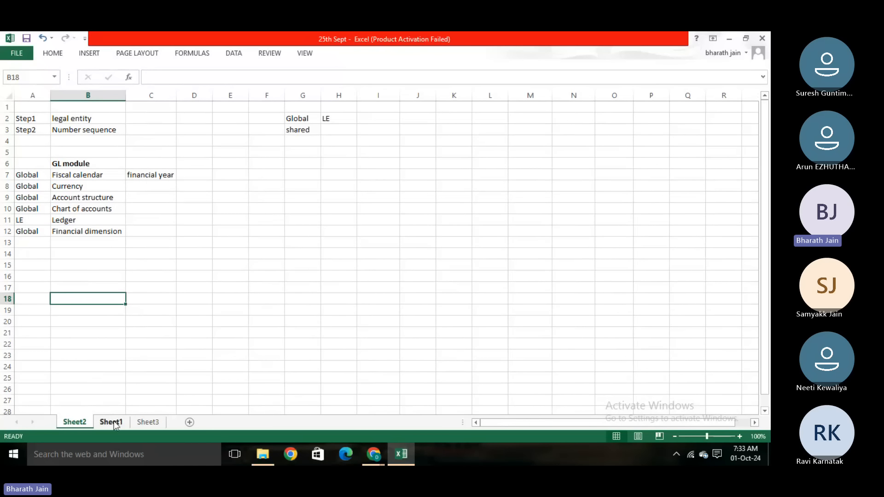
- On Sheet3, enter "Financial dimension" in cell C2 and fit column C to the text
{"action": "left_click", "coordinate": [148, 422]}
{"action": "left_click", "coordinate": [181, 252]}
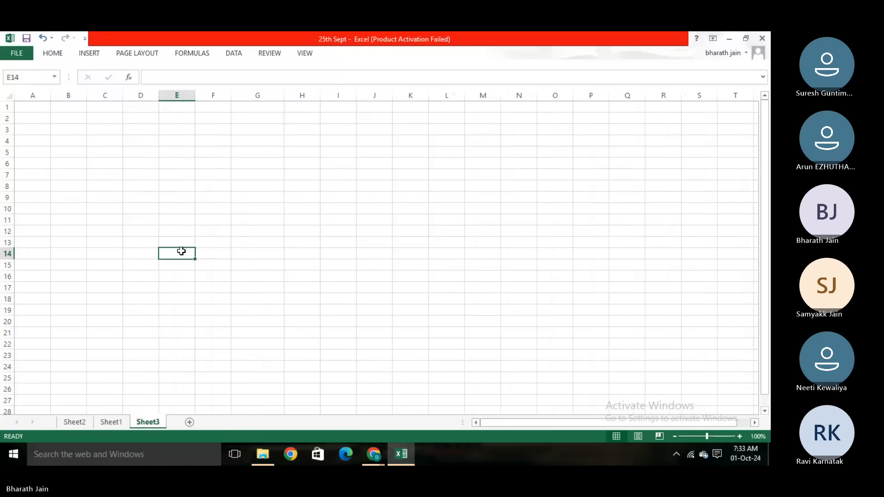
{"action": "left_click", "coordinate": [124, 120]}
{"action": "left_click", "coordinate": [110, 120]}
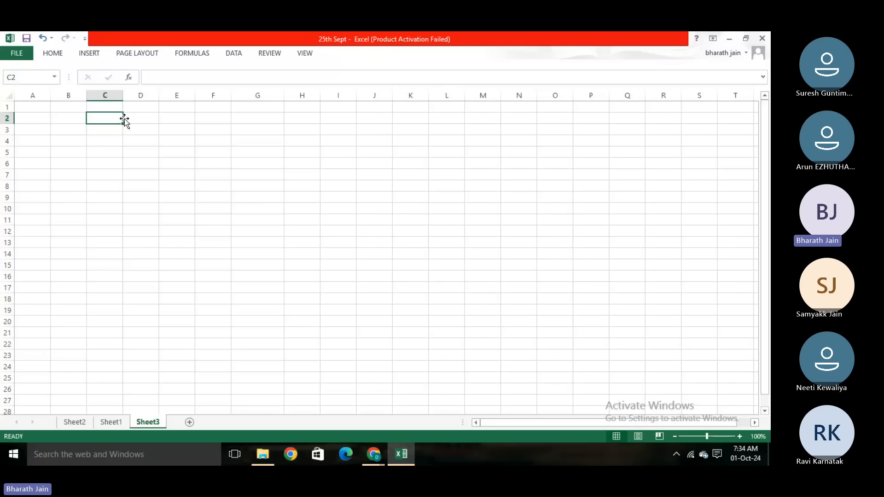
{"action": "type", "text": "Fin"}
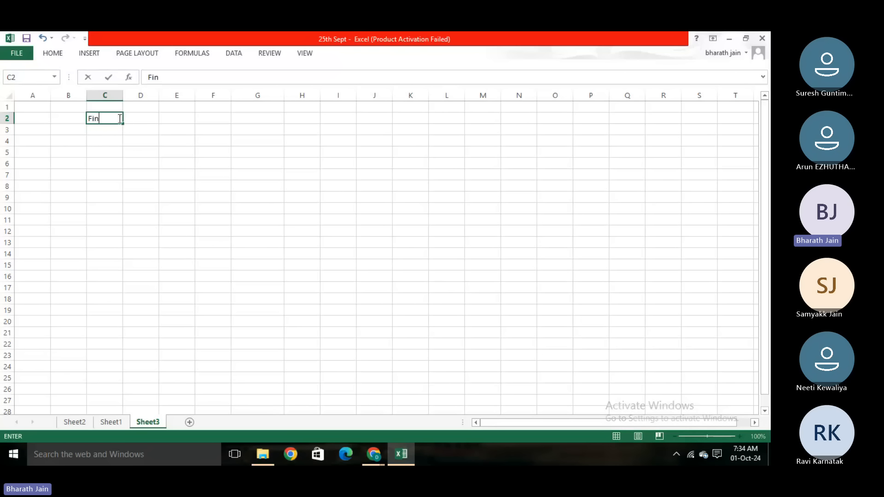
{"action": "type", "text": "ancial dimension"}
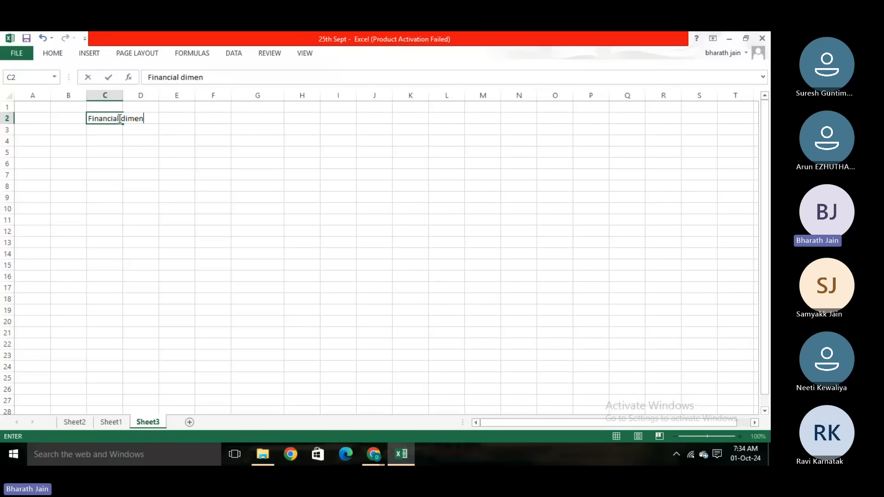
{"action": "key", "text": "Return"}
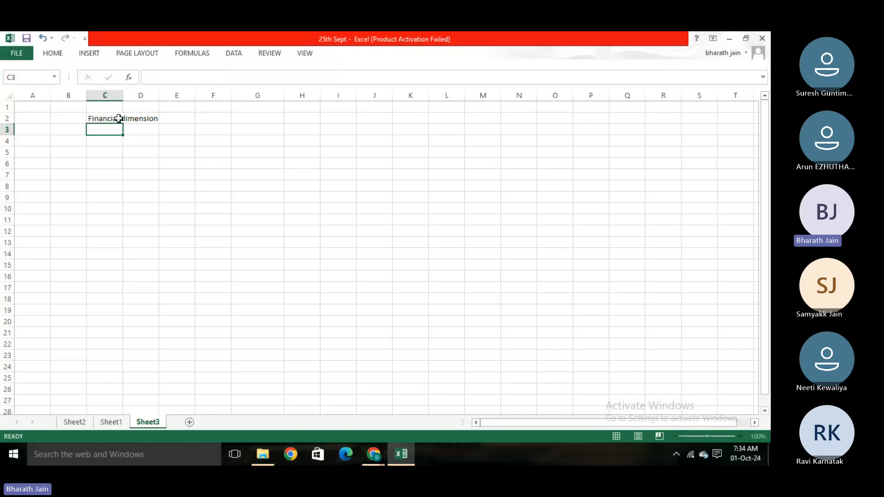
{"action": "double_click", "coordinate": [122, 94]}
{"action": "left_click", "coordinate": [151, 178]}
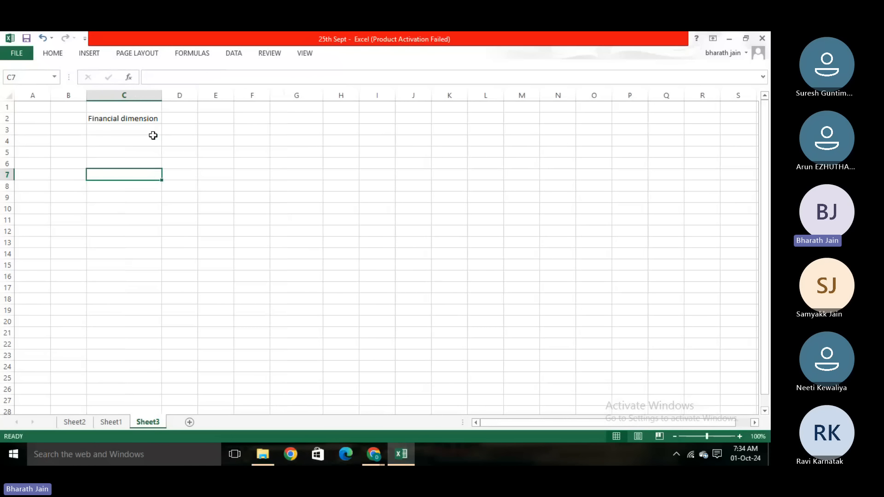
- Enter "break up of reports" in cell D2, beside Financial dimension, and fit column D to the text
{"action": "left_click", "coordinate": [152, 122]}
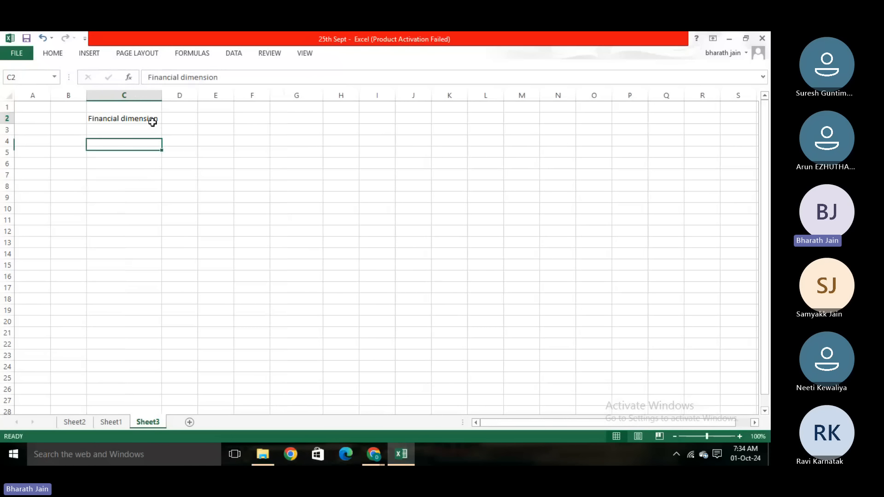
{"action": "double_click", "coordinate": [190, 119]}
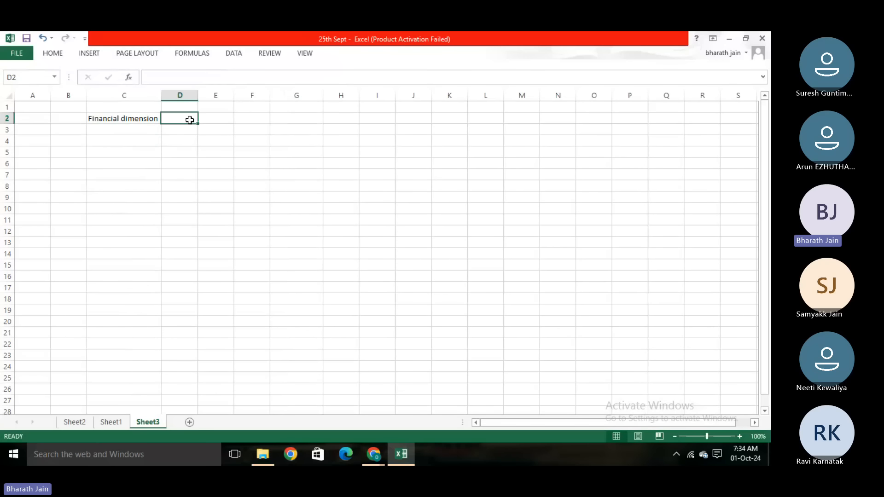
{"action": "type", "text": "break "}
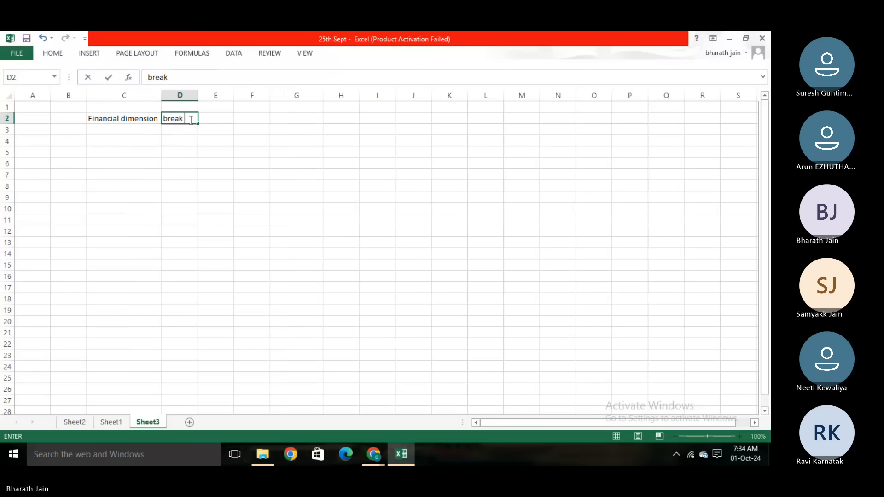
{"action": "type", "text": "up of reports"}
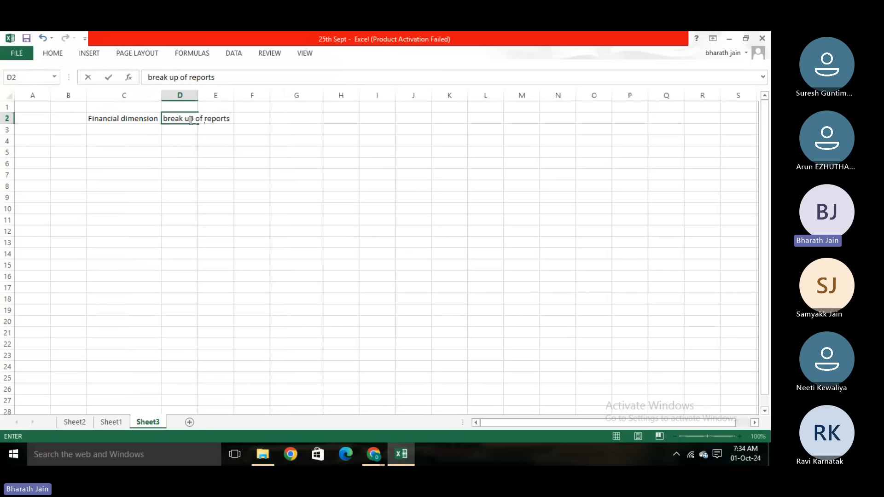
{"action": "left_click", "coordinate": [188, 149]}
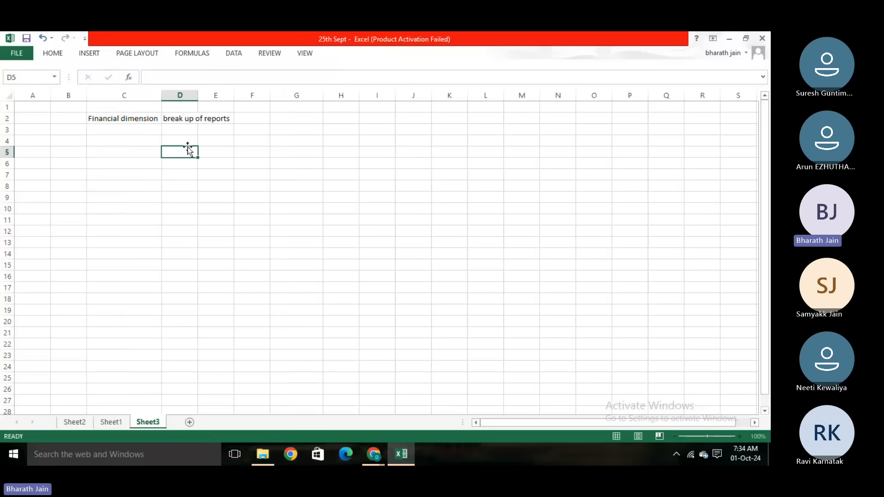
{"action": "double_click", "coordinate": [198, 95]}
{"action": "left_click", "coordinate": [153, 116]}
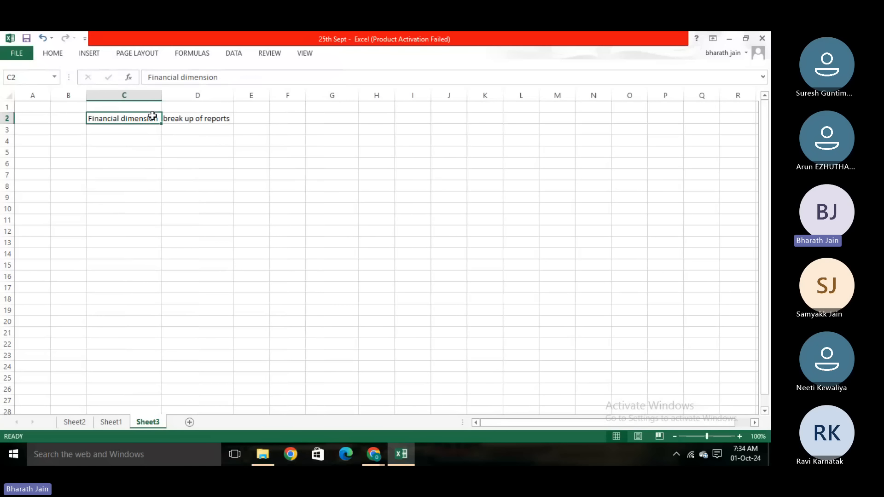
{"action": "left_click", "coordinate": [268, 224]}
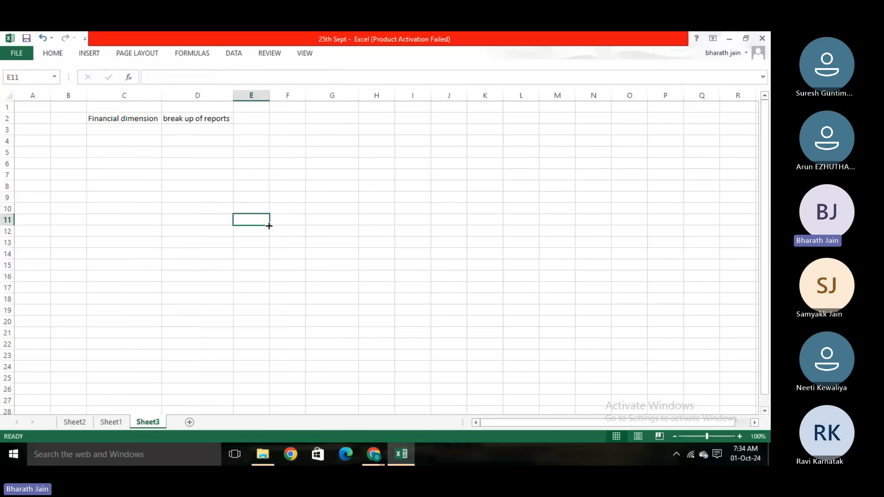
- Enter the example heading "College" in cell G3
{"action": "double_click", "coordinate": [329, 129]}
{"action": "type", "text": "College"}
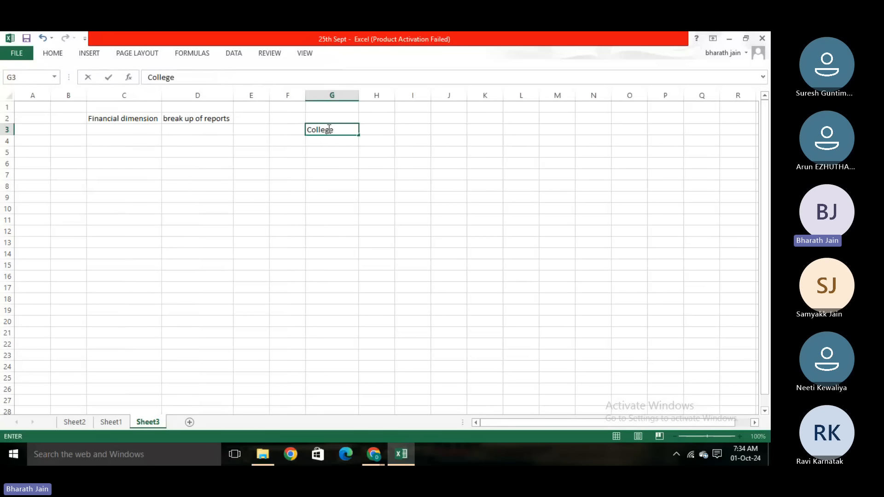
{"action": "left_click", "coordinate": [321, 209]}
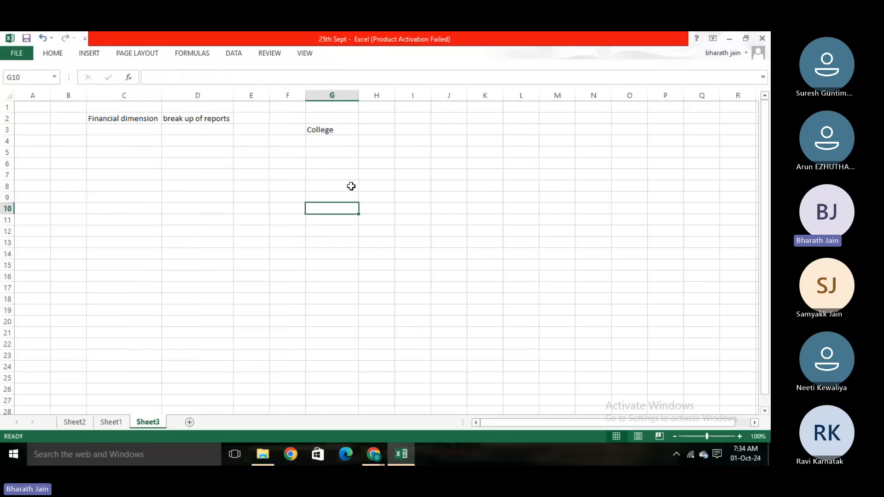
{"action": "left_click", "coordinate": [368, 176]}
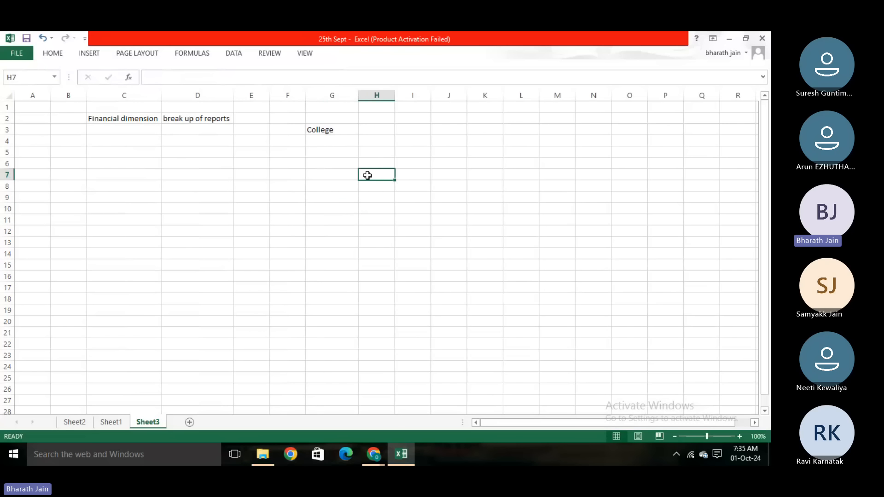
- Enter "Department" in cell H3 beside College and fit column H to the text
{"action": "left_click", "coordinate": [378, 129]}
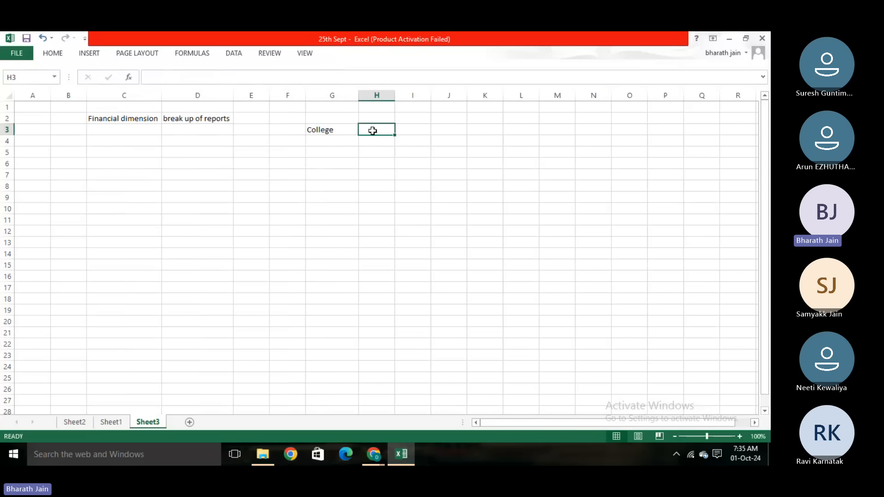
{"action": "type", "text": "Depart"}
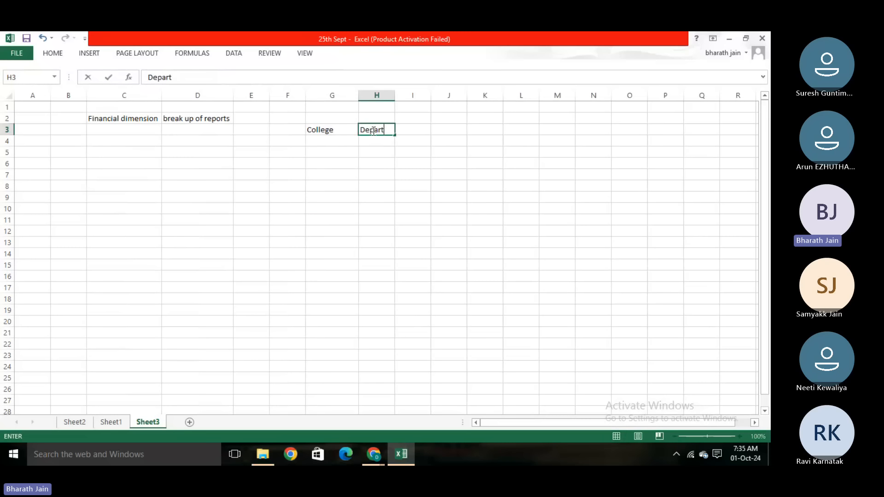
{"action": "type", "text": "ment"}
{"action": "key", "text": "Tab"}
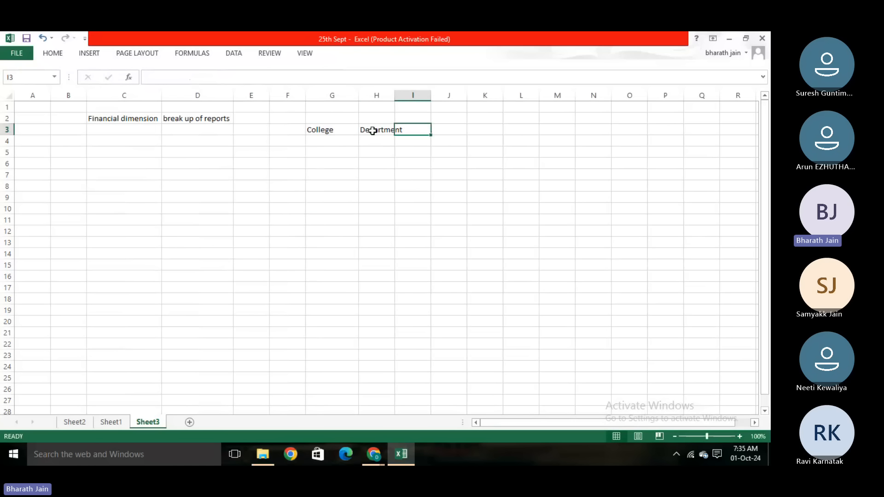
{"action": "double_click", "coordinate": [397, 95]}
- Enter "financial dimension" in cell I3, beside Department
{"action": "type", "text": "financi"}
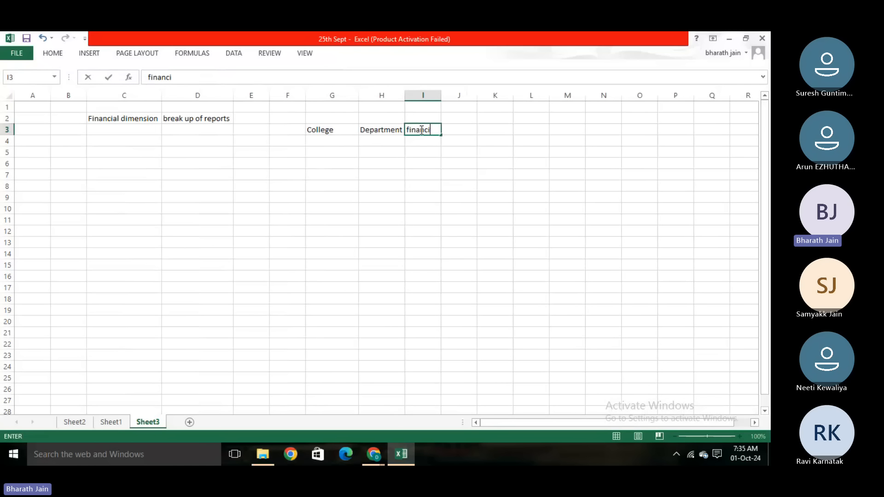
{"action": "type", "text": "al dimension"}
{"action": "key", "text": "Return"}
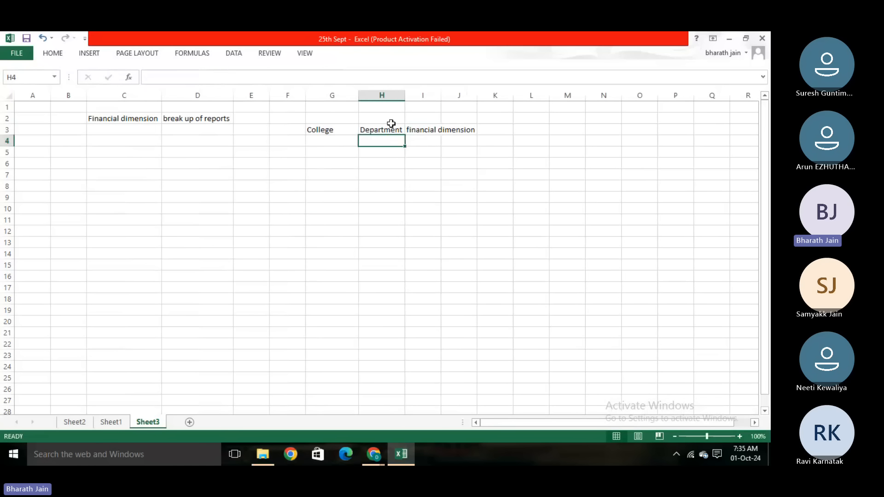
{"action": "left_click", "coordinate": [389, 129]}
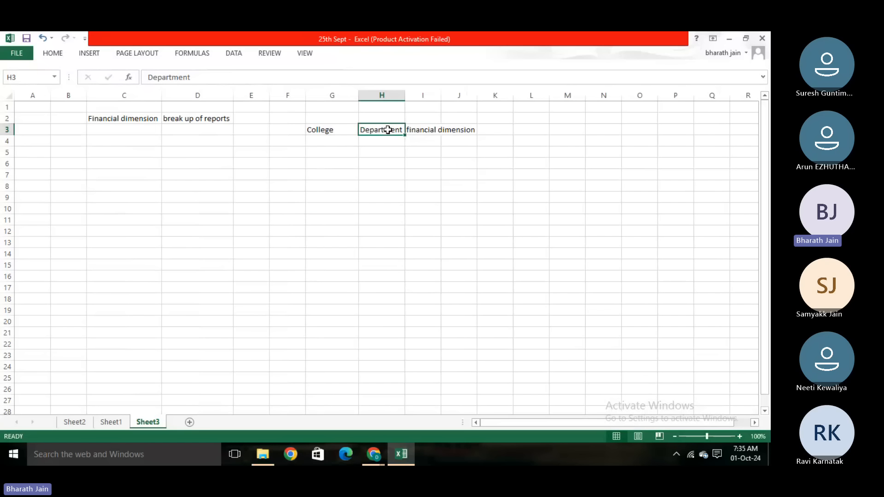
- Fit column I to its text and make the College heading in cell G3 bold
{"action": "double_click", "coordinate": [441, 95]}
{"action": "left_click", "coordinate": [363, 186]}
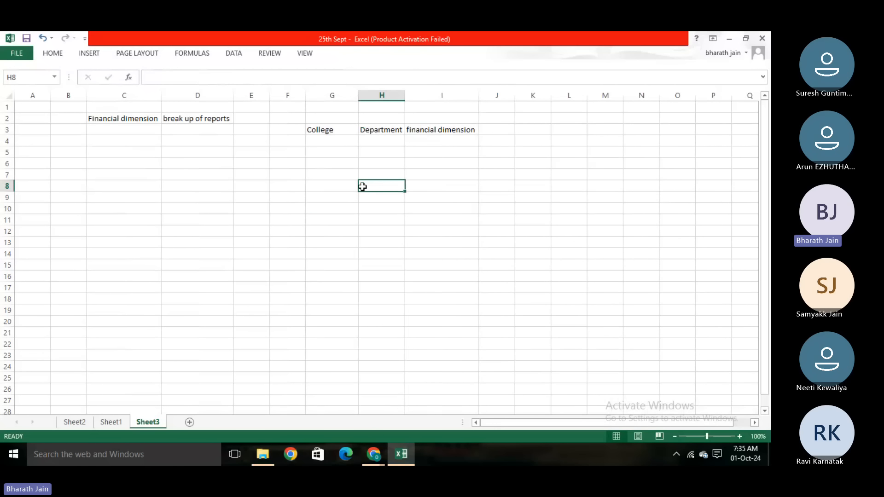
{"action": "left_click", "coordinate": [330, 130]}
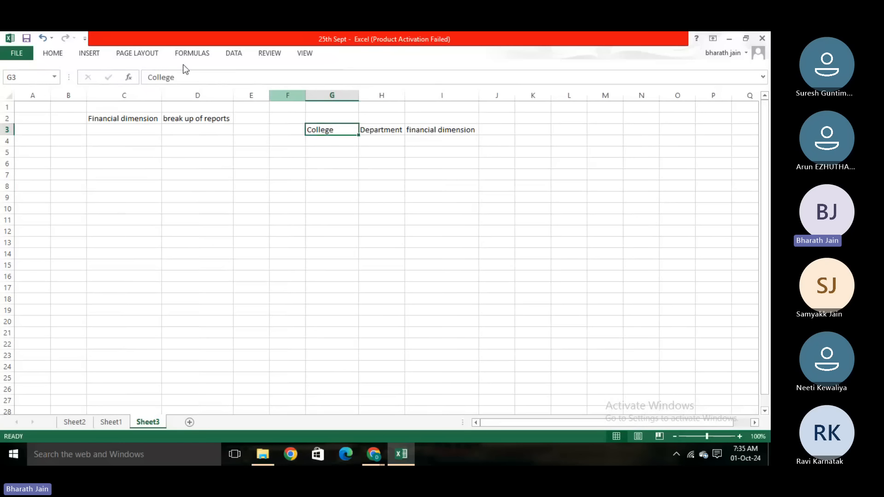
{"action": "left_click", "coordinate": [64, 54]}
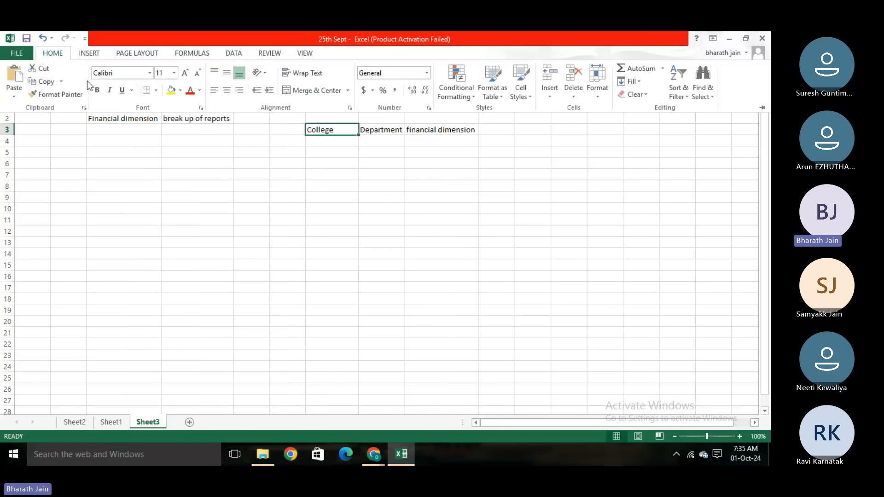
{"action": "left_click", "coordinate": [97, 89]}
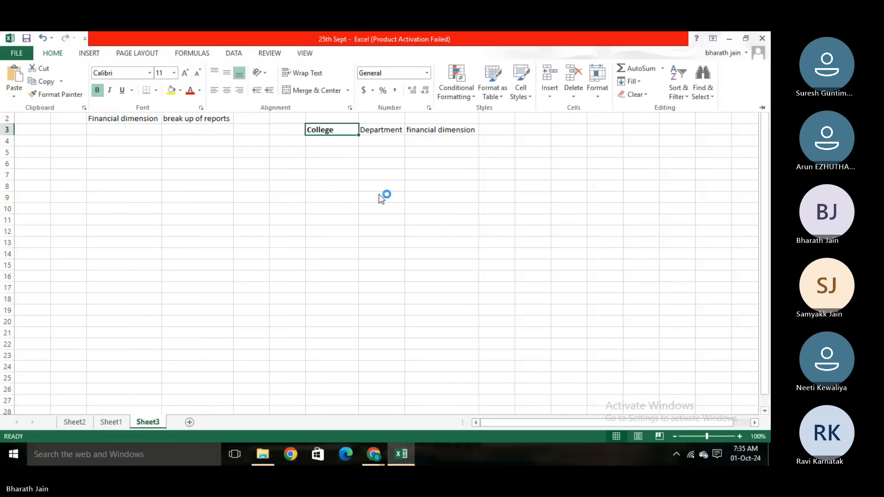
{"action": "left_click", "coordinate": [393, 162]}
- List the departments HR, Accounts and Marketing in cells H4 to H6, under Department
{"action": "left_click", "coordinate": [370, 143]}
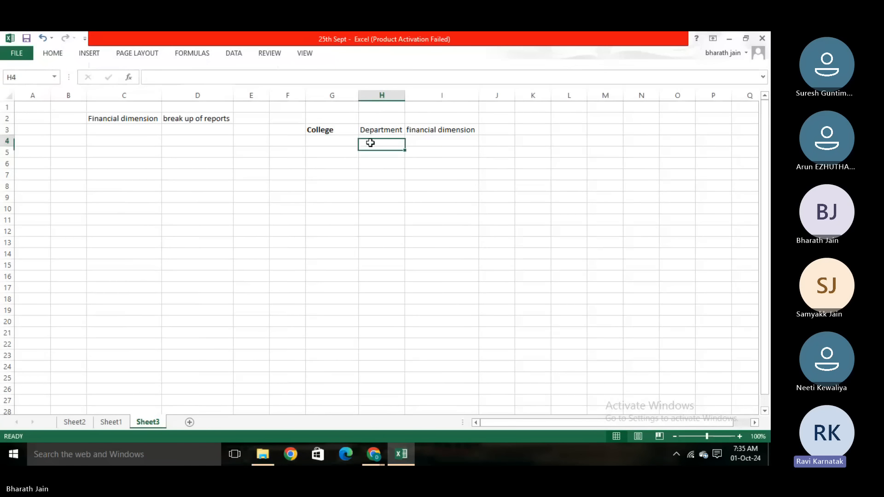
{"action": "type", "text": "HR"}
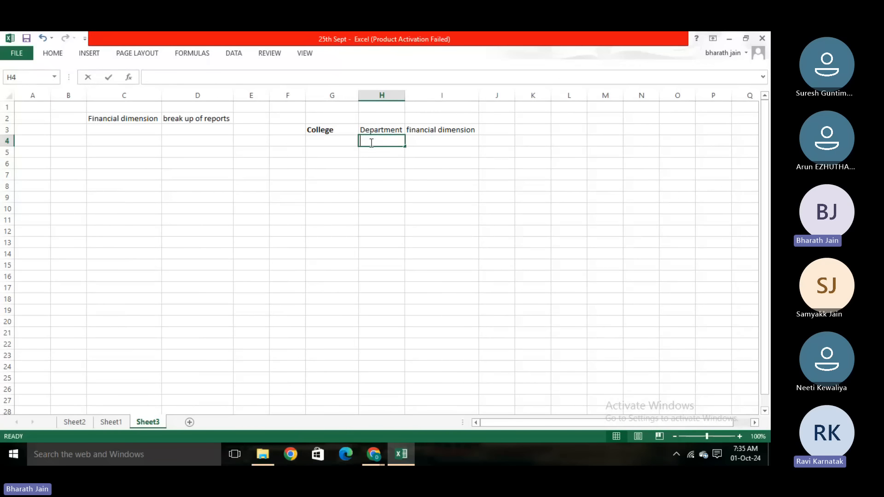
{"action": "key", "text": "Return"}
{"action": "type", "text": "Accounts"}
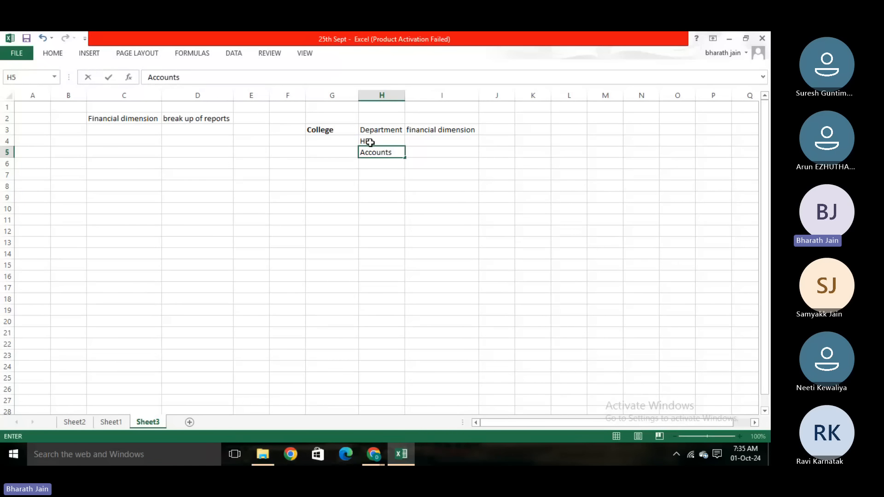
{"action": "key", "text": "Return"}
{"action": "type", "text": "Marketing"}
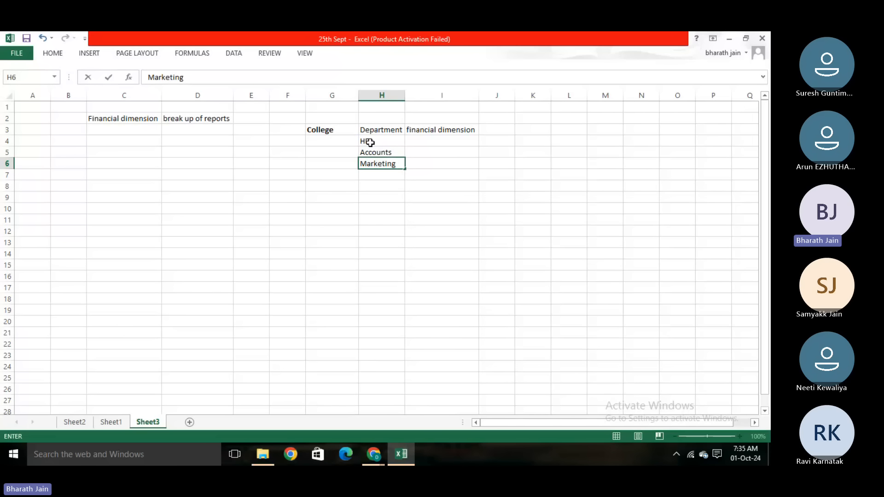
{"action": "left_click", "coordinate": [364, 207]}
- Make the Department heading in cell H3 bold
{"action": "left_click", "coordinate": [377, 128]}
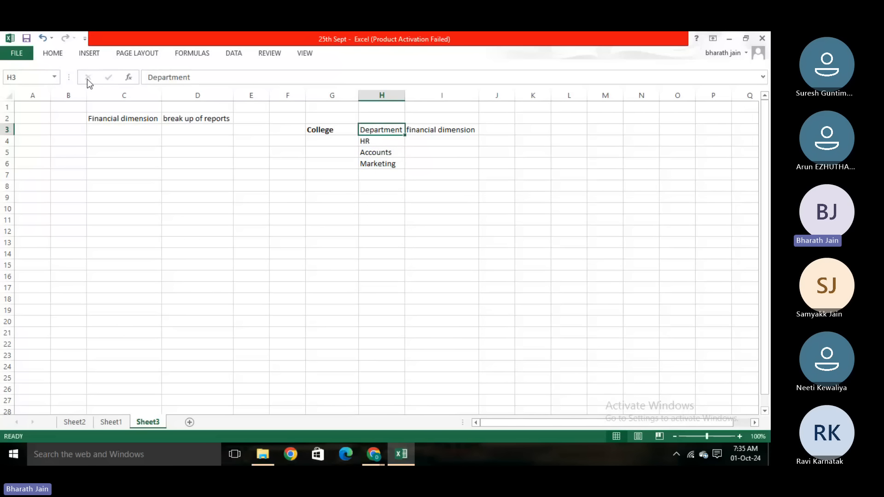
{"action": "left_click", "coordinate": [52, 53]}
{"action": "left_click", "coordinate": [98, 91]}
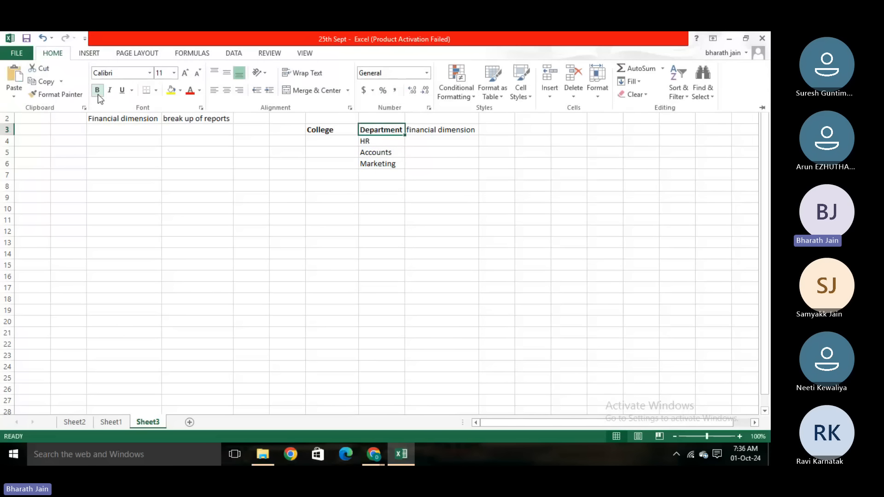
{"action": "left_click", "coordinate": [409, 211]}
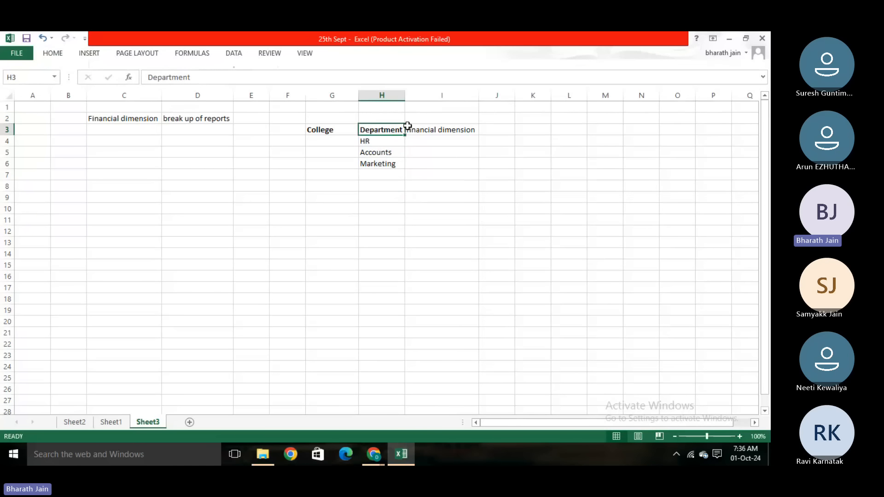
- Enter "Dimension values" in cell I4 beside HR and copy it down to the Accounts and Marketing rows
{"action": "left_click", "coordinate": [397, 144]}
{"action": "left_click", "coordinate": [421, 140]}
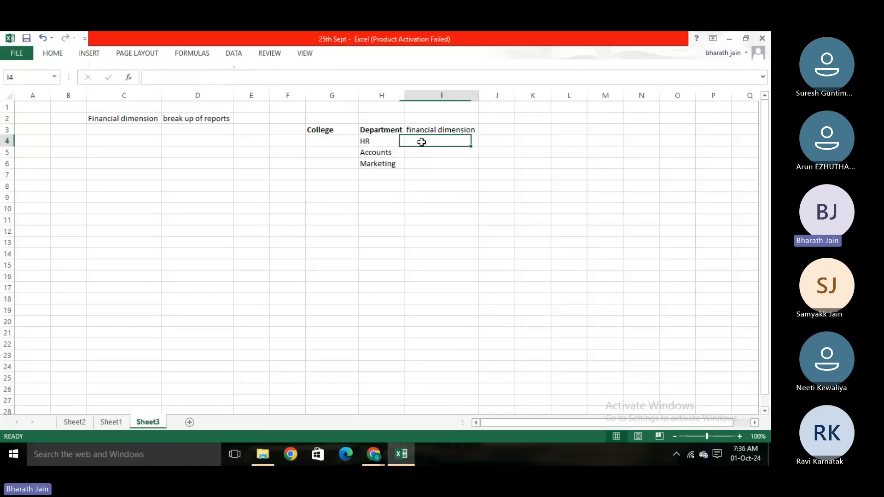
{"action": "type", "text": "Dimension v"}
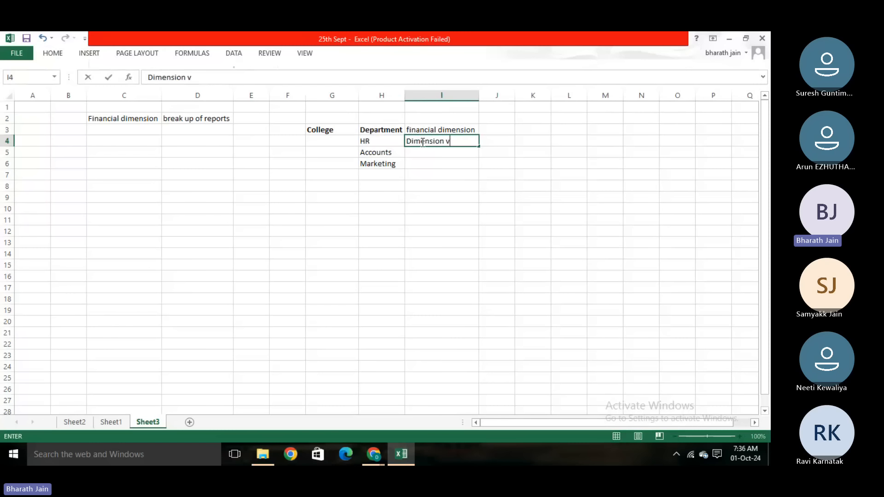
{"action": "type", "text": "alues"}
{"action": "key", "text": "Return"}
{"action": "key", "text": "ctrl+d"}
{"action": "key", "text": "Down"}
{"action": "key", "text": "ctrl+d"}
{"action": "left_click", "coordinate": [364, 261]}
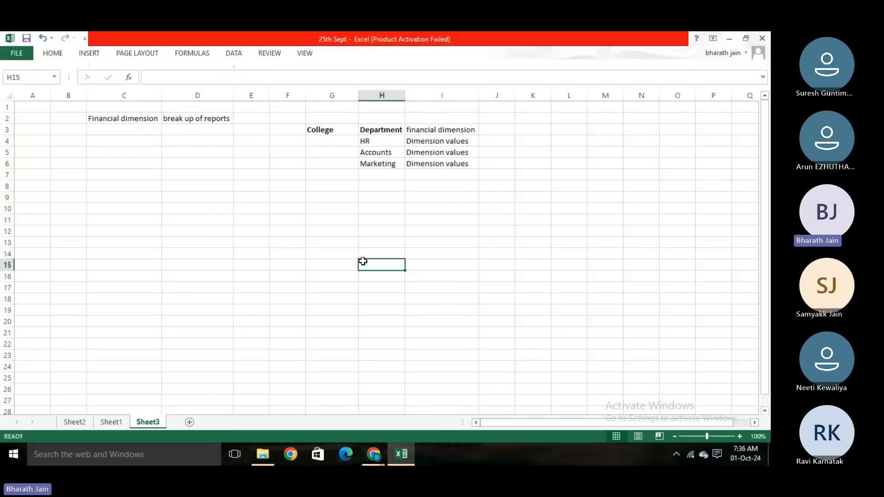
- Review the Financial dimension entry and its Global scope in the GL module list on Sheet2, and return to Sheet3
{"action": "left_click", "coordinate": [470, 226]}
{"action": "left_click", "coordinate": [351, 240]}
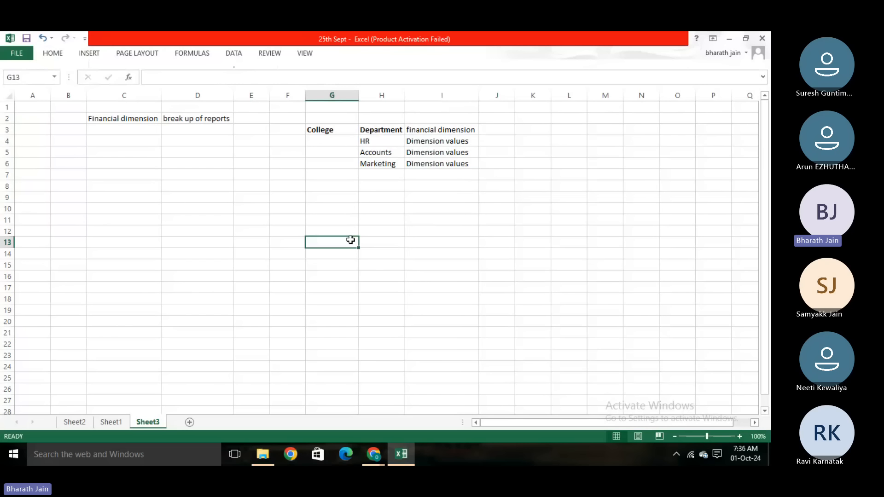
{"action": "left_click", "coordinate": [376, 129]}
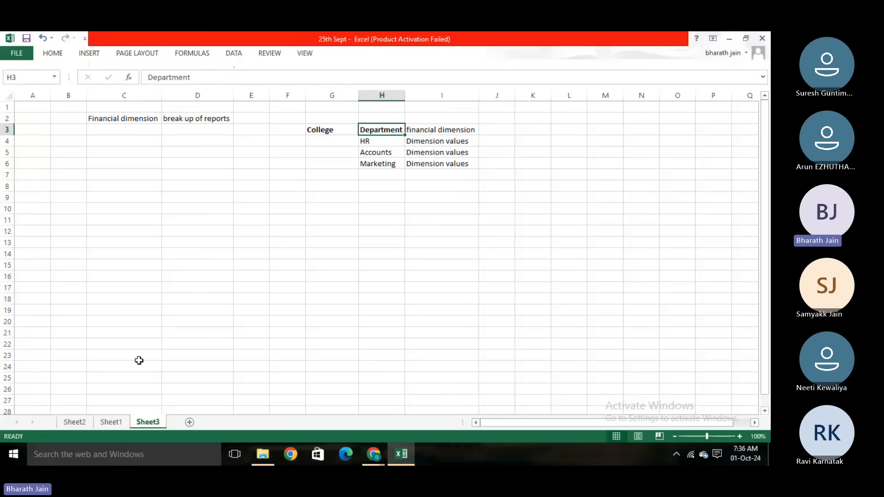
{"action": "left_click", "coordinate": [74, 423]}
{"action": "left_click", "coordinate": [92, 253]}
{"action": "left_click", "coordinate": [83, 232]}
{"action": "left_click", "coordinate": [38, 231]}
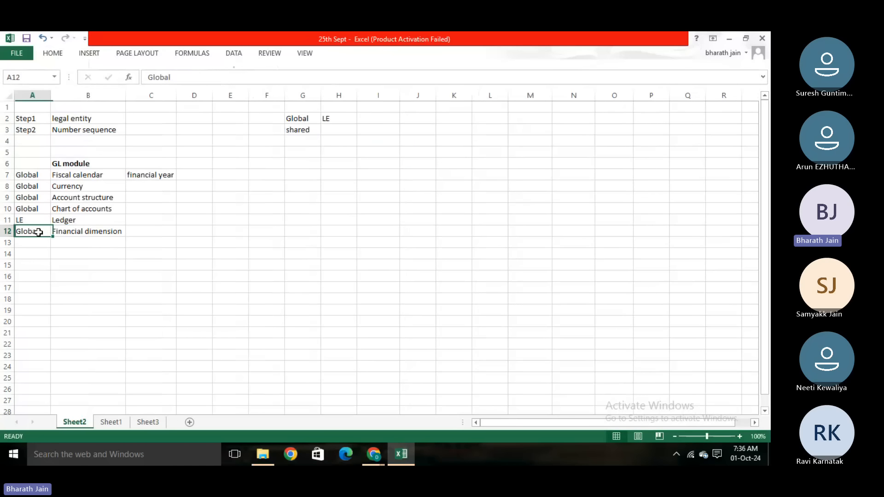
{"action": "left_click", "coordinate": [82, 233]}
{"action": "left_click", "coordinate": [132, 307]}
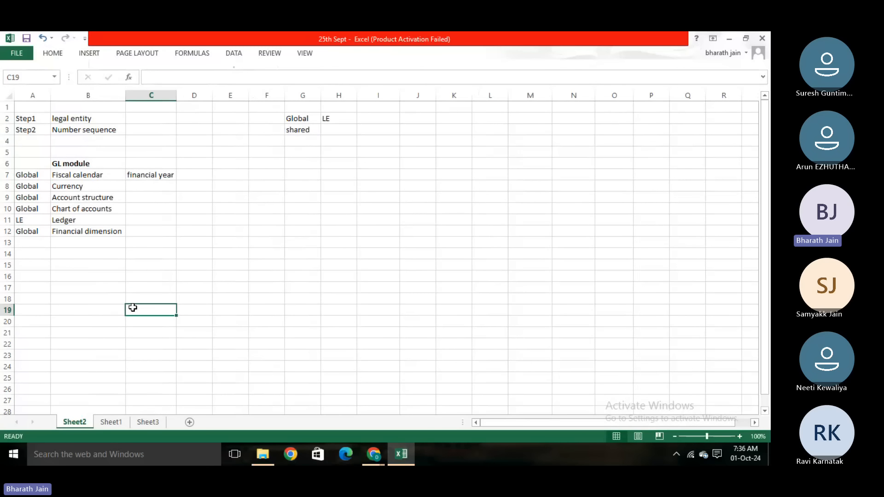
{"action": "left_click", "coordinate": [140, 423]}
{"action": "left_click", "coordinate": [344, 225]}
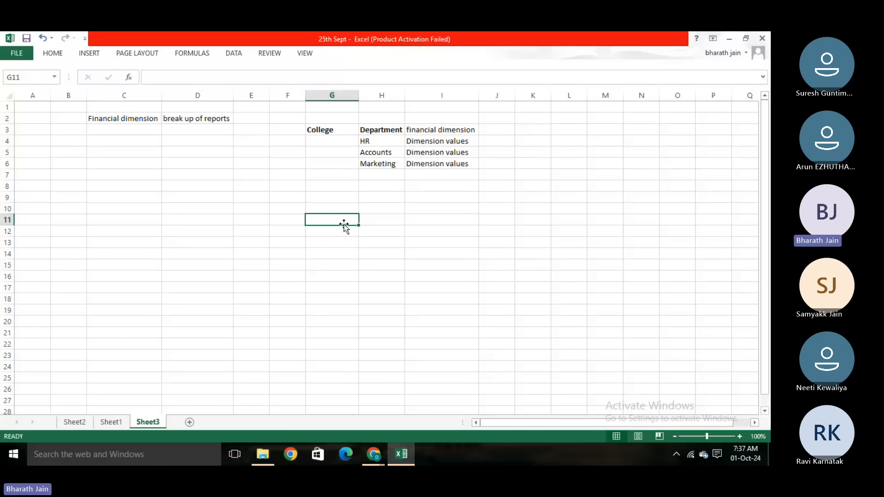
- Switch to the Teams meeting in the browser, check its participant list, and return to the Excel workbook
{"action": "key", "text": "alt+Tab"}
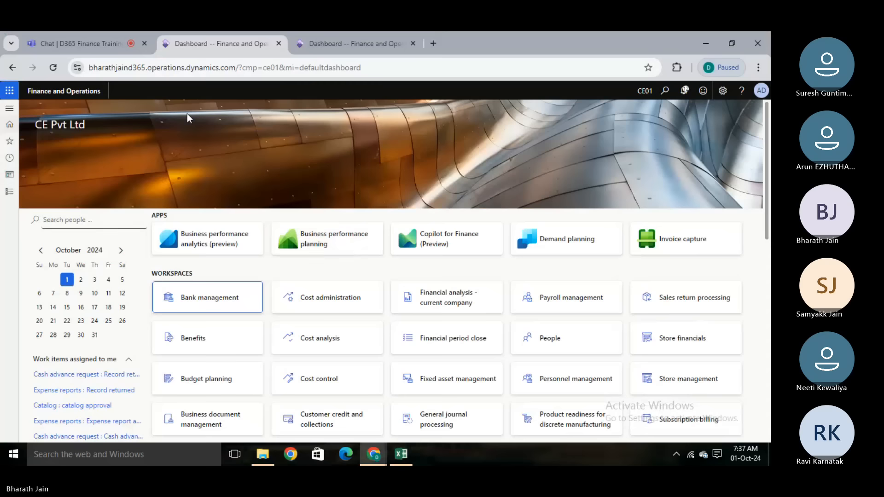
{"action": "left_click", "coordinate": [95, 34]}
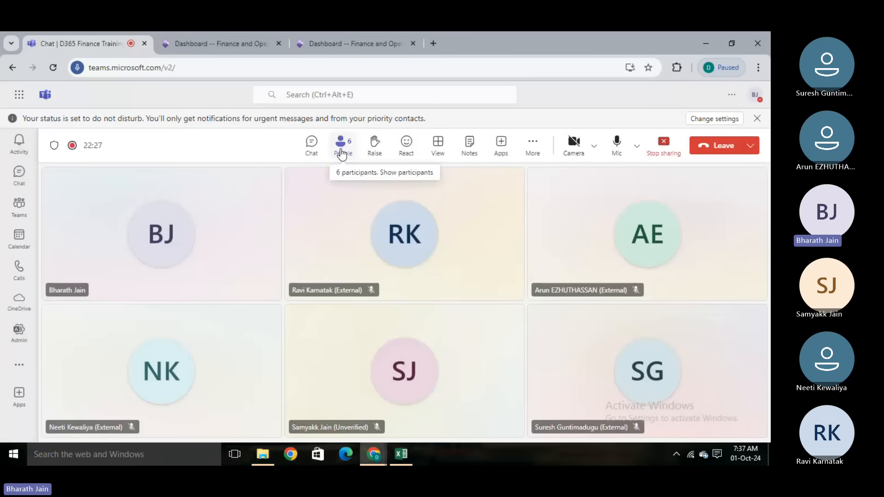
{"action": "left_click", "coordinate": [341, 152]}
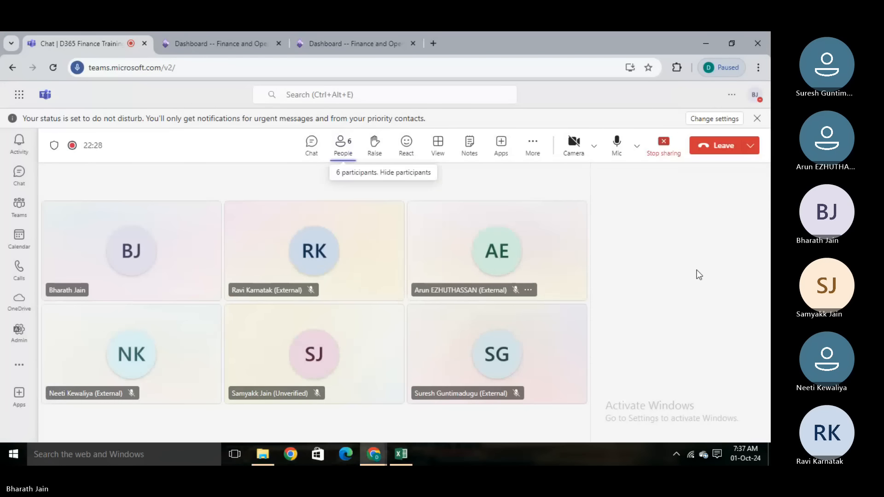
{"action": "left_click_drag", "start_coordinate": [768, 308], "coordinate": [768, 332]}
{"action": "key", "text": "alt+Tab"}
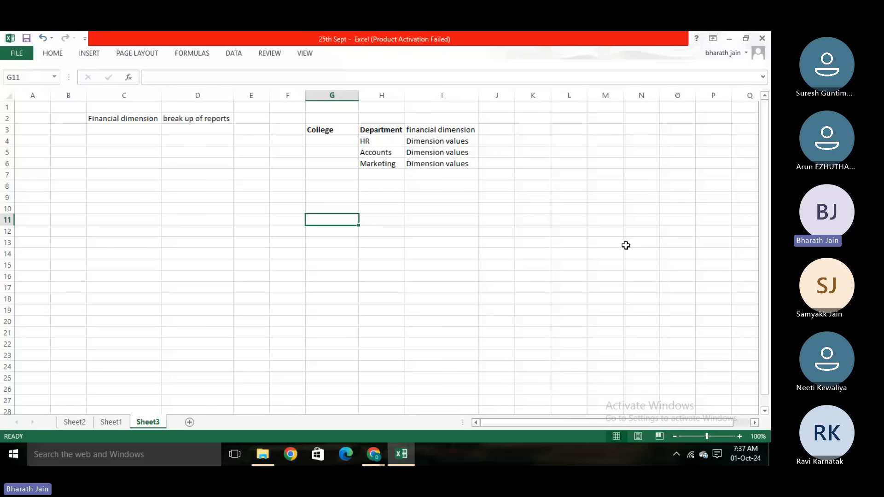
{"action": "left_click", "coordinate": [380, 187]}
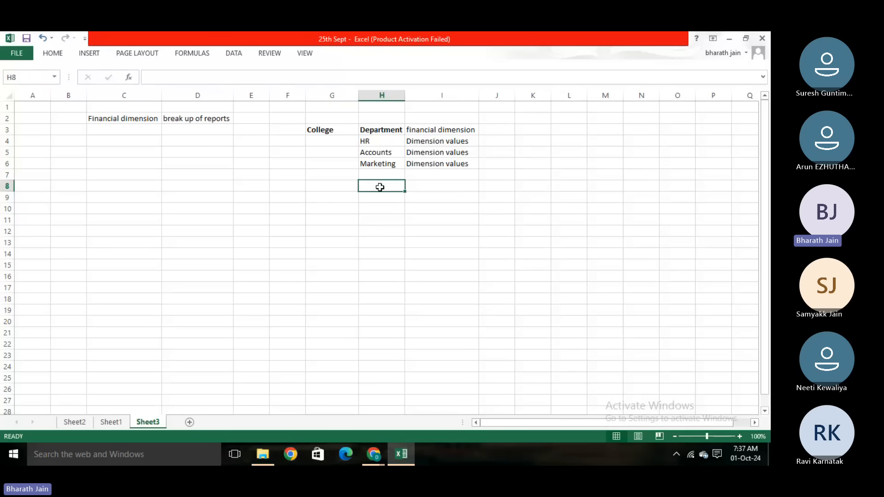
{"action": "left_click", "coordinate": [277, 228]}
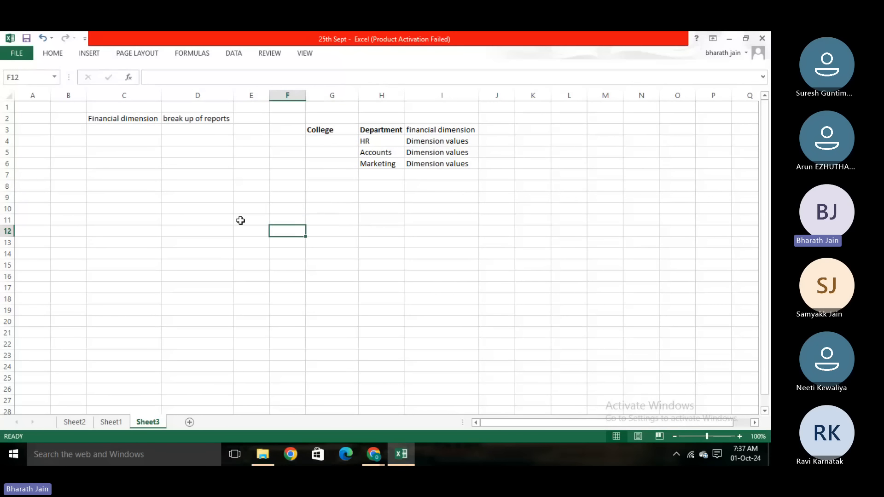
{"action": "left_click", "coordinate": [199, 119]}
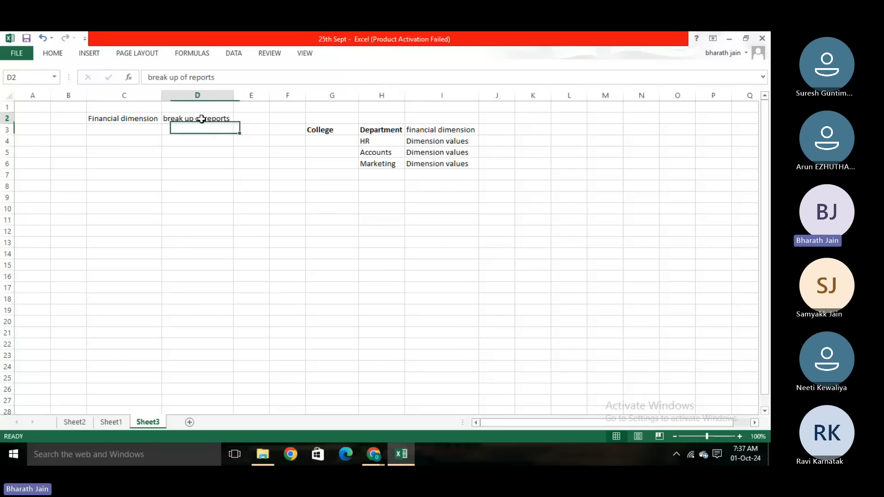
{"action": "left_click", "coordinate": [292, 250]}
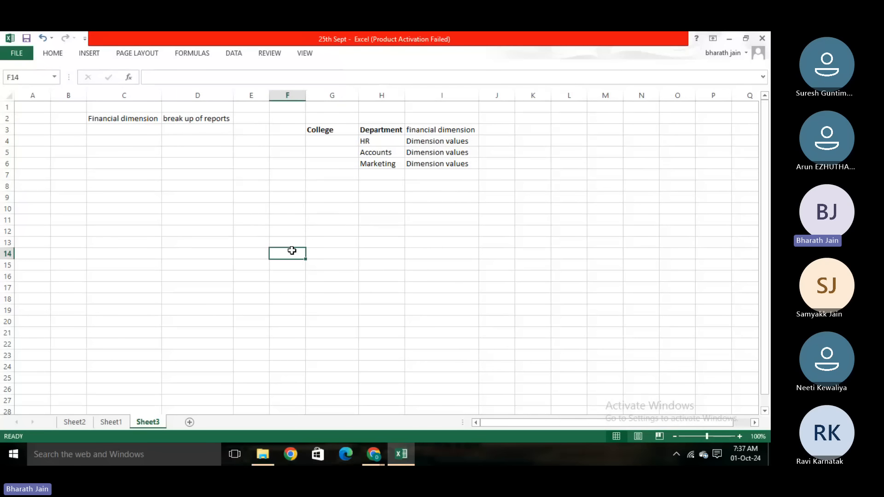
{"action": "left_click", "coordinate": [325, 130]}
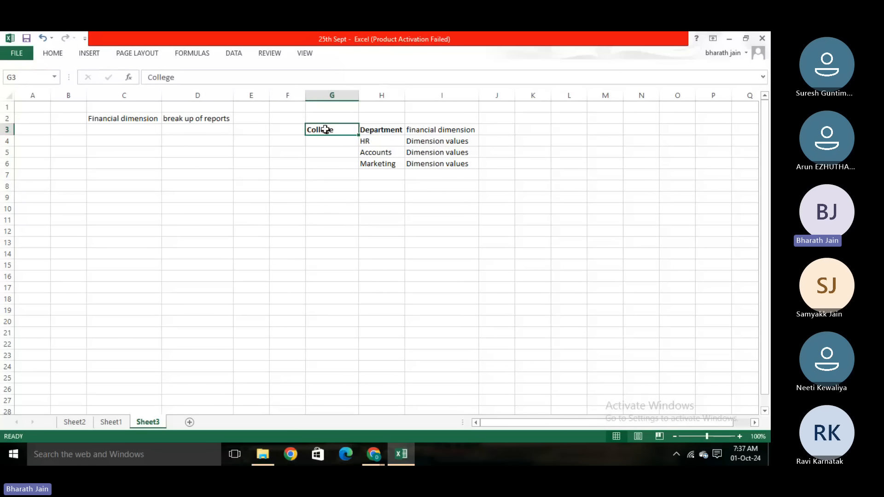
{"action": "left_click", "coordinate": [295, 229]}
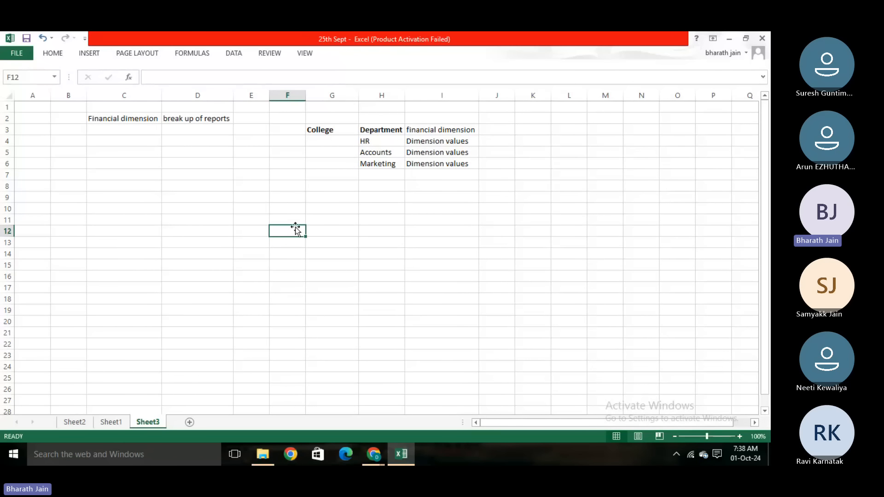
{"action": "left_click", "coordinate": [248, 189]}
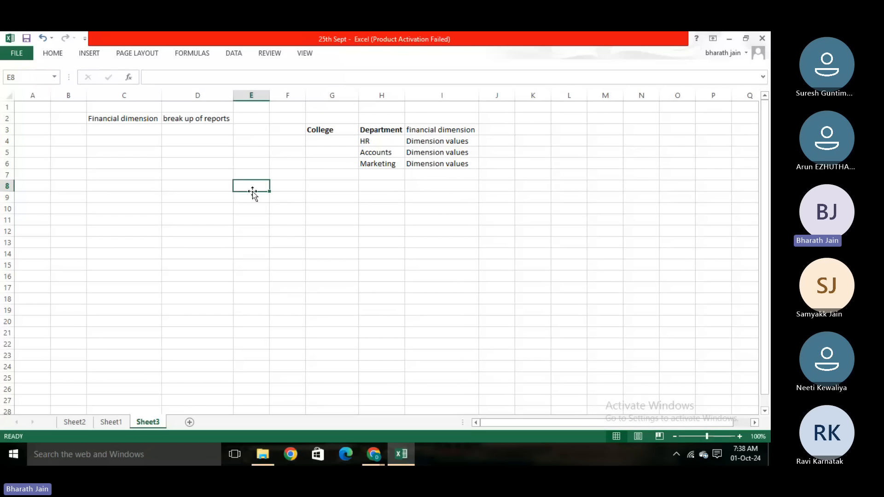
{"action": "left_click", "coordinate": [250, 216]}
{"action": "left_click", "coordinate": [248, 186]}
{"action": "left_click", "coordinate": [247, 233]}
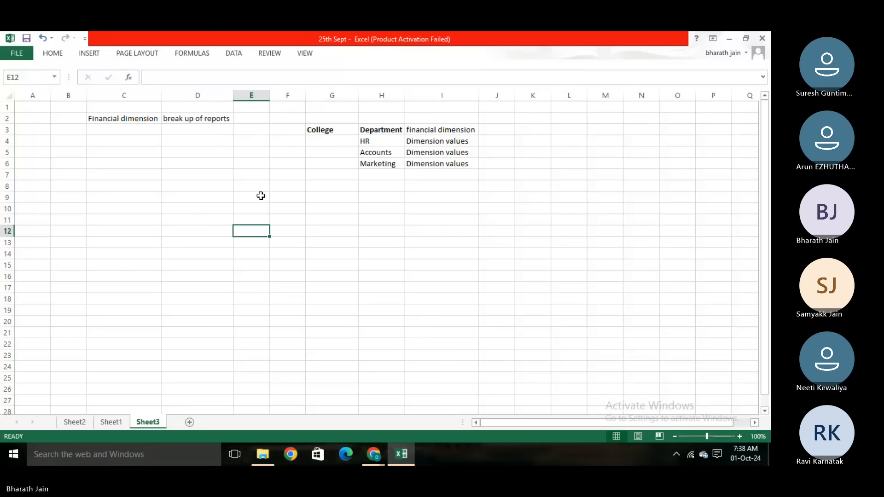
- Enter "Cash" in cell D8 with the amount 100000 beside it in E8
{"action": "double_click", "coordinate": [215, 186]}
{"action": "type", "text": "Cash"}
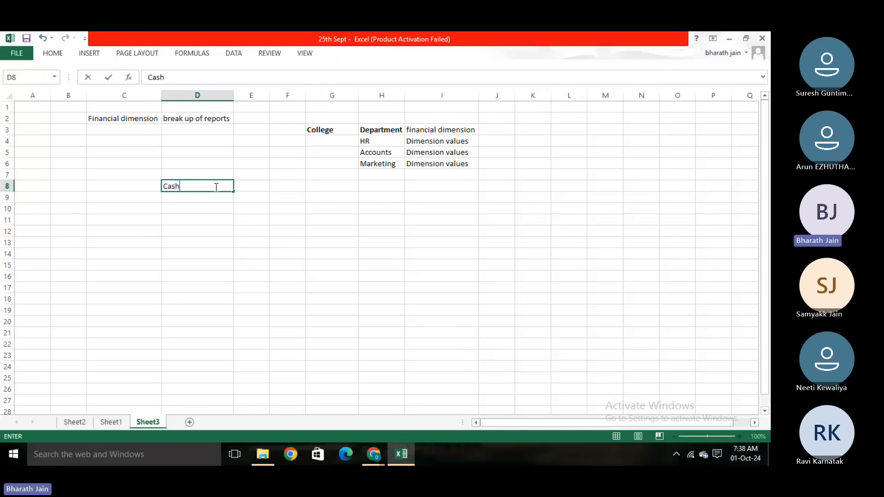
{"action": "left_click", "coordinate": [264, 188]}
{"action": "type", "text": "100000"}
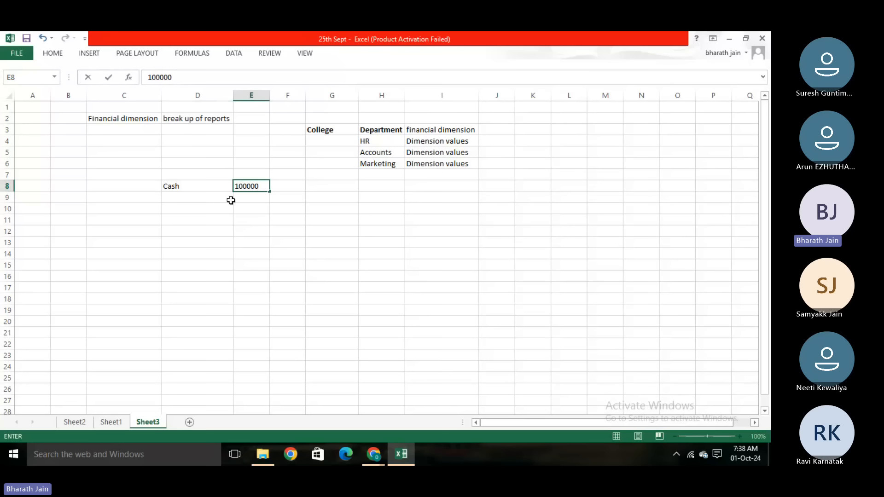
- Enter "Admission fee" in cell D9 below Cash, with the amount 100000 in F9
{"action": "left_click", "coordinate": [203, 202]}
{"action": "type", "text": "A"}
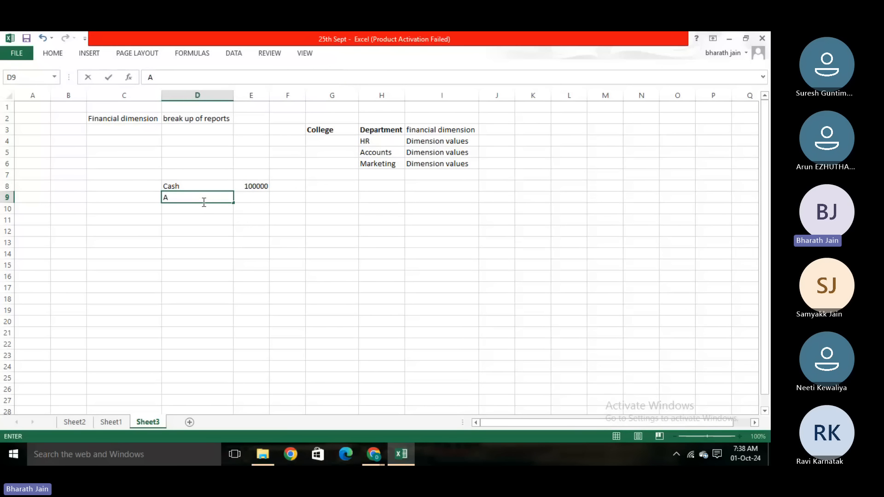
{"action": "type", "text": "dmission fe"}
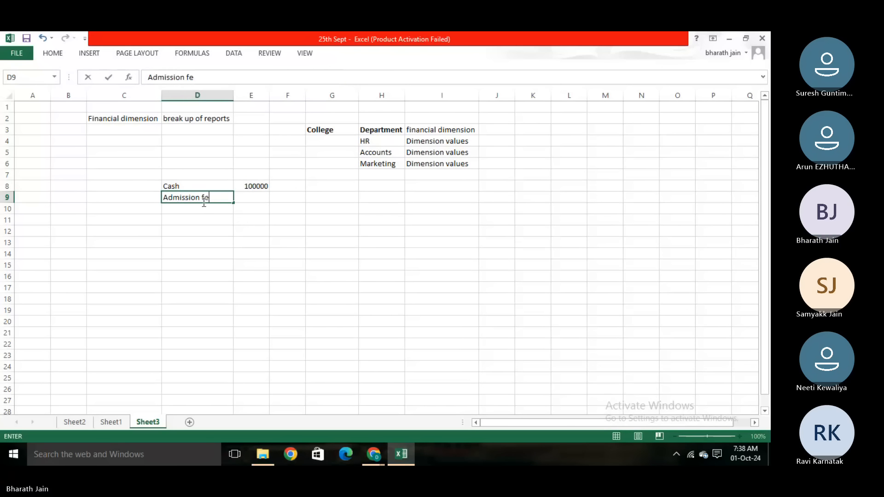
{"action": "type", "text": "e"}
{"action": "key", "text": "Tab"}
{"action": "key", "text": "Tab"}
{"action": "type", "text": "10000"}
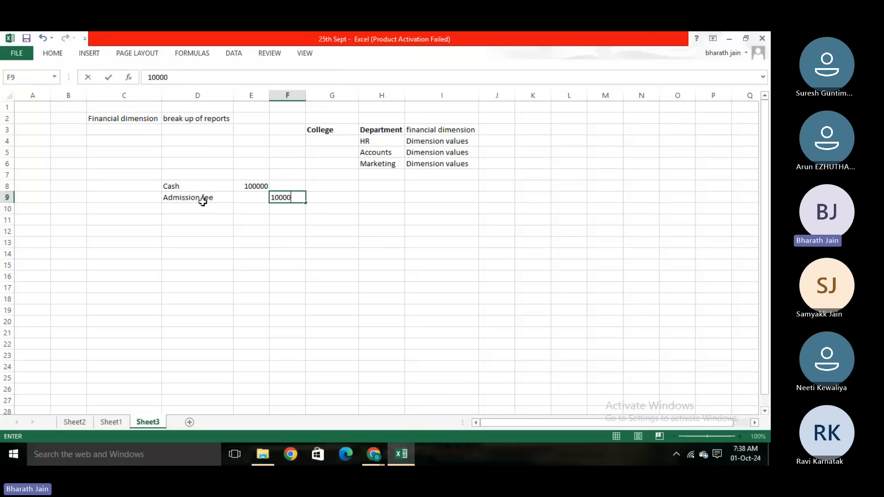
{"action": "type", "text": "0"}
{"action": "left_click", "coordinate": [161, 245]}
- Label the cash and admission fee entry "without FD" in cell C8
{"action": "left_click", "coordinate": [117, 183]}
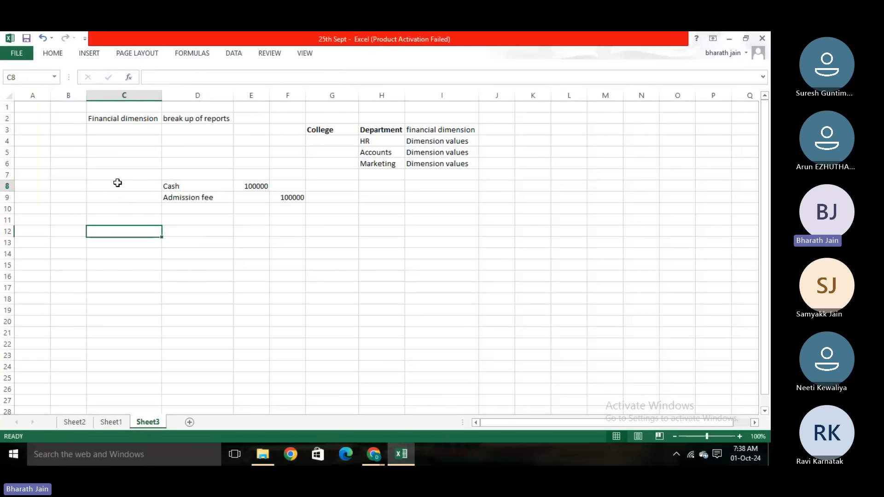
{"action": "type", "text": "witho"}
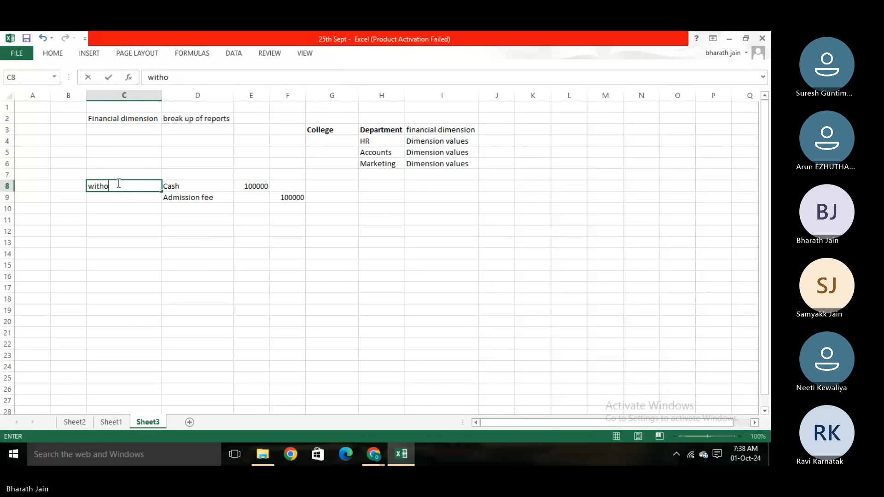
{"action": "type", "text": "ut FD"}
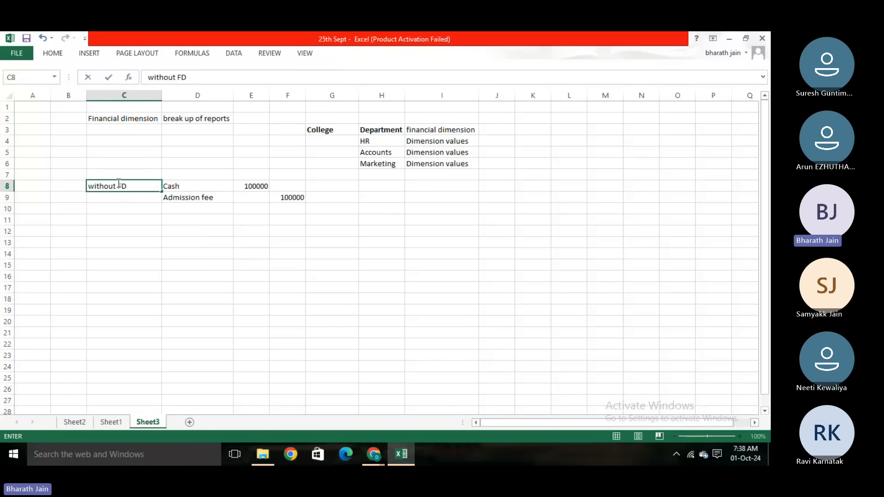
{"action": "left_click", "coordinate": [178, 252]}
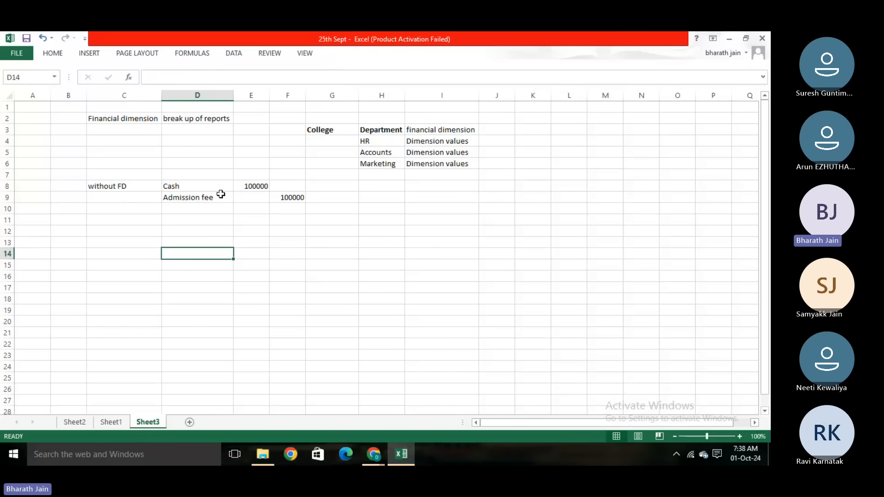
- Apply all borders to the Cash and Admission fee entry in cells D8:F9
{"action": "left_click_drag", "start_coordinate": [217, 187], "coordinate": [292, 197]}
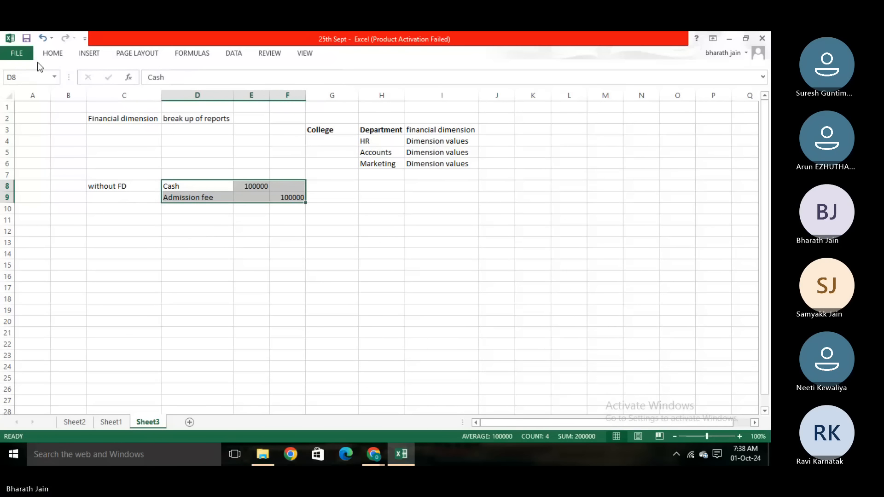
{"action": "left_click", "coordinate": [51, 55]}
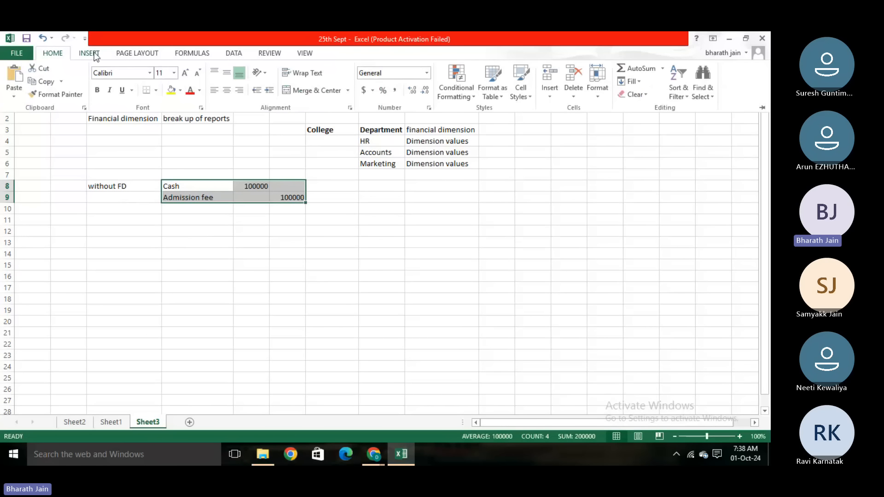
{"action": "left_click", "coordinate": [155, 92]}
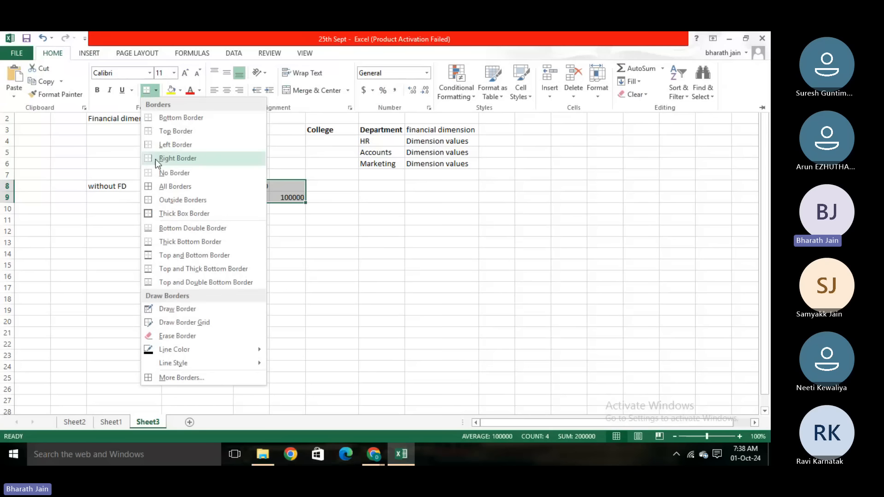
{"action": "left_click", "coordinate": [175, 186]}
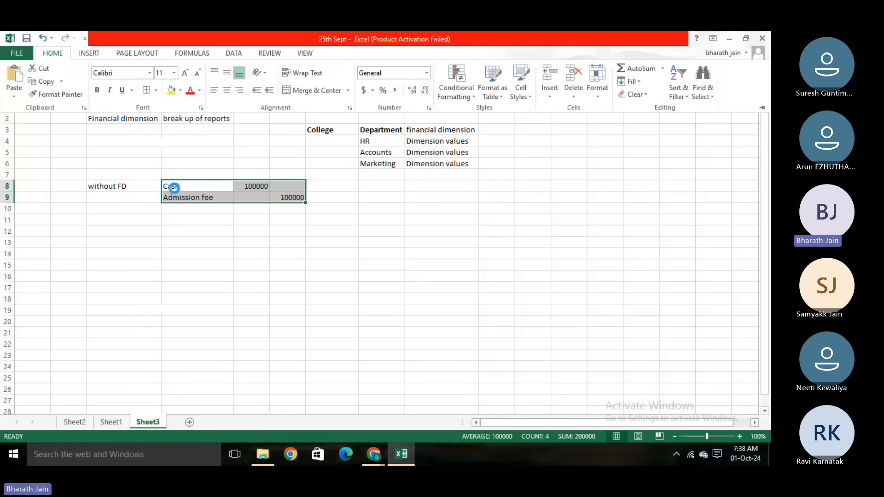
{"action": "left_click", "coordinate": [191, 259]}
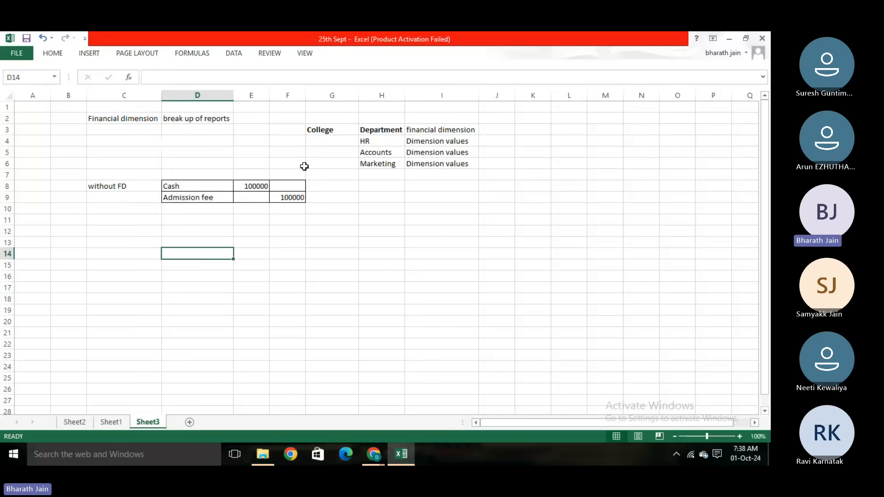
{"action": "left_click", "coordinate": [257, 184]}
{"action": "left_click", "coordinate": [242, 242]}
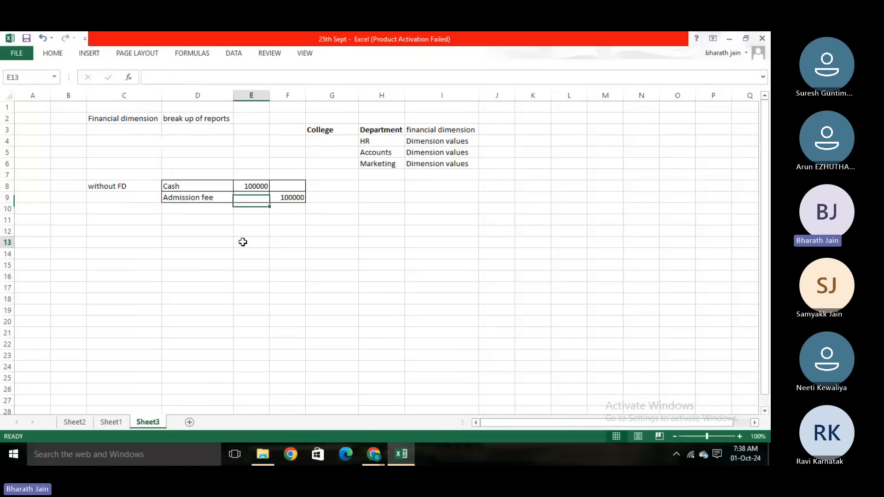
{"action": "left_click", "coordinate": [199, 249]}
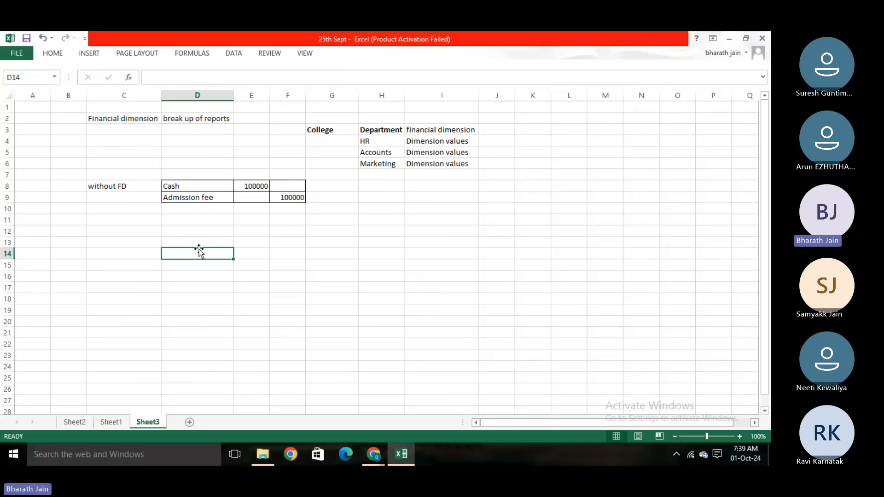
{"action": "left_click", "coordinate": [194, 229]}
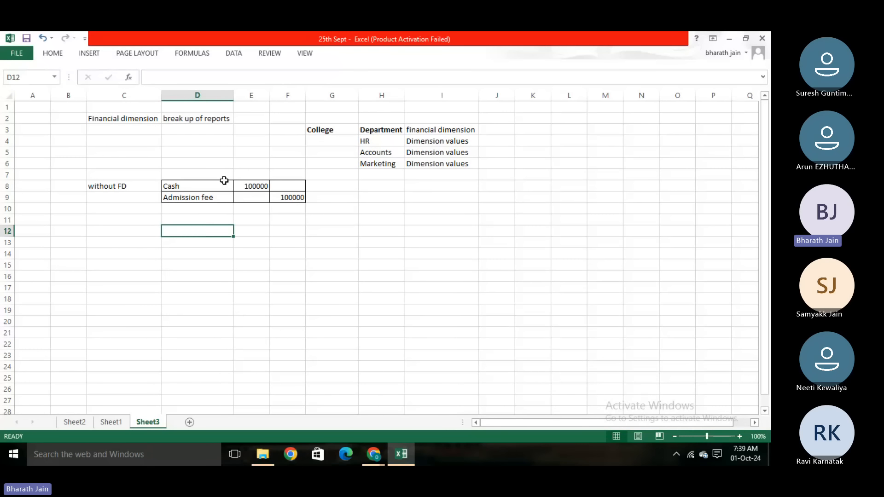
{"action": "left_click_drag", "start_coordinate": [224, 185], "coordinate": [275, 198]}
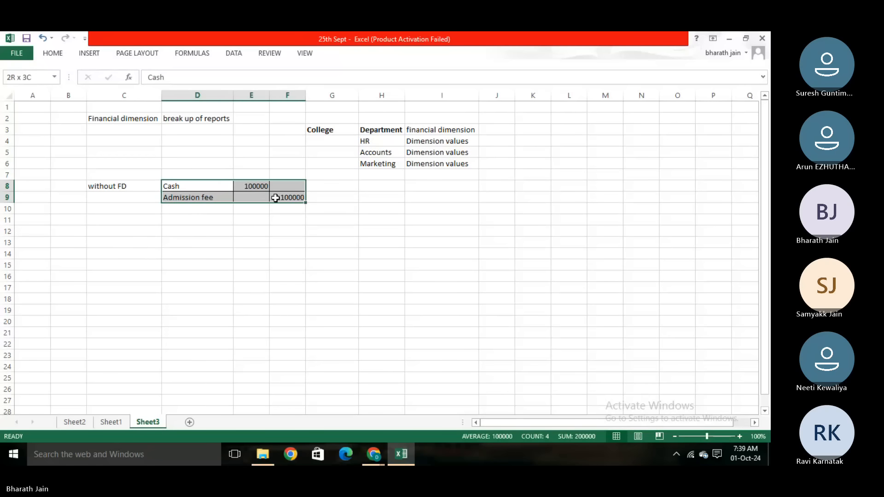
{"action": "left_click", "coordinate": [184, 279]}
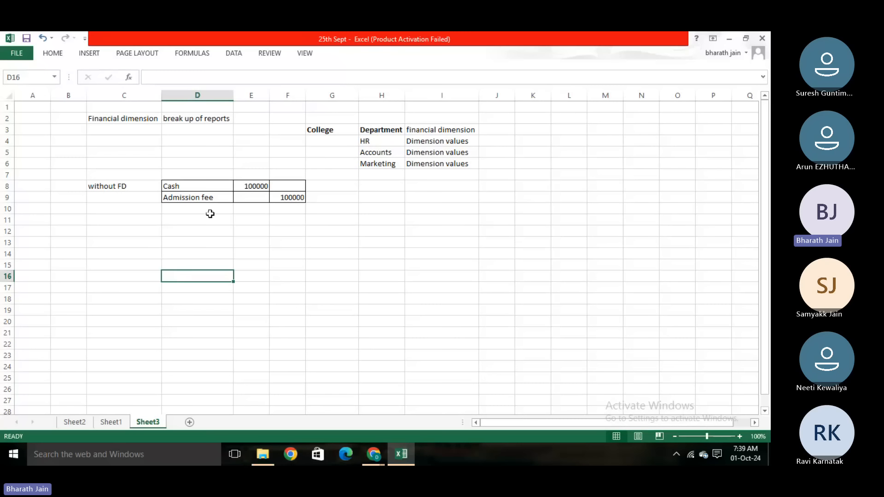
{"action": "left_click_drag", "start_coordinate": [215, 185], "coordinate": [282, 197]}
{"action": "left_click", "coordinate": [230, 264]}
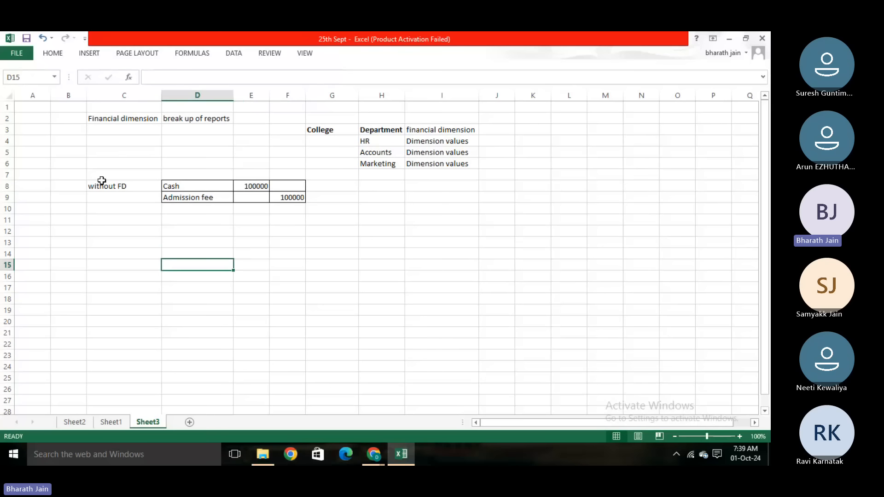
- Enter the label "with FD" in cell C11 below the first entry
{"action": "left_click", "coordinate": [107, 220]}
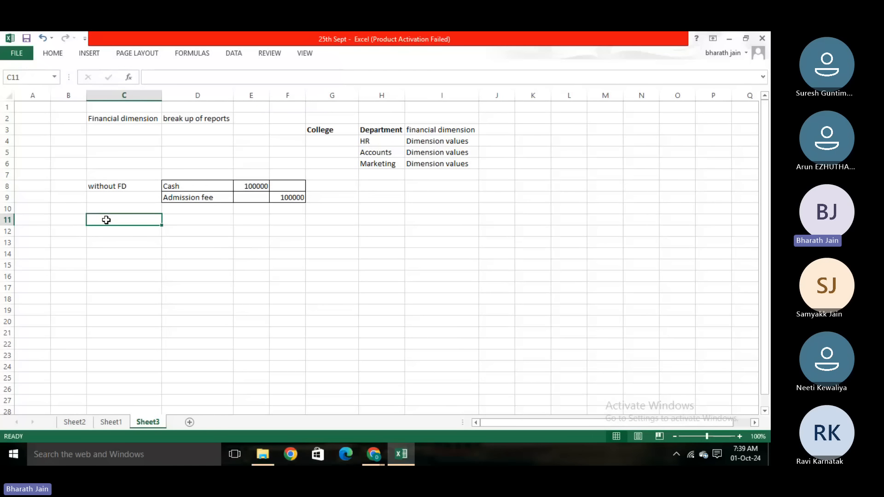
{"action": "type", "text": "with F"}
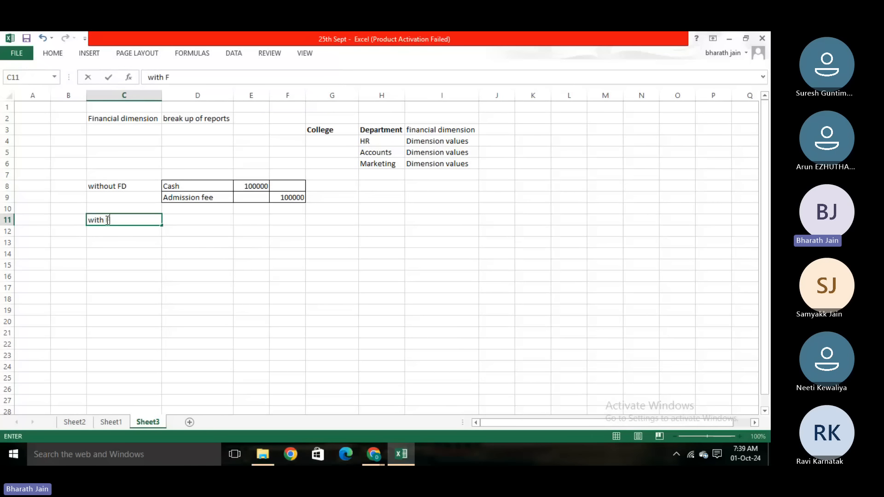
{"action": "type", "text": "D"}
{"action": "left_click", "coordinate": [183, 274]}
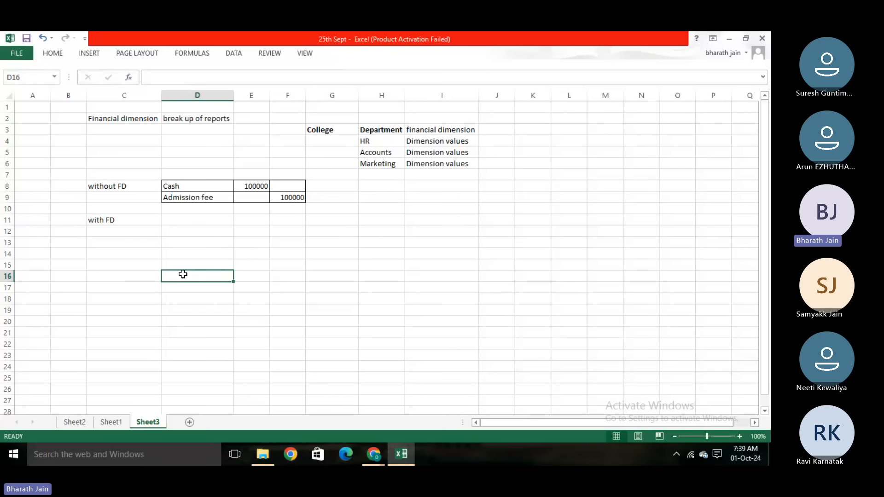
- Enter "cash" in cell D12 with the amount 100000 beside it in E12
{"action": "double_click", "coordinate": [185, 229]}
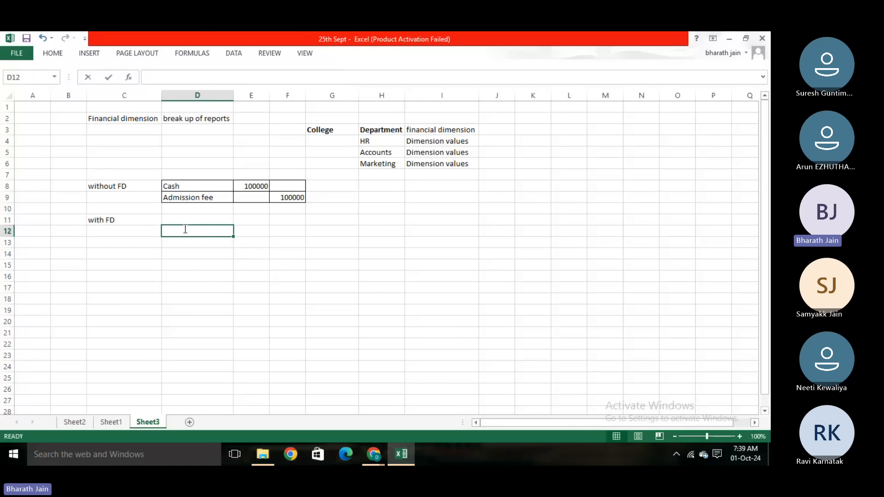
{"action": "type", "text": "cash"}
{"action": "left_click", "coordinate": [253, 229]}
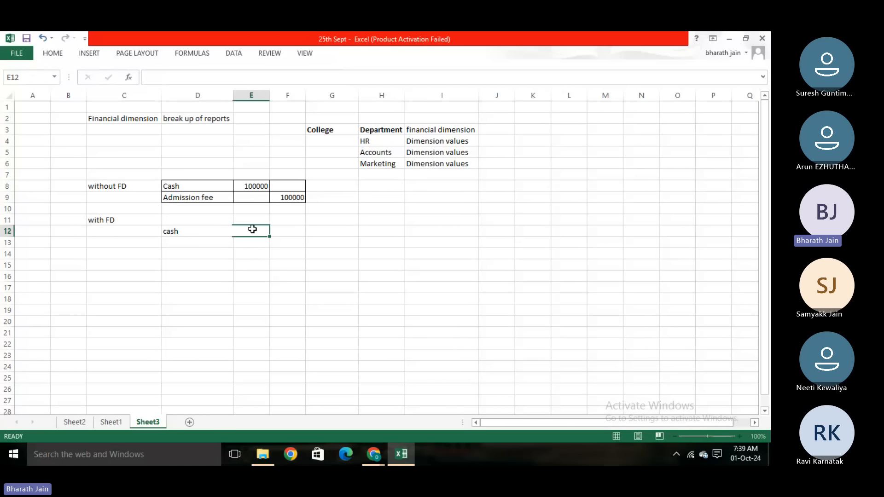
{"action": "type", "text": "100000"}
{"action": "left_click", "coordinate": [227, 256]}
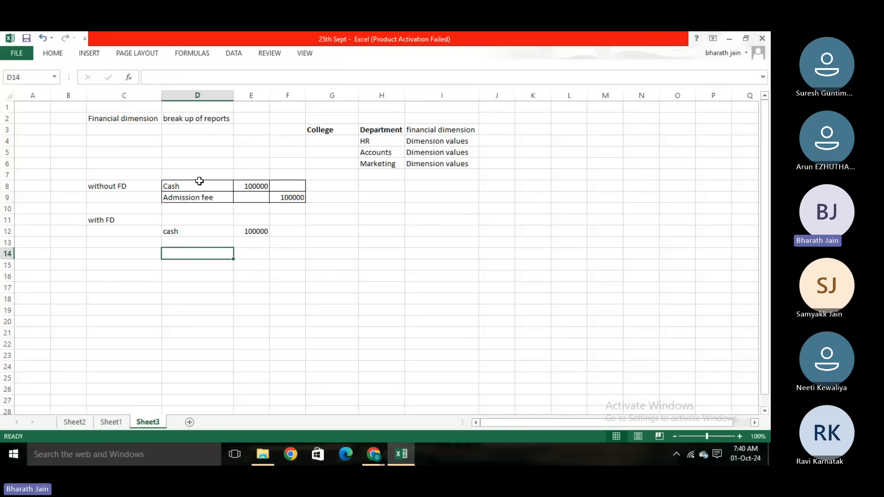
- Copy the "Admission fee" cell D9 into D13 below the second cash line
{"action": "left_click", "coordinate": [198, 196]}
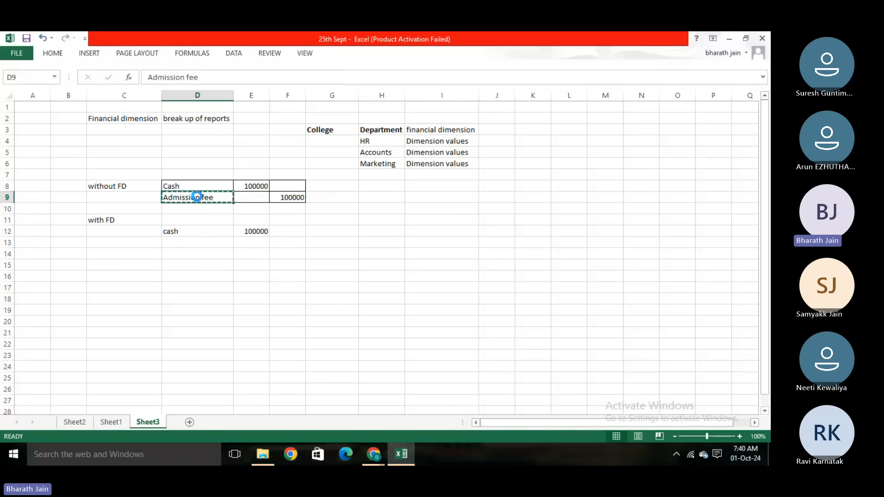
{"action": "key", "text": "ctrl+c"}
{"action": "left_click", "coordinate": [190, 241]}
{"action": "key", "text": "ctrl+v"}
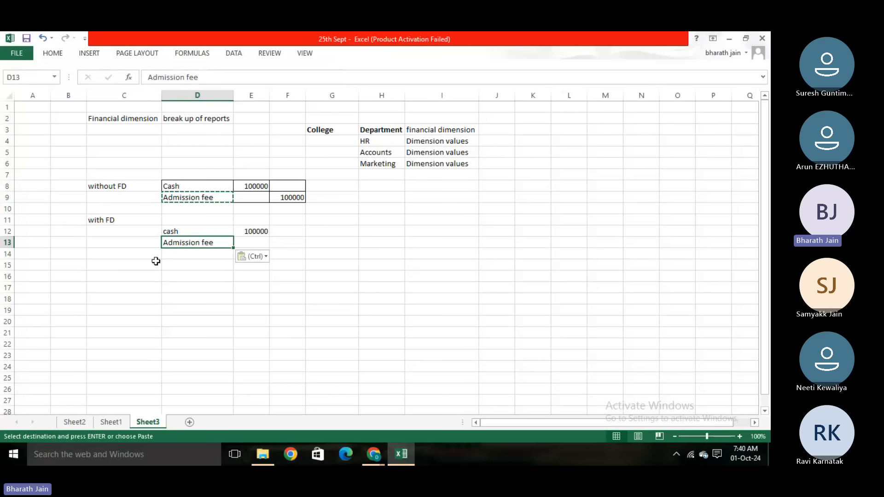
{"action": "left_click", "coordinate": [148, 243]}
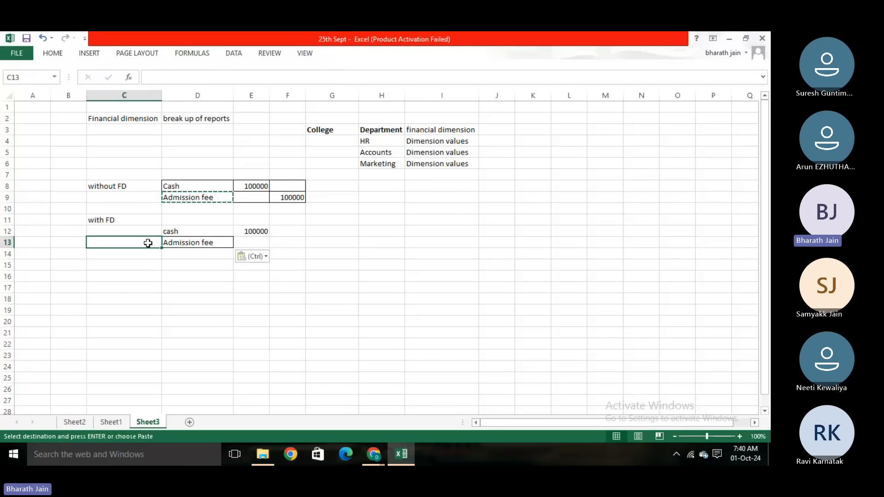
{"action": "left_click", "coordinate": [178, 241]}
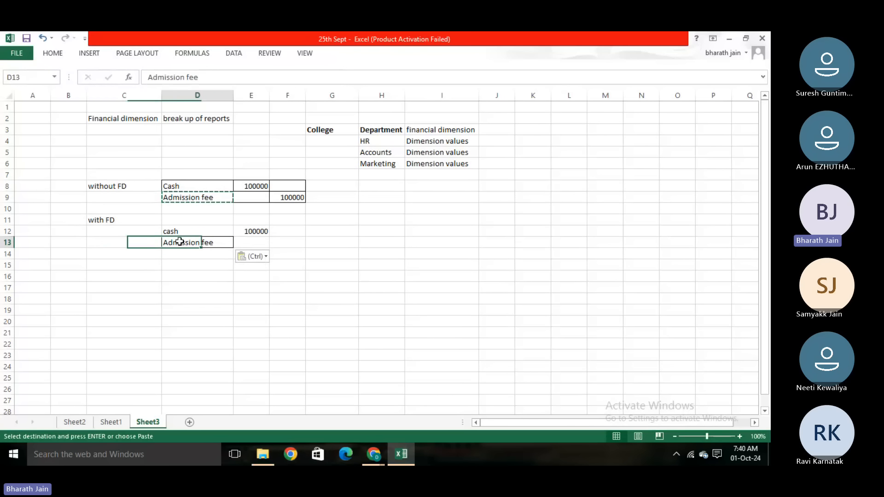
{"action": "left_click", "coordinate": [381, 128]}
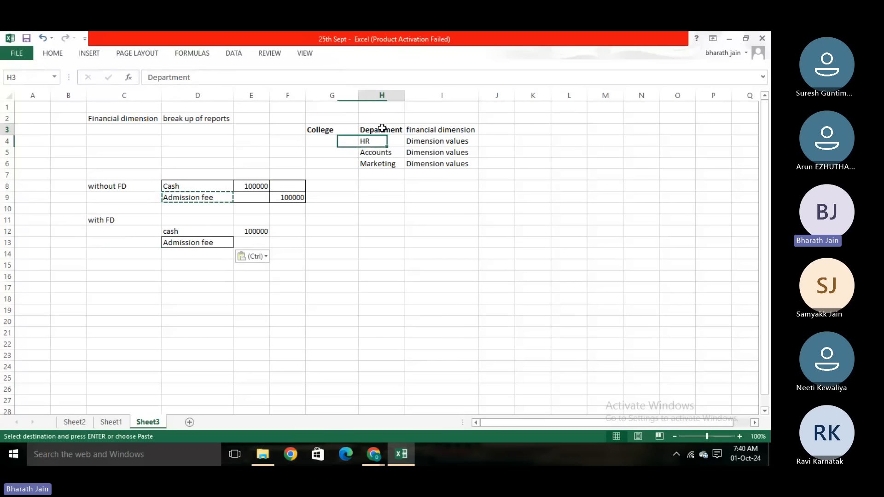
{"action": "left_click", "coordinate": [184, 325]}
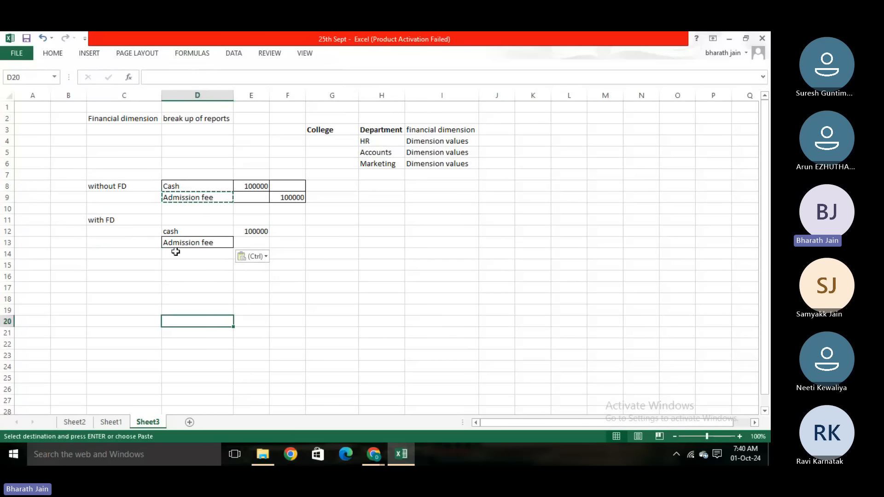
{"action": "left_click", "coordinate": [150, 245]}
{"action": "type", "text": "Hr"}
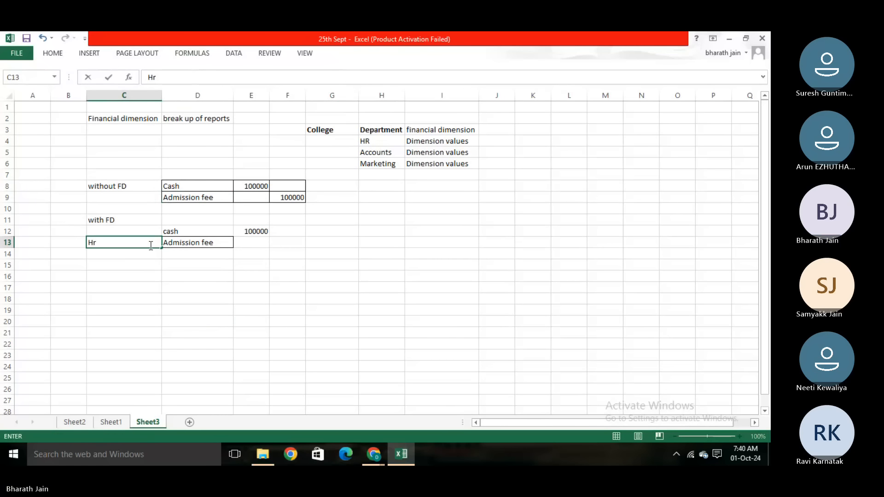
{"action": "key", "text": "BackSpace"}
{"action": "key", "text": "BackSpace"}
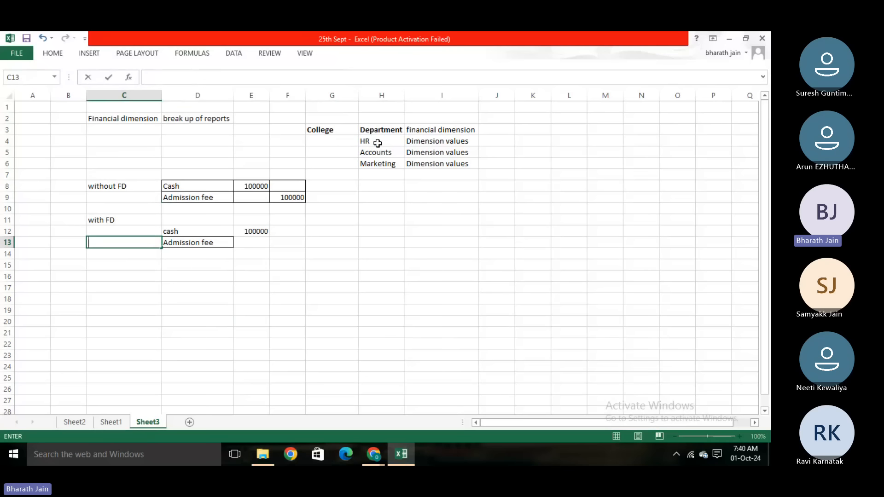
- Copy the departments HR, Accounts and Marketing from H4:H6 into C13:C15, and fill "Admission fee" down from D13 to D15
{"action": "left_click_drag", "start_coordinate": [378, 143], "coordinate": [392, 164]}
{"action": "key", "text": "ctrl+c"}
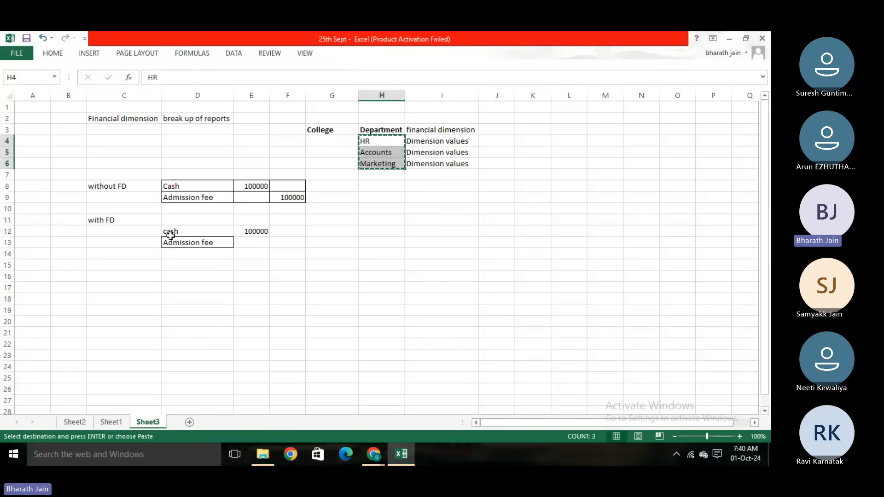
{"action": "left_click", "coordinate": [148, 242]}
{"action": "key", "text": "ctrl+v"}
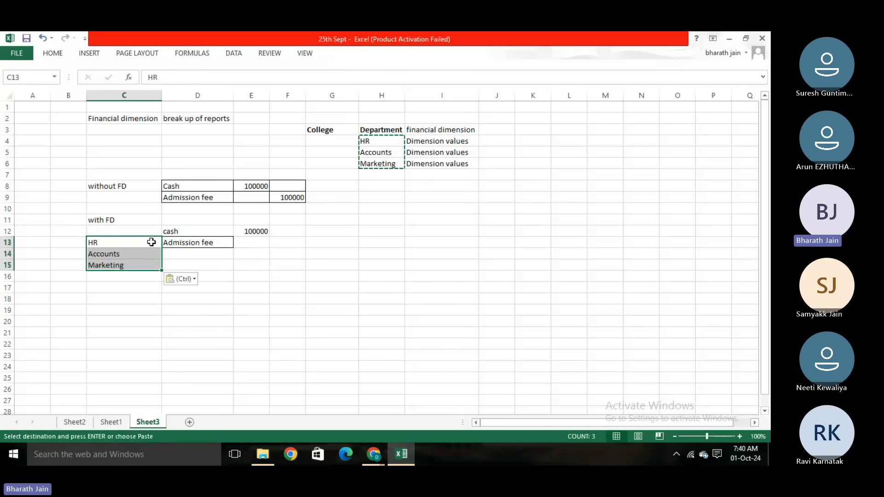
{"action": "left_click", "coordinate": [206, 243]}
{"action": "left_click_drag", "start_coordinate": [233, 248], "coordinate": [233, 271]}
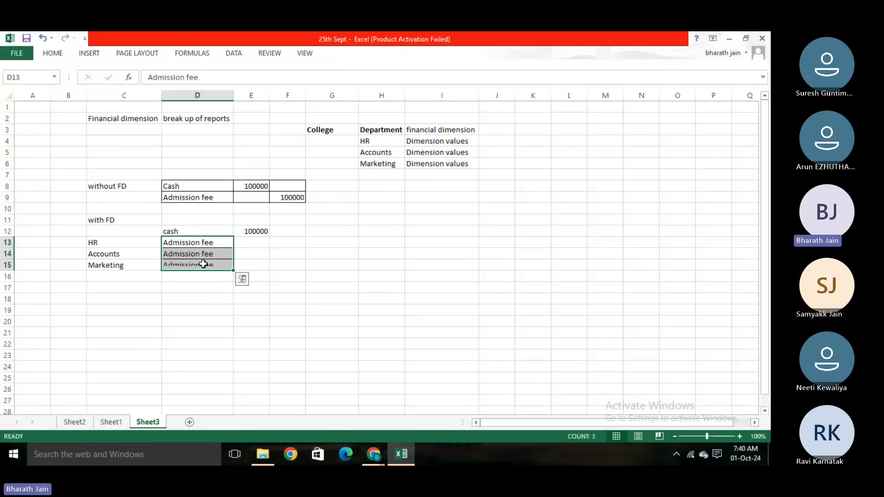
- Enter the credit amounts 15000, 30000 and 55000 in F13:F15 for HR, Accounts and Marketing, and check their sum against the cash amount
{"action": "left_click", "coordinate": [307, 269]}
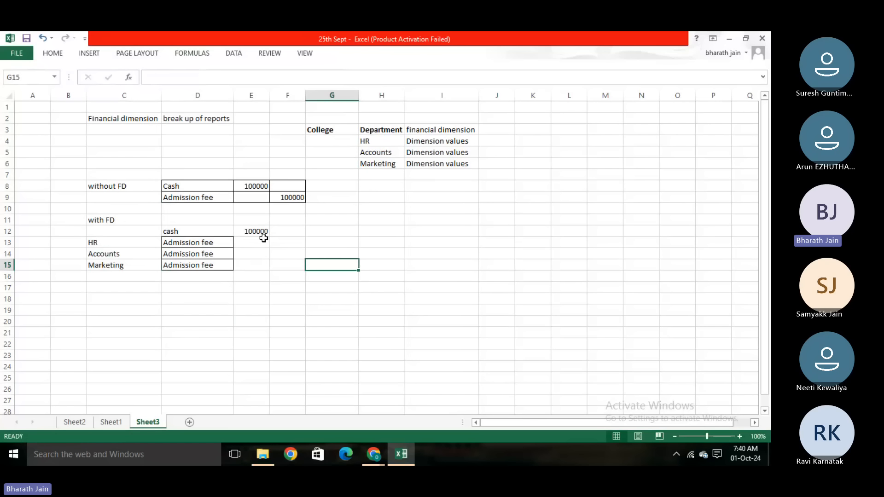
{"action": "left_click", "coordinate": [280, 240]}
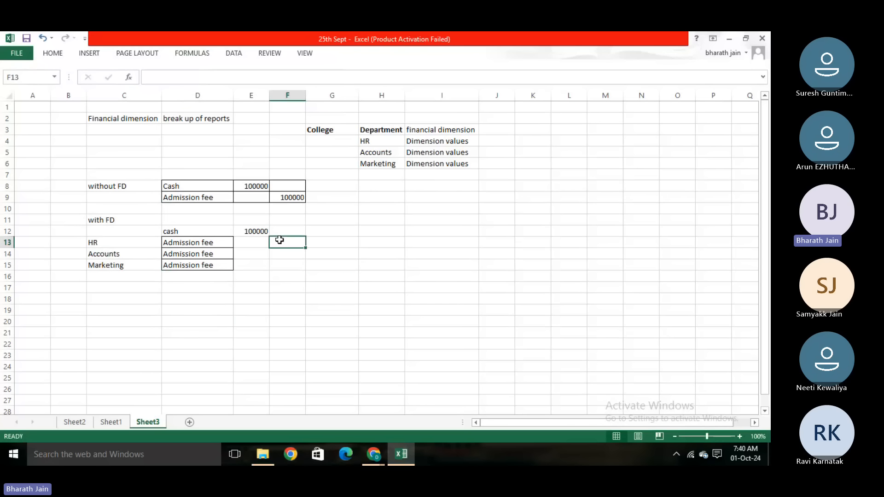
{"action": "type", "text": "15000"}
{"action": "key", "text": "Return"}
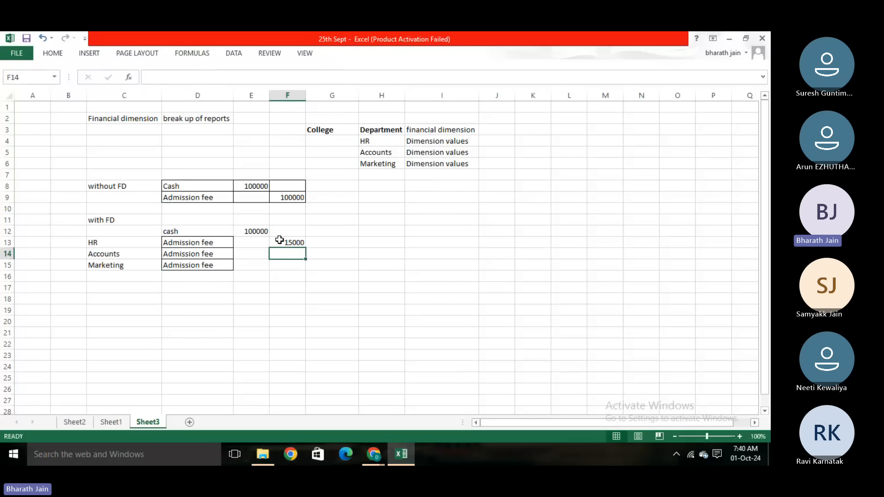
{"action": "type", "text": "30000"}
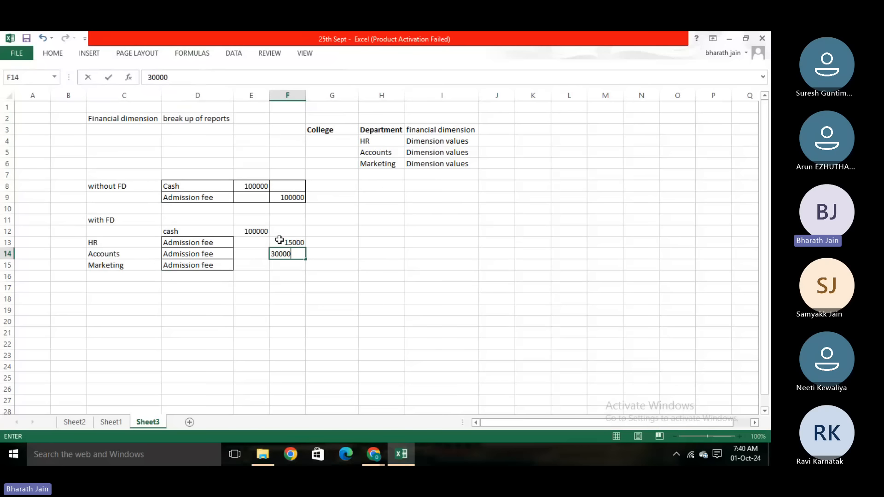
{"action": "left_click", "coordinate": [333, 323]}
{"action": "left_click", "coordinate": [289, 265]}
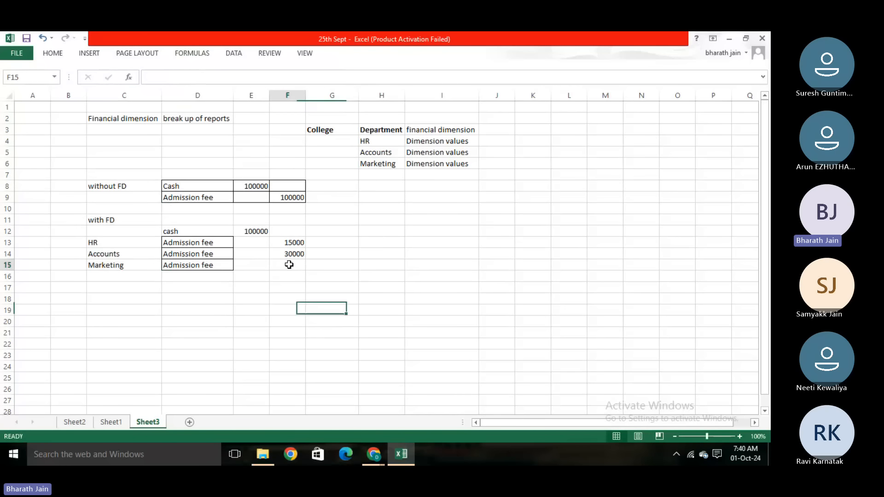
{"action": "type", "text": "55000"}
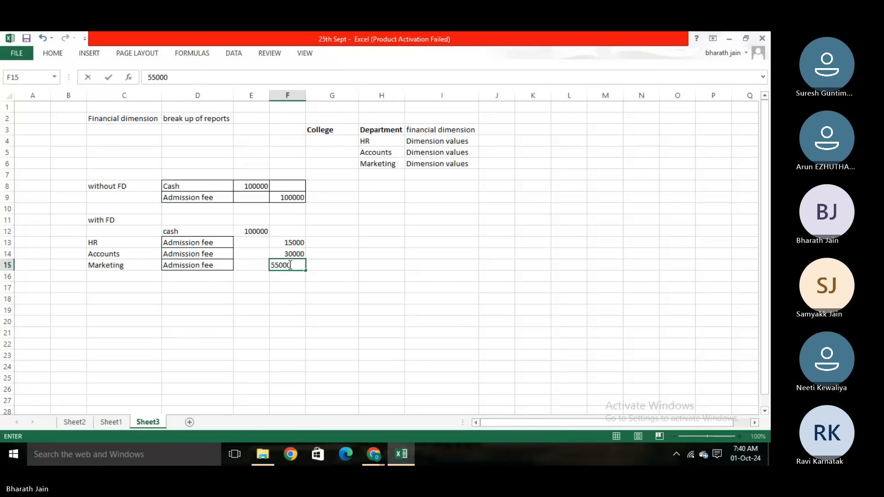
{"action": "left_click", "coordinate": [344, 297]}
{"action": "left_click_drag", "start_coordinate": [295, 243], "coordinate": [295, 265]}
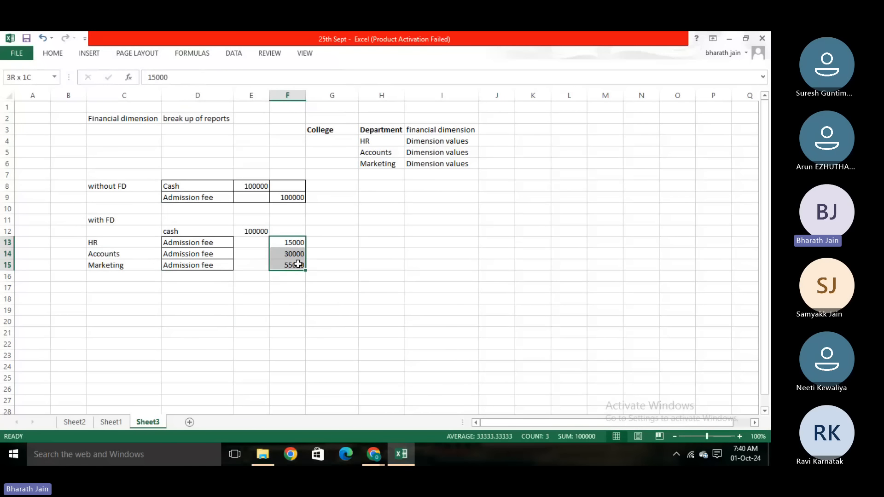
{"action": "left_click", "coordinate": [208, 287]}
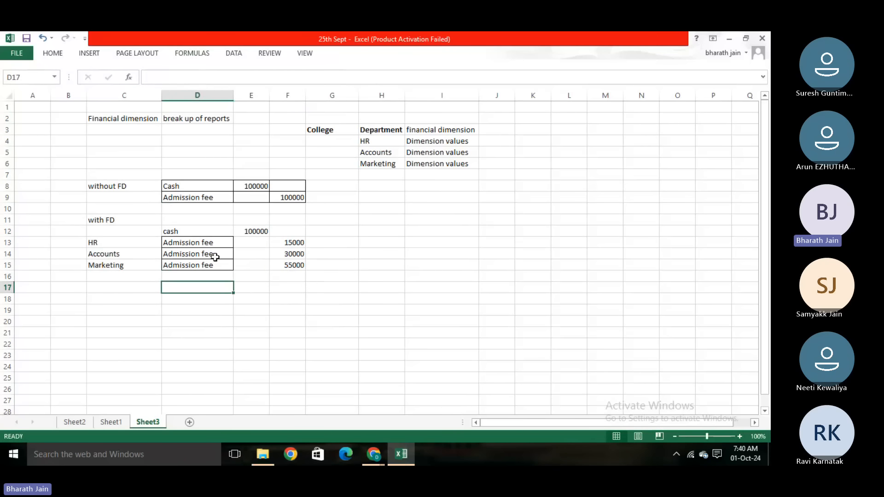
- Apply all borders to the "with FD" entry in D12:F15, and extend them to the department labels in column C
{"action": "left_click_drag", "start_coordinate": [212, 230], "coordinate": [282, 261]}
{"action": "left_click", "coordinate": [65, 56]}
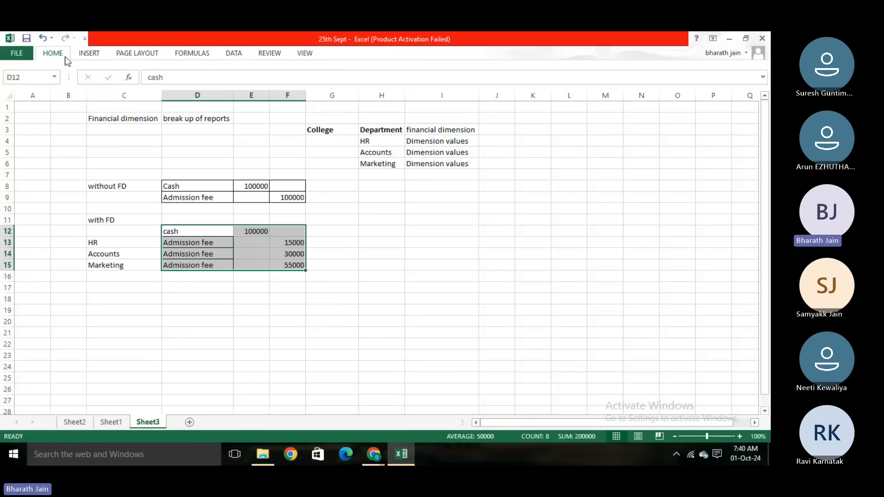
{"action": "left_click", "coordinate": [189, 310]}
{"action": "left_click_drag", "start_coordinate": [123, 231], "coordinate": [220, 266]}
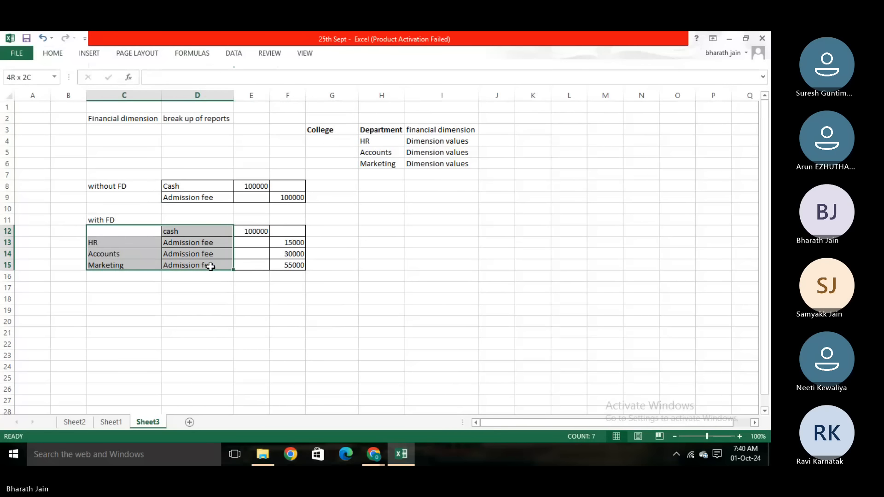
{"action": "left_click", "coordinate": [53, 54]}
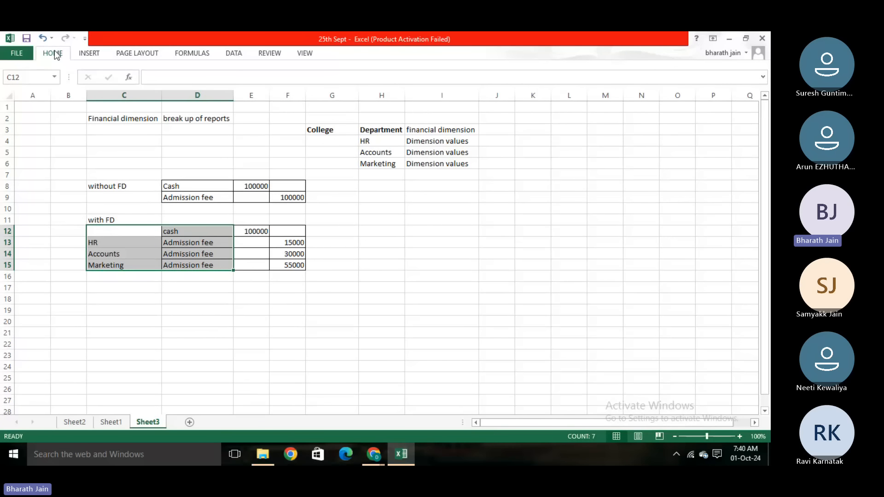
{"action": "left_click", "coordinate": [217, 310]}
{"action": "left_click", "coordinate": [219, 311]}
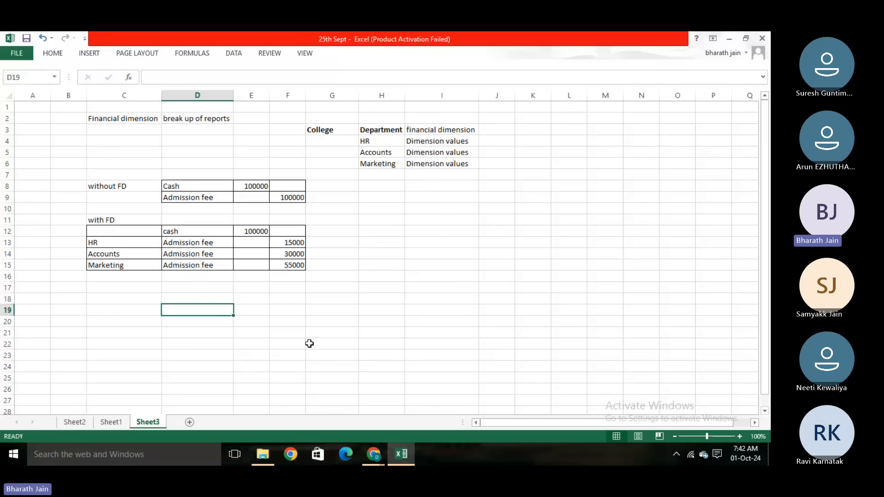
- Switch to the Dynamics 365 Finance and Operations dashboard in Chrome
{"action": "mouse_move", "coordinate": [379, 455]}
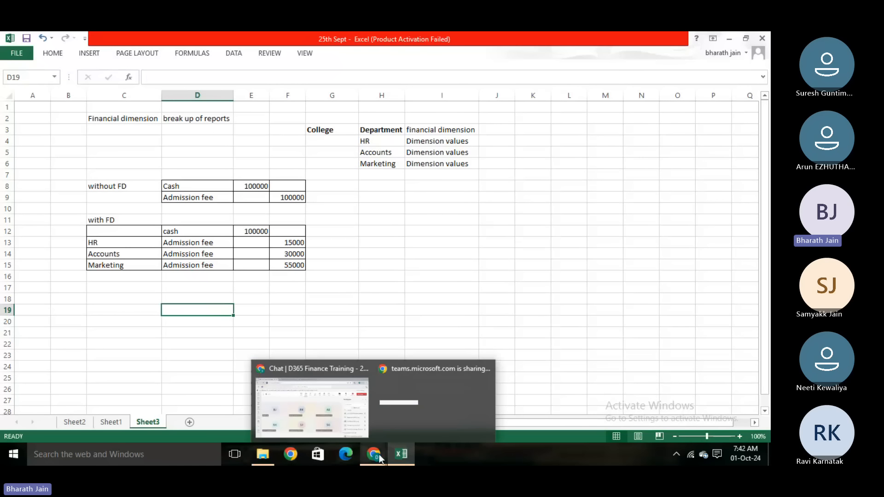
{"action": "left_click", "coordinate": [337, 412]}
{"action": "left_click", "coordinate": [228, 33]}
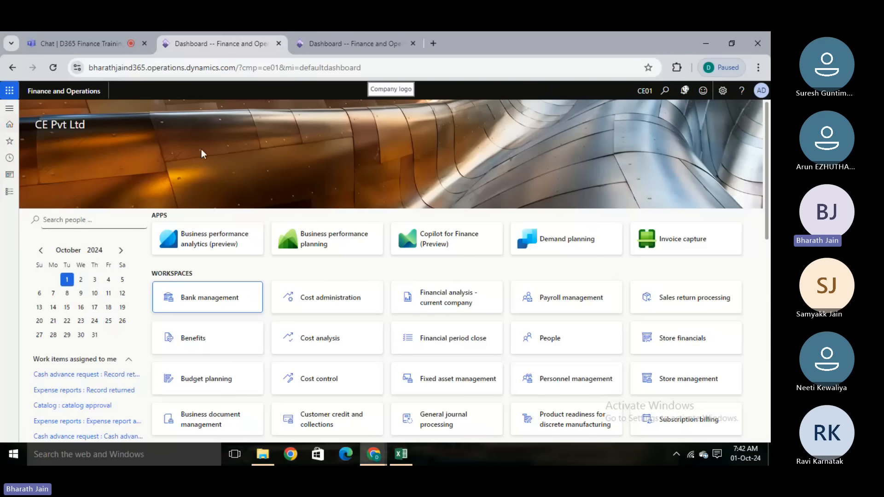
{"action": "key", "text": "alt+Tab"}
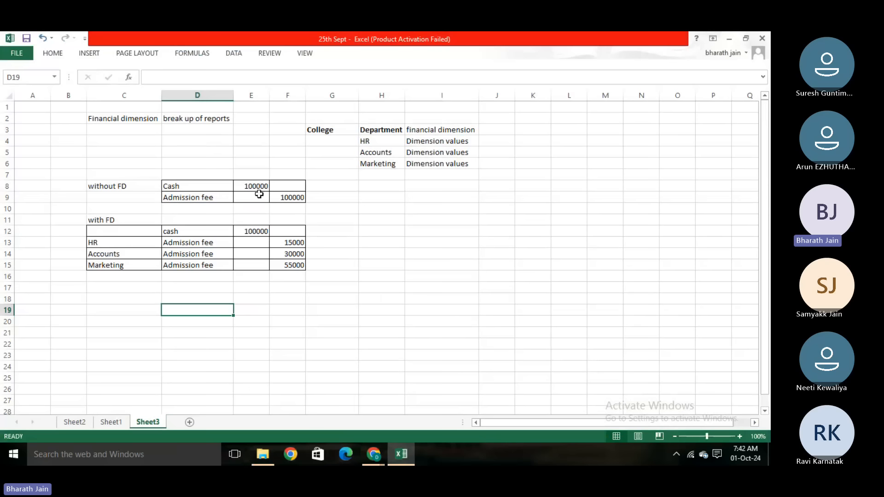
{"action": "key", "text": "alt+Tab"}
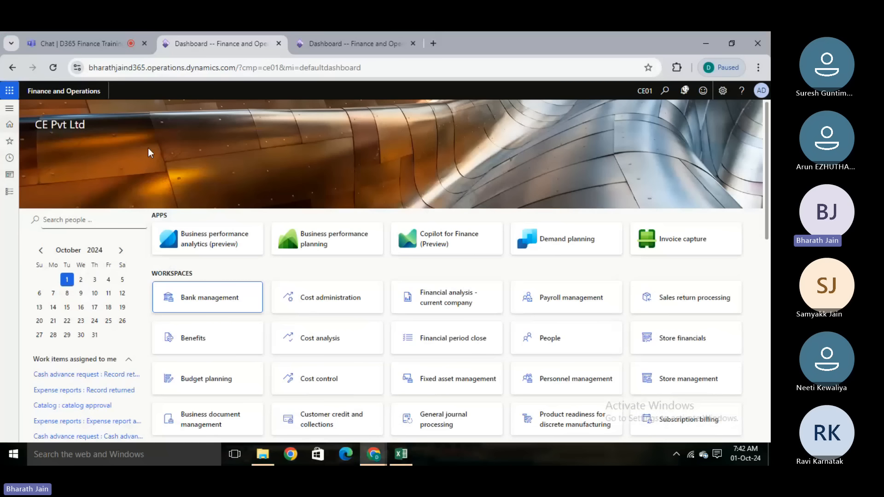
- Open the Financial dimensions page for the chart of accounts in General ledger
{"action": "left_click", "coordinate": [10, 193]}
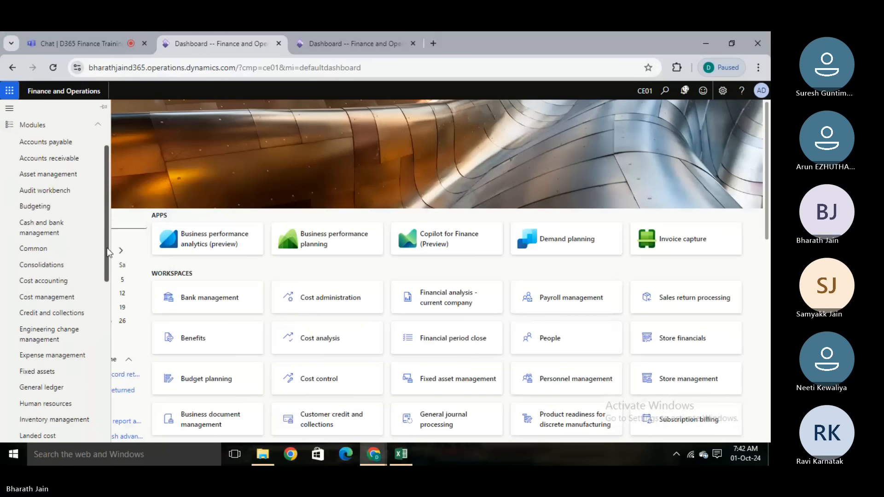
{"action": "scroll", "coordinate": [69, 276], "scroll_direction": "down", "scroll_amount": 2}
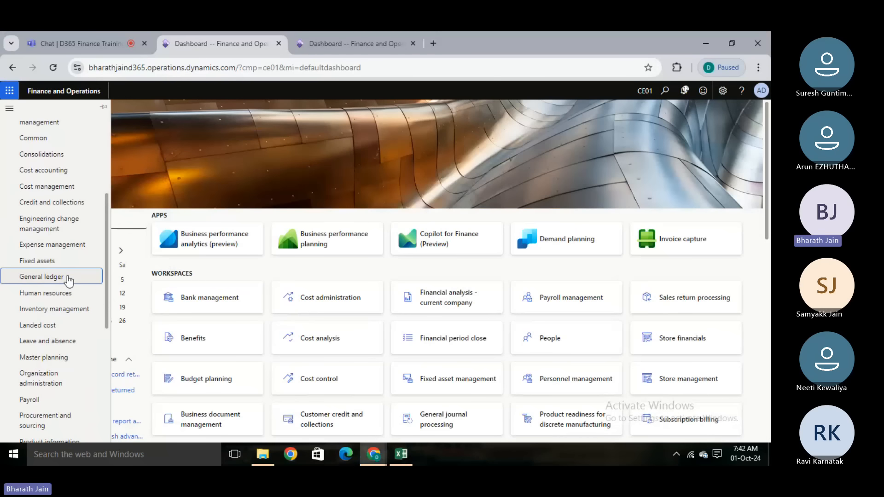
{"action": "left_click", "coordinate": [68, 278]}
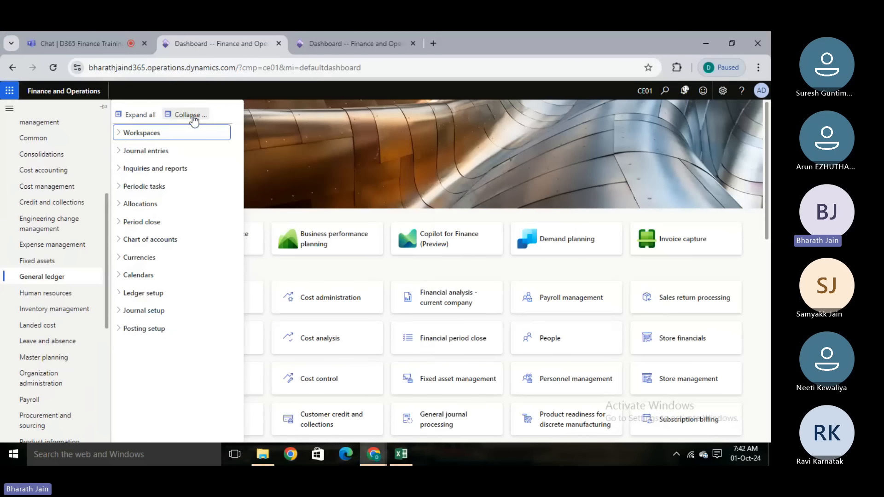
{"action": "left_click", "coordinate": [147, 246]}
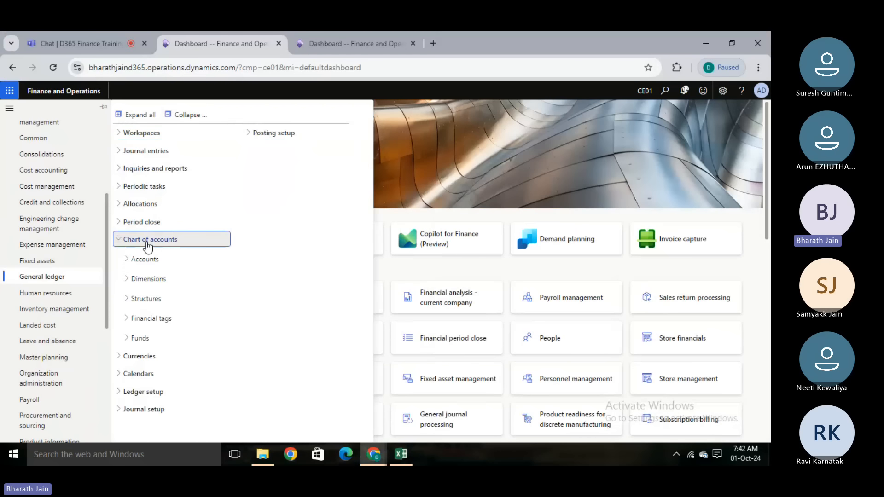
{"action": "left_click", "coordinate": [155, 283]}
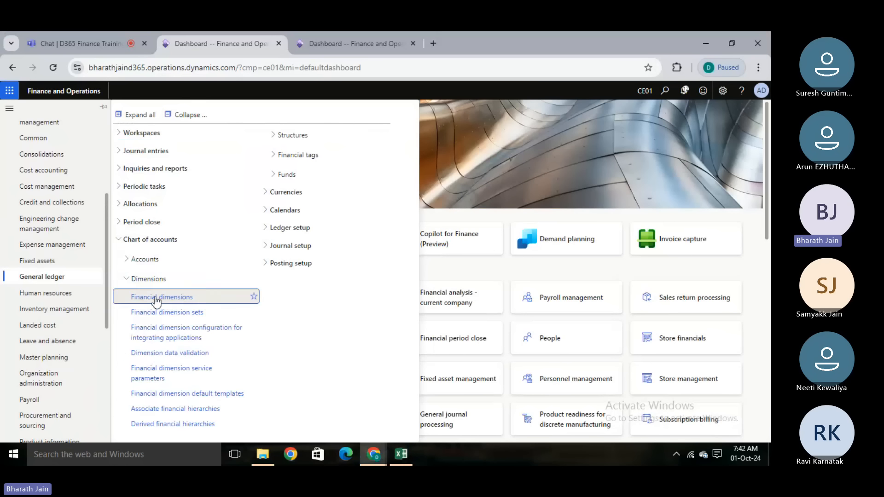
{"action": "left_click", "coordinate": [150, 312]}
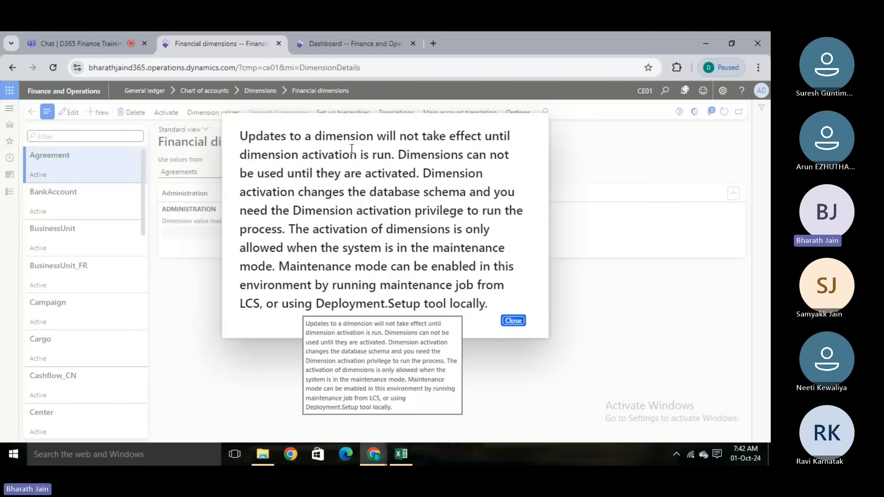
- Switch to the Teams meeting and admit the participant waiting in the lobby
{"action": "left_click", "coordinate": [84, 34]}
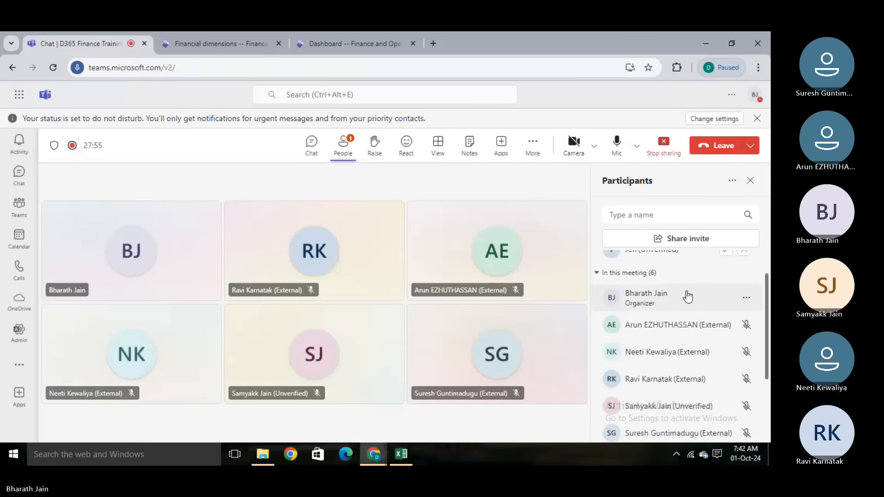
{"action": "scroll", "coordinate": [767, 269], "scroll_direction": "up", "scroll_amount": 2}
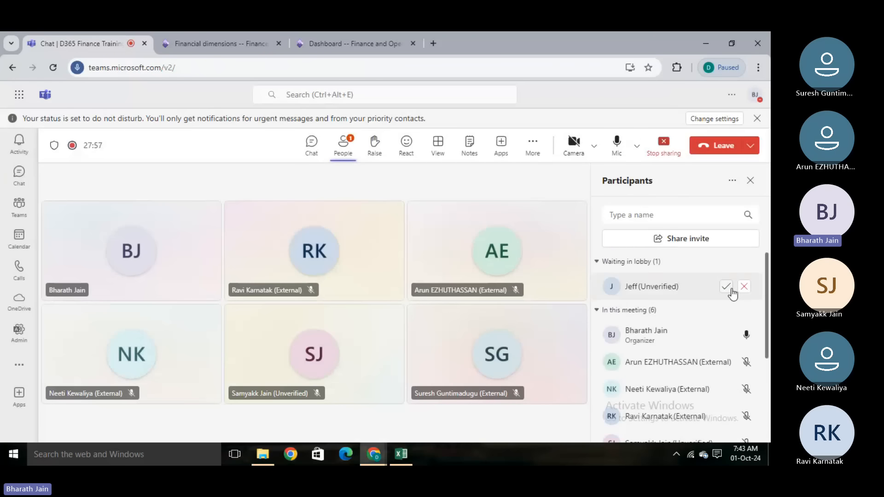
{"action": "left_click", "coordinate": [727, 288]}
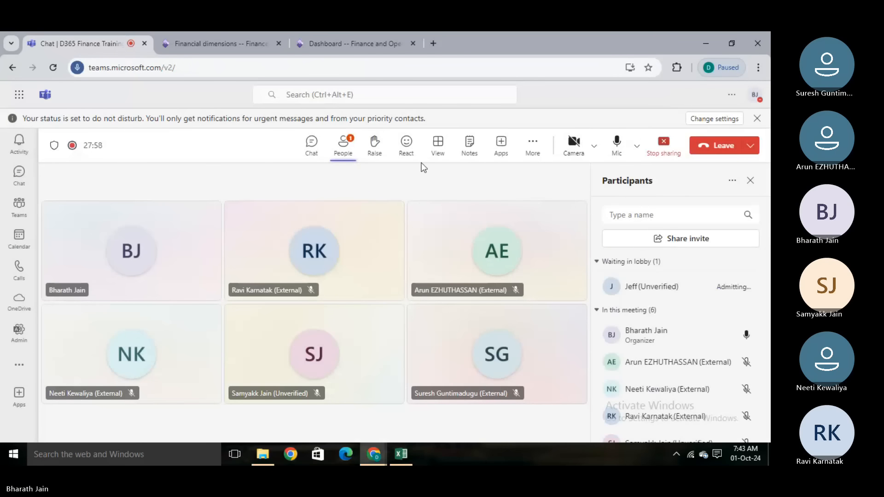
- Return to Financial dimensions, highlight the notice's sentence about activating dimensions in maintenance mode, and close the notice
{"action": "left_click", "coordinate": [219, 34]}
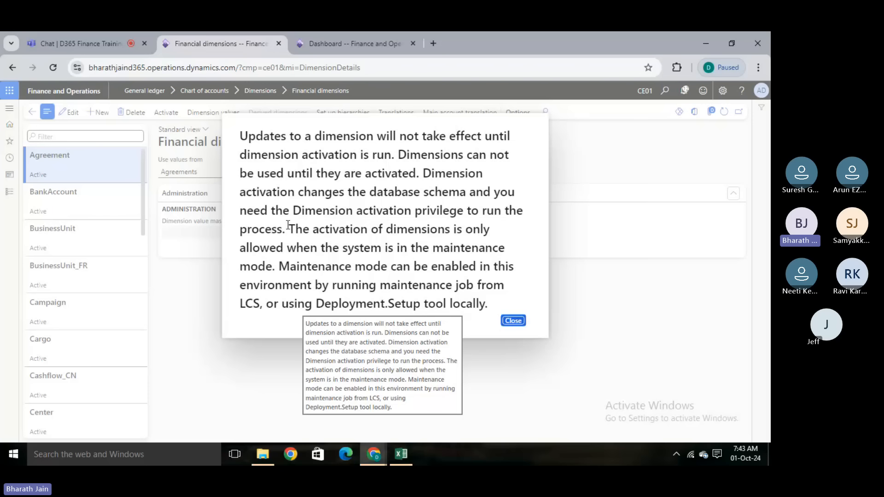
{"action": "left_click_drag", "start_coordinate": [288, 229], "coordinate": [278, 265]}
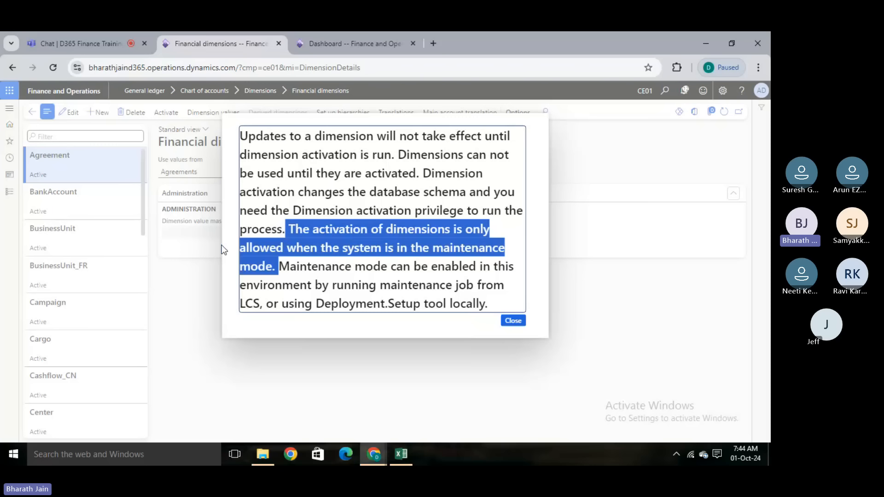
{"action": "left_click", "coordinate": [513, 320]}
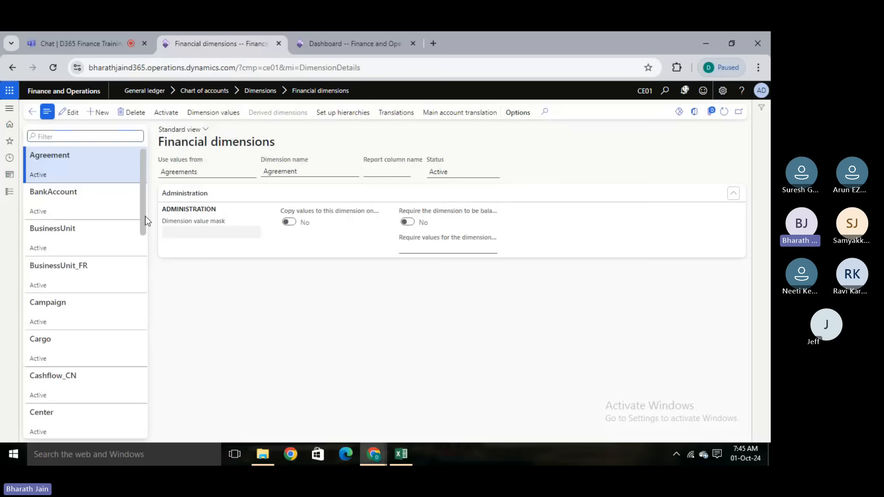
- Open the dimension values of the Department_CN dimension and look through the list down to its end
{"action": "left_click_drag", "start_coordinate": [145, 216], "coordinate": [145, 341]}
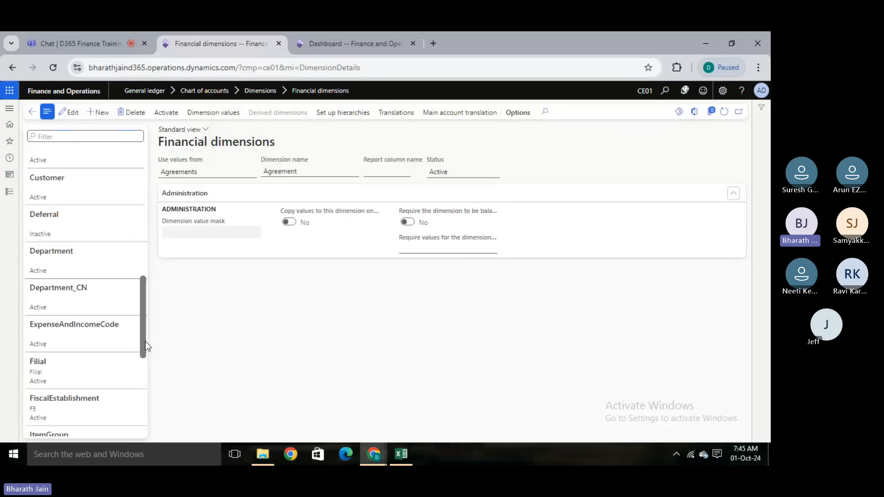
{"action": "left_click", "coordinate": [101, 297]}
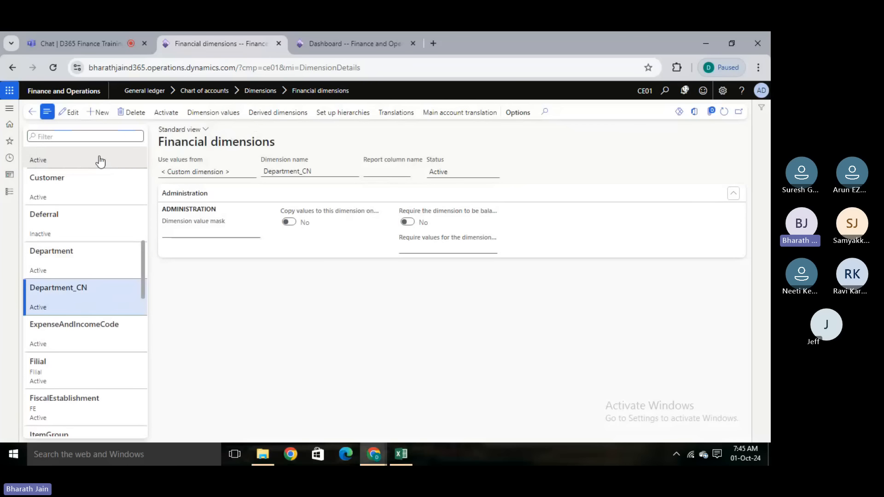
{"action": "left_click", "coordinate": [203, 113]}
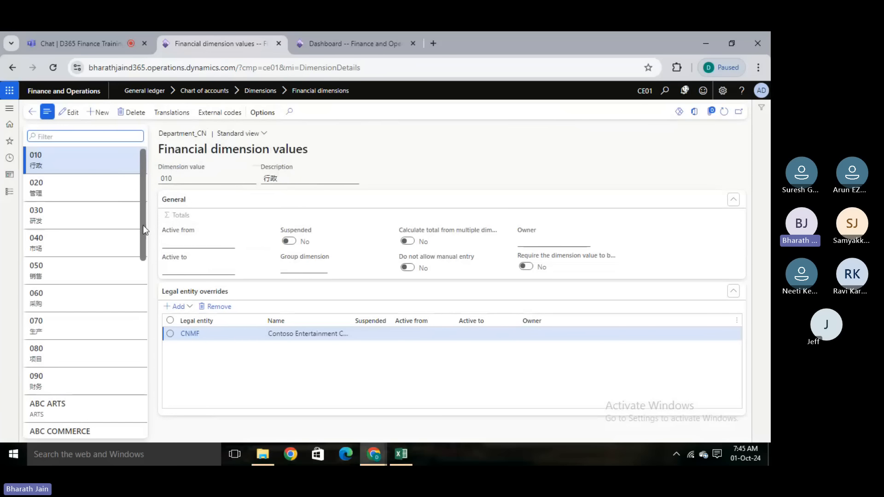
{"action": "left_click_drag", "start_coordinate": [143, 225], "coordinate": [142, 435]}
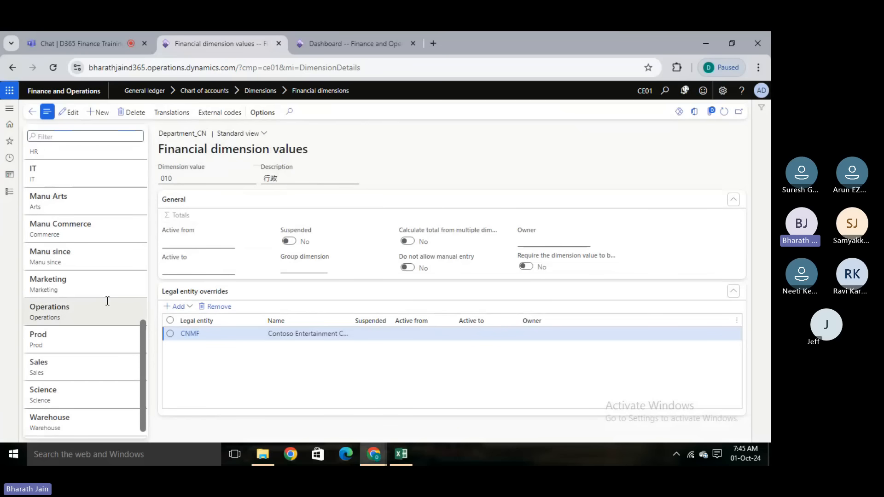
- Switch to Excel and point out the Department dimension in H3 and its values HR, Accounts and Marketing in H4:H6
{"action": "key", "text": "alt+Tab"}
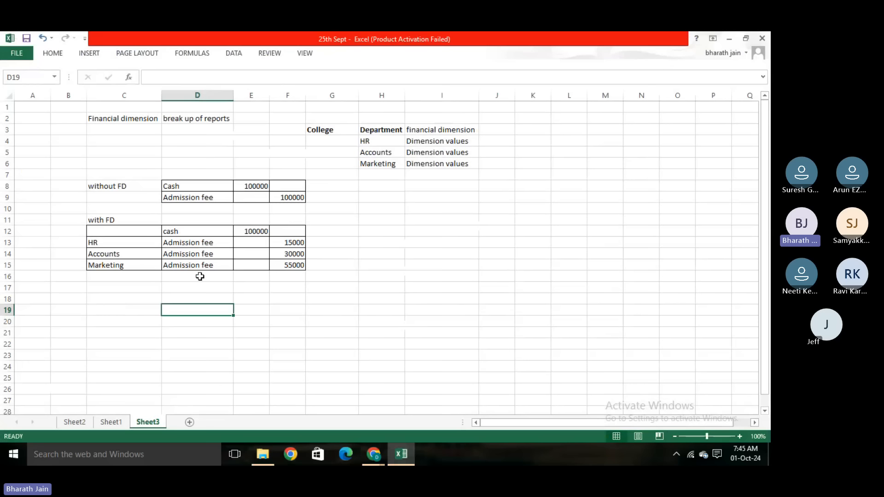
{"action": "left_click", "coordinate": [374, 131]}
{"action": "left_click", "coordinate": [367, 140]}
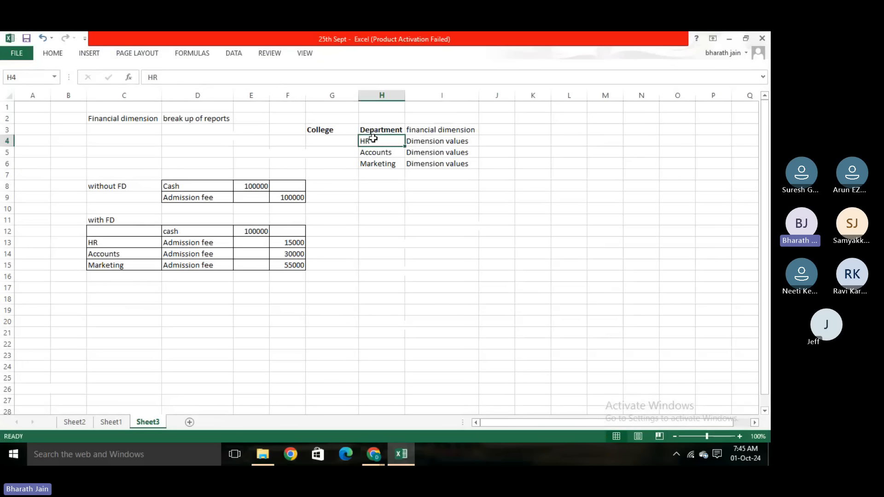
{"action": "left_click", "coordinate": [385, 152]}
{"action": "left_click", "coordinate": [392, 164]}
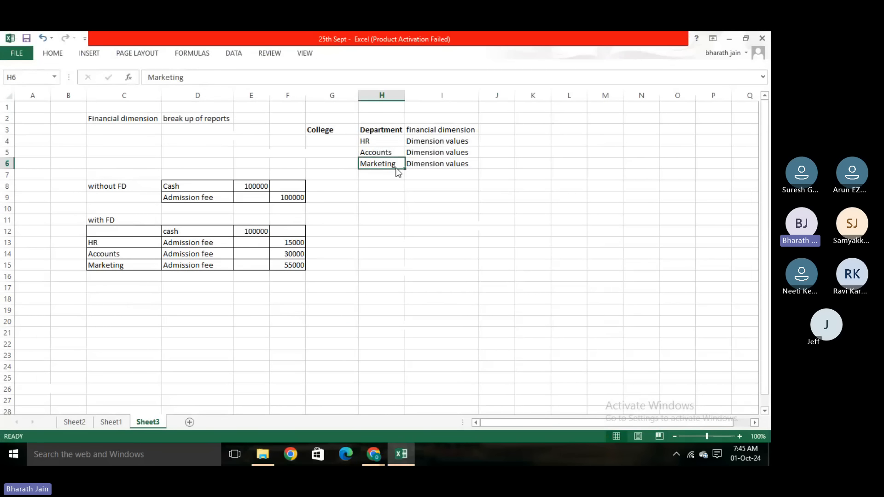
- Compare the Department_CN dimension values, such as HR and Marketing, with the departments listed in the Excel sheet
{"action": "key", "text": "alt+Tab"}
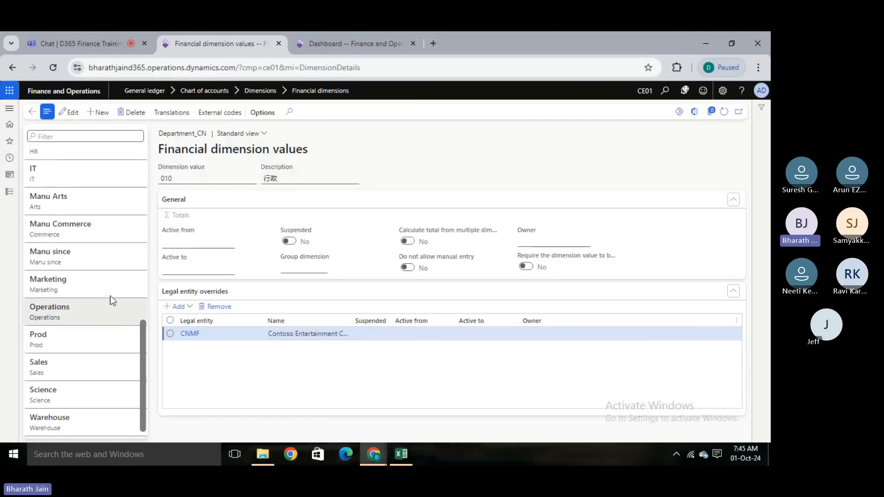
{"action": "left_click_drag", "start_coordinate": [142, 338], "coordinate": [144, 306]}
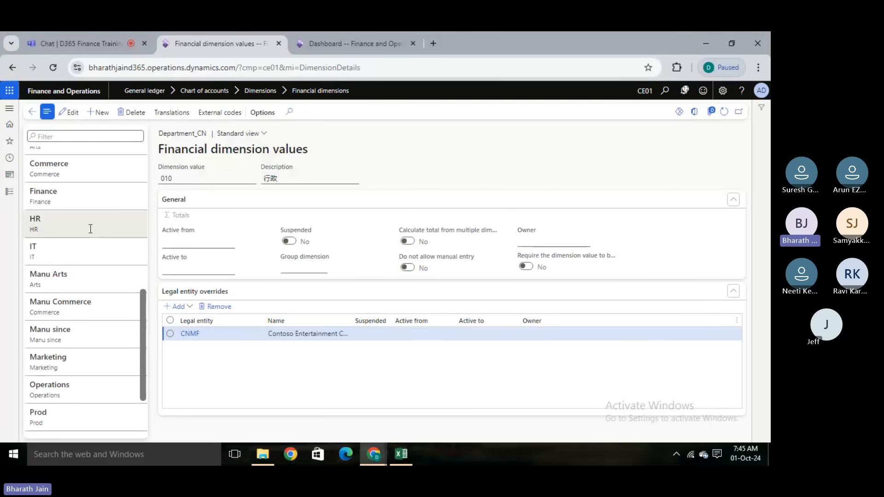
{"action": "key", "text": "alt+Tab"}
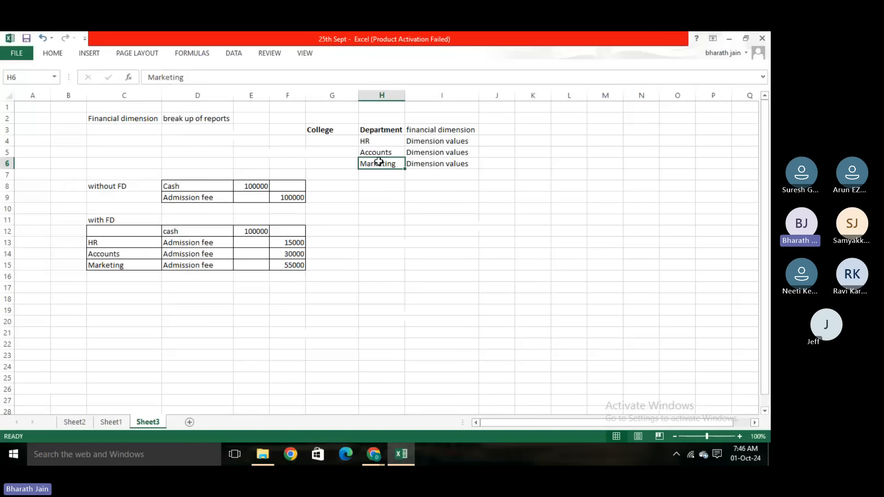
{"action": "key", "text": "alt+Tab"}
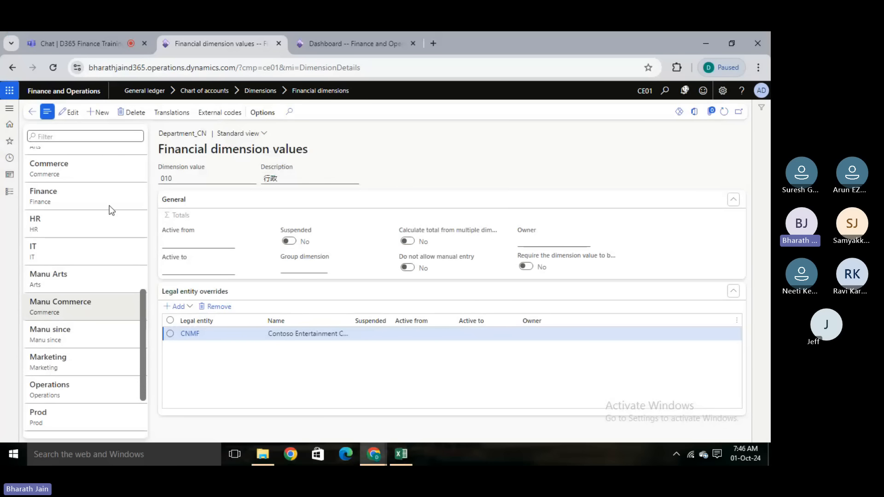
- Return to Financial dimensions and start a new dimension that uses values from < Custom dimension >
{"action": "left_click", "coordinate": [33, 113]}
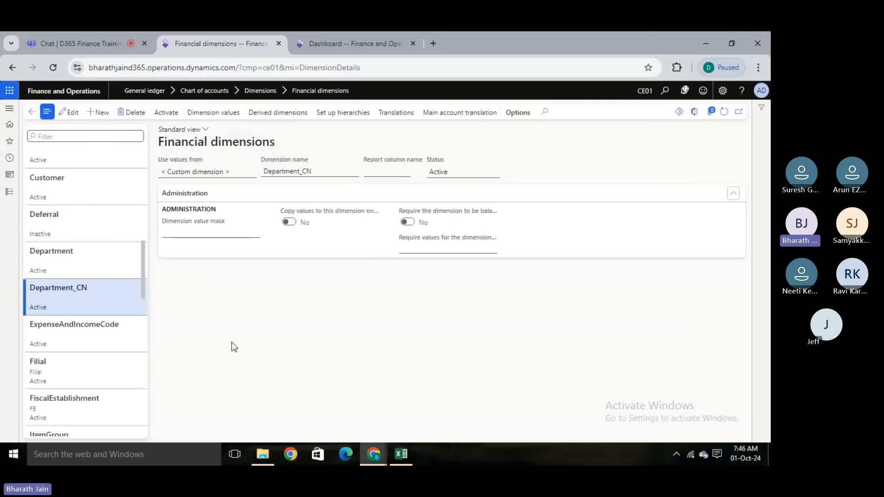
{"action": "left_click", "coordinate": [106, 112]}
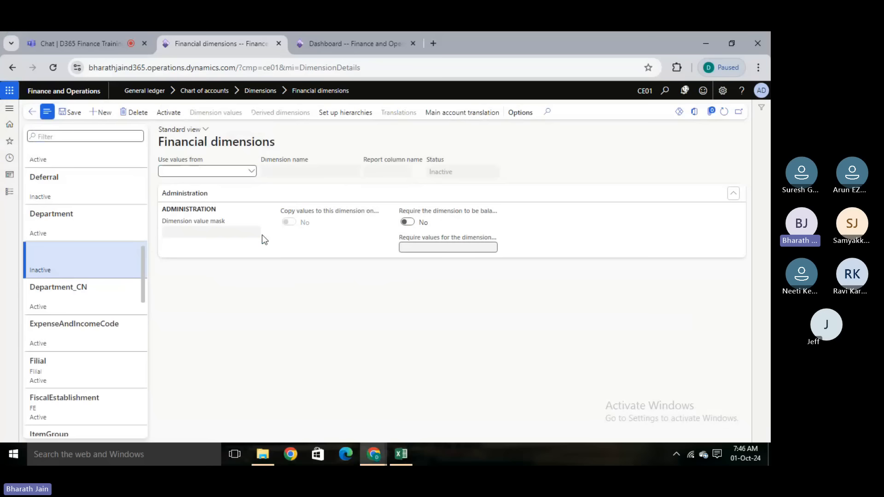
{"action": "left_click", "coordinate": [251, 171]}
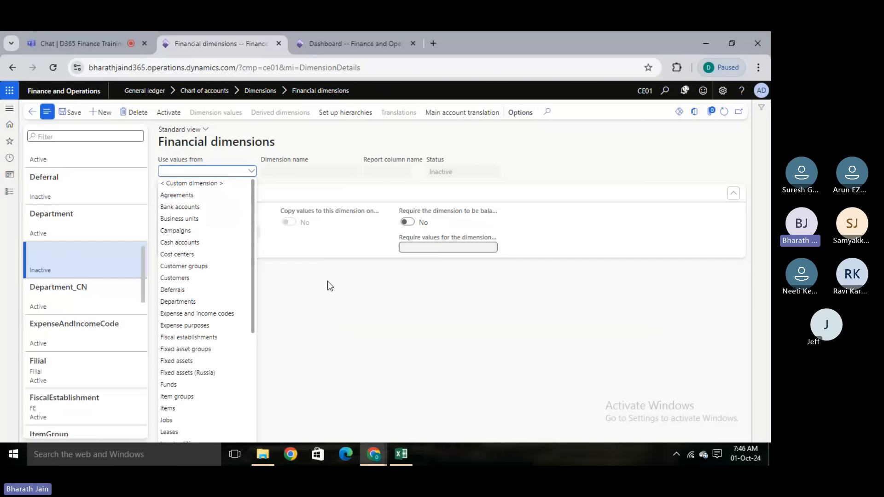
{"action": "left_click", "coordinate": [204, 184]}
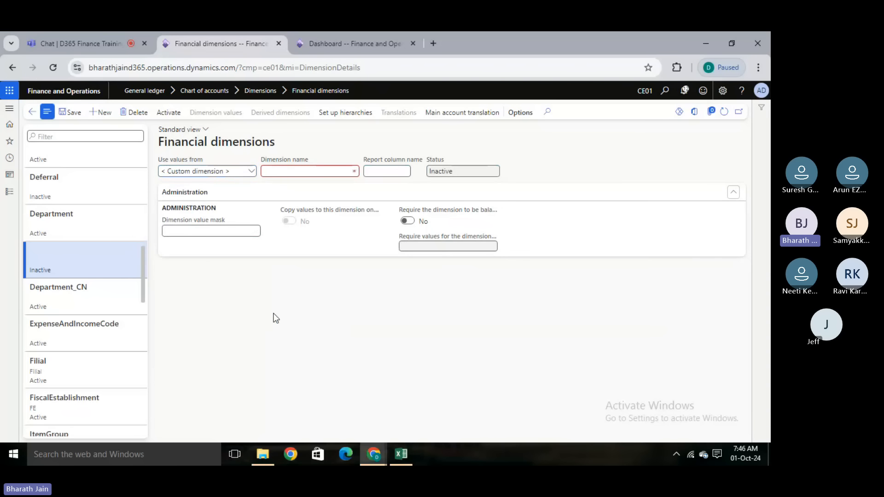
- Name the new custom dimension Ce-Deparrtment and try to save it
{"action": "left_click", "coordinate": [293, 170]}
{"action": "type", "text": "Ce-Deparr"}
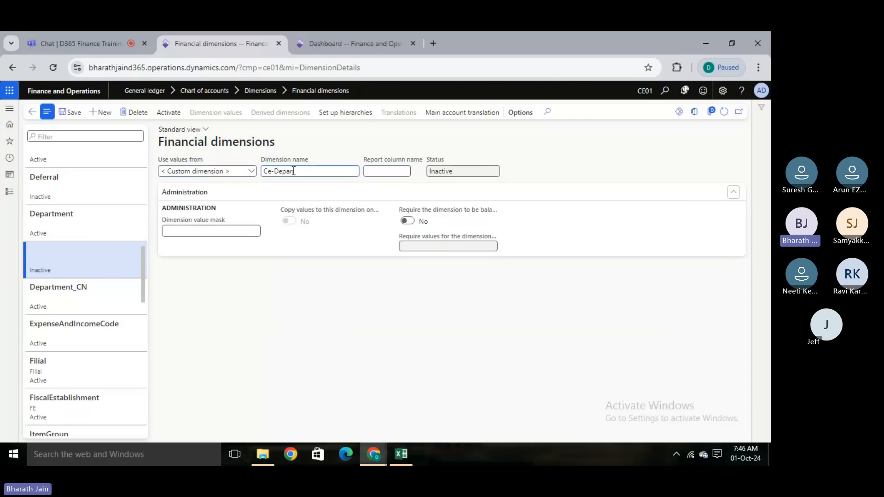
{"action": "type", "text": "tment"}
{"action": "left_click", "coordinate": [281, 302]}
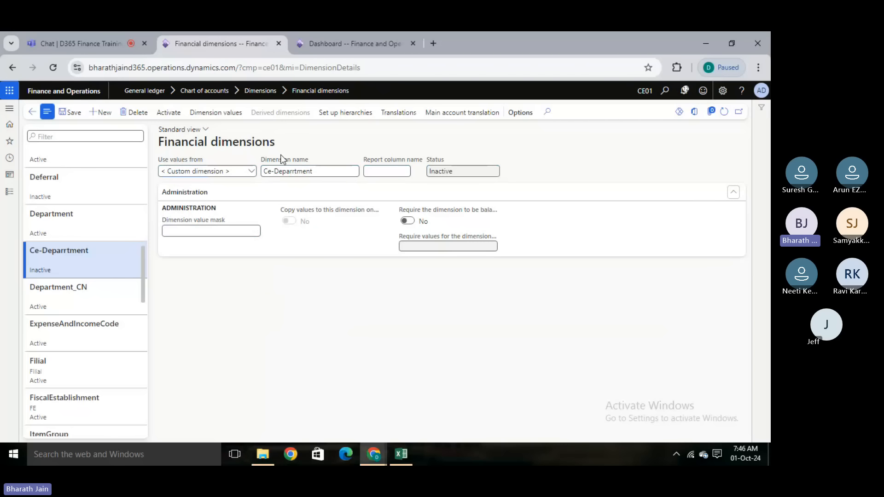
{"action": "left_click", "coordinate": [69, 112]}
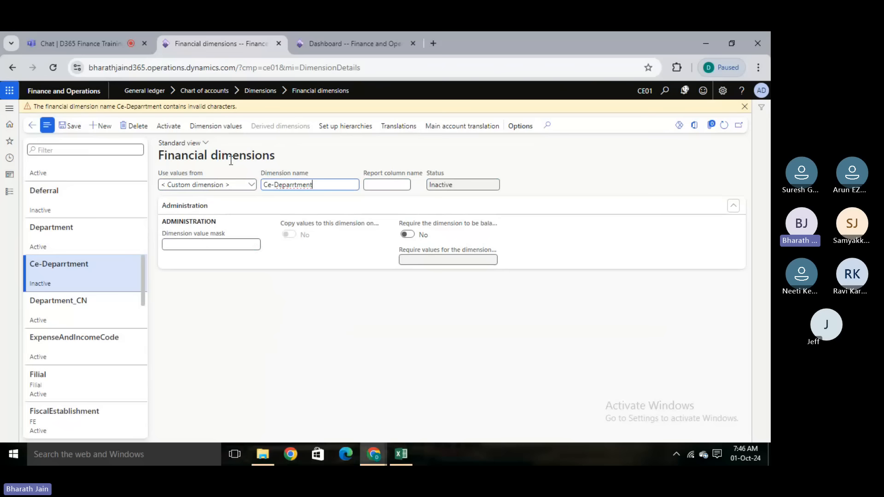
- Remove the hyphen so the dimension name reads CeDeparrtment, and save the dimension
{"action": "left_click", "coordinate": [275, 185]}
{"action": "key", "text": "BackSpace"}
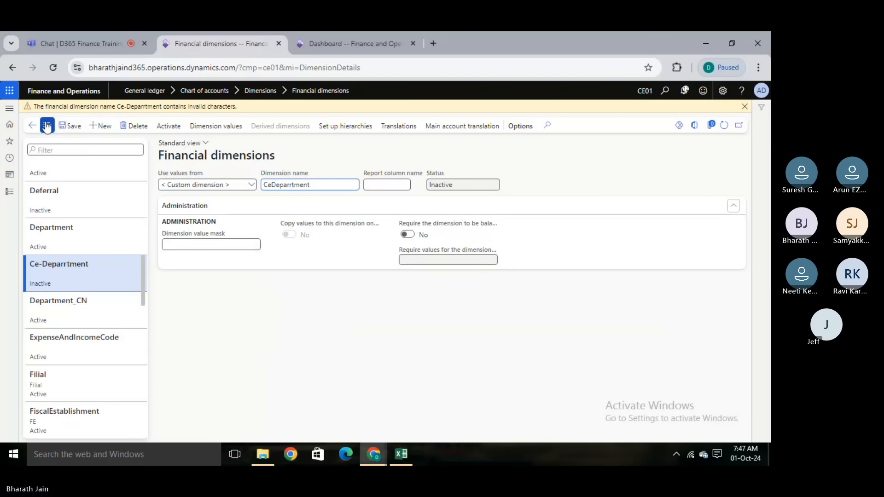
{"action": "left_click", "coordinate": [71, 126]}
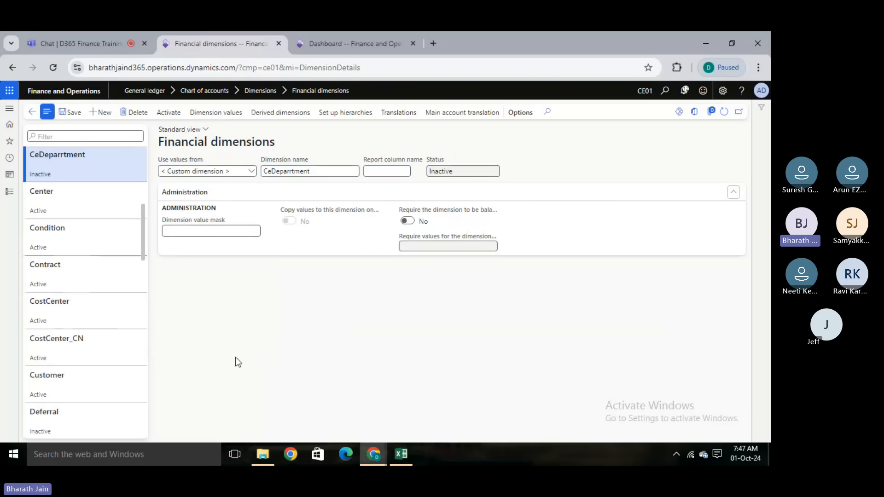
- Try to activate the CeDeparrtment dimension and dismiss the maintenance mode notice
{"action": "left_click", "coordinate": [168, 112]}
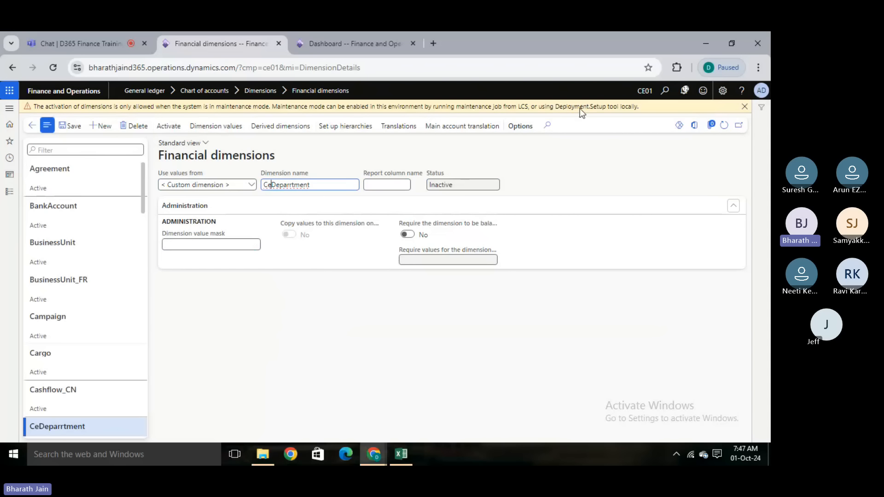
{"action": "left_click", "coordinate": [745, 107]}
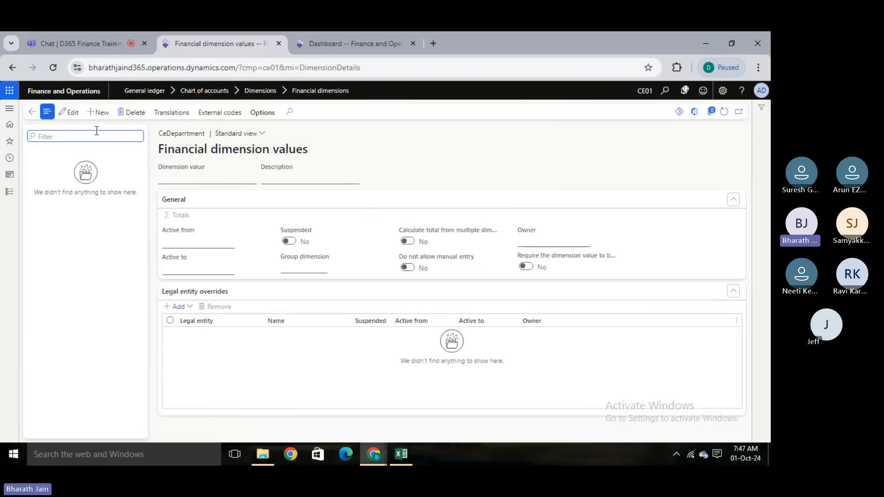
- Add a new dimension value HR01 to the CeDeparrtment dimension, referring to the HR department in the Excel sheet
{"action": "left_click", "coordinate": [98, 112]}
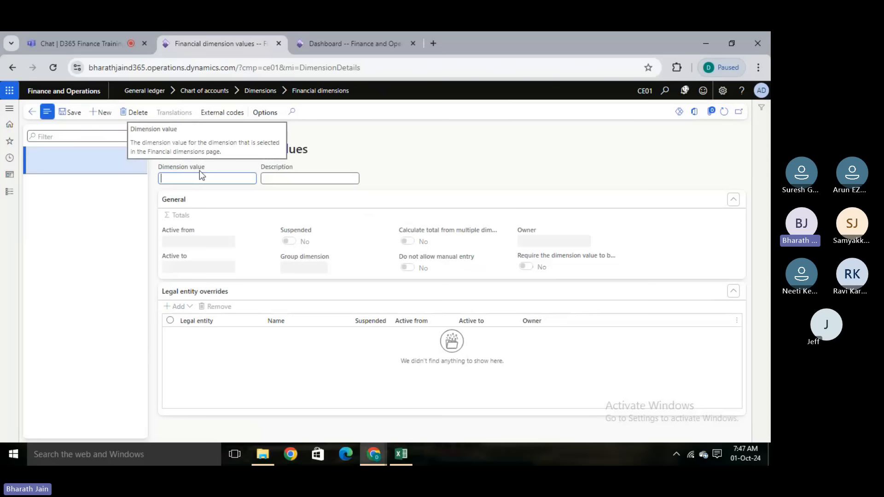
{"action": "key", "text": "alt+Tab"}
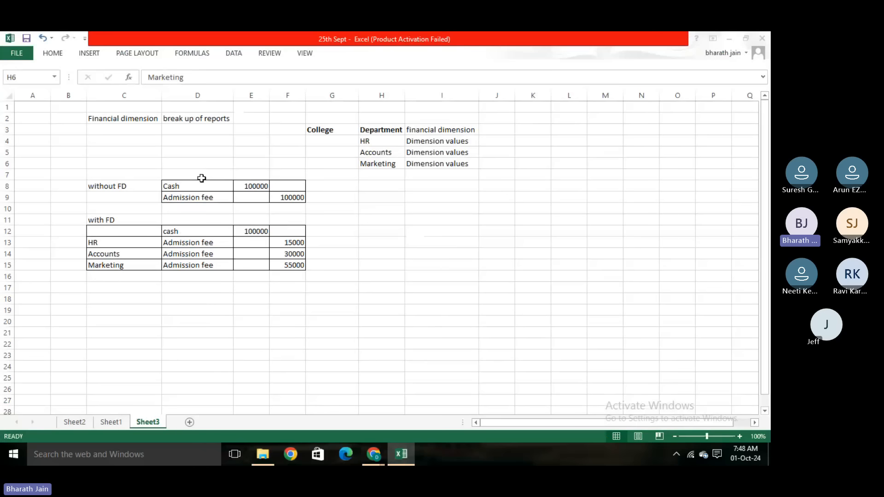
{"action": "left_click", "coordinate": [365, 142]}
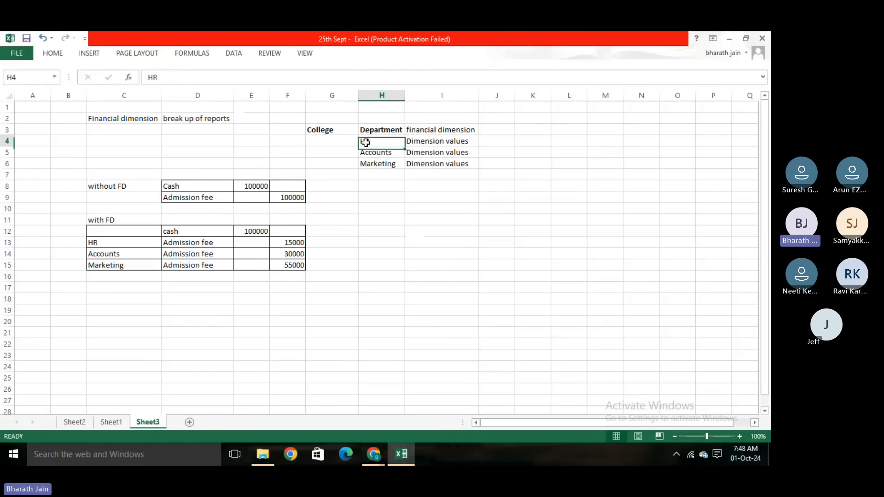
{"action": "key", "text": "alt+Tab"}
{"action": "type", "text": "01"}
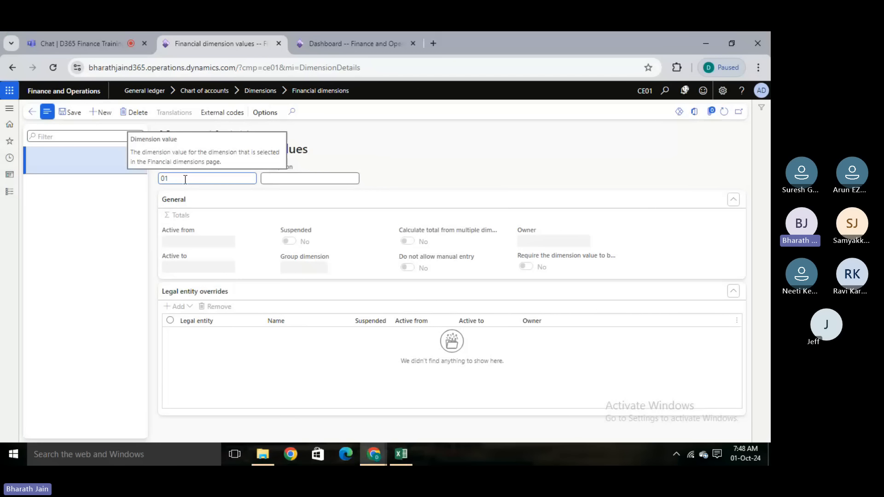
{"action": "key", "text": "BackSpace"}
{"action": "type", "text": "HR01"}
- Enter Human resource as the description of dimension value HR01
{"action": "left_click", "coordinate": [301, 181]}
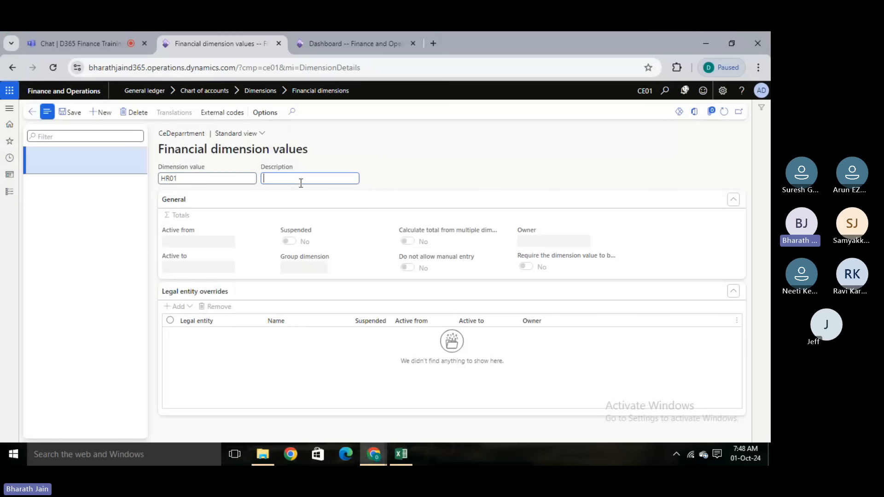
{"action": "type", "text": "Human resi"}
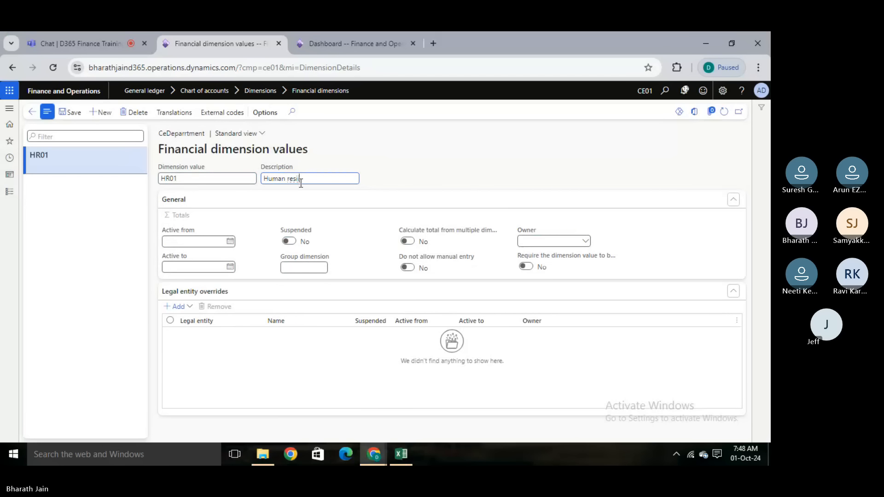
{"action": "key", "text": "BackSpace"}
{"action": "type", "text": "ource"}
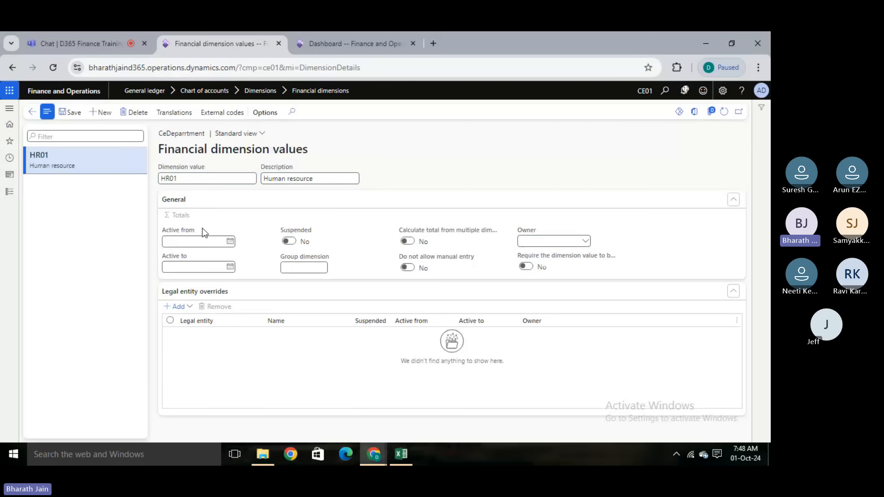
- Point out the value's Active from and Active to fields, then the HR admission fee row in Excel, cells C13 and F13
{"action": "left_click_drag", "start_coordinate": [203, 231], "coordinate": [184, 241]}
{"action": "left_click", "coordinate": [175, 257]}
{"action": "key", "text": "alt+Tab"}
{"action": "left_click", "coordinate": [276, 246]}
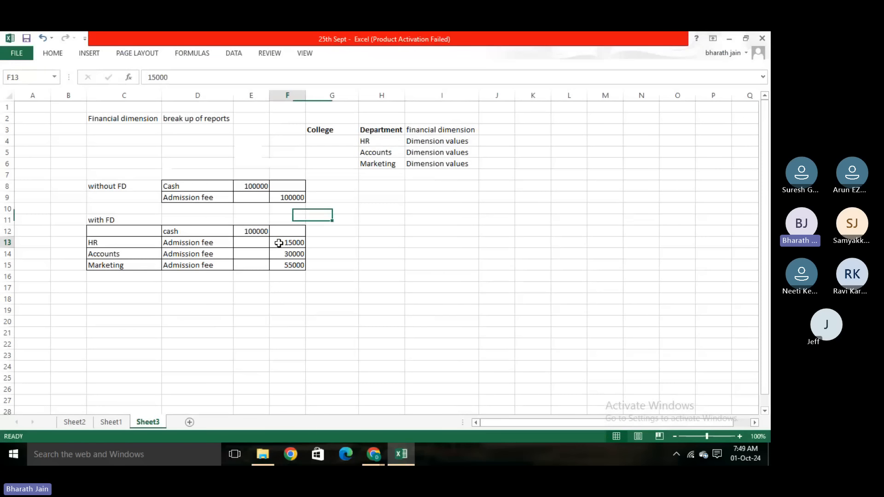
{"action": "left_click", "coordinate": [116, 244]}
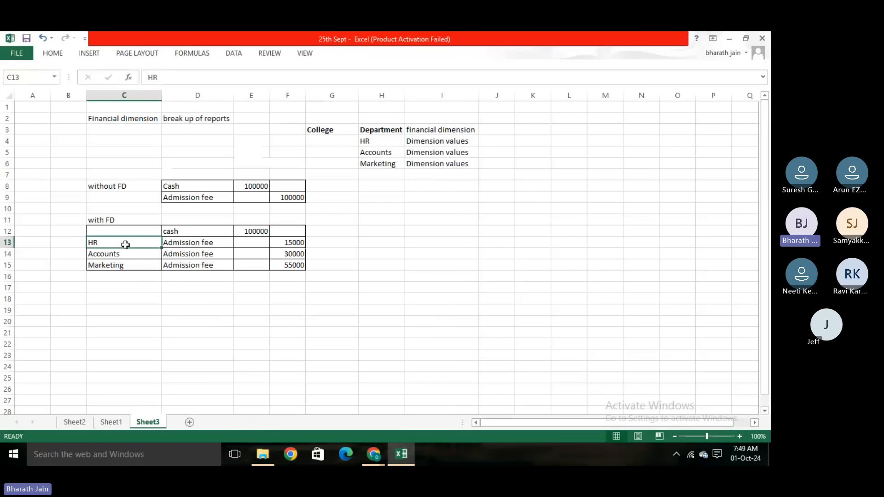
{"action": "left_click", "coordinate": [196, 298]}
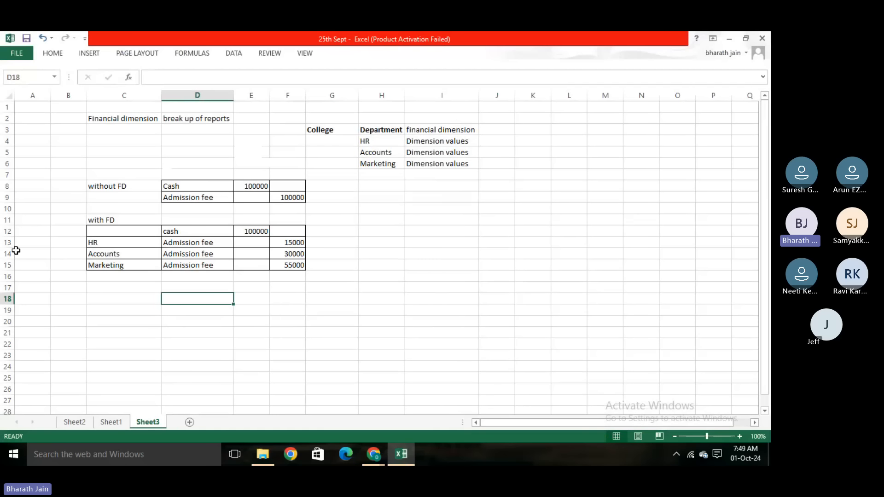
{"action": "left_click", "coordinate": [232, 320]}
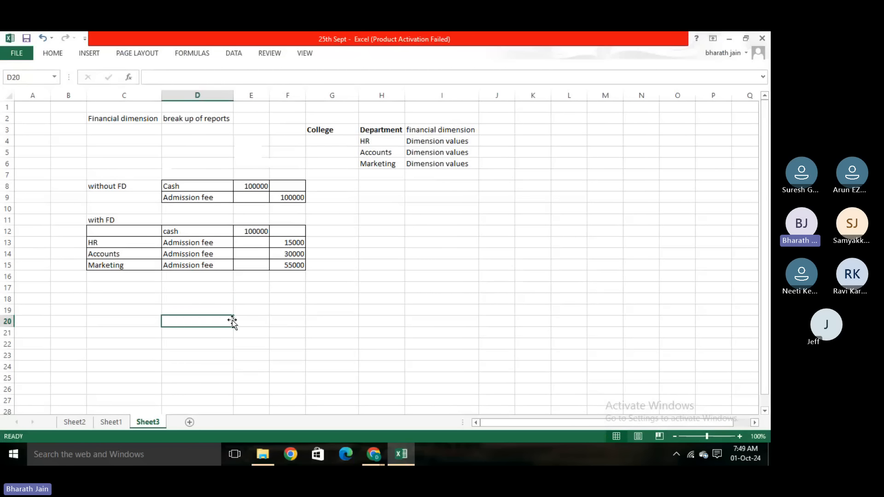
- Point out the Owner field of value HR01 and relate it to the HR department in cell H4 of the Excel sheet
{"action": "key", "text": "alt+Tab"}
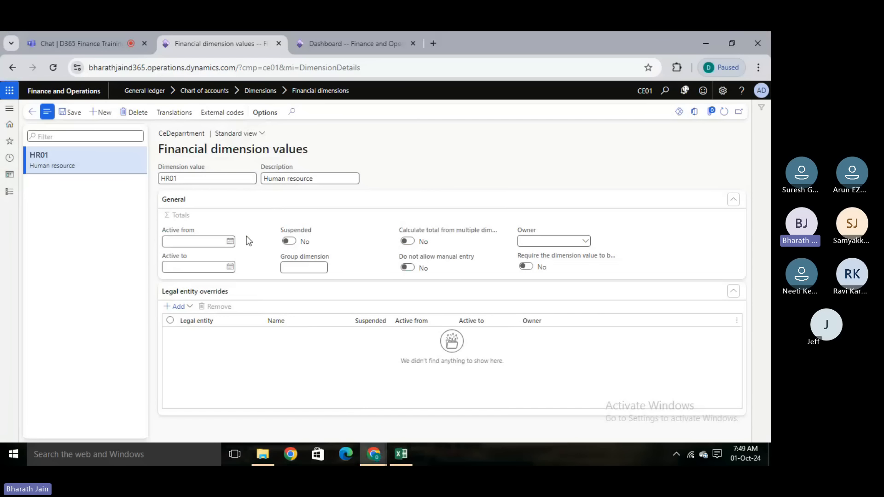
{"action": "mouse_move", "coordinate": [516, 230]}
{"action": "key", "text": "alt+Tab"}
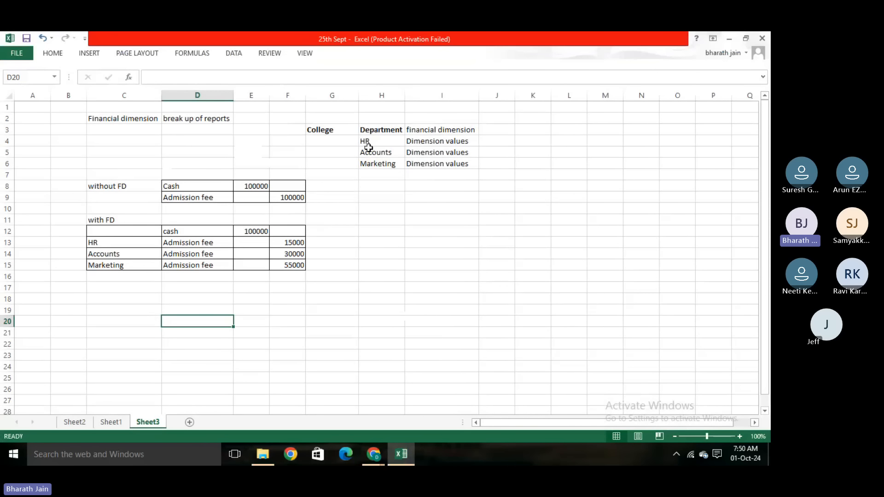
{"action": "left_click", "coordinate": [393, 144]}
{"action": "left_click", "coordinate": [377, 216]}
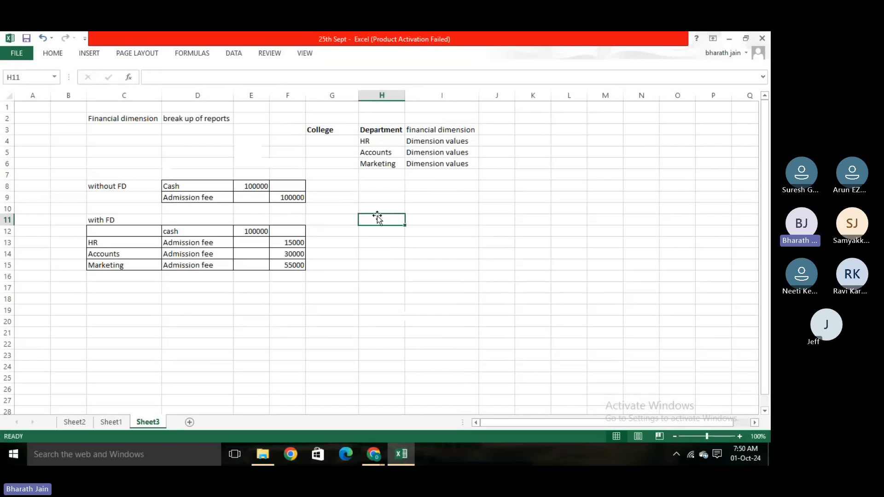
{"action": "left_click", "coordinate": [390, 138]}
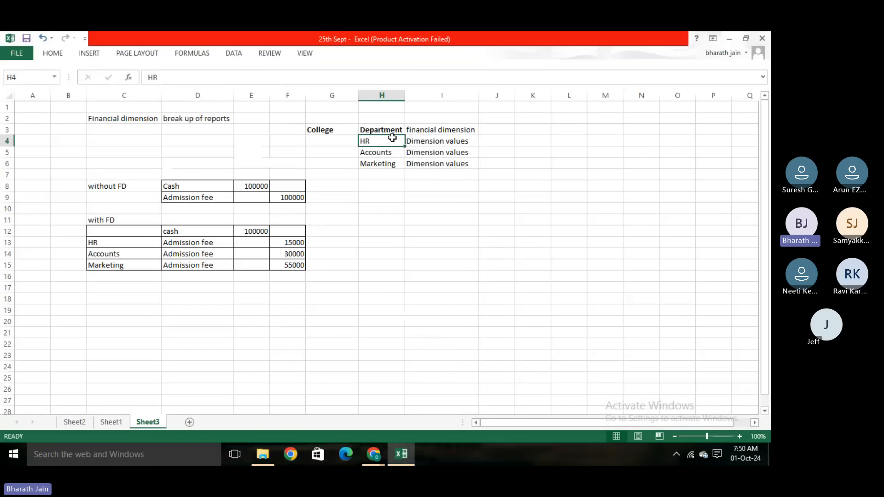
{"action": "left_click", "coordinate": [373, 185]}
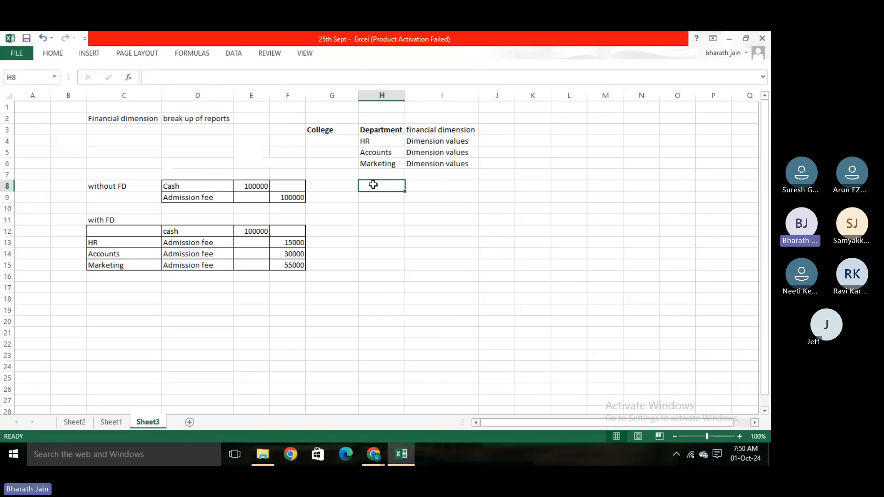
- Switch back to dimension value HR01, collapse its Legal entity overrides section, and return to Financial dimensions
{"action": "key", "text": "alt+Tab"}
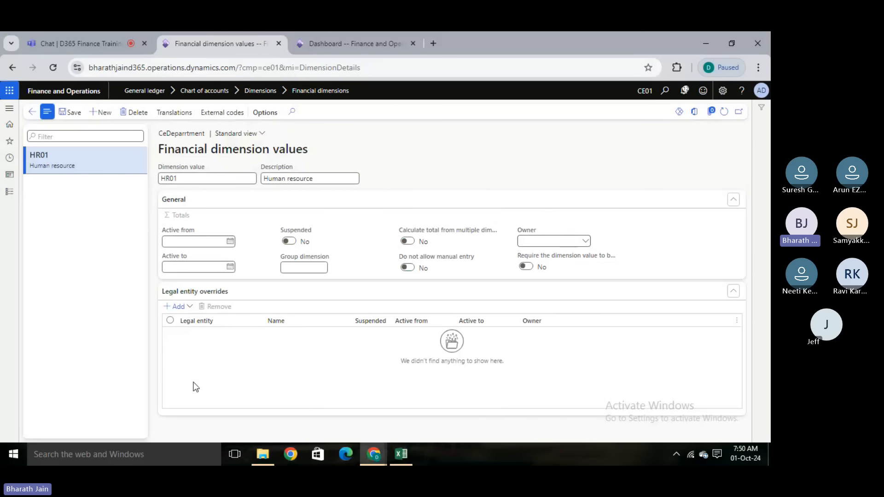
{"action": "left_click", "coordinate": [224, 294]}
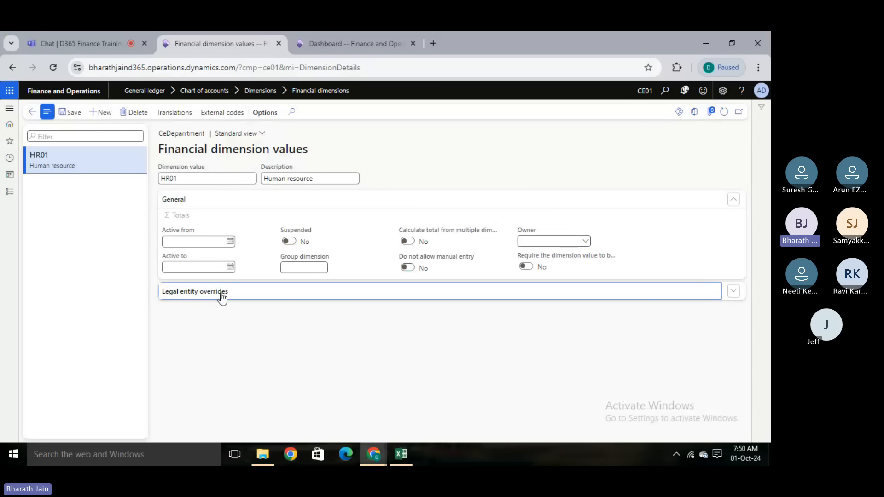
{"action": "left_click", "coordinate": [158, 311]}
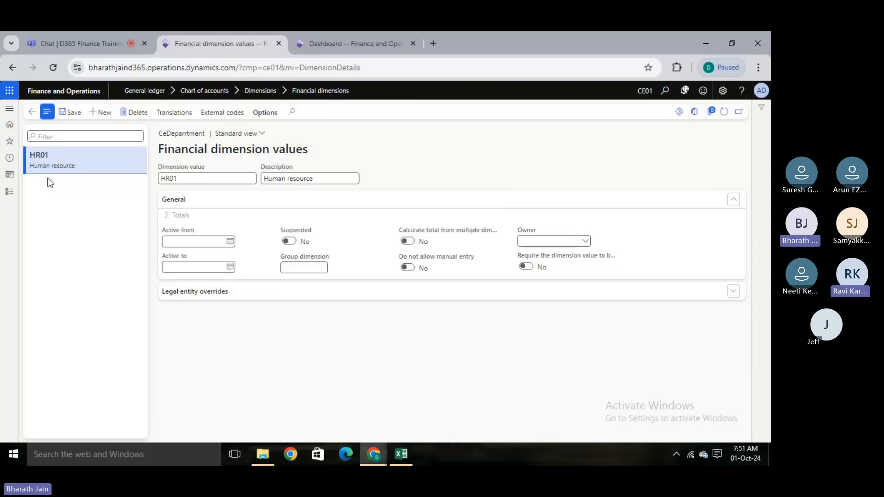
{"action": "left_click", "coordinate": [29, 119]}
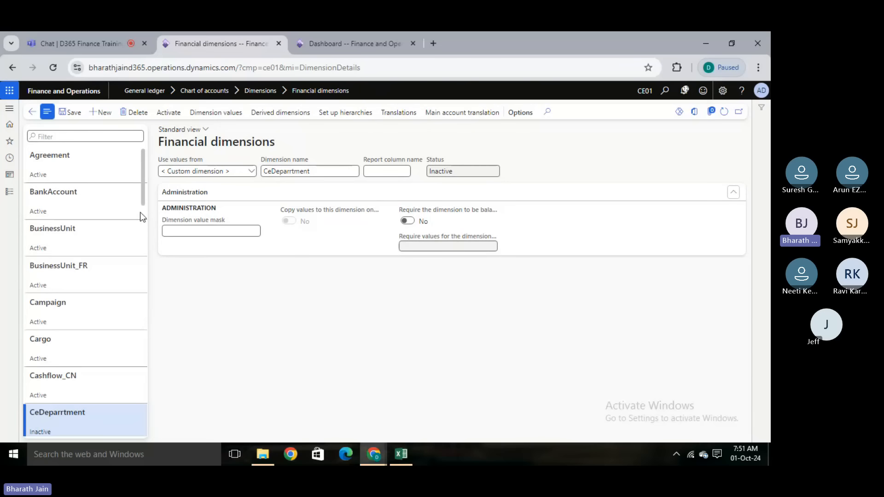
- Open the dimension values of the Department_CN dimension and look through its list of values
{"action": "left_click_drag", "start_coordinate": [142, 192], "coordinate": [140, 286]}
{"action": "left_click", "coordinate": [111, 327]}
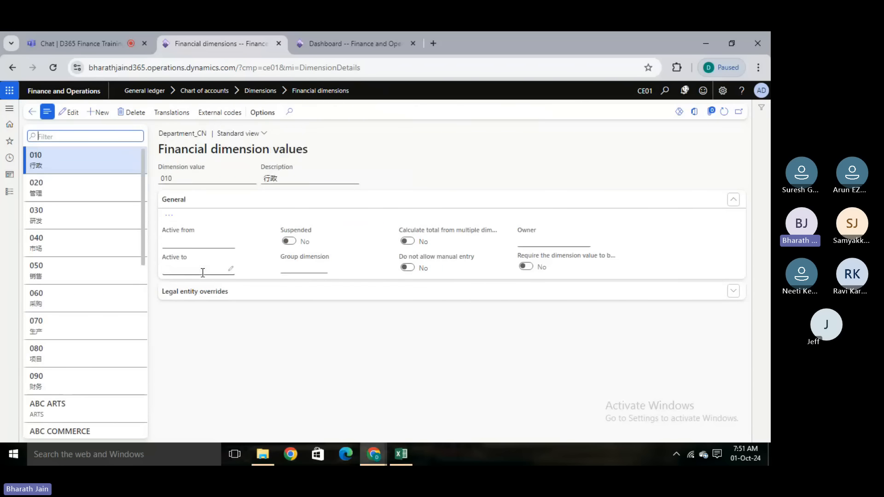
{"action": "left_click_drag", "start_coordinate": [140, 239], "coordinate": [148, 351]}
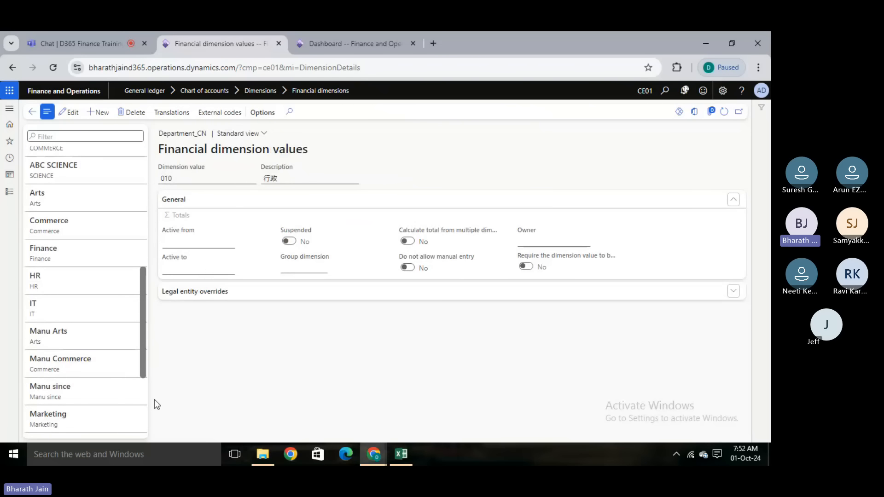
{"action": "scroll", "coordinate": [145, 343], "scroll_direction": "down", "scroll_amount": 1}
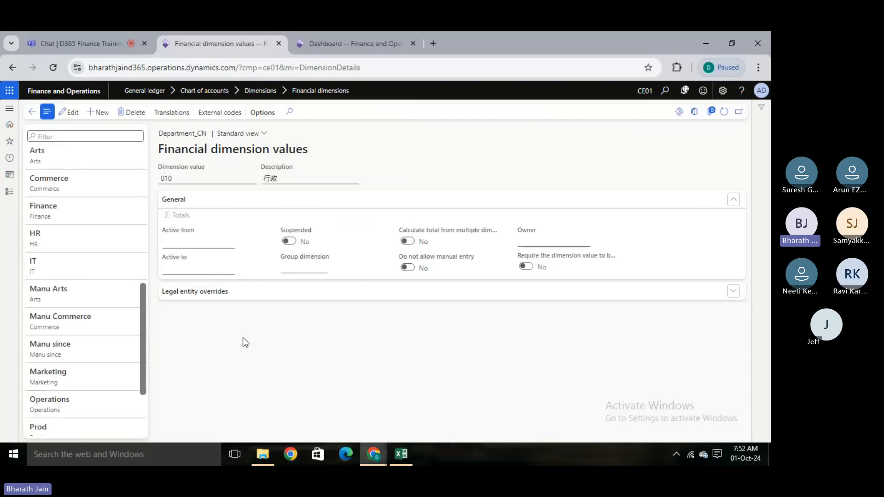
- Switch to Excel and review the GL module setup list on Sheet2, from Fiscal calendar down to Financial dimension
{"action": "left_click", "coordinate": [402, 454]}
{"action": "left_click", "coordinate": [74, 423]}
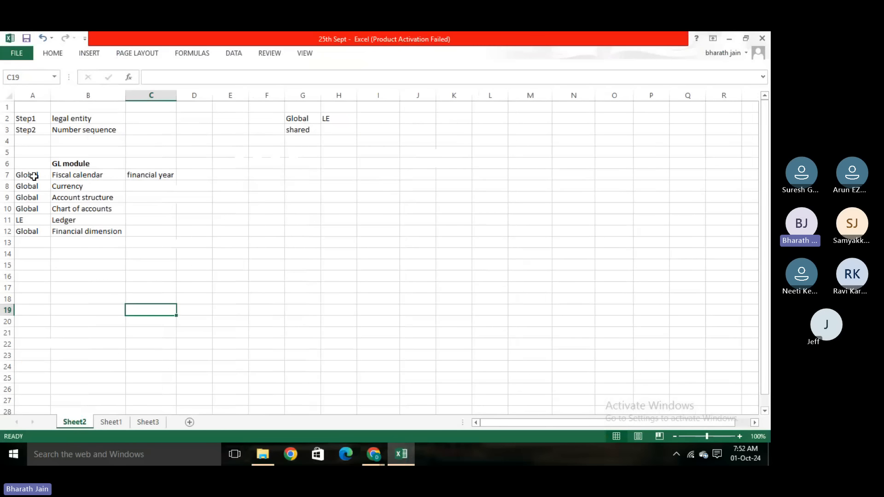
{"action": "left_click_drag", "start_coordinate": [32, 175], "coordinate": [86, 219]}
{"action": "left_click", "coordinate": [70, 266]}
{"action": "left_click", "coordinate": [64, 231]}
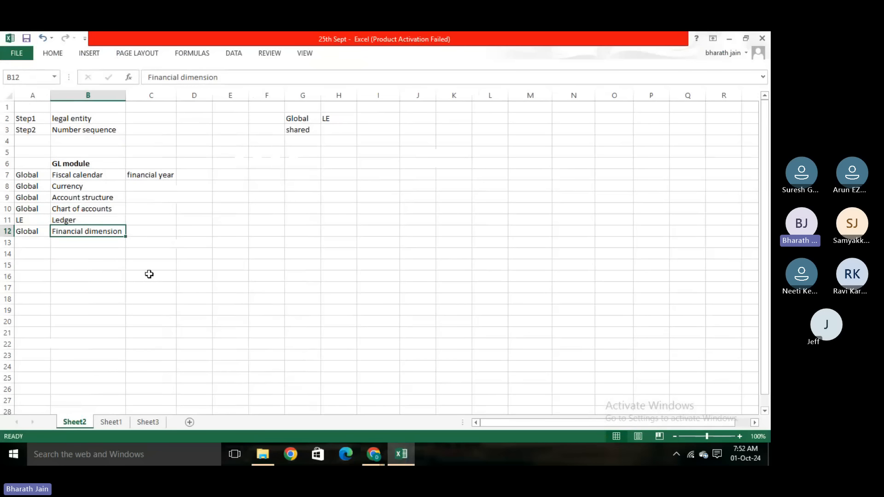
{"action": "left_click", "coordinate": [123, 352]}
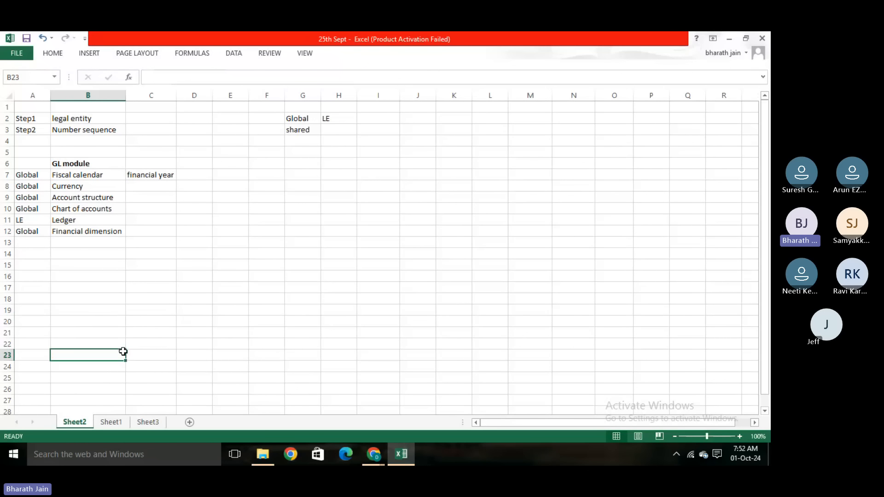
- Point out the Account structure, Financial dimension and Ledger entries in cells B9, B12 and B11 of Sheet2
{"action": "left_click", "coordinate": [103, 199]}
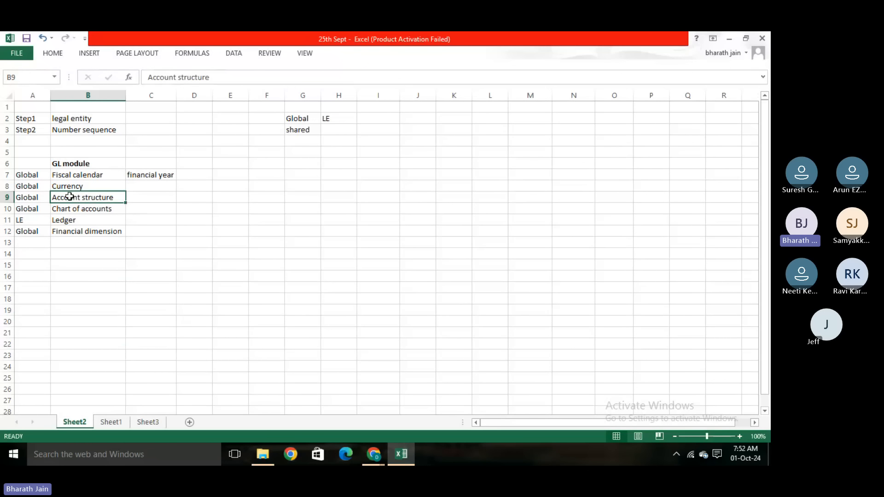
{"action": "left_click", "coordinate": [125, 216]}
{"action": "left_click", "coordinate": [103, 231]}
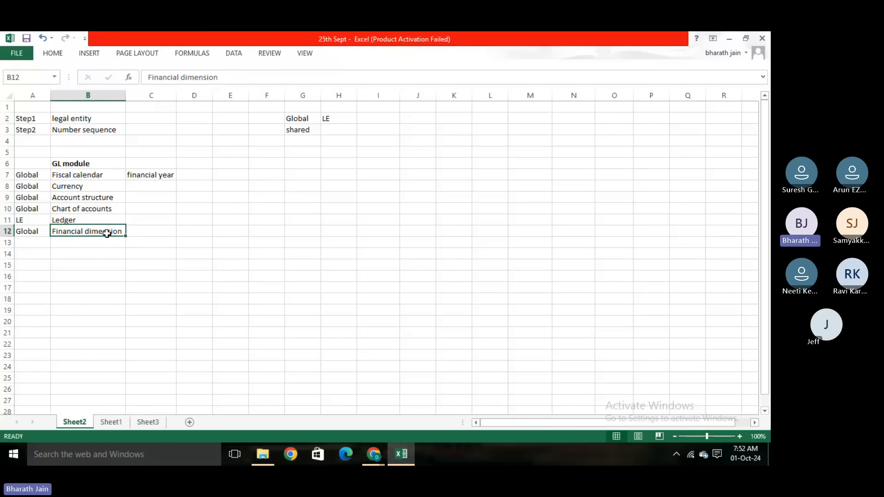
{"action": "left_click", "coordinate": [109, 196]}
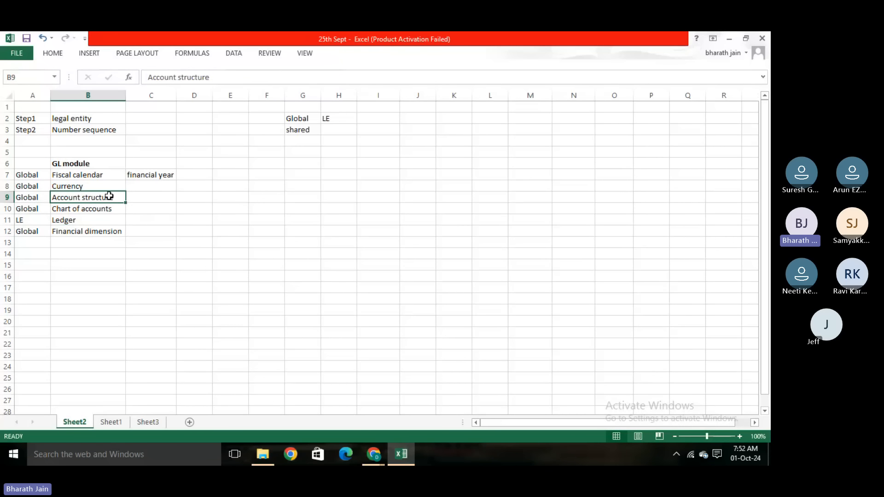
{"action": "left_click", "coordinate": [117, 221]}
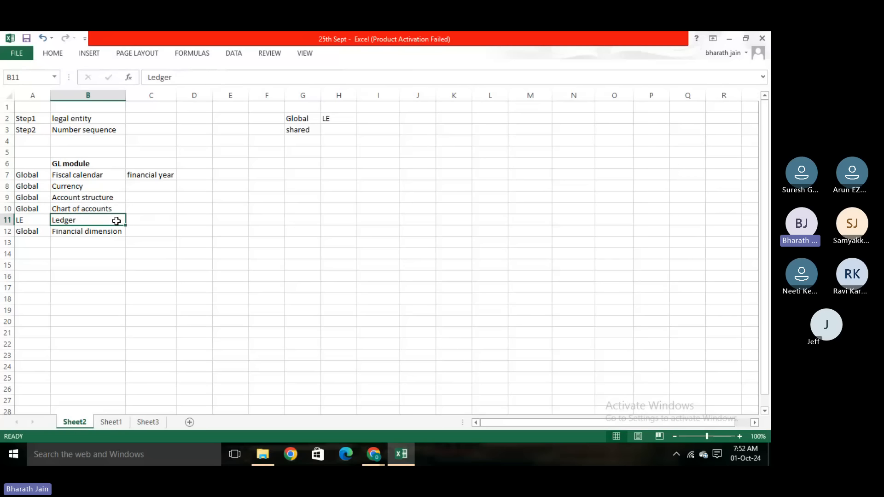
- Show the account structure example on Sheet1, pointing out the Account structure heading in D4 and Asset in F2
{"action": "left_click", "coordinate": [111, 426]}
{"action": "left_click", "coordinate": [240, 175]}
{"action": "left_click", "coordinate": [232, 163]}
{"action": "left_click", "coordinate": [192, 141]}
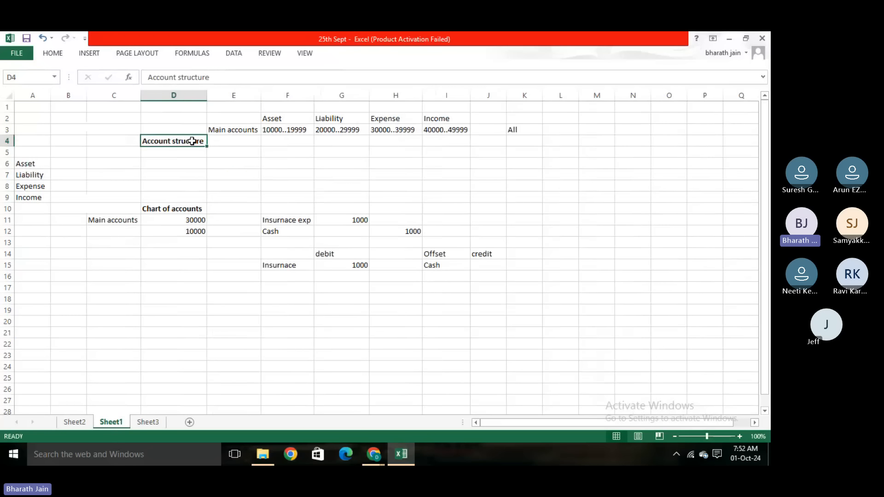
{"action": "left_click", "coordinate": [240, 164]}
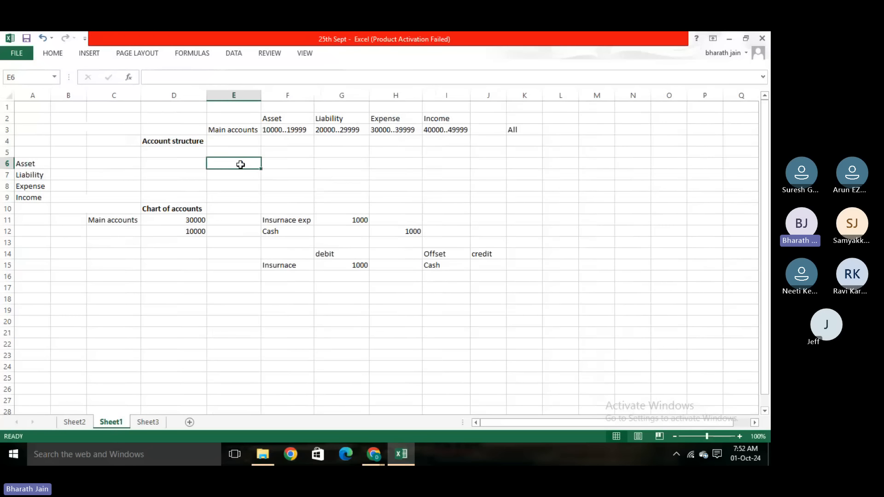
{"action": "left_click", "coordinate": [292, 119]}
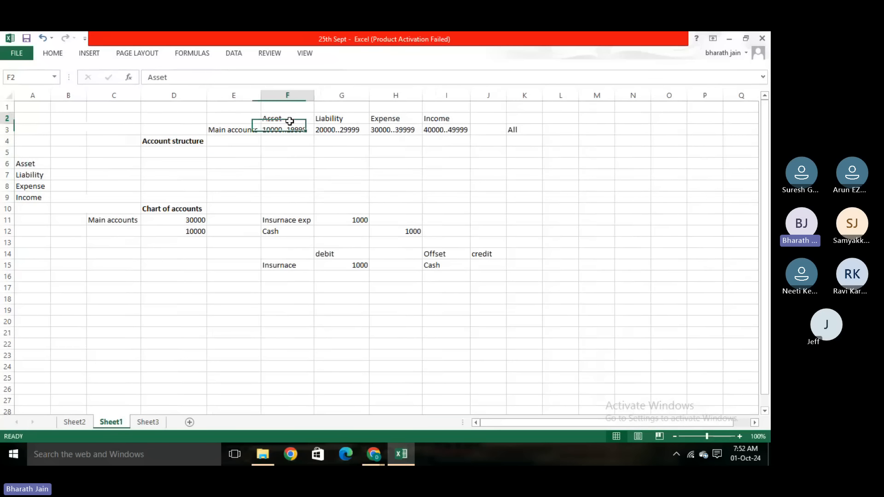
{"action": "left_click", "coordinate": [310, 163]}
- Enter Financial dimension in cell E5 of Sheet1 and autofit column E to the text
{"action": "left_click", "coordinate": [237, 152]}
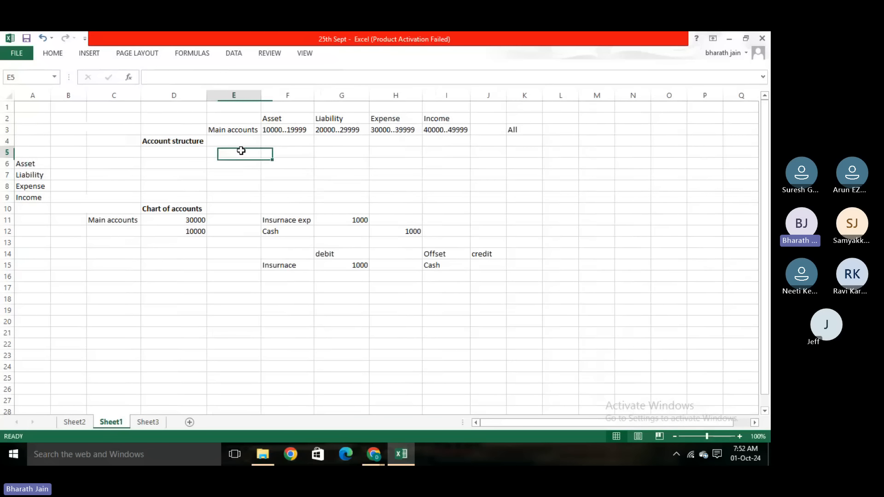
{"action": "type", "text": "Financial d"}
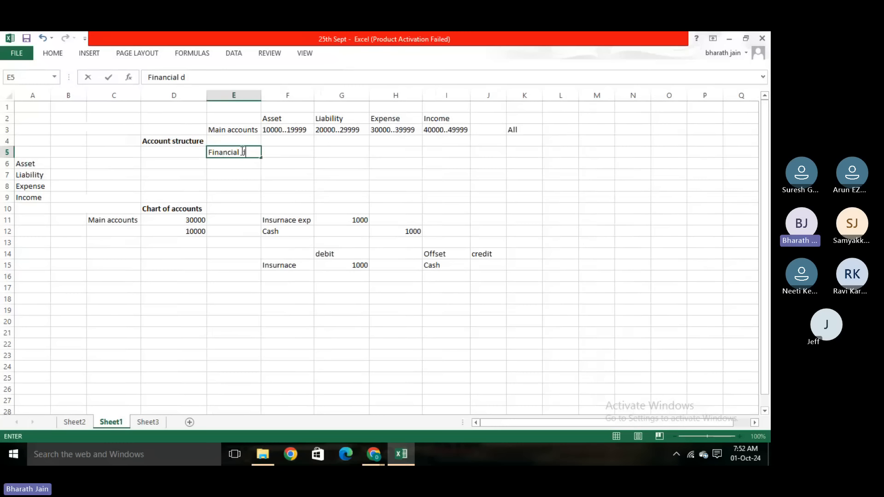
{"action": "type", "text": "imension"}
{"action": "left_click", "coordinate": [201, 161]}
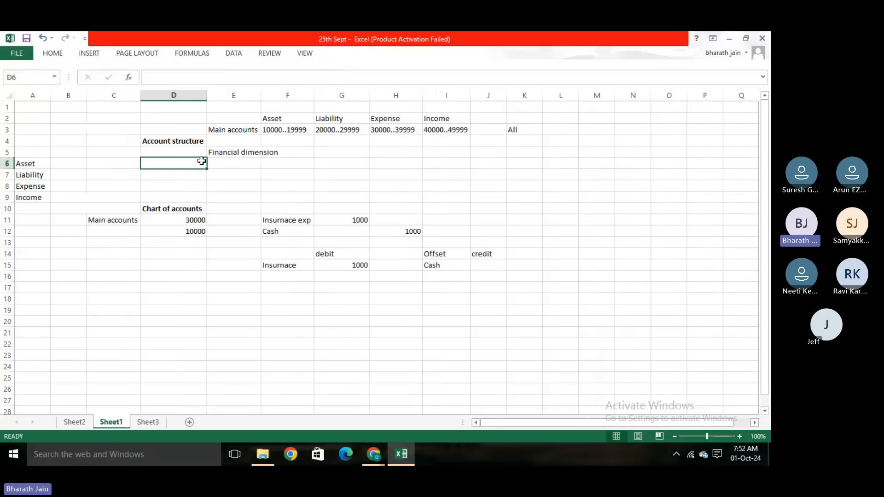
{"action": "double_click", "coordinate": [261, 96]}
{"action": "left_click", "coordinate": [167, 152]}
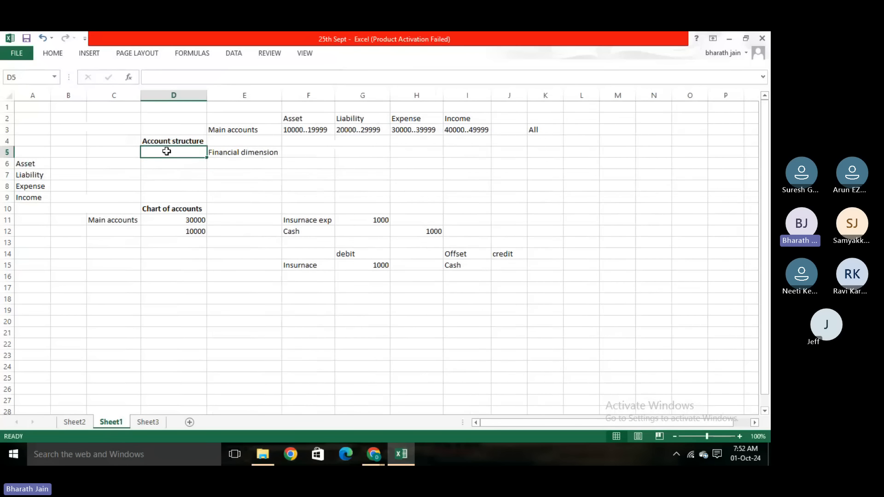
- Point out Main accounts in E3 and Financial dimension in E5 as account structure parts, along with D11 and the asset range in F3
{"action": "left_click", "coordinate": [224, 138]}
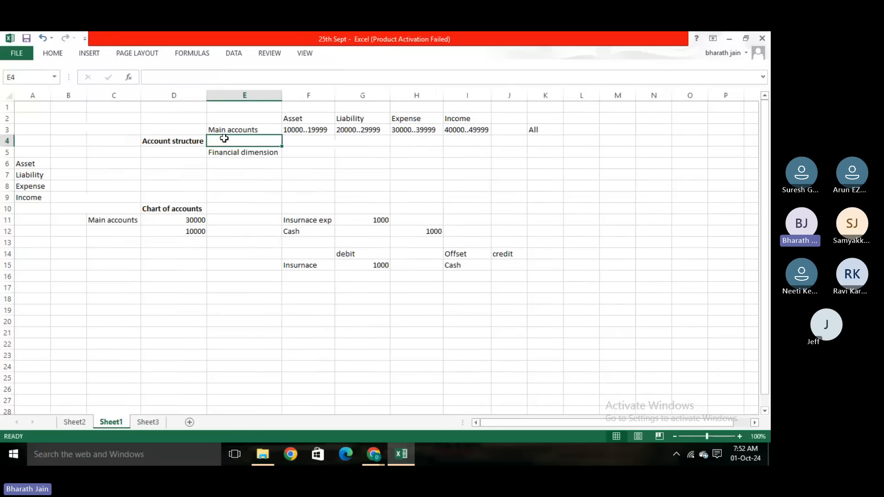
{"action": "left_click", "coordinate": [242, 131]}
{"action": "left_click", "coordinate": [266, 153]}
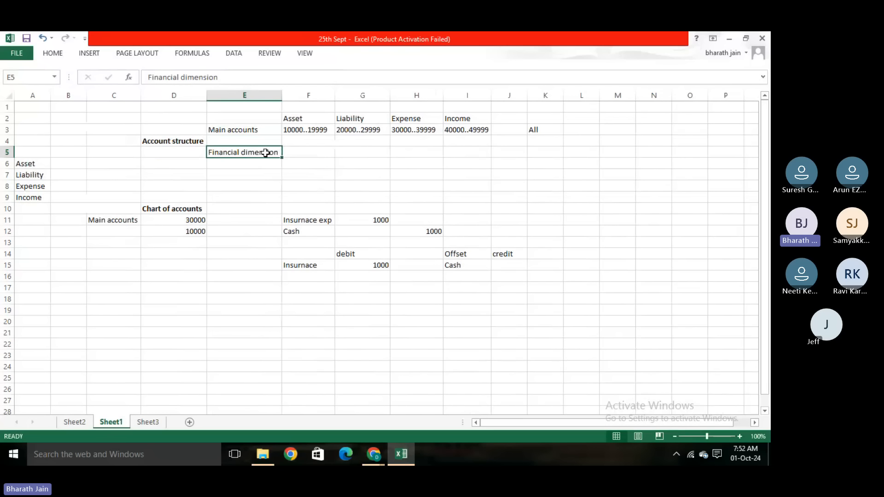
{"action": "left_click", "coordinate": [262, 129]}
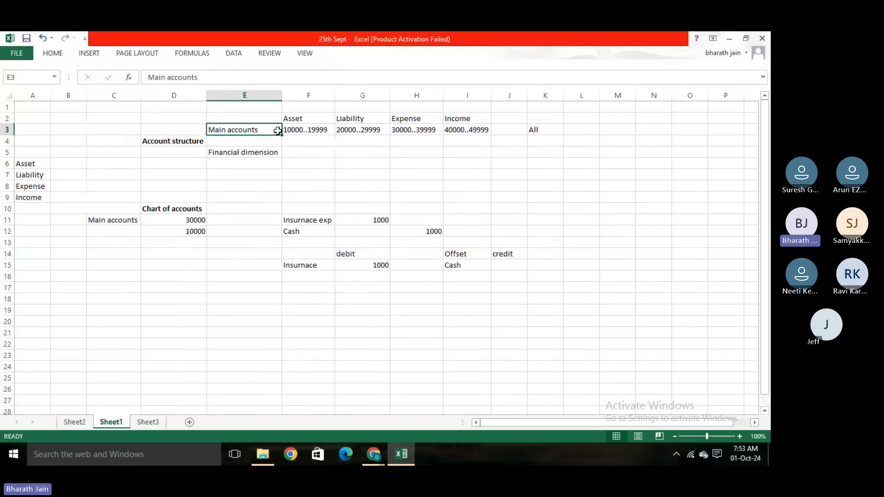
{"action": "left_click", "coordinate": [266, 152]}
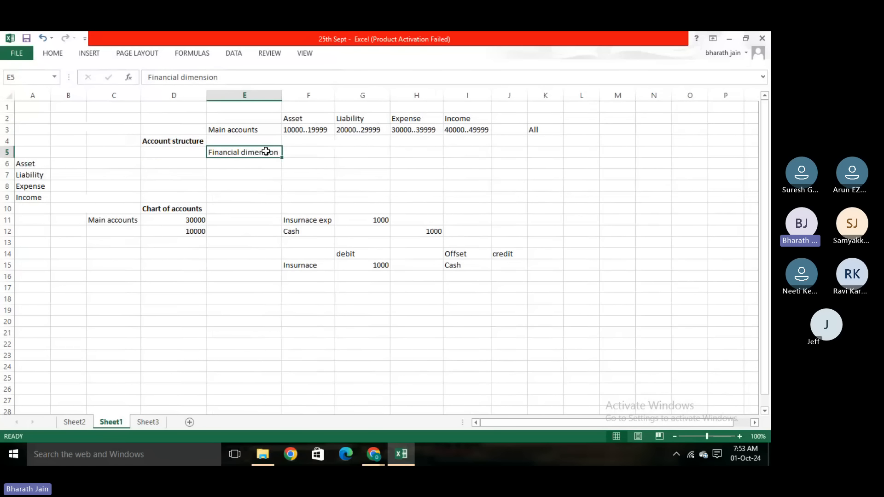
{"action": "left_click", "coordinate": [175, 222]}
{"action": "left_click", "coordinate": [319, 131]}
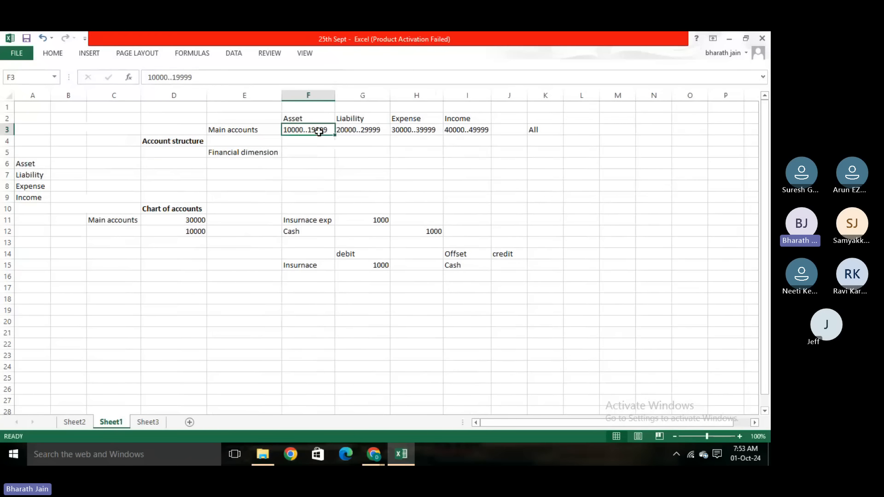
{"action": "left_click", "coordinate": [339, 161]}
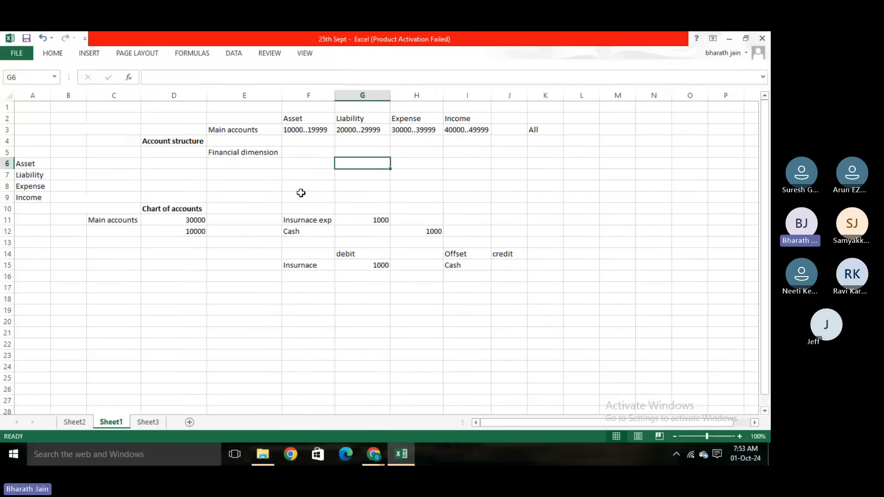
{"action": "left_click", "coordinate": [274, 154]}
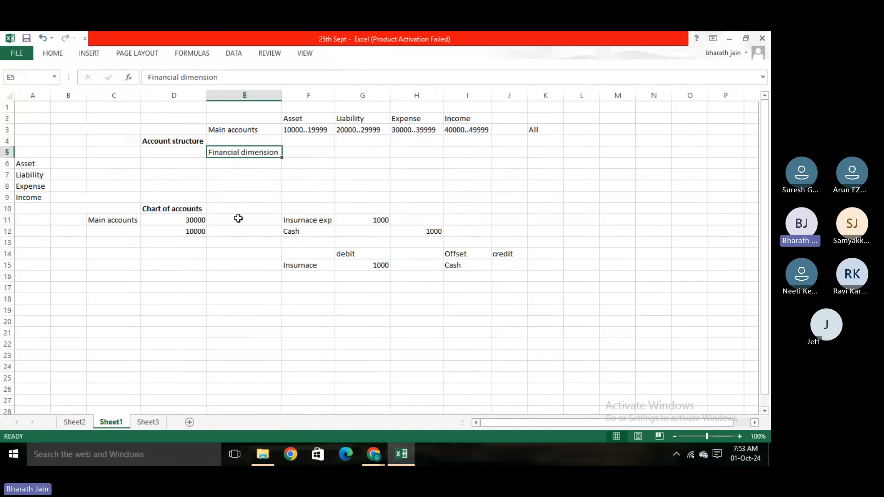
- Show the Department dimension on Sheet3 with its HR, Accounts and Marketing values in cells H3 to H6
{"action": "left_click", "coordinate": [146, 426]}
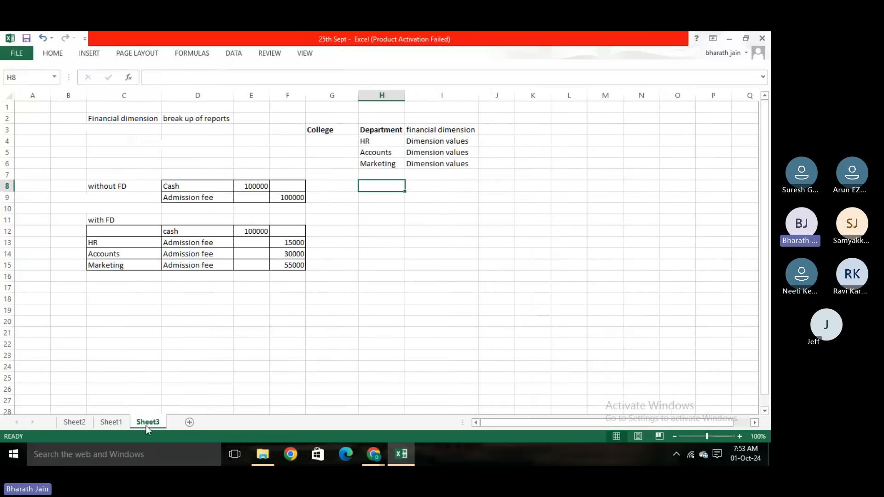
{"action": "left_click", "coordinate": [387, 129]}
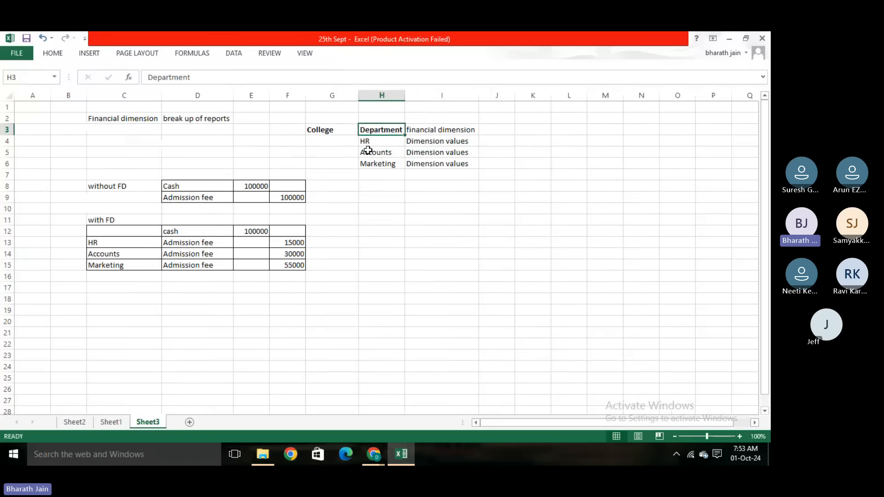
{"action": "left_click", "coordinate": [374, 142]}
{"action": "left_click", "coordinate": [373, 152]}
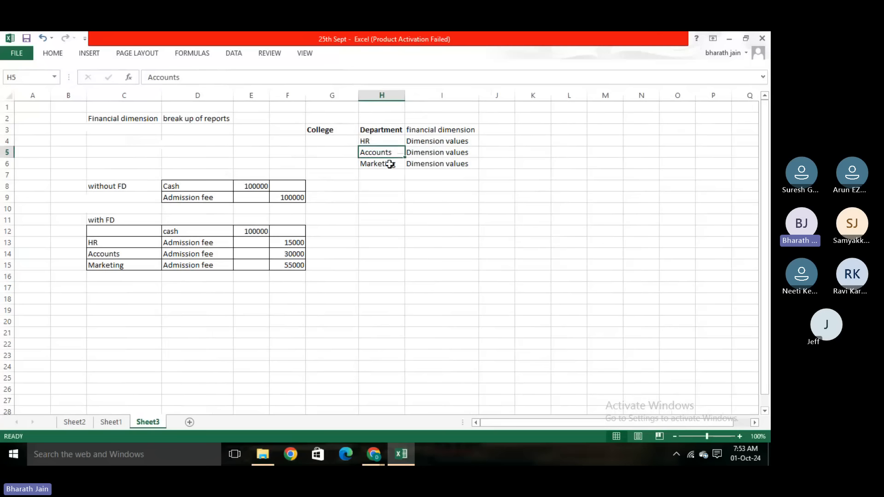
{"action": "left_click", "coordinate": [387, 164]}
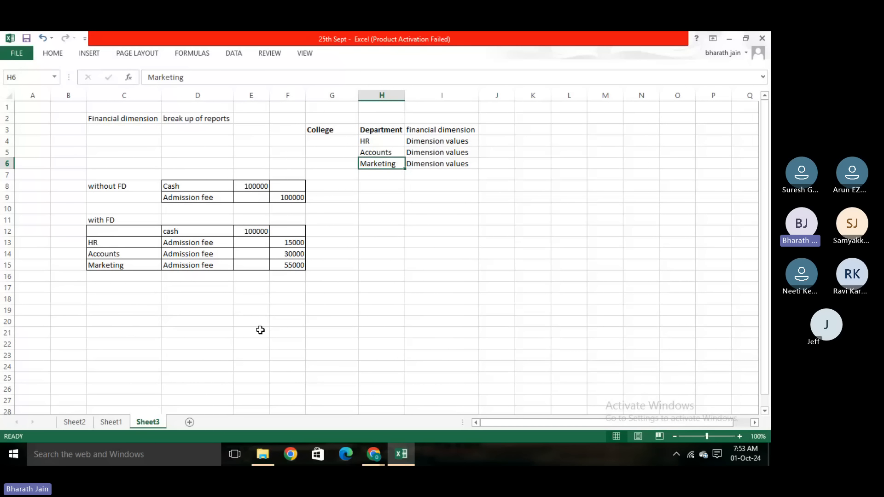
- Point out the cash row and the HR admission fee row in the with FD table on Sheet3
{"action": "left_click", "coordinate": [180, 232]}
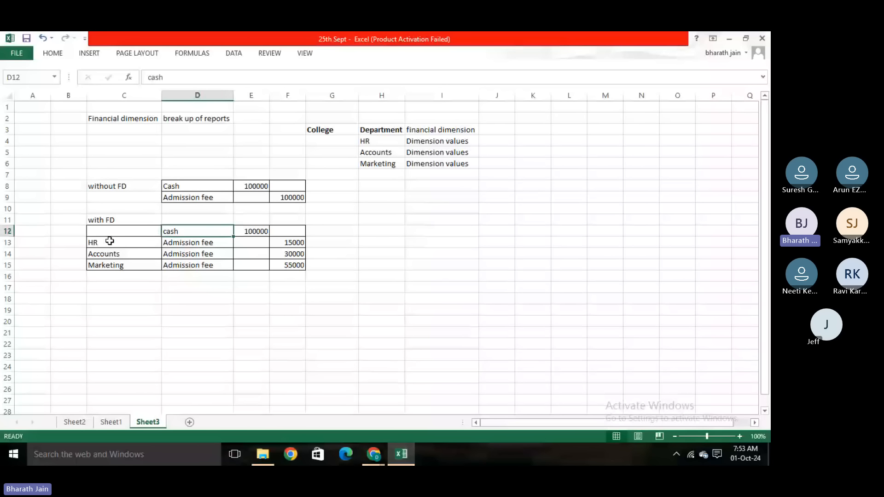
{"action": "key", "text": "Left"}
{"action": "left_click", "coordinate": [187, 244]}
{"action": "left_click", "coordinate": [127, 243]}
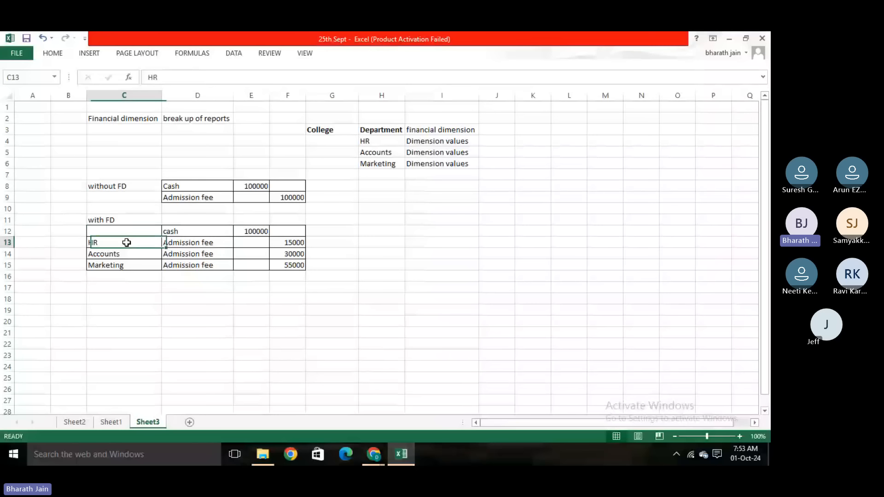
- Enter Department in cell I5 of Sheet1, in the Financial dimension row under the Income account range
{"action": "left_click", "coordinate": [111, 422]}
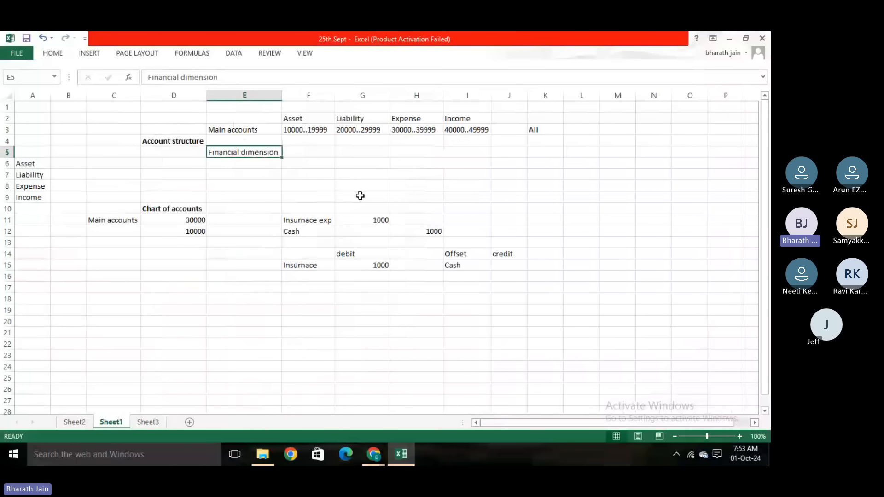
{"action": "left_click", "coordinate": [405, 140]}
{"action": "left_click", "coordinate": [286, 153]}
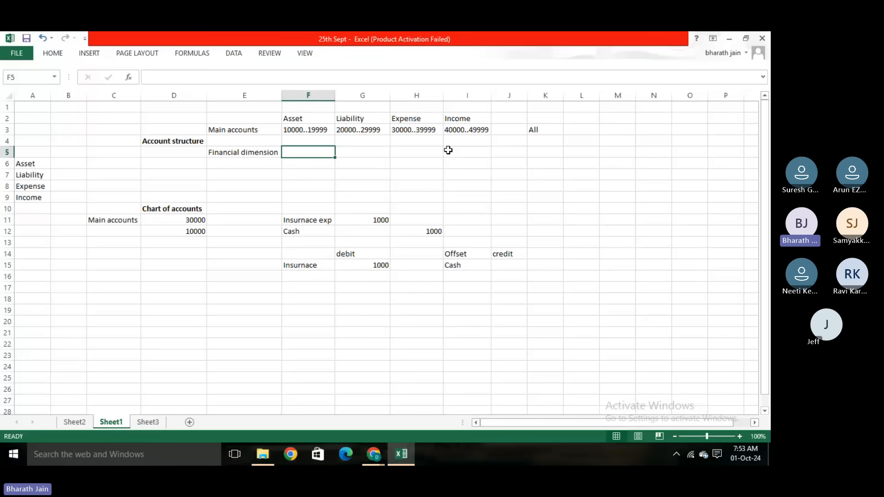
{"action": "left_click", "coordinate": [462, 118]}
{"action": "left_click", "coordinate": [465, 149]}
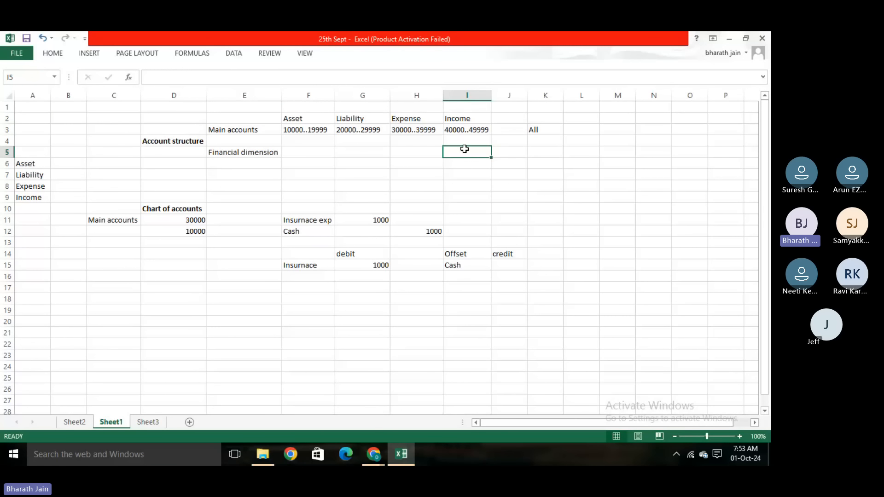
{"action": "type", "text": "D"}
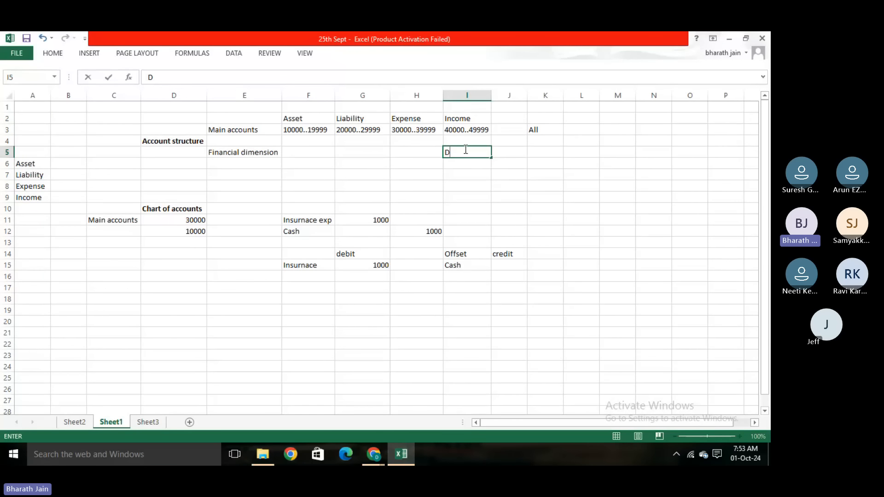
{"action": "type", "text": "epartmeny"}
{"action": "key", "text": "BackSpace"}
{"action": "type", "text": "t"}
{"action": "left_click", "coordinate": [531, 207]}
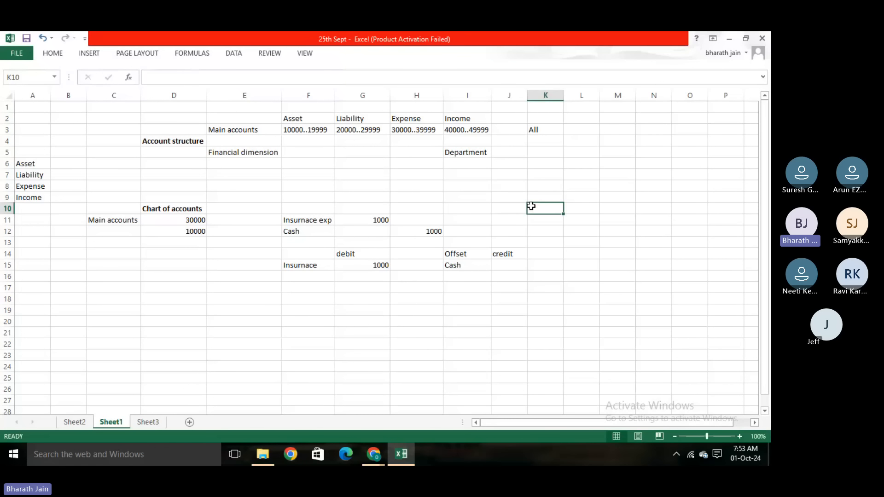
- Compare the Department entry in I5 of Sheet1 with the Department dimension heading in H3 of Sheet3
{"action": "left_click", "coordinate": [456, 151]}
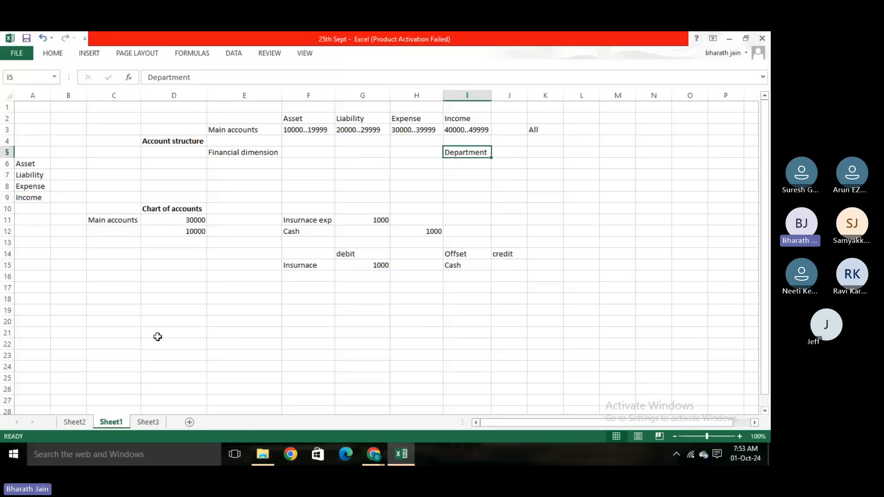
{"action": "left_click", "coordinate": [147, 422]}
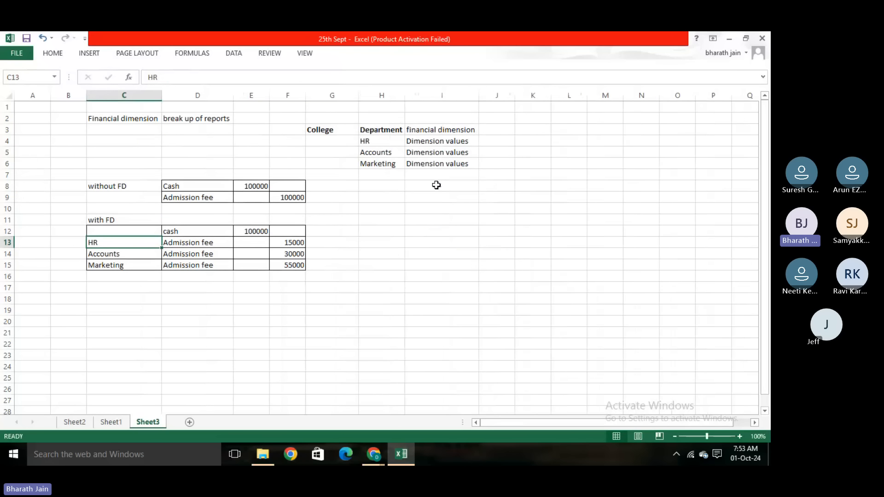
{"action": "left_click", "coordinate": [391, 128]}
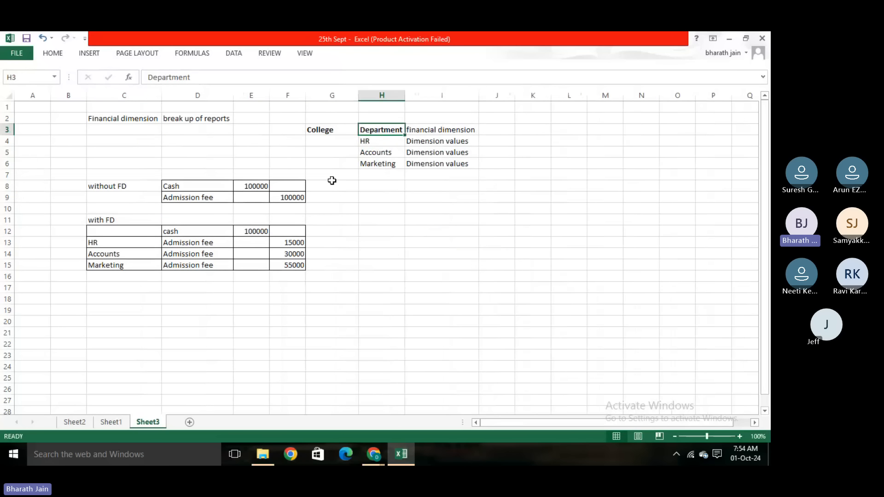
{"action": "left_click", "coordinate": [124, 422]}
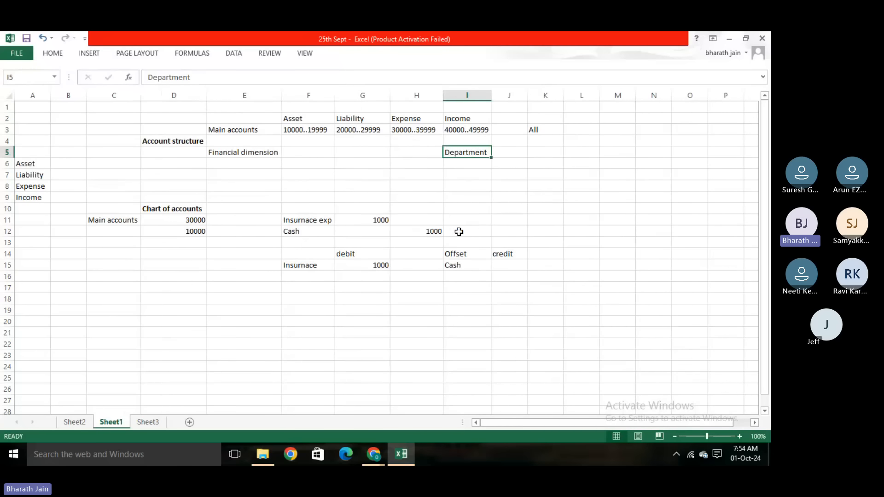
- Point out Department in I5 of Sheet1 together with its Financial dimension row label in E5
{"action": "left_click", "coordinate": [493, 194]}
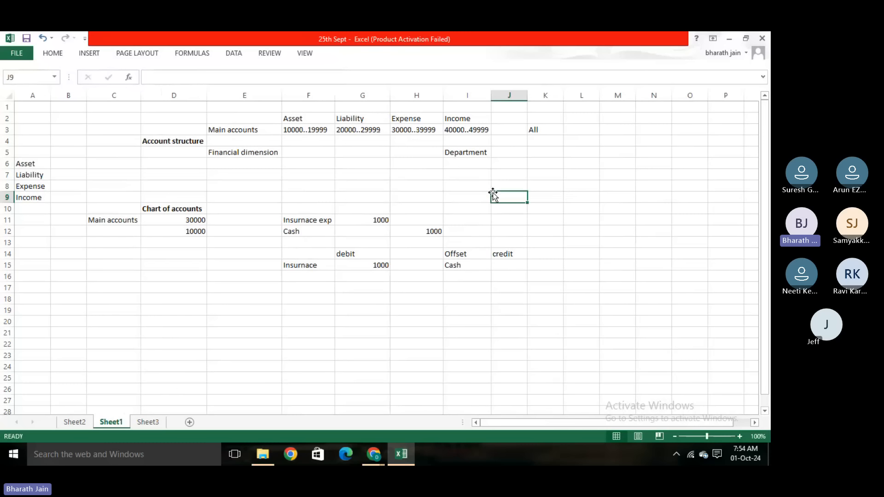
{"action": "left_click", "coordinate": [479, 150]}
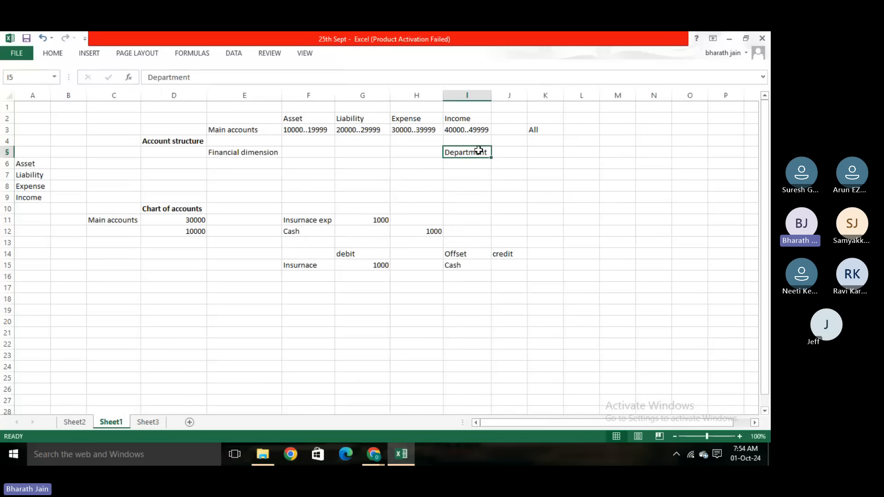
{"action": "left_click", "coordinate": [251, 153]}
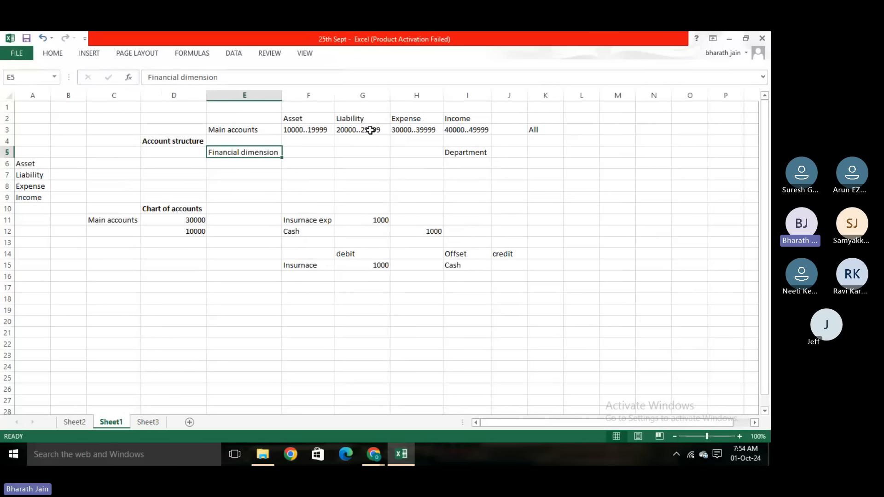
{"action": "left_click", "coordinate": [457, 150]}
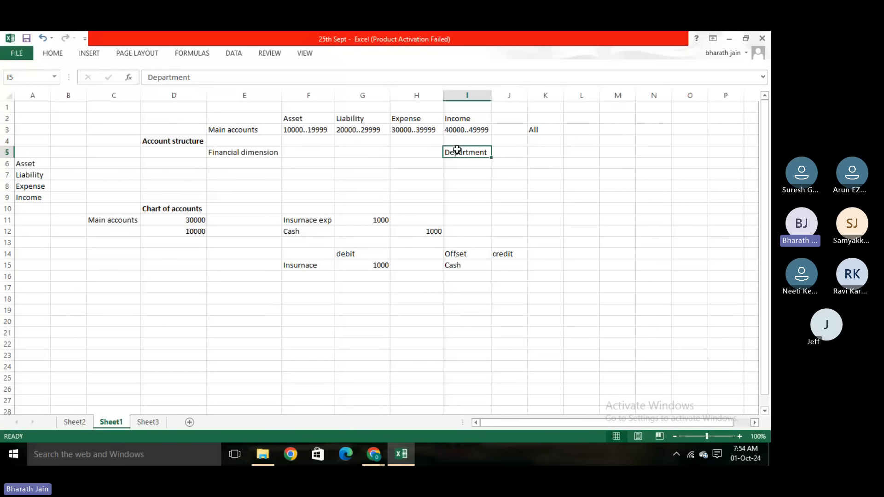
- Point out the blank cells F6, H6, M3 and M5 around the account structure, along with Department in I5
{"action": "left_click", "coordinate": [308, 163]}
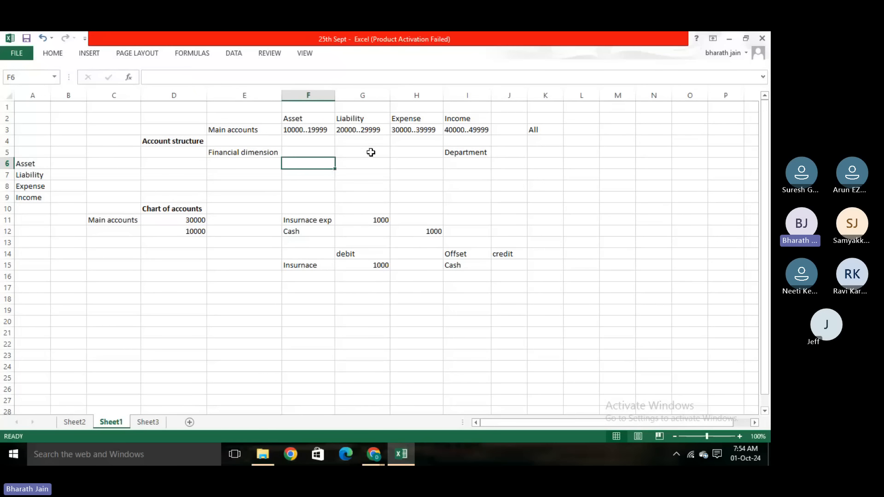
{"action": "left_click", "coordinate": [403, 160]}
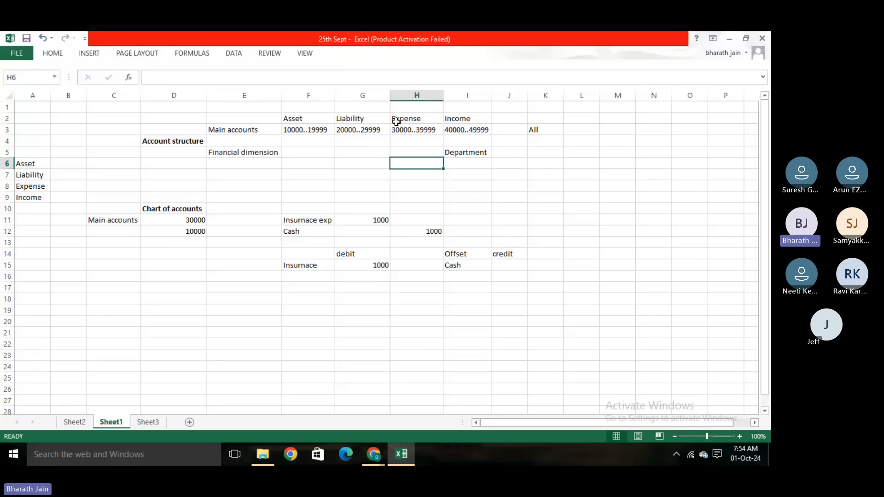
{"action": "left_click", "coordinate": [610, 131]}
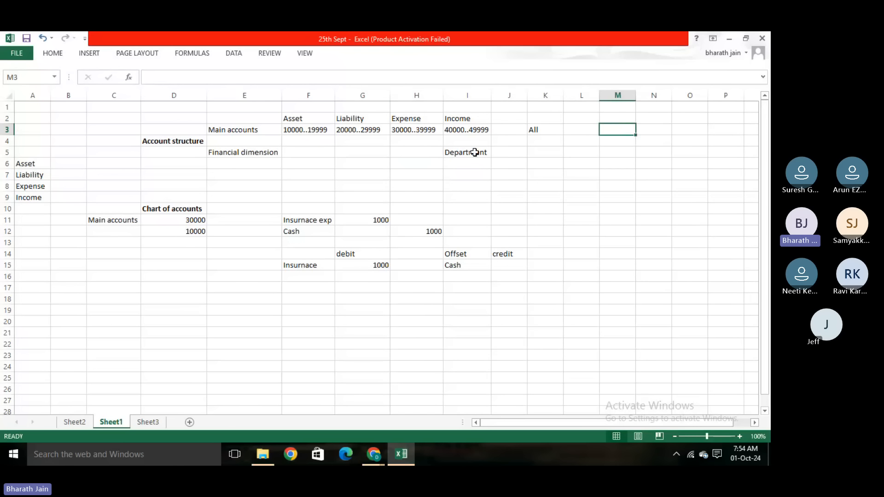
{"action": "left_click", "coordinate": [474, 153]}
{"action": "left_click", "coordinate": [612, 149]}
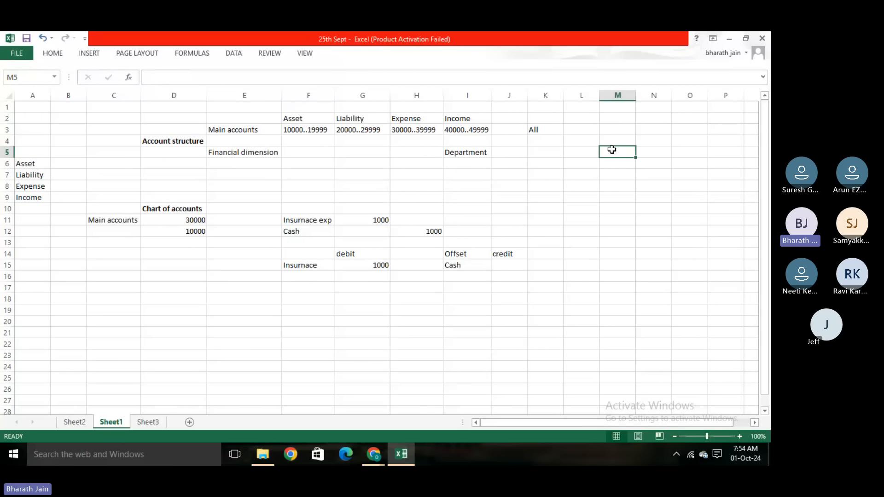
{"action": "left_click", "coordinate": [460, 152]}
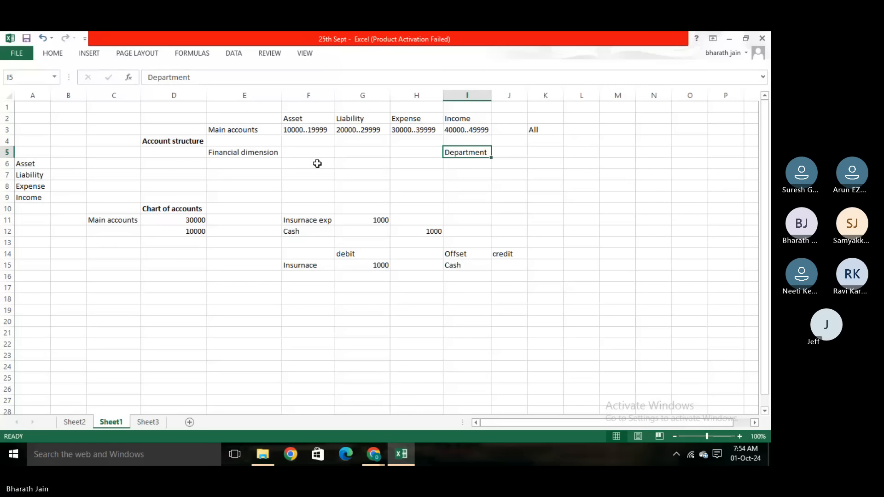
- Point out the Asset heading in F2 and the empty Financial dimension cells F5 to H5 under Asset, Liability and Expense
{"action": "left_click", "coordinate": [321, 121]}
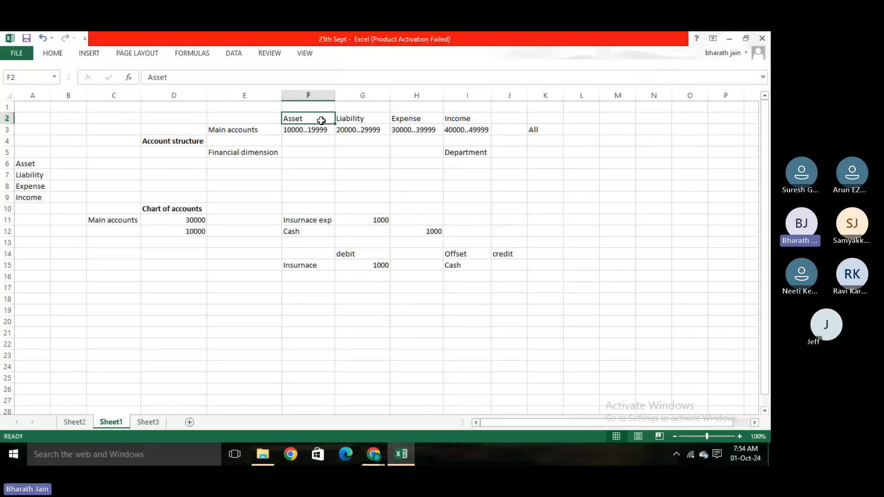
{"action": "left_click", "coordinate": [372, 185]}
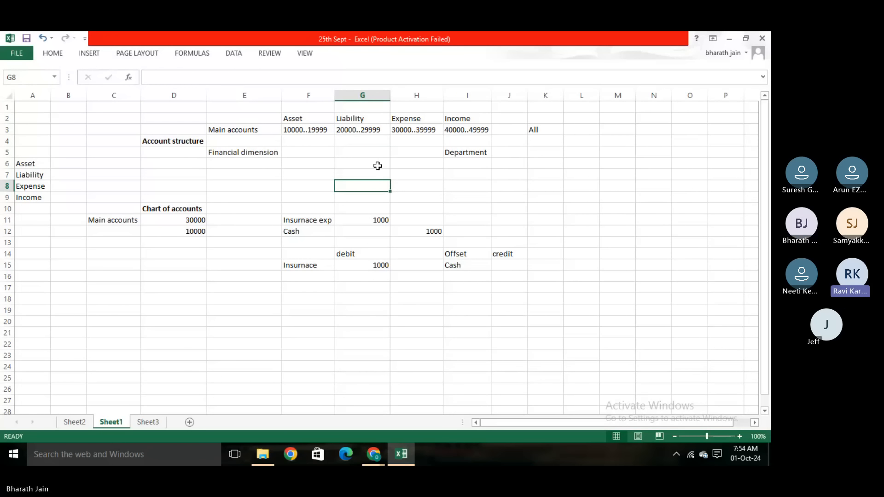
{"action": "left_click", "coordinate": [380, 151]}
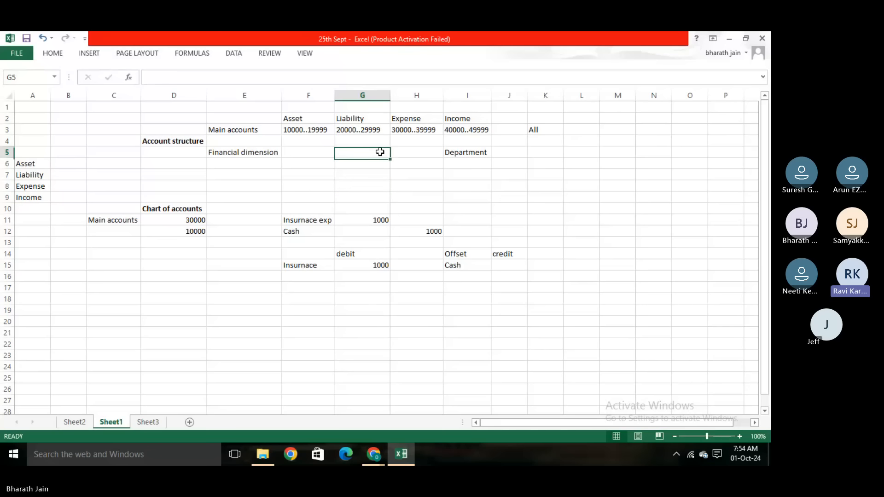
{"action": "left_click", "coordinate": [300, 148]}
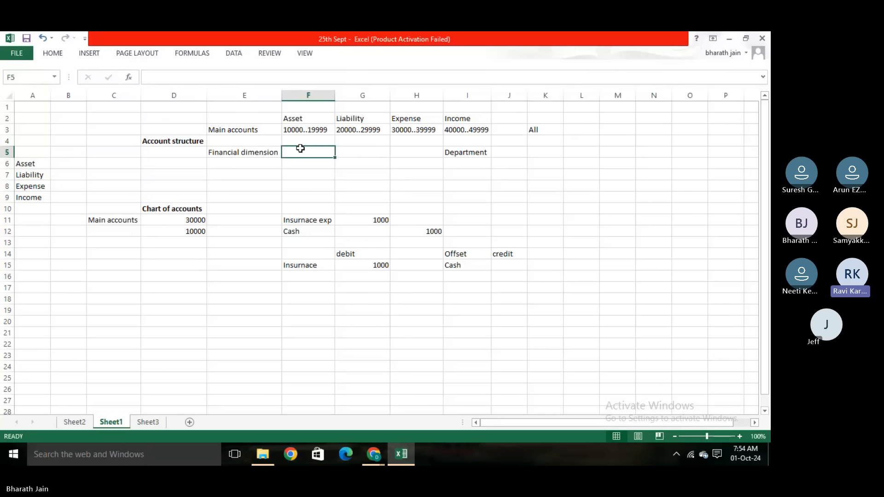
{"action": "left_click", "coordinate": [407, 152]}
{"action": "left_click", "coordinate": [357, 152]}
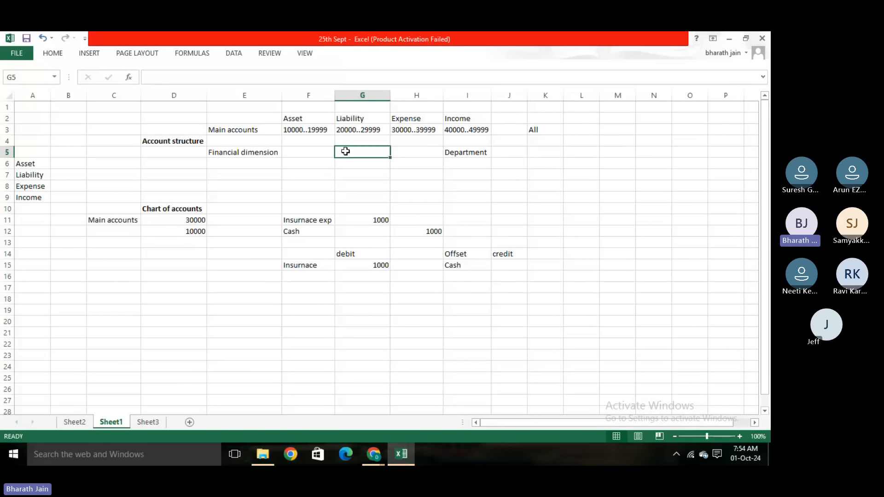
{"action": "left_click", "coordinate": [310, 151]}
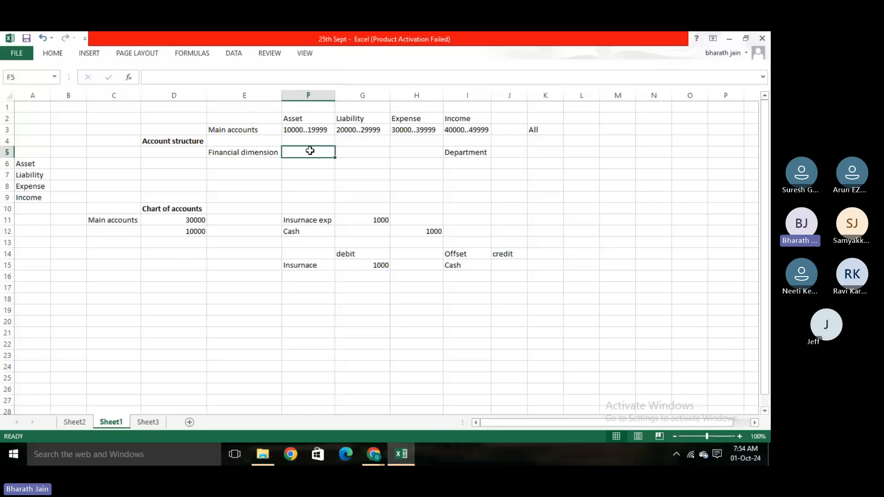
- Relate Department in I5 to the Income heading in I2, Financial dimension in E5 and Account structure in D4
{"action": "left_click", "coordinate": [450, 154]}
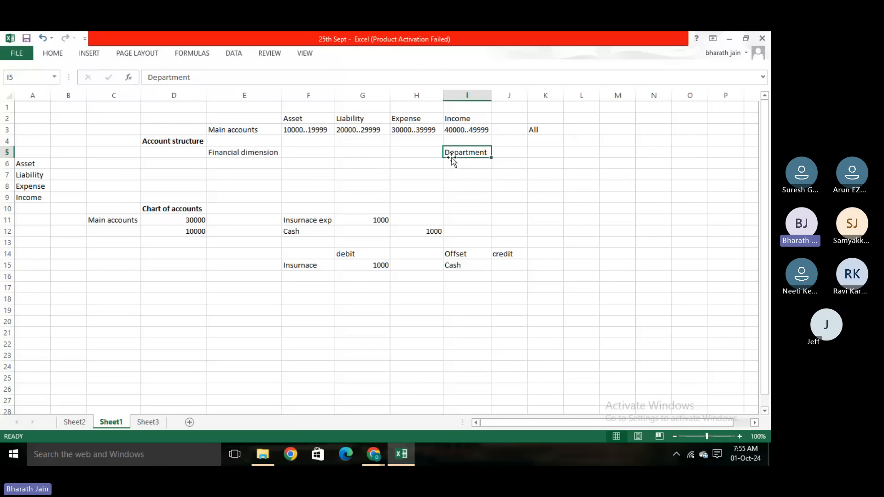
{"action": "left_click", "coordinate": [464, 118]}
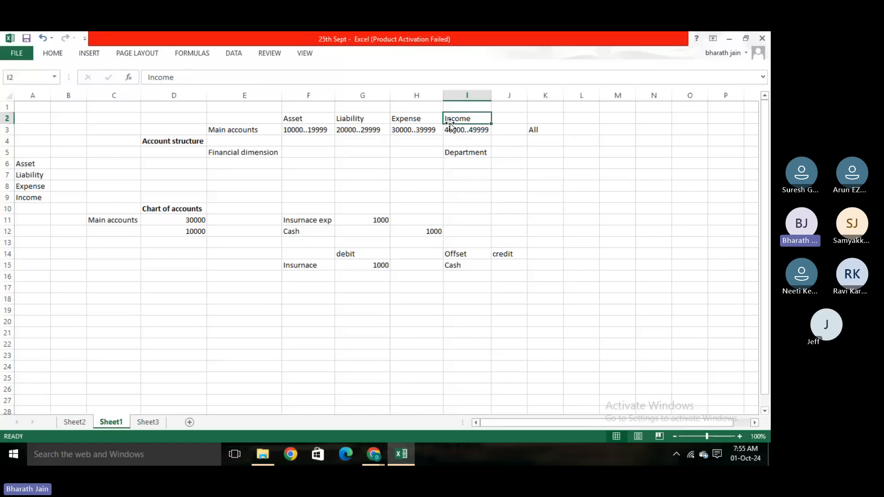
{"action": "left_click", "coordinate": [462, 154]}
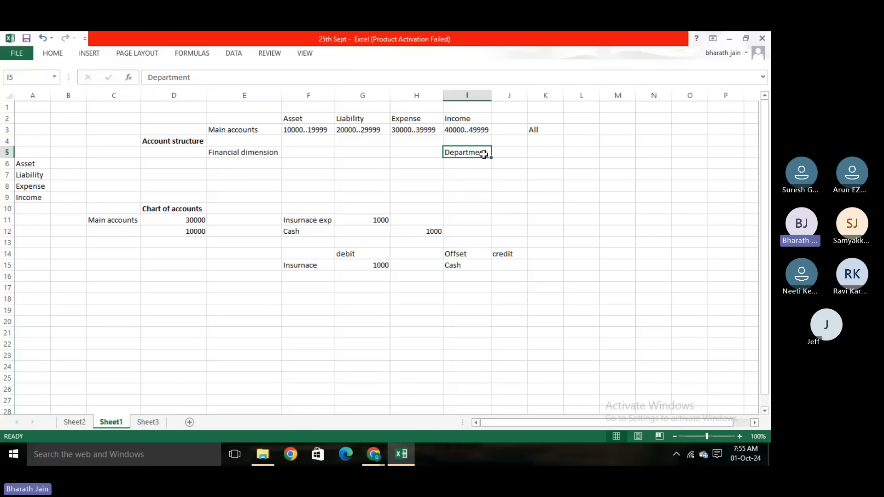
{"action": "left_click", "coordinate": [471, 165]}
{"action": "left_click", "coordinate": [471, 154]}
{"action": "left_click", "coordinate": [262, 152]}
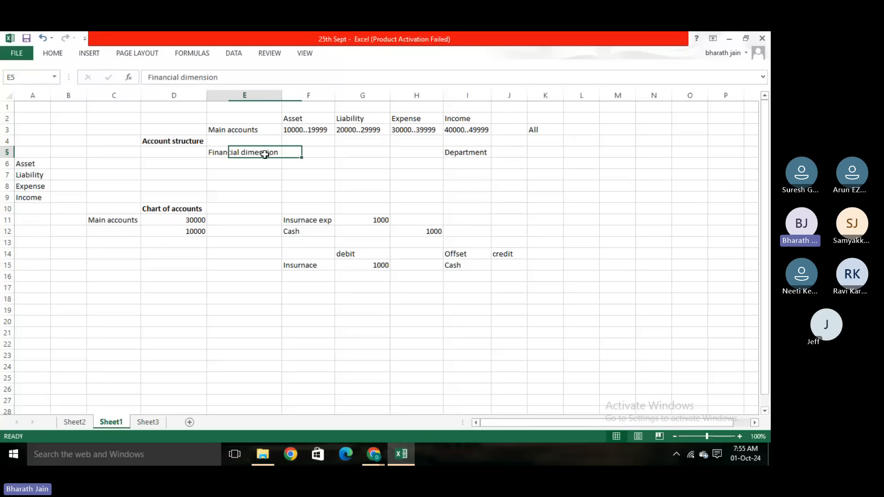
{"action": "left_click", "coordinate": [159, 141]}
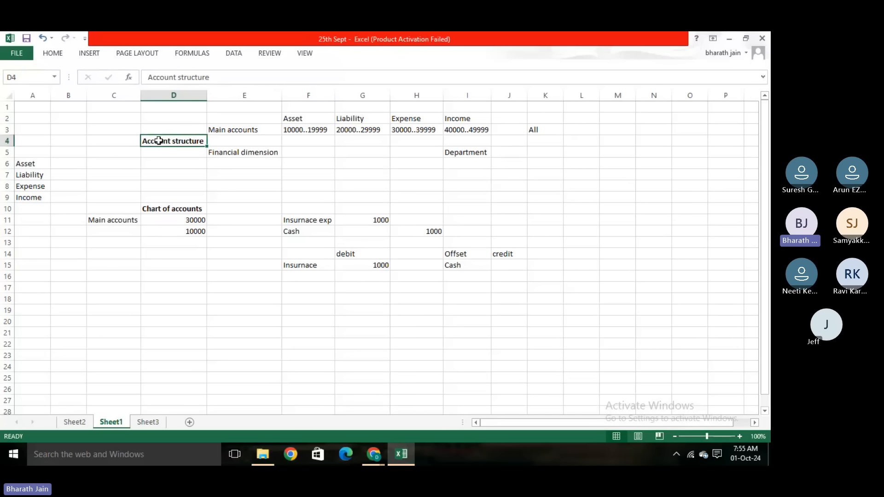
{"action": "left_click", "coordinate": [450, 151]}
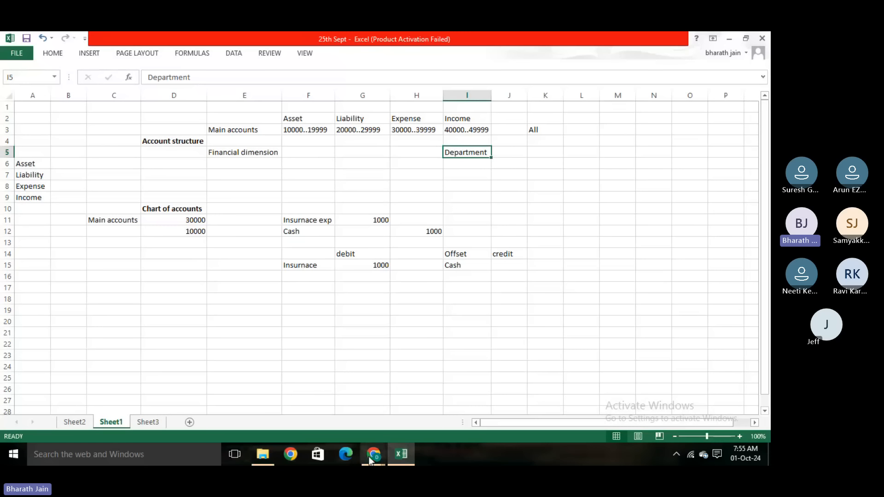
- Switch to Finance and Operations in Chrome and duplicate the Dashboard tab, staying on the original one
{"action": "mouse_move", "coordinate": [374, 454]}
{"action": "left_click", "coordinate": [327, 419]}
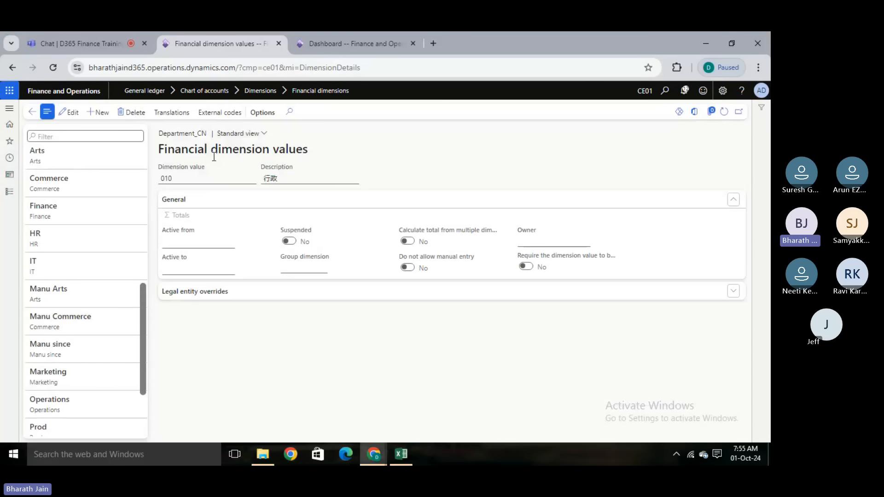
{"action": "left_click", "coordinate": [344, 33]}
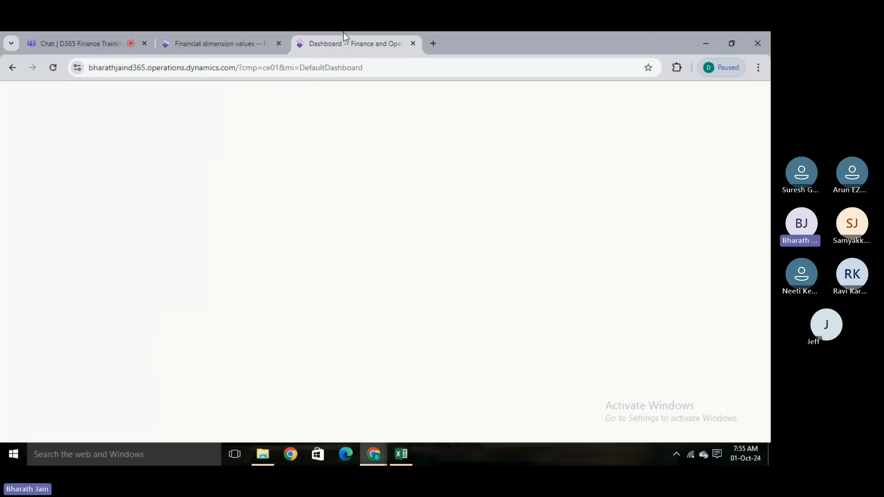
{"action": "right_click", "coordinate": [344, 33]}
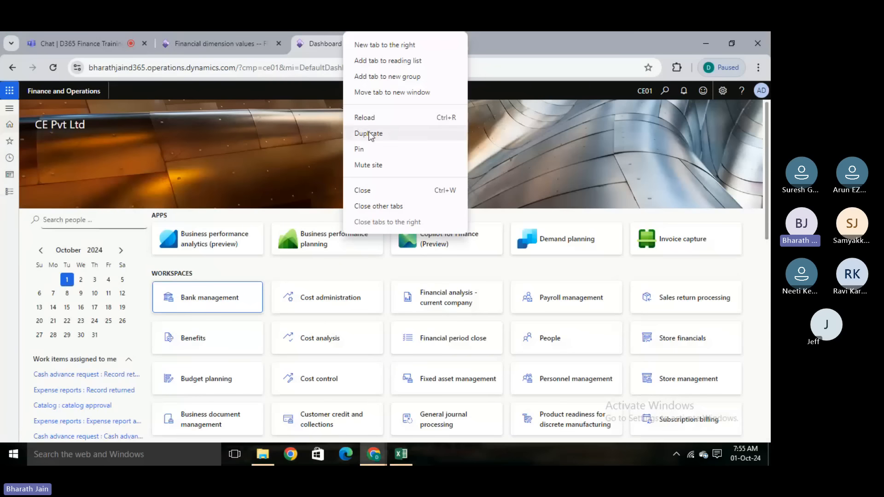
{"action": "left_click", "coordinate": [369, 133]}
{"action": "left_click", "coordinate": [342, 33]}
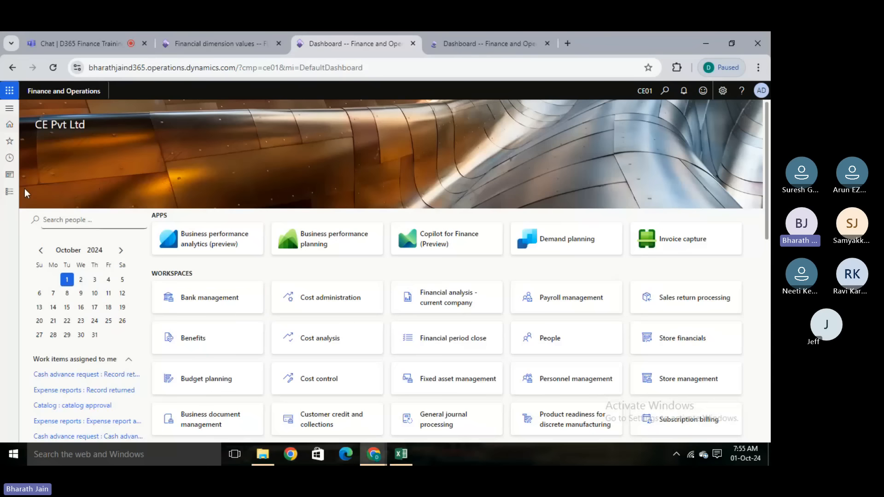
- Open the Configure account structures page from the General ledger module's chart of accounts structures
{"action": "left_click", "coordinate": [9, 191]}
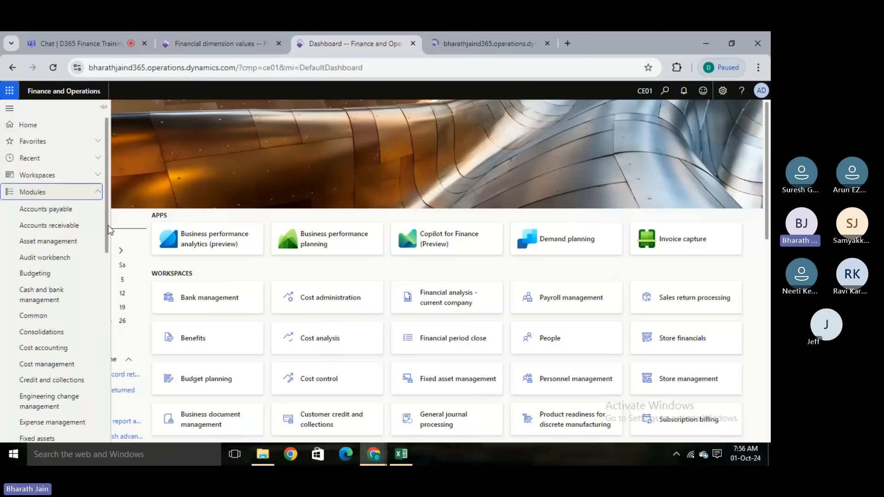
{"action": "scroll", "coordinate": [109, 277], "scroll_direction": "down", "scroll_amount": 3}
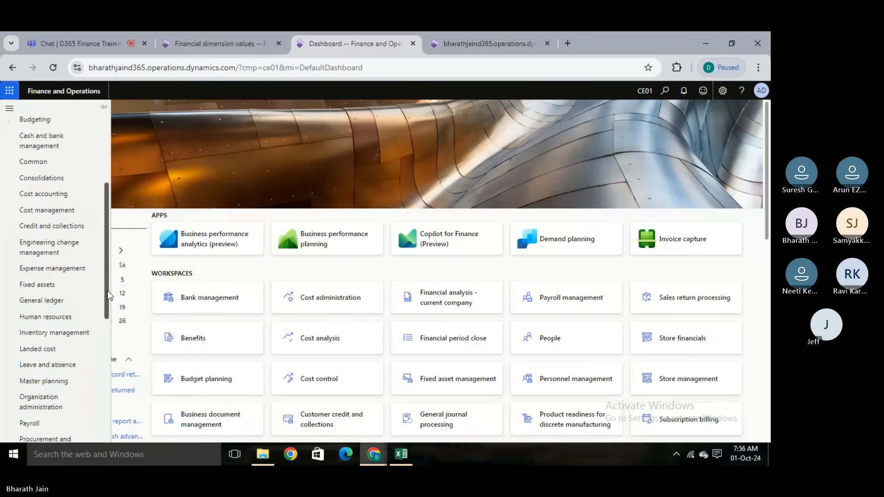
{"action": "left_click", "coordinate": [42, 301]}
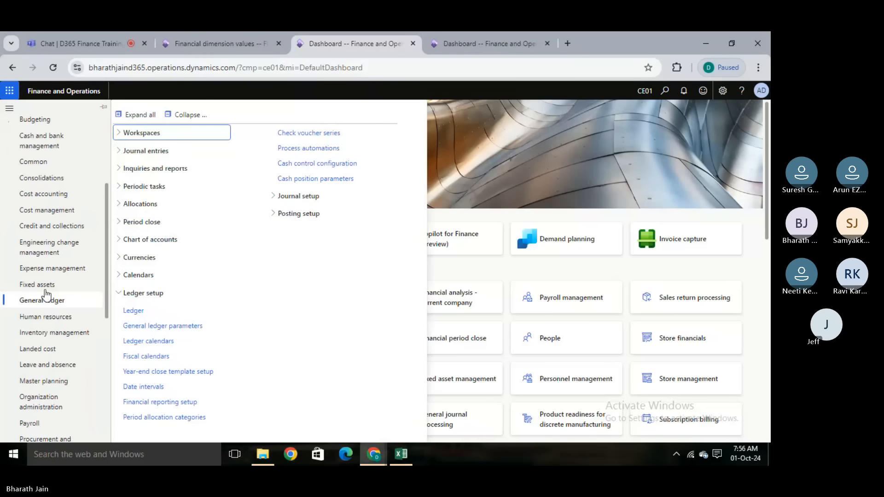
{"action": "left_click", "coordinate": [156, 244]}
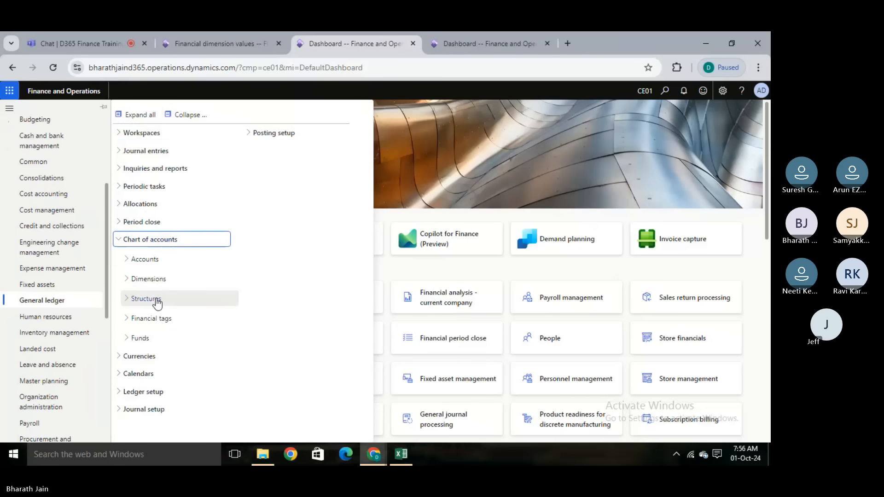
{"action": "left_click", "coordinate": [149, 300]}
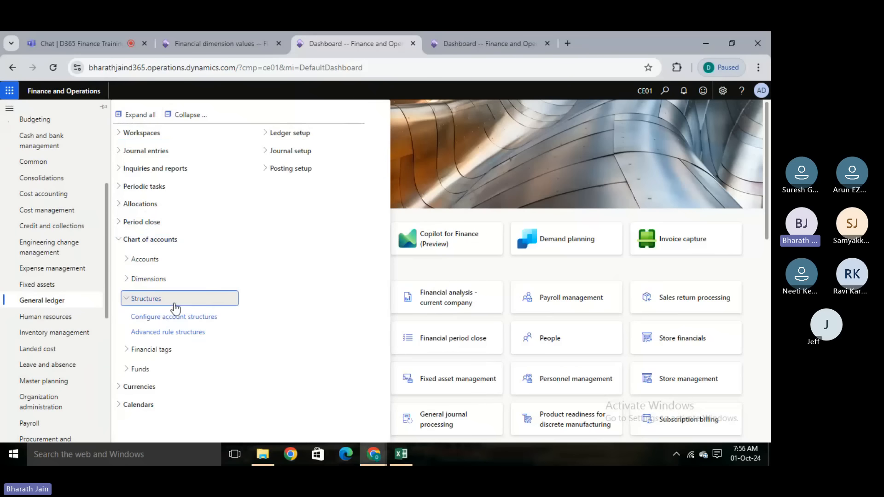
{"action": "left_click", "coordinate": [182, 318]}
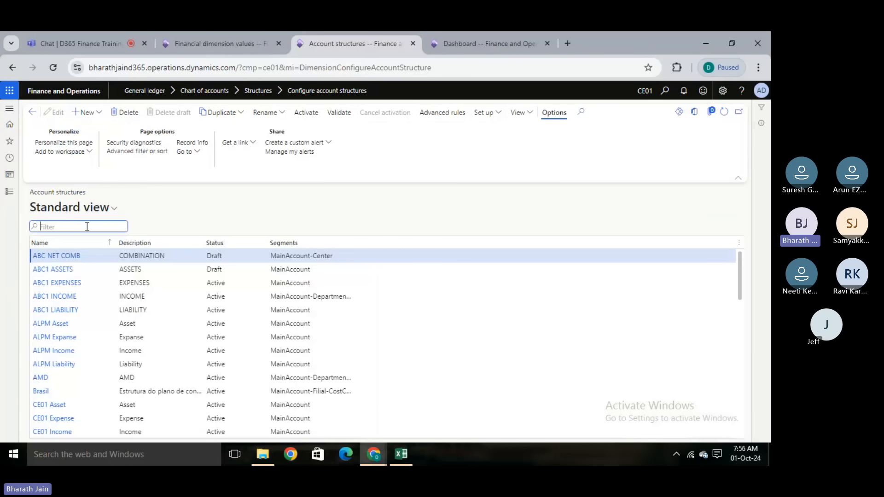
- Filter the account structures by "ce" and open the CE01 Income structure
{"action": "type", "text": "ce"}
{"action": "key", "text": "Return"}
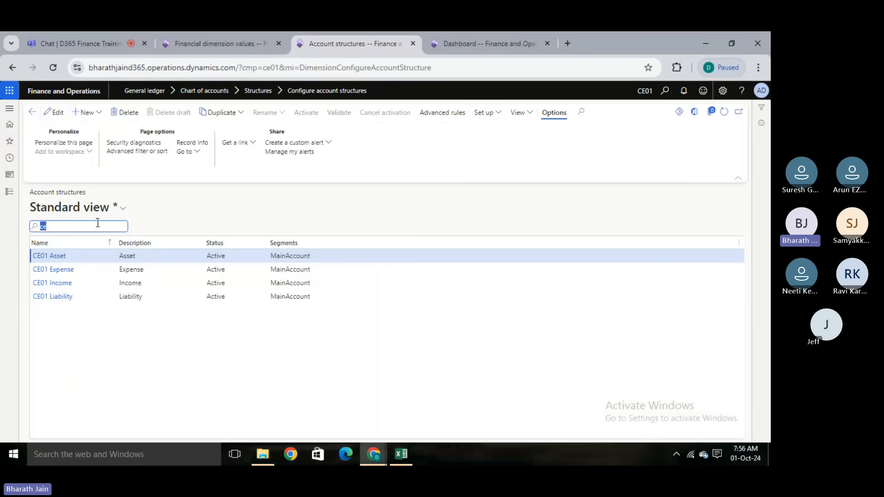
{"action": "left_click", "coordinate": [61, 285]}
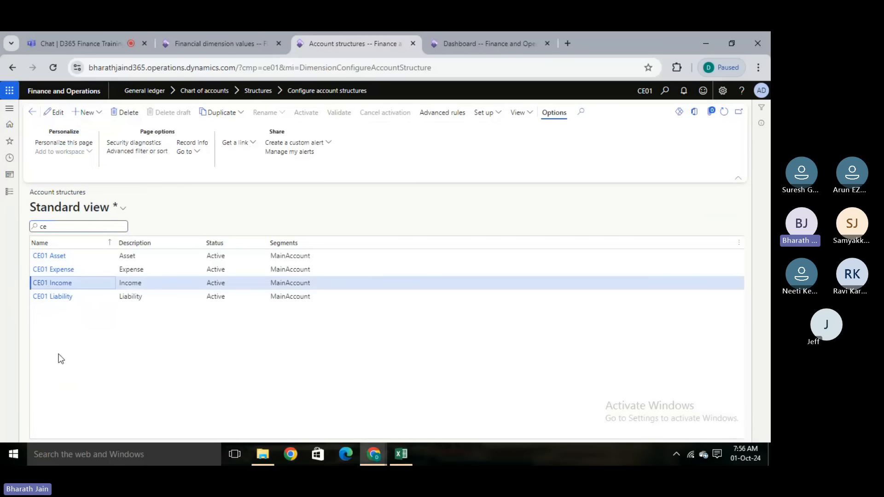
{"action": "left_click", "coordinate": [147, 326]}
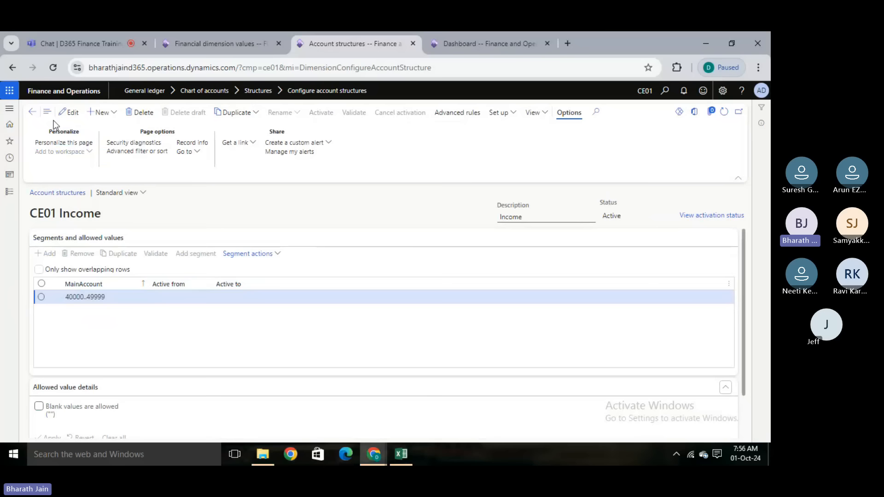
- Put the CE01 Income account structure into edit mode and open the list of segments that can be added
{"action": "key", "text": "F2"}
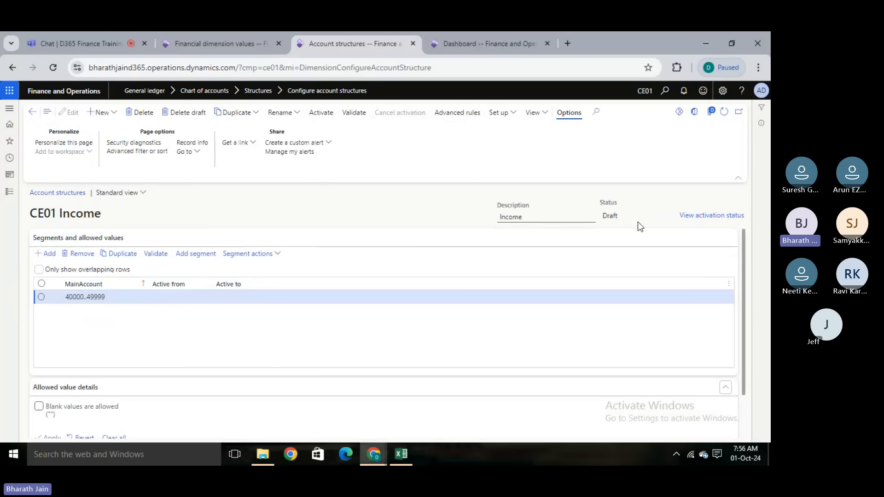
{"action": "left_click", "coordinate": [181, 356]}
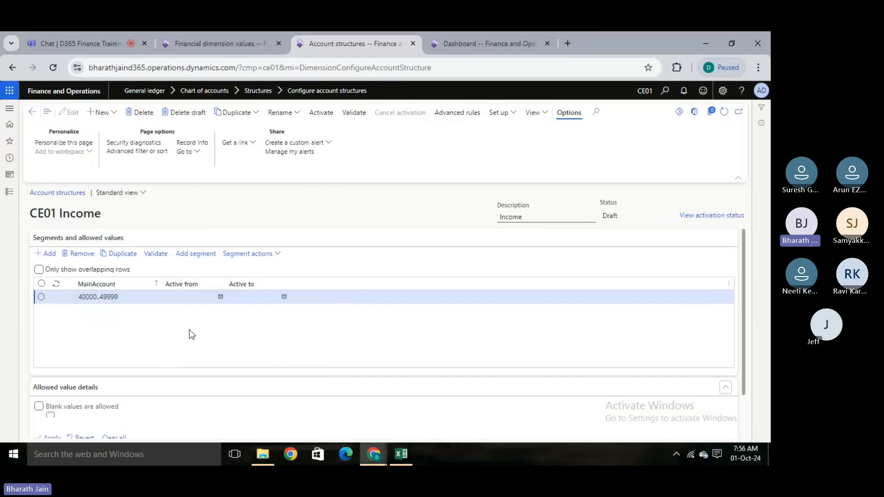
{"action": "left_click", "coordinate": [188, 255]}
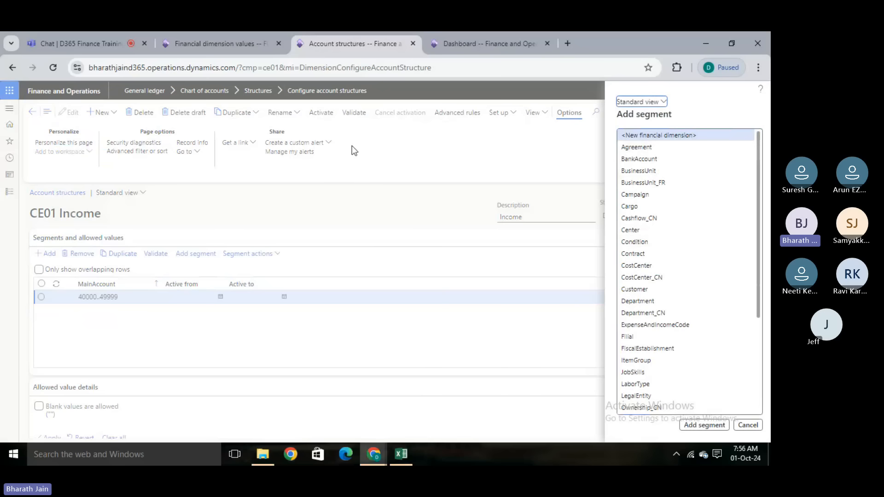
- Go back from the dimension values to the Financial dimensions list and check the status of CeDeparrtment
{"action": "left_click", "coordinate": [224, 37]}
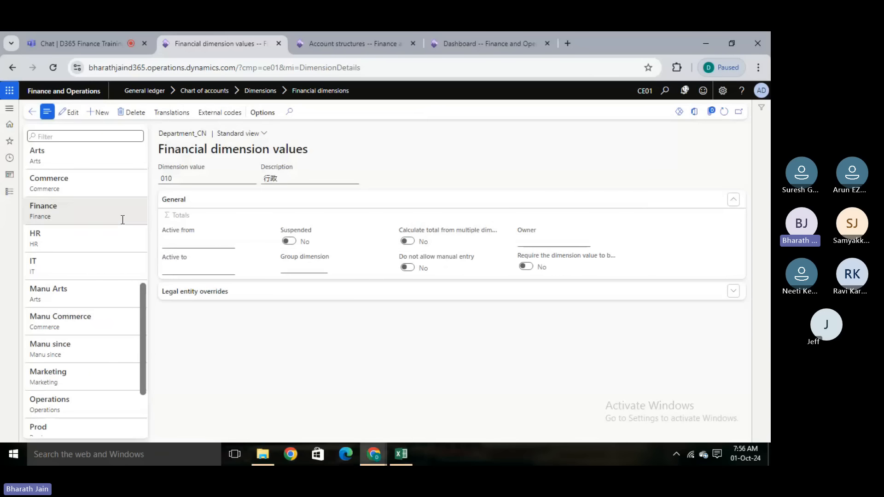
{"action": "left_click", "coordinate": [32, 111]}
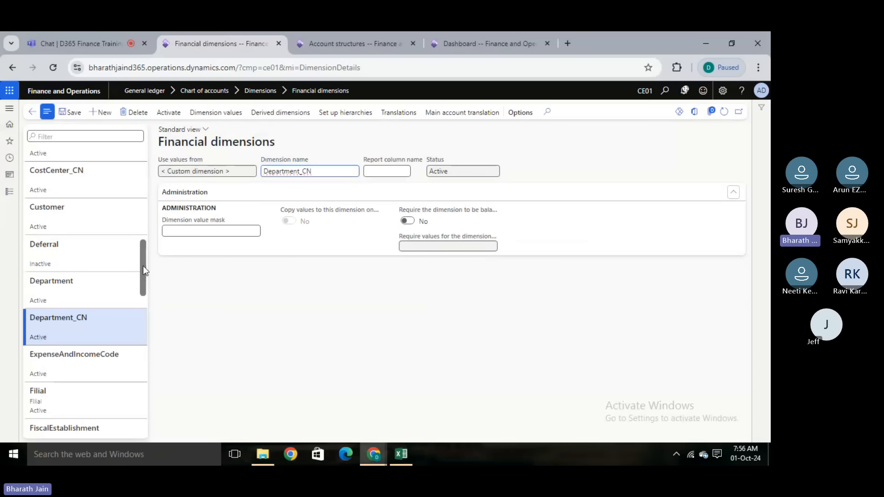
{"action": "left_click_drag", "start_coordinate": [143, 267], "coordinate": [147, 216]}
{"action": "left_click", "coordinate": [104, 235]}
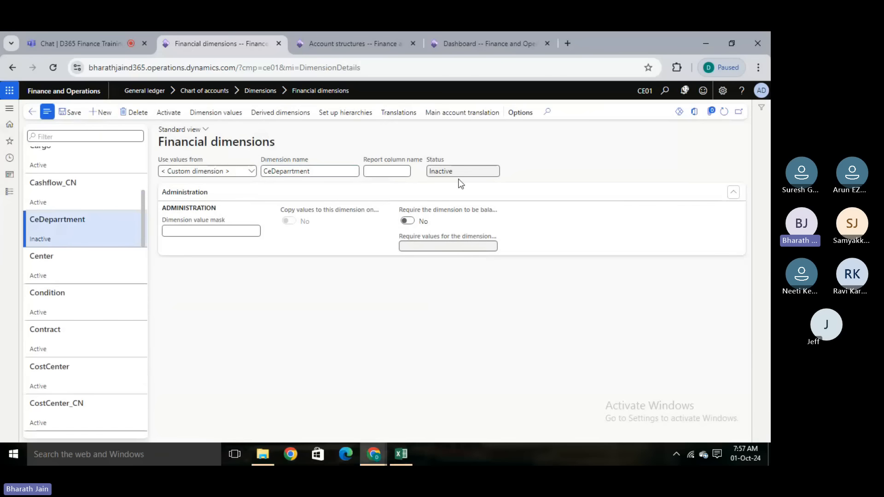
- Add Department_CN as a segment after MainAccount in the CE01 Income account structure
{"action": "left_click", "coordinate": [367, 37]}
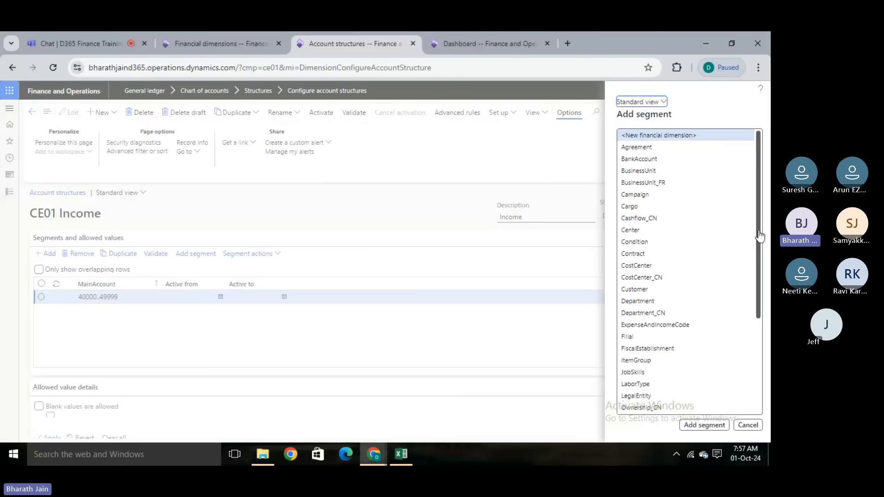
{"action": "left_click_drag", "start_coordinate": [760, 235], "coordinate": [766, 165]}
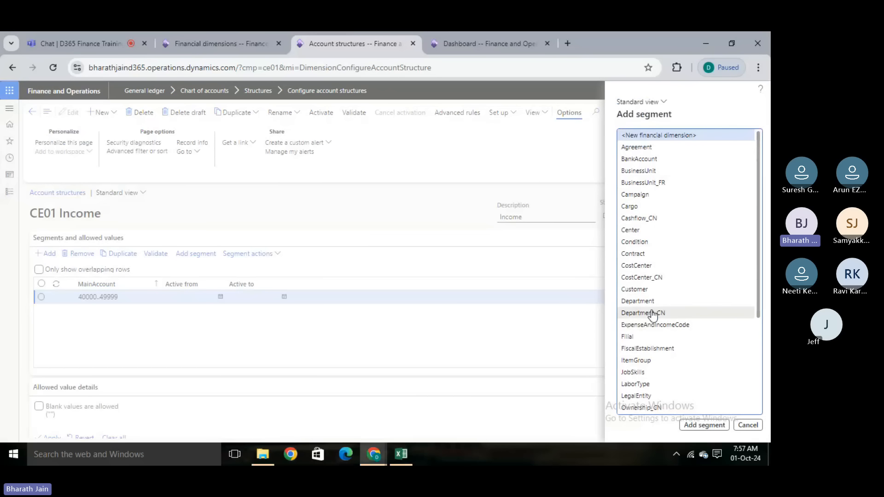
{"action": "left_click", "coordinate": [669, 314]}
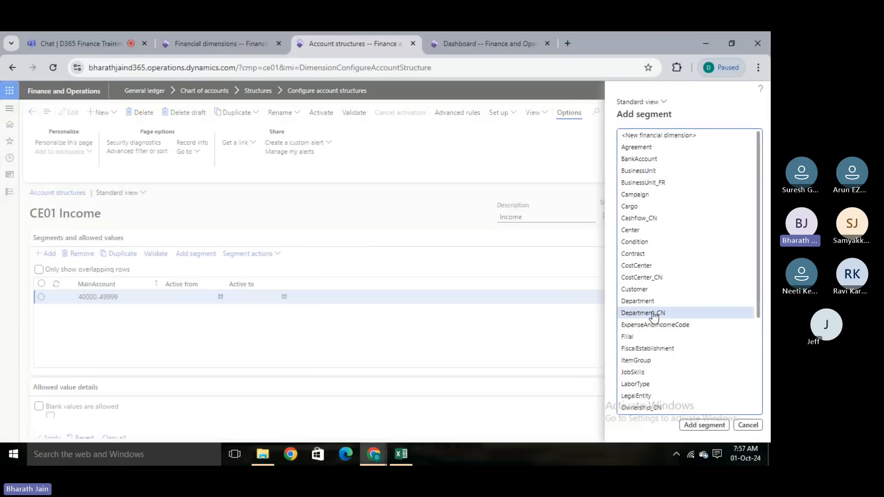
{"action": "left_click", "coordinate": [687, 424]}
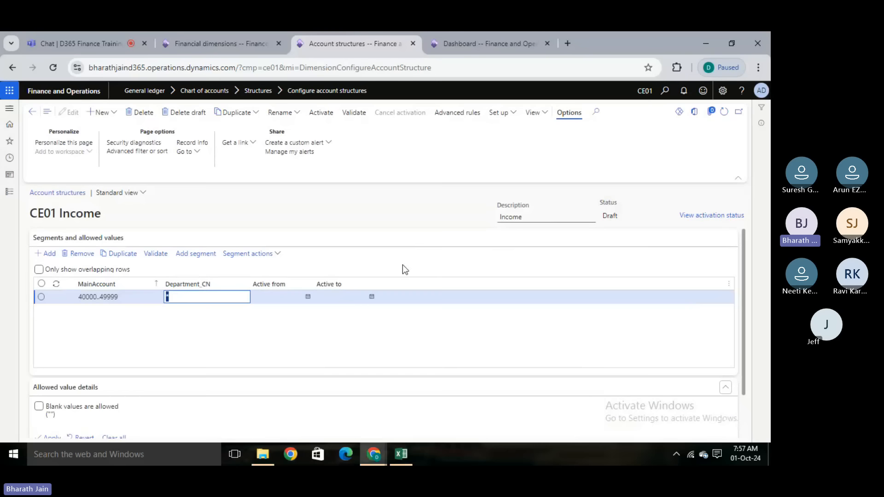
- Review the Department_CN record in the Financial dimensions list and return to the CE01 Income account structure
{"action": "left_click", "coordinate": [183, 34]}
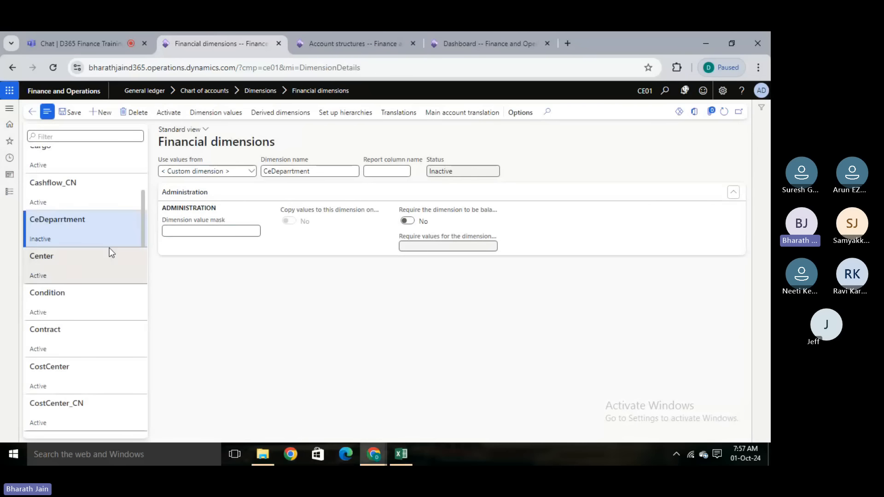
{"action": "left_click_drag", "start_coordinate": [142, 210], "coordinate": [142, 261]}
{"action": "left_click", "coordinate": [76, 333]}
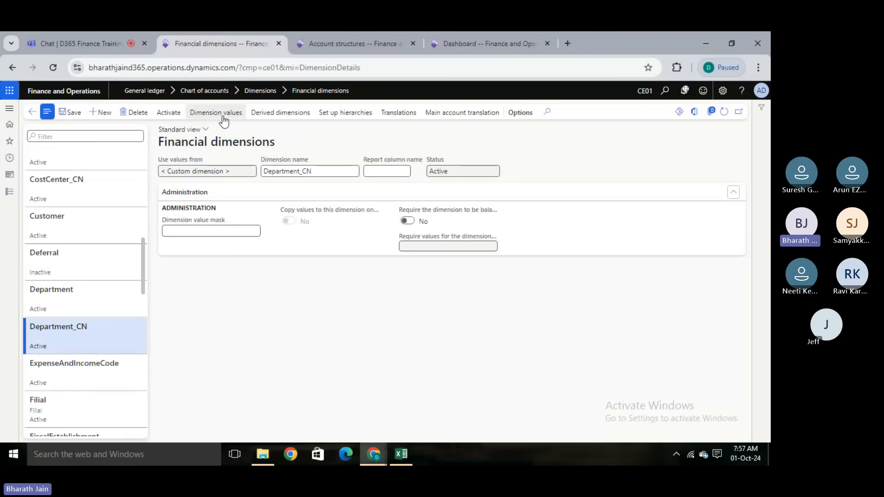
{"action": "left_click", "coordinate": [360, 32]}
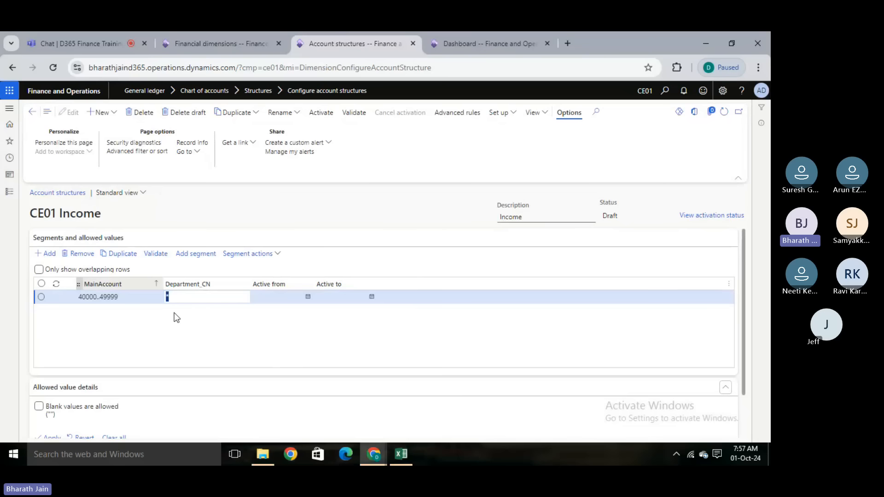
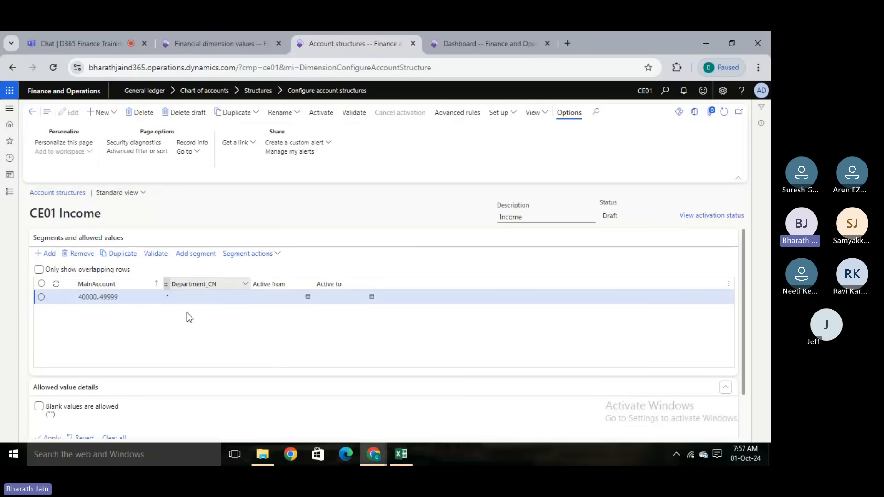
- Activate the CE01 Income account structure with batch processing and refresh the page to update its status
{"action": "left_click", "coordinate": [324, 117]}
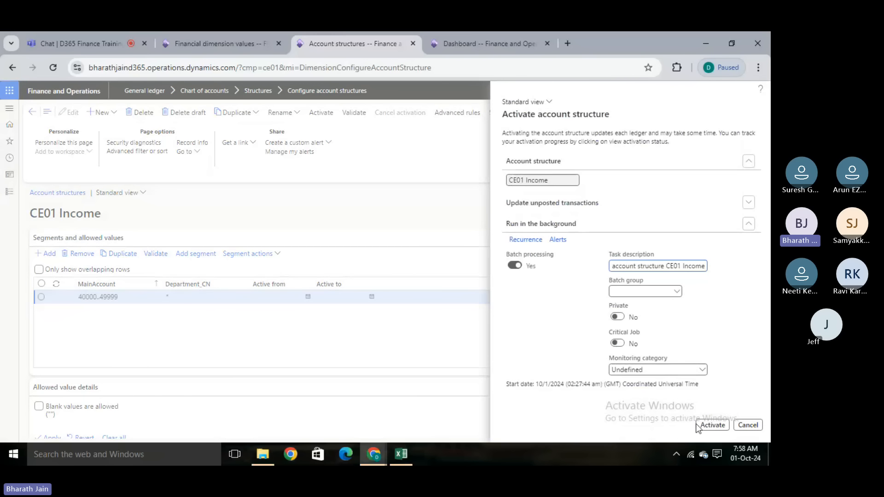
{"action": "left_click", "coordinate": [709, 424]}
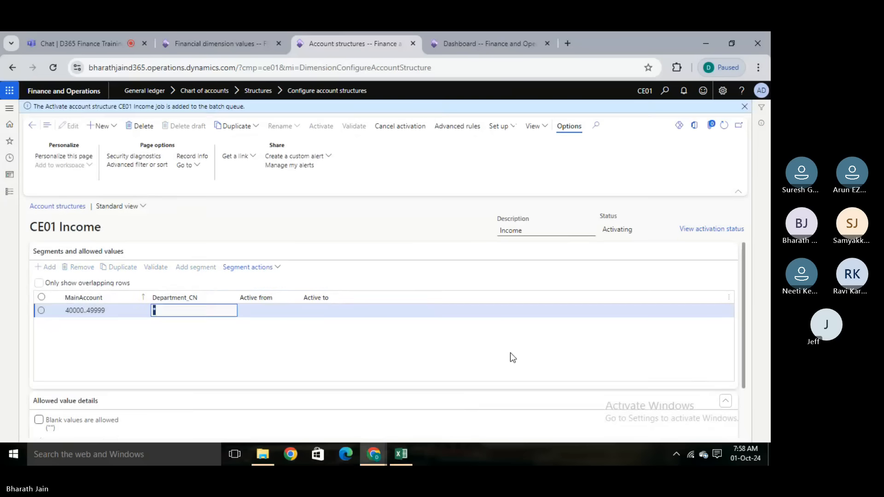
{"action": "left_click", "coordinate": [745, 107]}
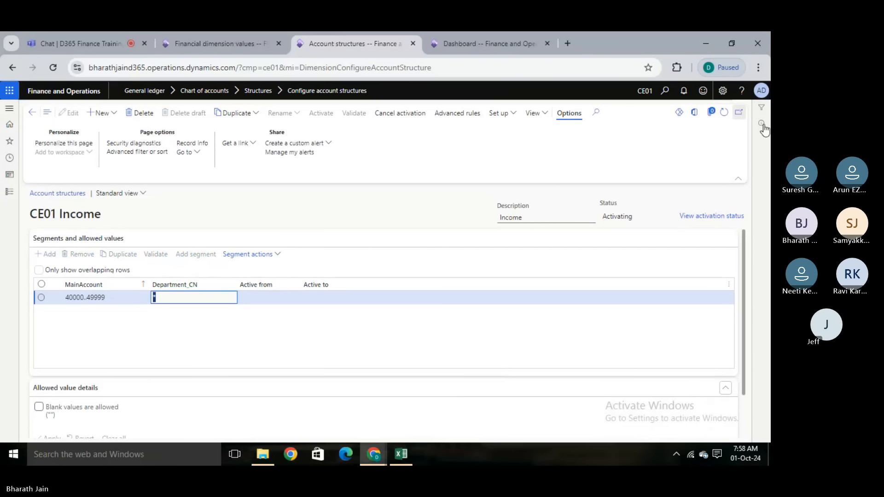
{"action": "left_click", "coordinate": [725, 112]}
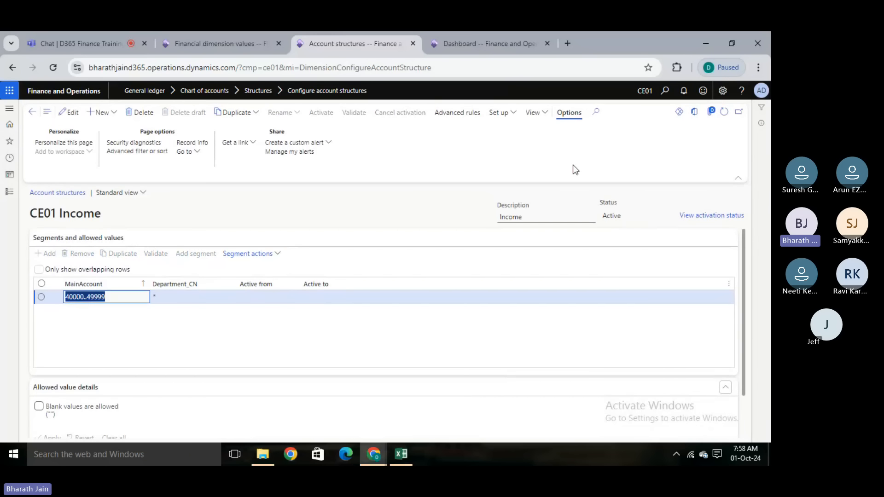
{"action": "left_click", "coordinate": [418, 189]}
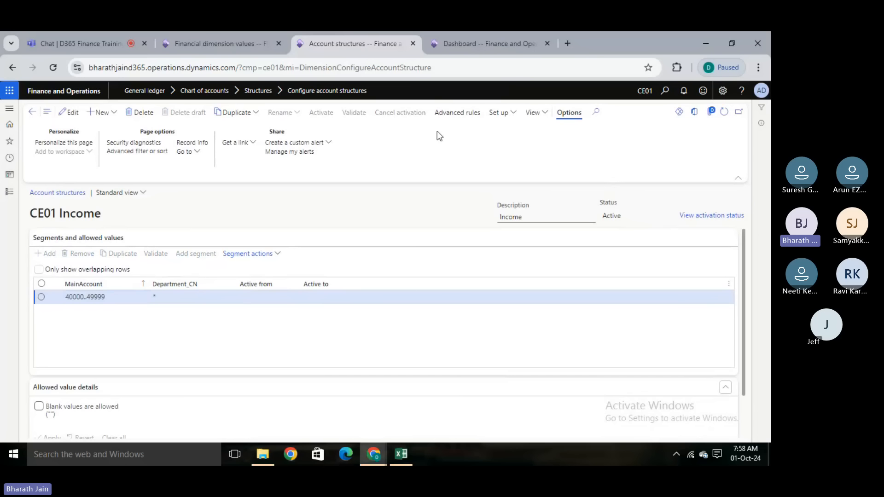
- Find the Main accounts page from the dashboard by searching for "main acc" and open it
{"action": "left_click", "coordinate": [466, 34]}
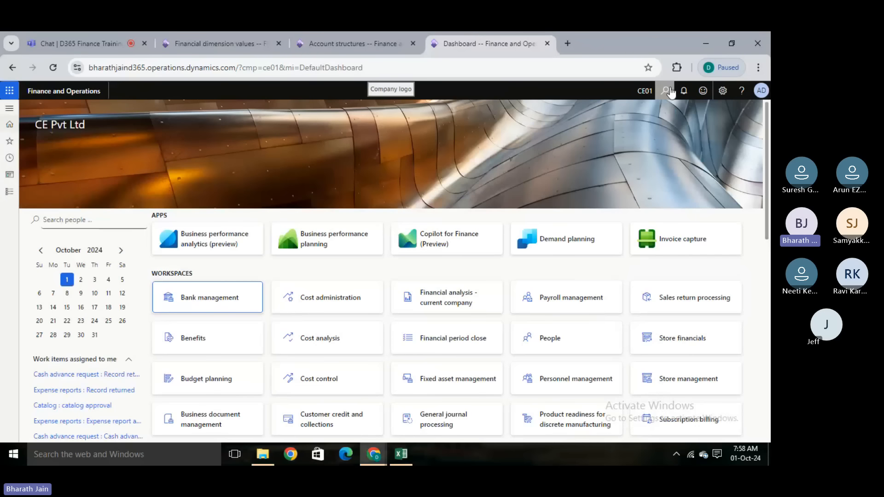
{"action": "left_click", "coordinate": [667, 92]}
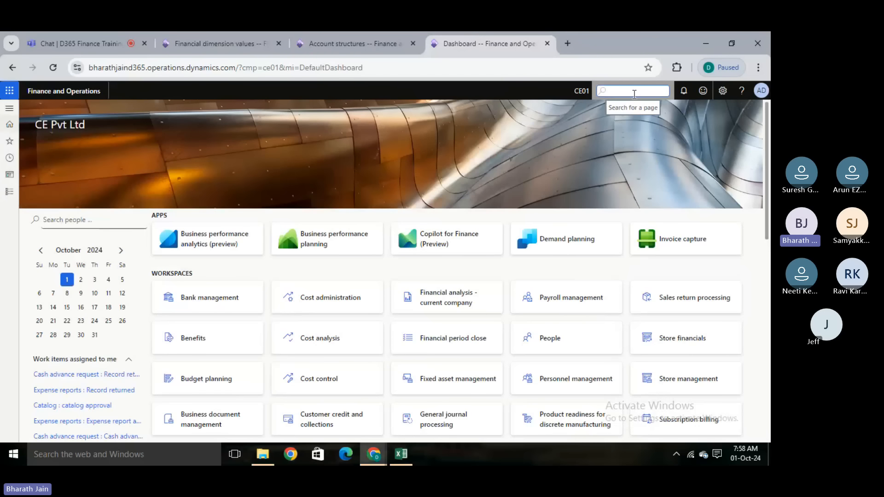
{"action": "type", "text": "main acc"}
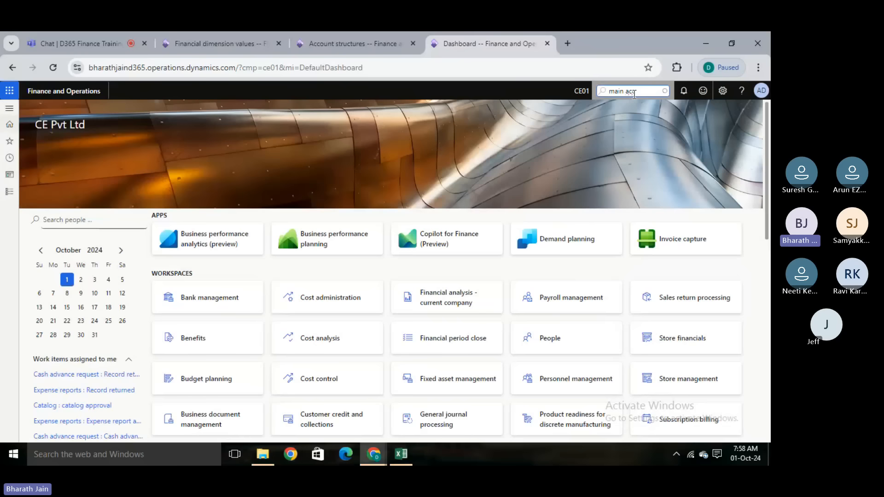
{"action": "left_click", "coordinate": [616, 159]}
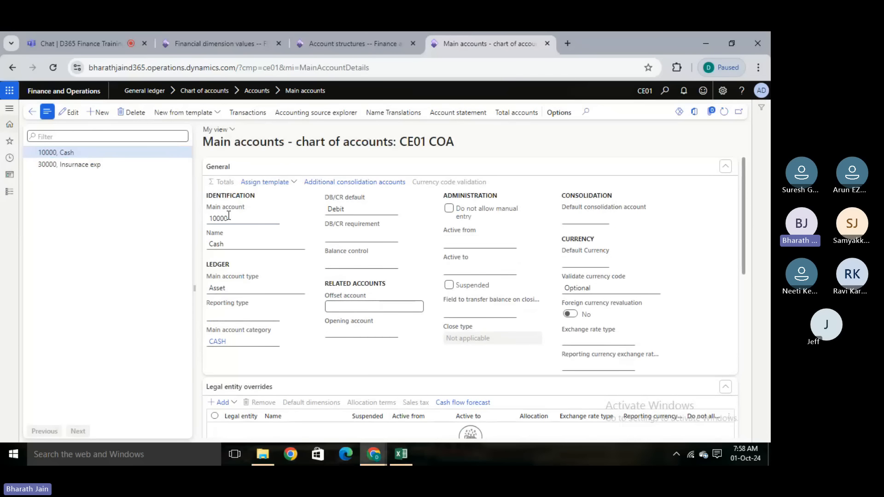
- Create a new main account in the CE01 COA chart of accounts and name it Admission Fee
{"action": "key", "text": "alt+n"}
{"action": "left_click", "coordinate": [229, 244]}
{"action": "type", "text": "A"}
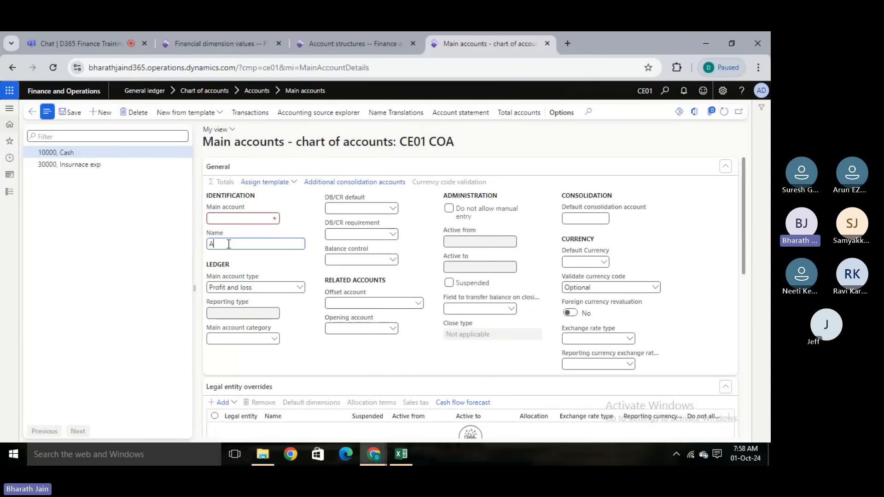
{"action": "type", "text": "dmission Fee"}
- Check the CE01 Income account range, and give the Admission Fee account number 40000 and main account type Revenue
{"action": "left_click", "coordinate": [227, 219]}
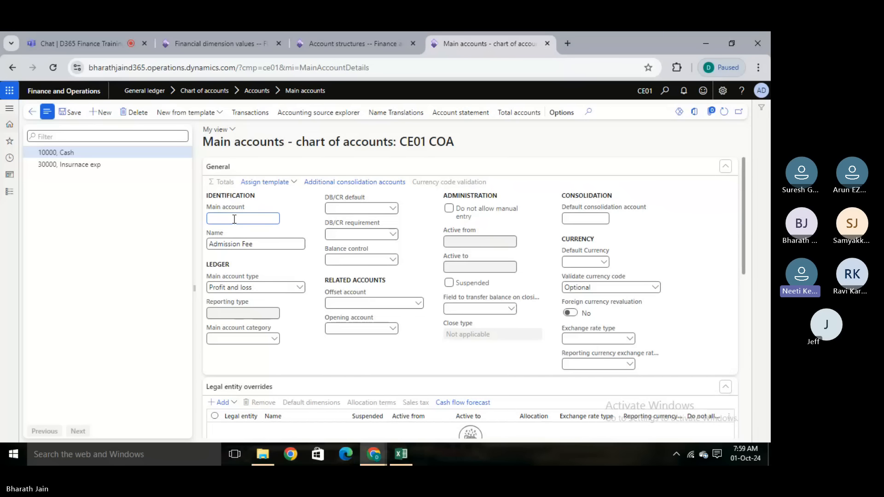
{"action": "left_click", "coordinate": [364, 33]}
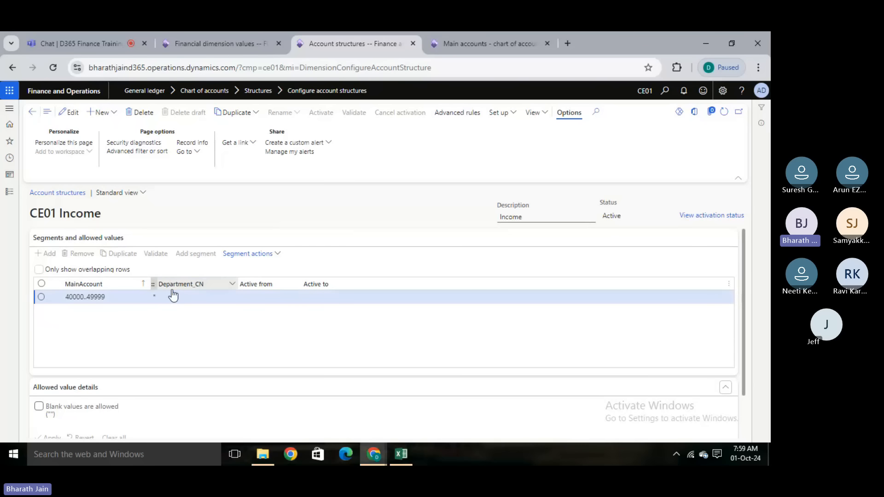
{"action": "left_click", "coordinate": [463, 36]}
{"action": "left_click", "coordinate": [246, 218]}
{"action": "type", "text": "400"}
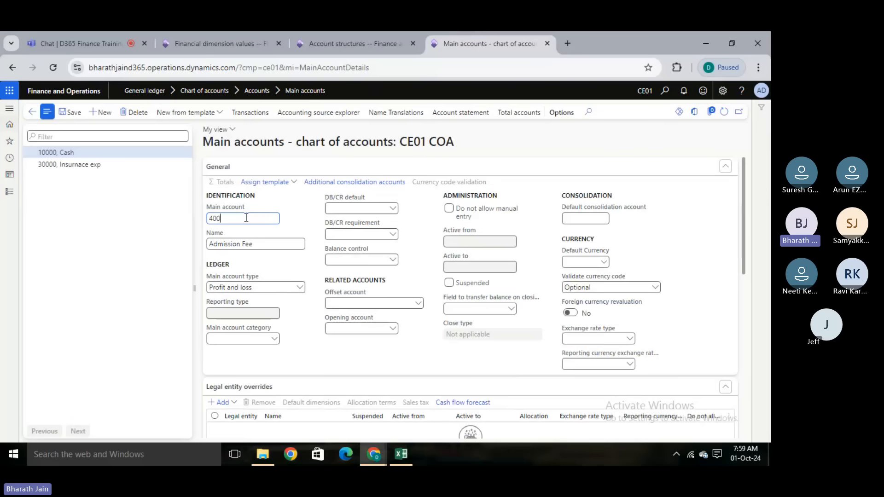
{"action": "type", "text": "00"}
{"action": "left_click", "coordinate": [139, 287]}
{"action": "left_click", "coordinate": [301, 292]}
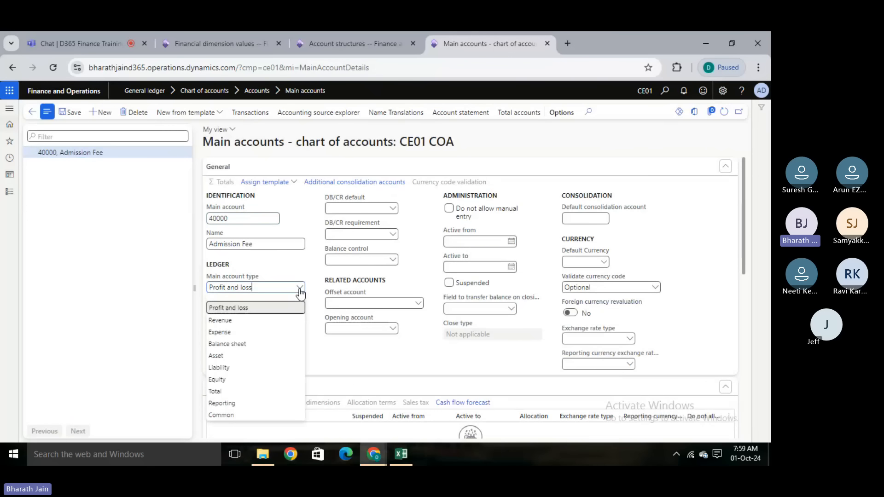
{"action": "left_click", "coordinate": [229, 323]}
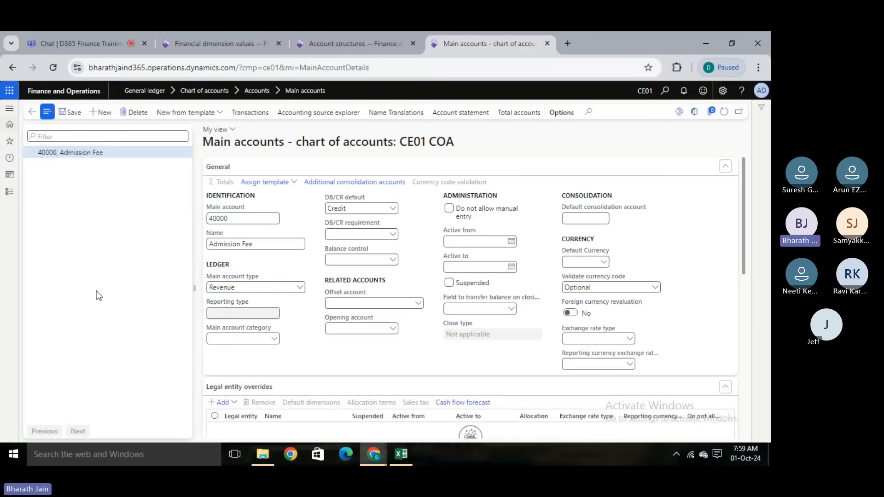
- Create a new general ledger general journal with the journal name GI and open its lines
{"action": "left_click", "coordinate": [9, 191]}
{"action": "left_click", "coordinate": [173, 151]}
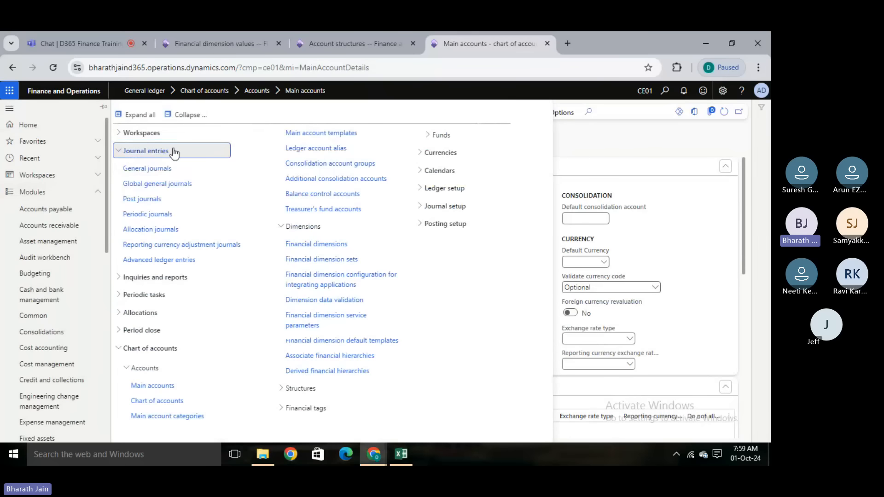
{"action": "left_click", "coordinate": [154, 170]}
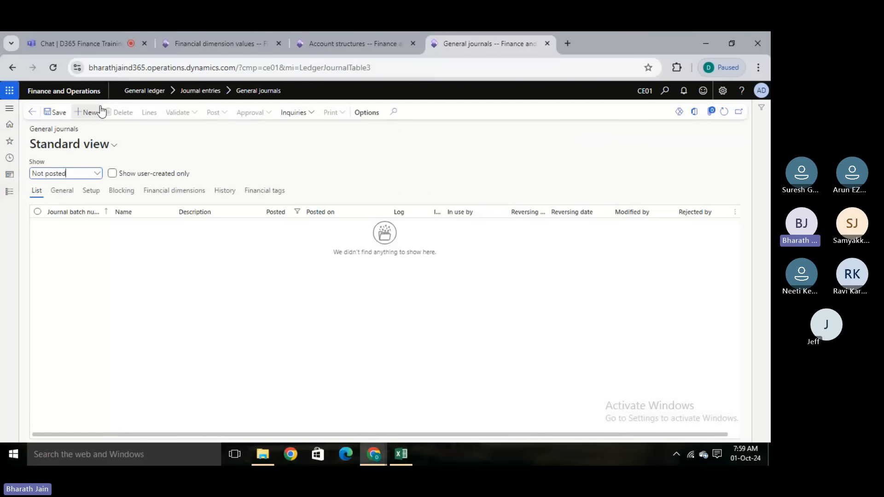
{"action": "left_click", "coordinate": [93, 112]}
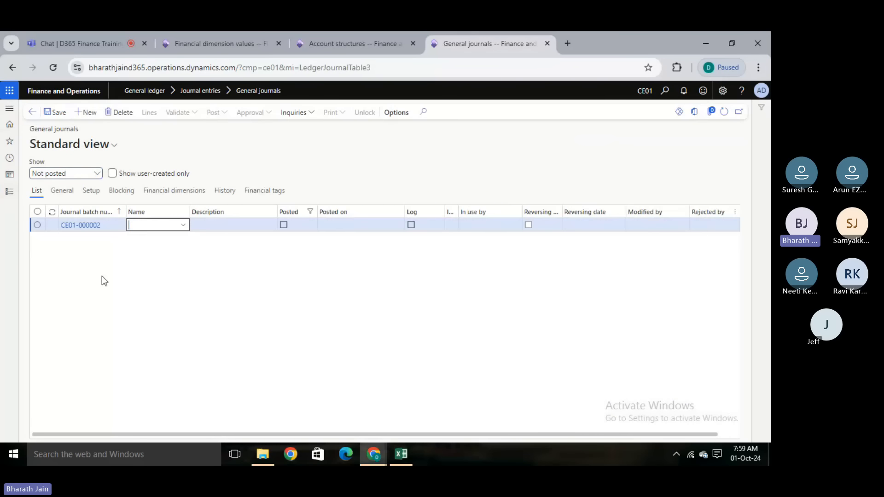
{"action": "left_click", "coordinate": [183, 226]}
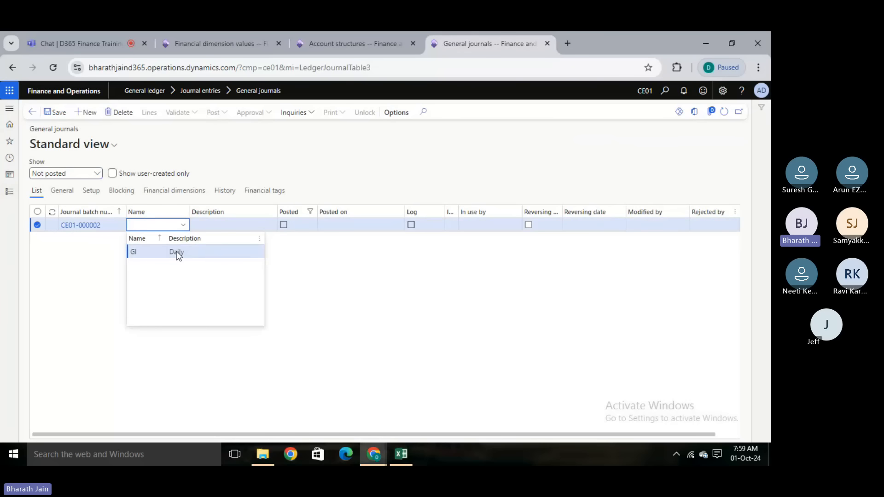
{"action": "left_click", "coordinate": [177, 254]}
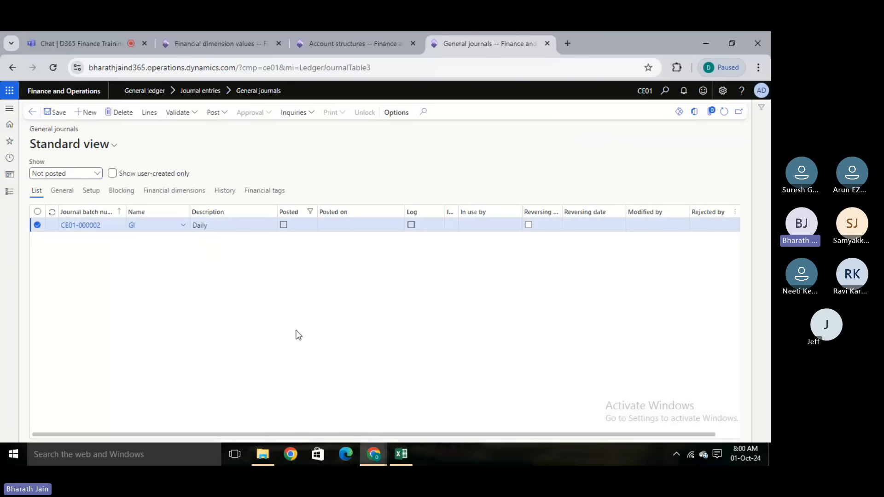
{"action": "left_click", "coordinate": [148, 113]}
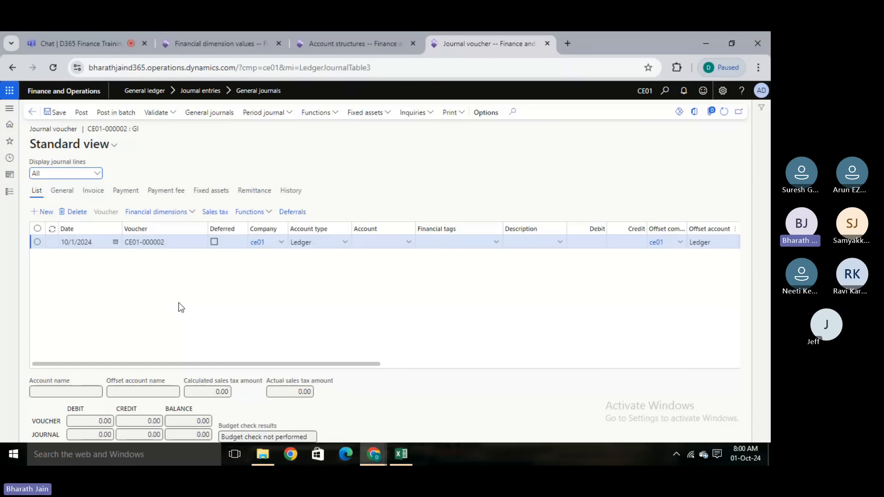
- Switch to Excel and review the admission fee breakdown by department with financial dimensions on Sheet3
{"action": "key", "text": "alt+Tab"}
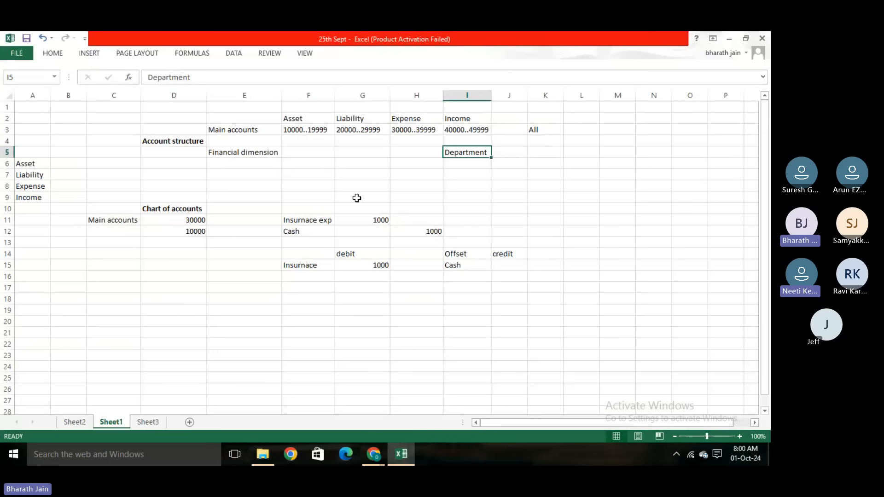
{"action": "left_click", "coordinate": [148, 422]}
{"action": "left_click", "coordinate": [221, 243]}
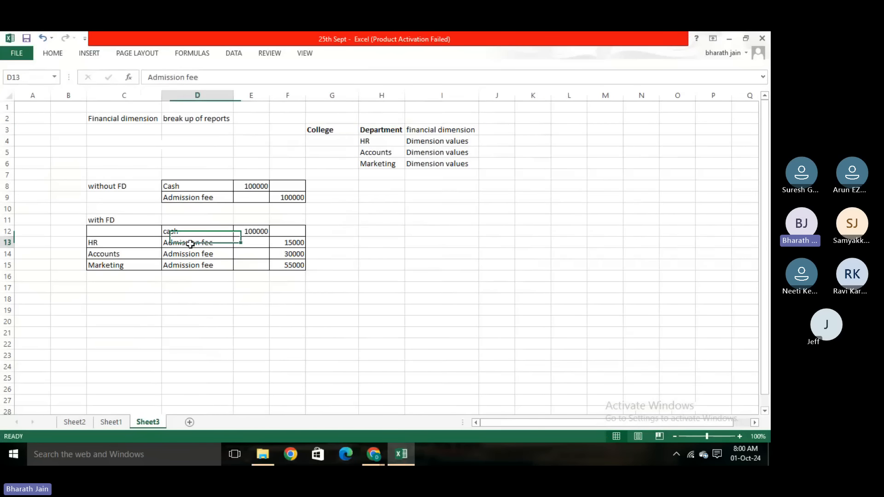
{"action": "left_click", "coordinate": [142, 248]}
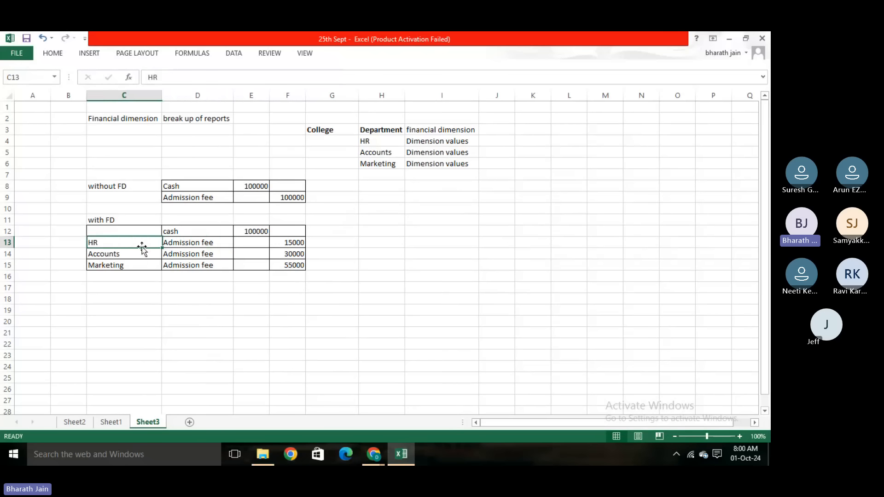
{"action": "left_click", "coordinate": [171, 244]}
{"action": "left_click", "coordinate": [276, 246]}
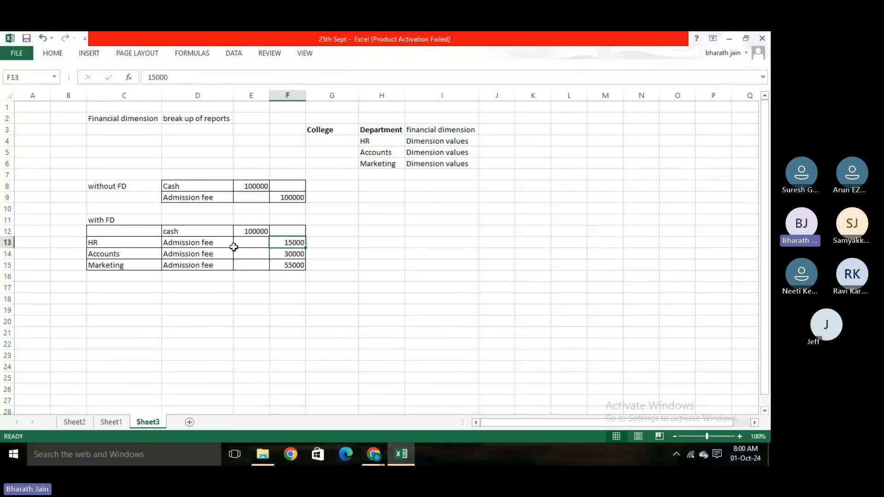
{"action": "left_click", "coordinate": [280, 251]}
{"action": "left_click", "coordinate": [293, 262]}
{"action": "left_click", "coordinate": [227, 307]}
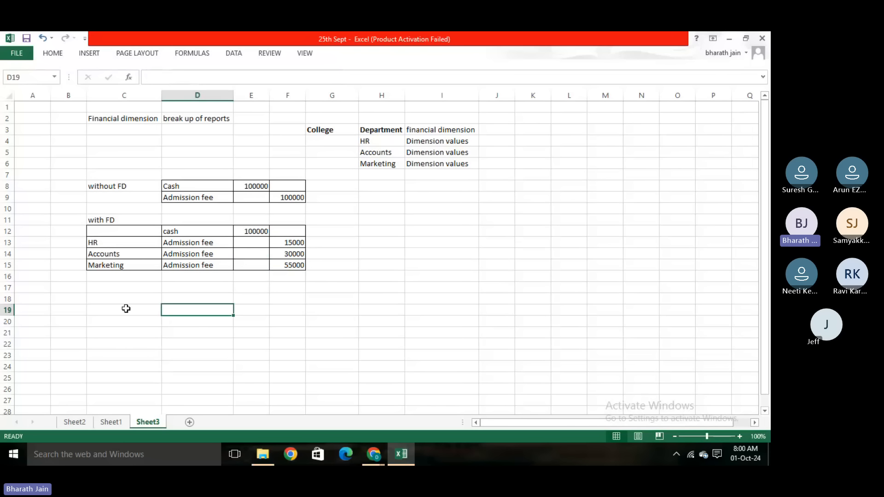
- Back in the journal voucher, fill the first line with account 10000 Cash and a debit of 100000, and save it
{"action": "key", "text": "alt+Tab"}
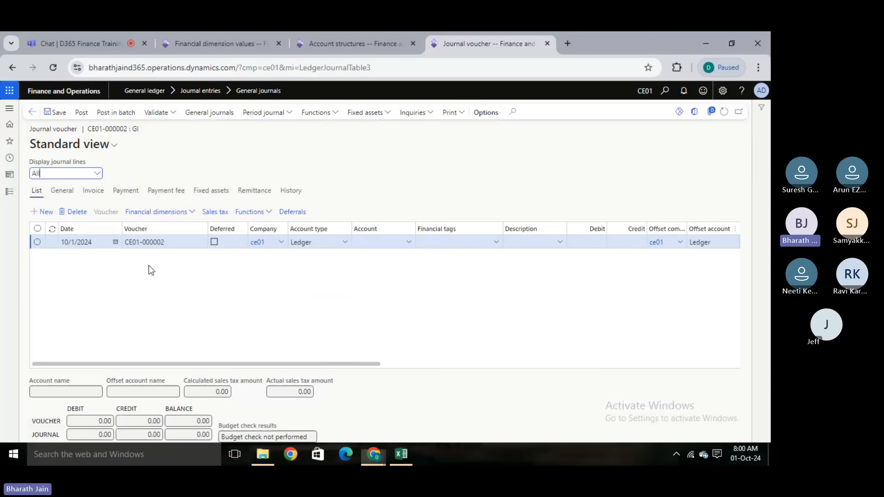
{"action": "left_click", "coordinate": [409, 243]}
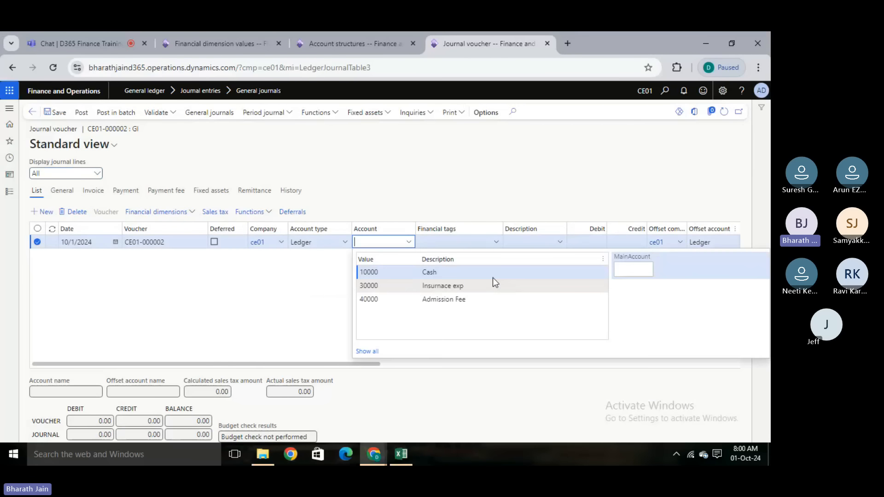
{"action": "left_click", "coordinate": [518, 270]}
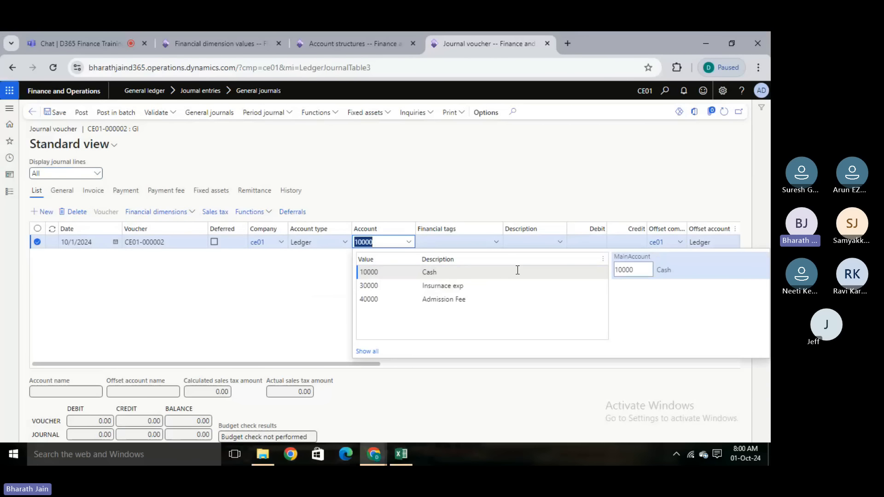
{"action": "left_click", "coordinate": [298, 297]}
{"action": "key", "text": "alt+Tab"}
{"action": "key", "text": "alt+Tab"}
{"action": "left_click", "coordinate": [594, 243]}
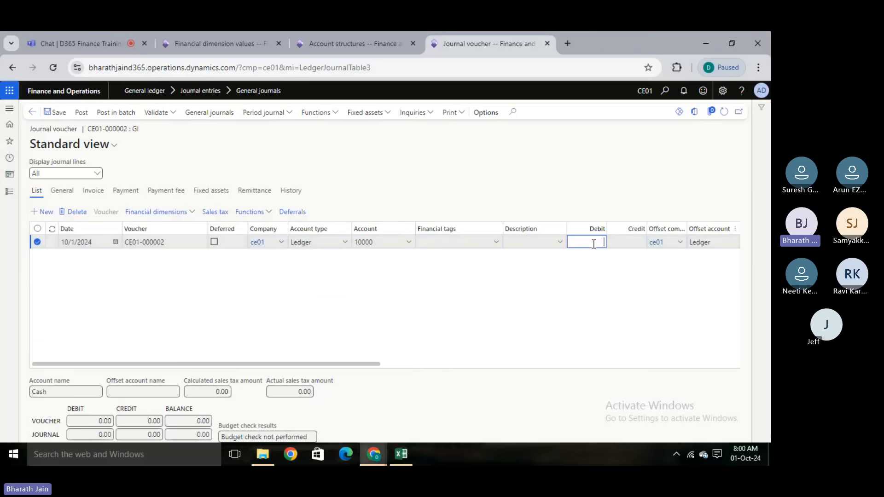
{"action": "type", "text": "1000000.00"}
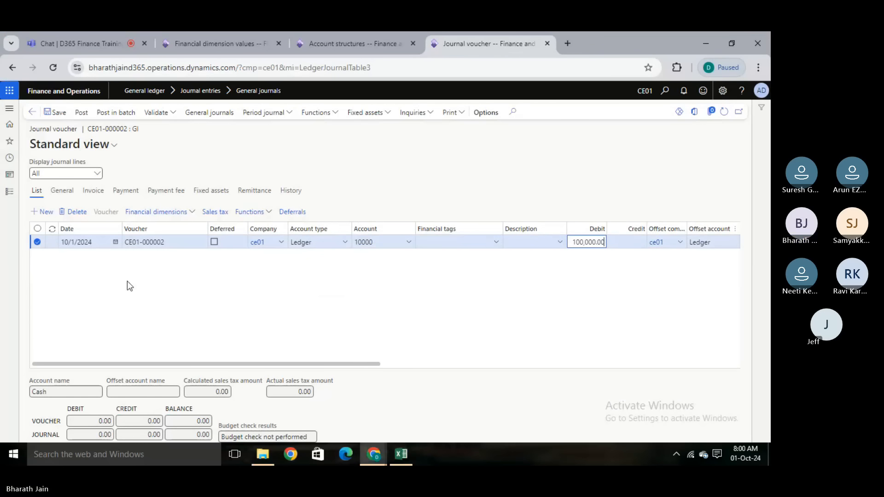
{"action": "left_click", "coordinate": [55, 112]}
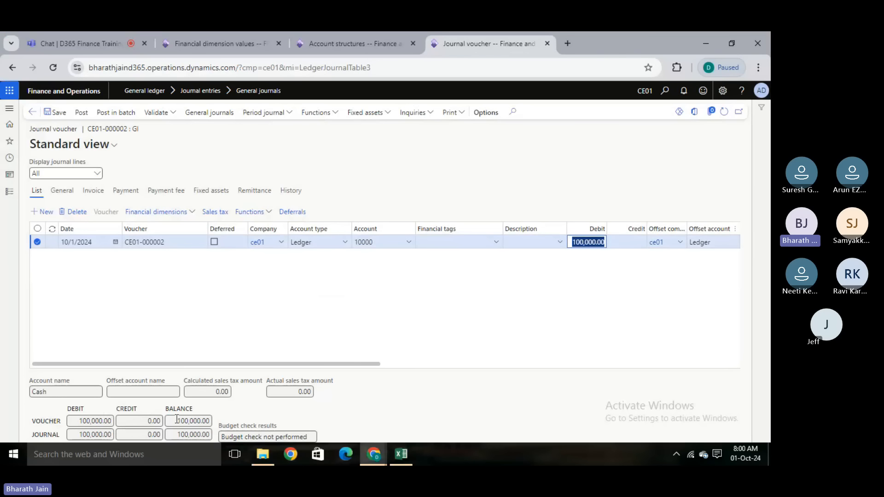
{"action": "left_click", "coordinate": [189, 341]}
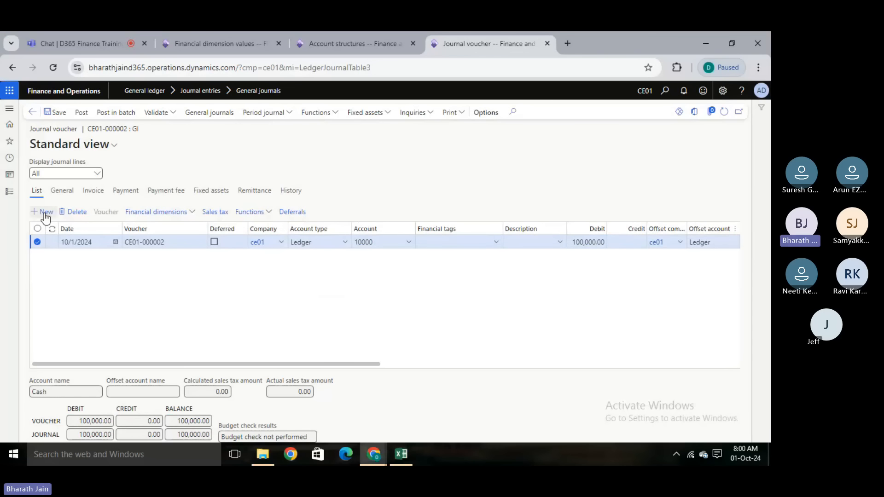
- Add a second journal line with main account 40000 Admission Fee, leaving its Department_CN value blank
{"action": "key", "text": "alt+n"}
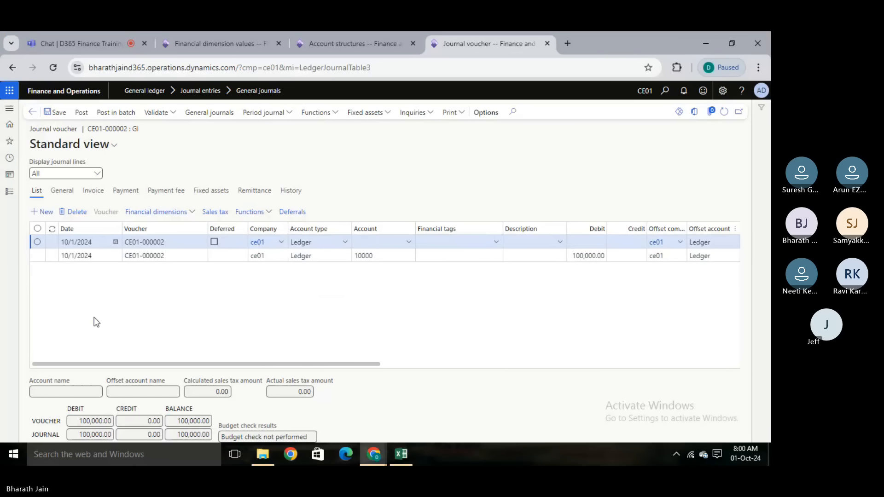
{"action": "left_click", "coordinate": [410, 240]}
{"action": "left_click", "coordinate": [409, 241]}
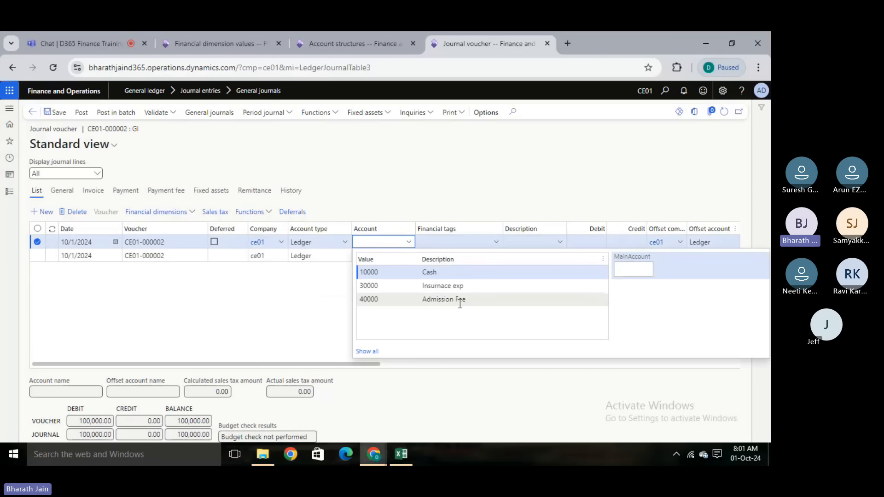
{"action": "left_click", "coordinate": [460, 301]}
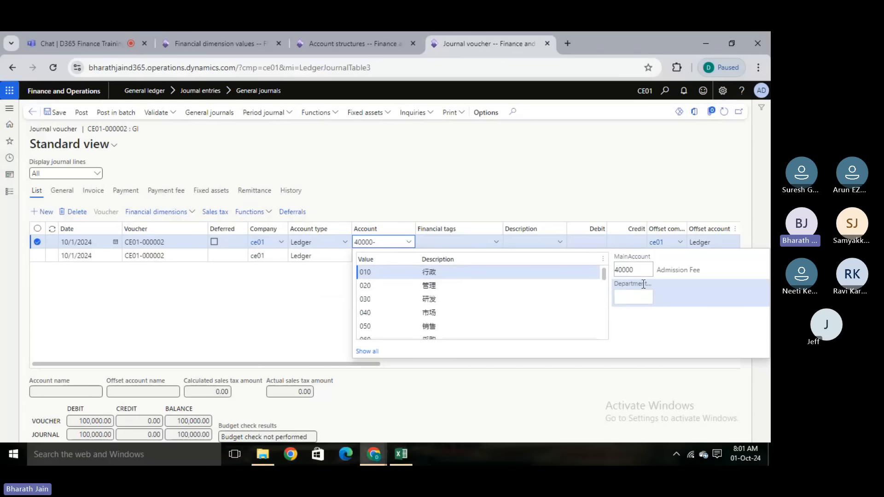
{"action": "mouse_move", "coordinate": [604, 276]}
{"action": "left_mouse_down"}
{"action": "mouse_move", "coordinate": [610, 357]}
{"action": "mouse_move", "coordinate": [606, 276]}
{"action": "left_mouse_up"}
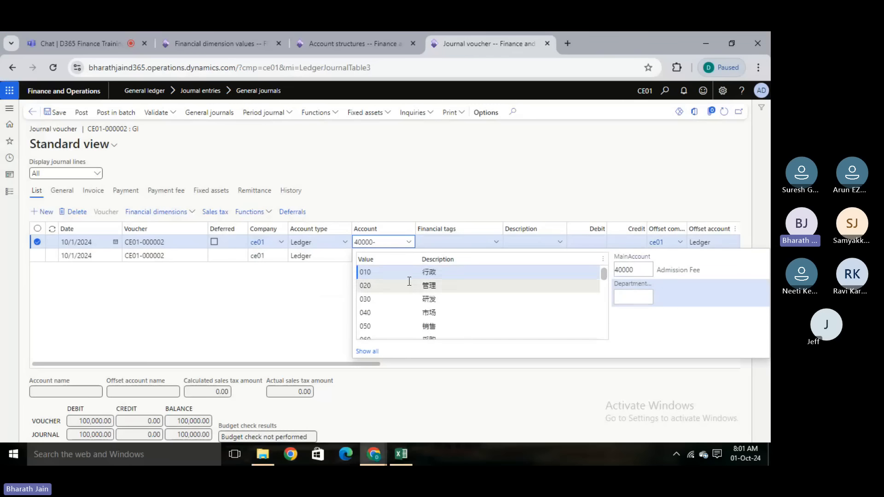
{"action": "left_click", "coordinate": [326, 330]}
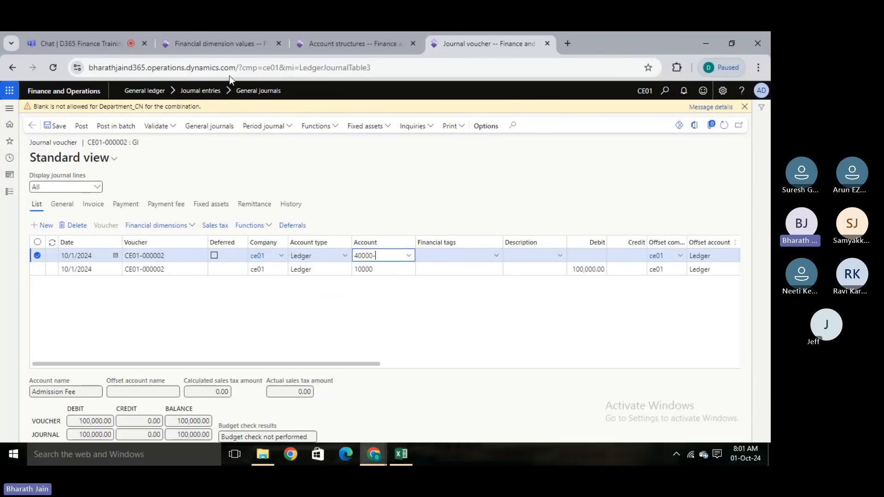
- Check the Department_CN segment of the CE01 Income account structure, then return to the journal voucher and dismiss the message
{"action": "left_click", "coordinate": [352, 42]}
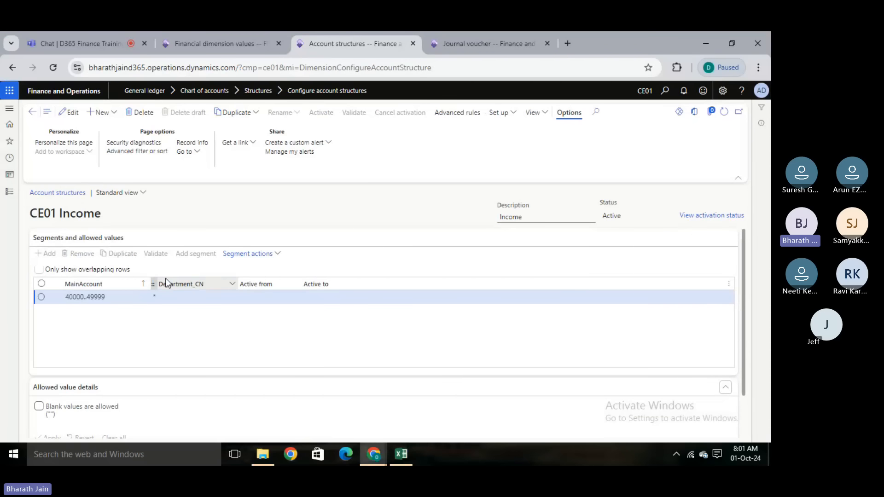
{"action": "left_click", "coordinate": [480, 33]}
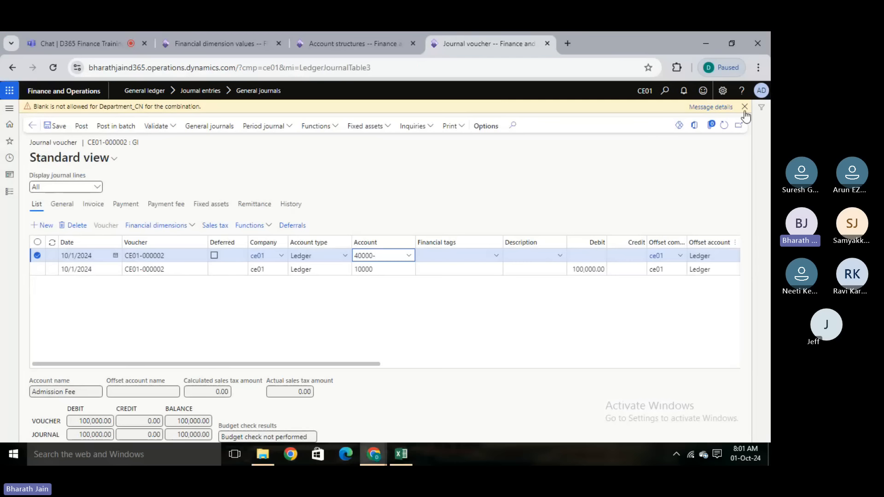
{"action": "left_click", "coordinate": [745, 107]}
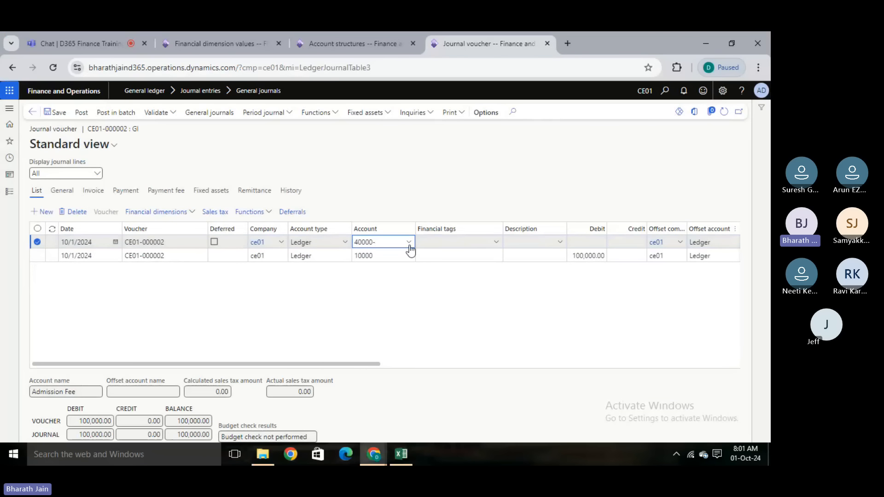
- Assign department HR to the 40000 Admission Fee line, enter a credit of 15000, and save it
{"action": "left_click", "coordinate": [409, 242]}
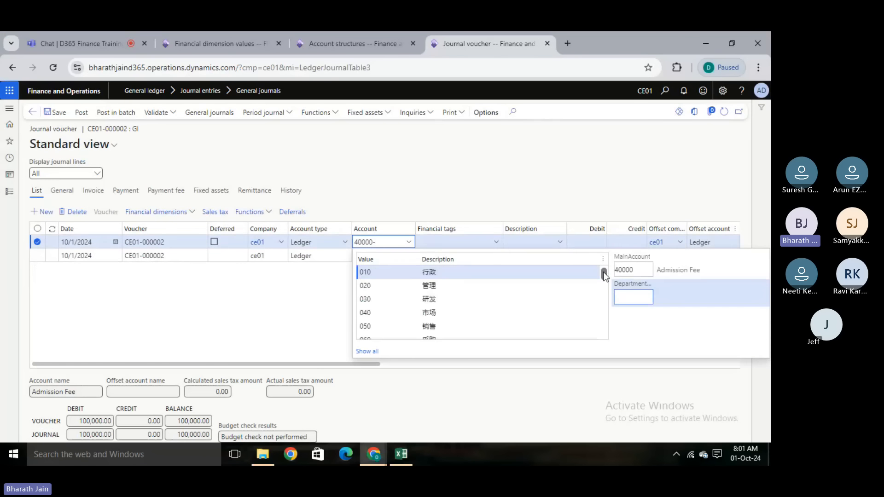
{"action": "left_click_drag", "start_coordinate": [605, 276], "coordinate": [567, 296]}
{"action": "left_click", "coordinate": [507, 307]}
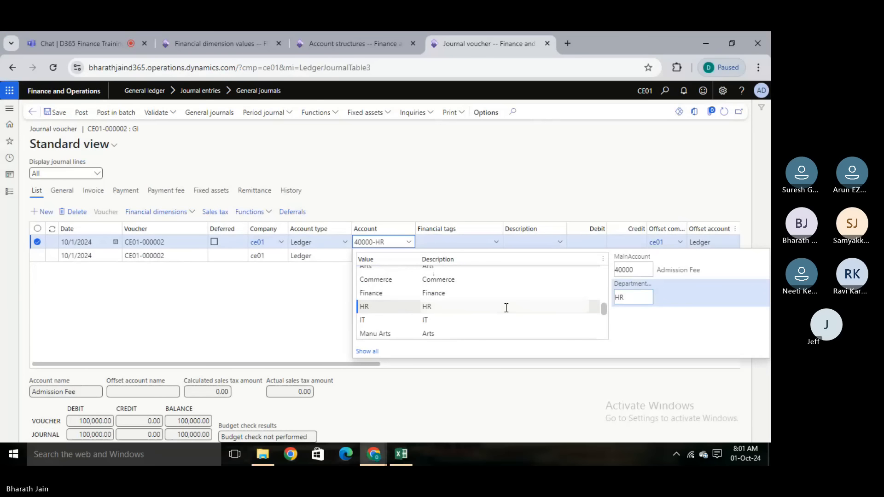
{"action": "left_click", "coordinate": [289, 320]}
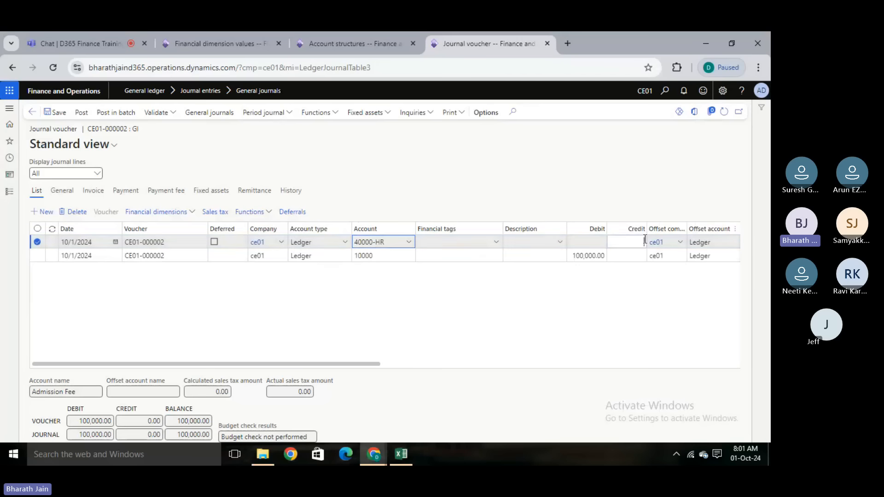
{"action": "left_click", "coordinate": [645, 240]}
{"action": "type", "text": "150000.00"}
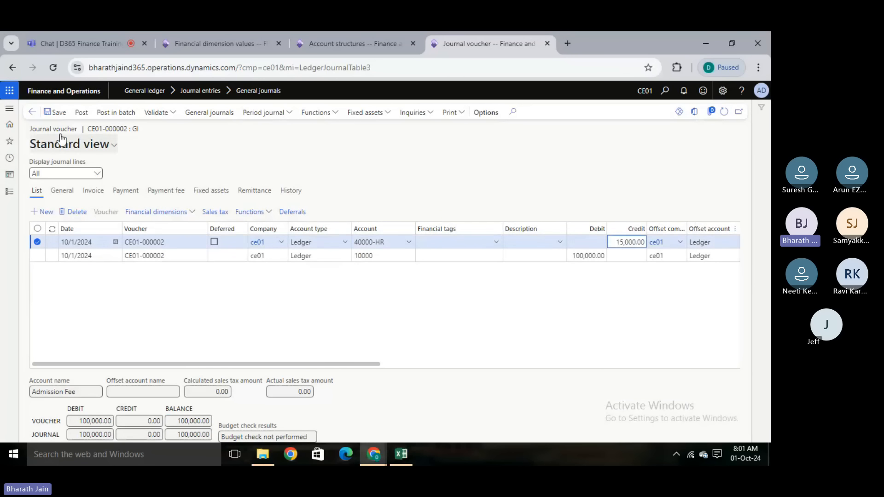
{"action": "left_click", "coordinate": [59, 113]}
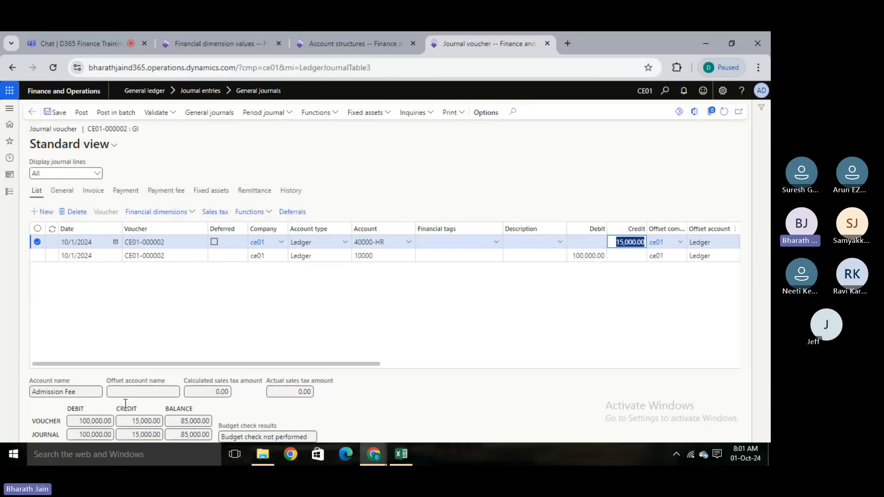
- Add a journal line for account 40000 Admission Fee with department Finance and a credit of 30000, and save it
{"action": "left_click", "coordinate": [43, 211]}
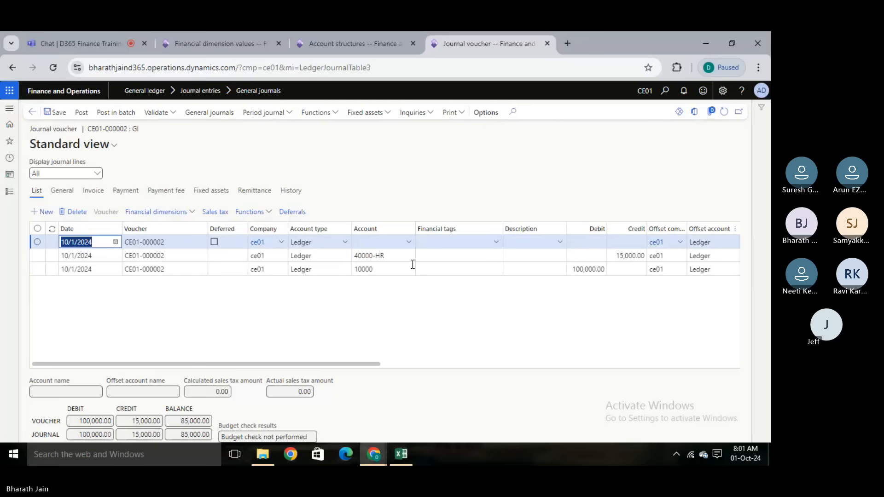
{"action": "left_click", "coordinate": [407, 244]}
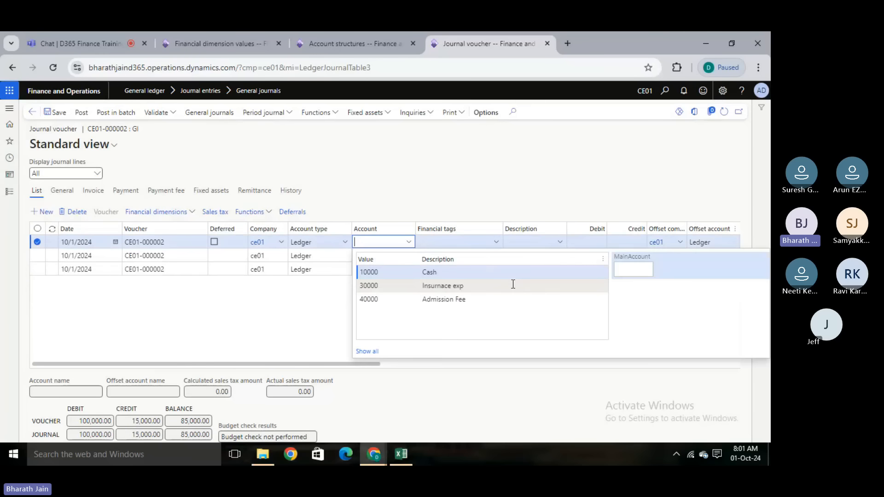
{"action": "left_click", "coordinate": [472, 300]}
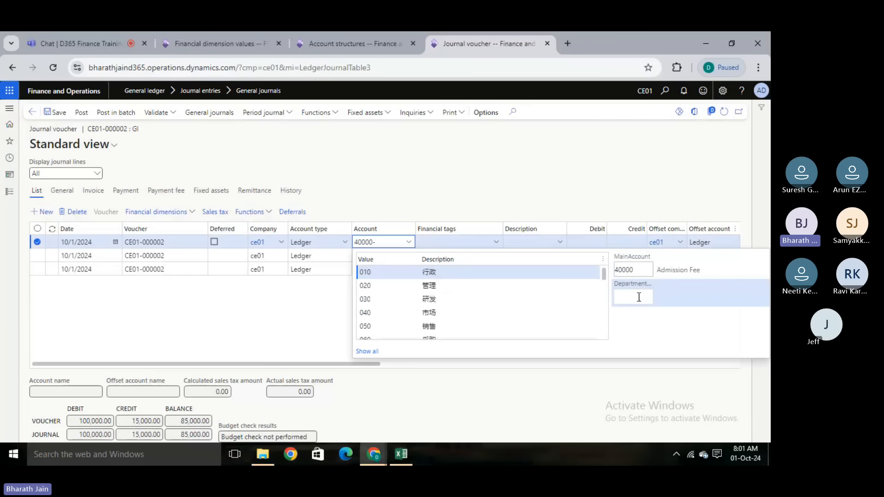
{"action": "left_click_drag", "start_coordinate": [605, 272], "coordinate": [604, 303]}
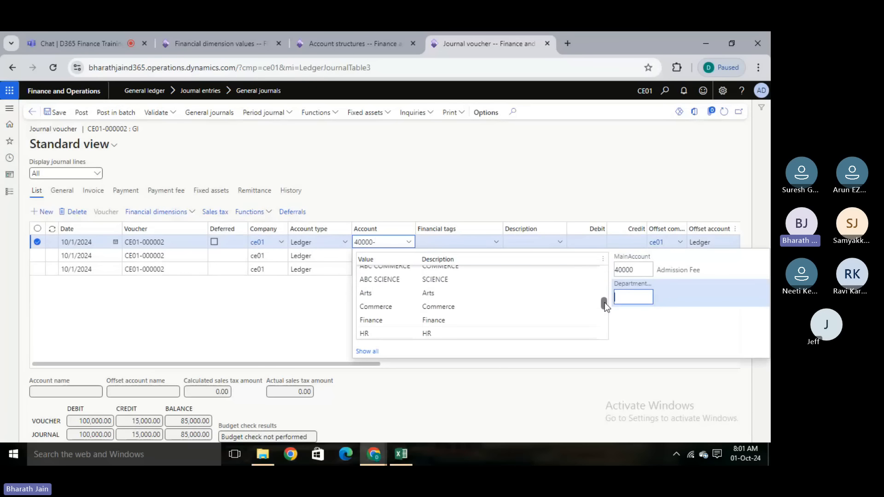
{"action": "left_click", "coordinate": [528, 321]}
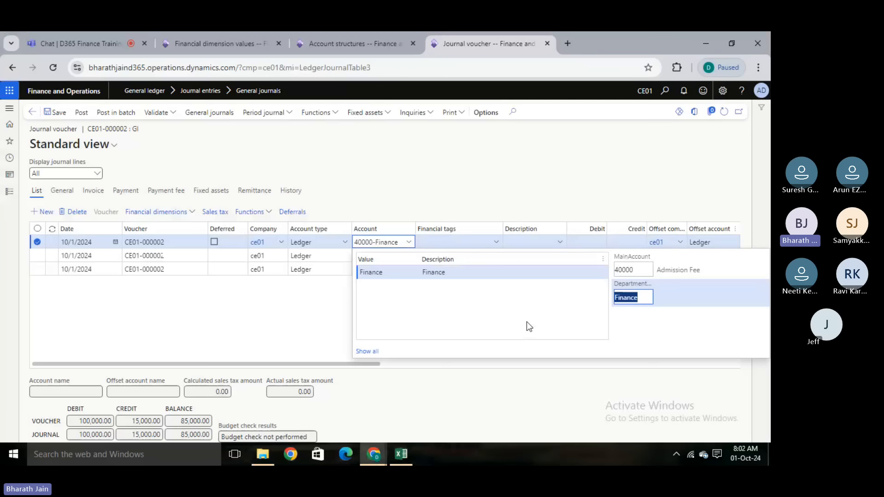
{"action": "left_click", "coordinate": [295, 324]}
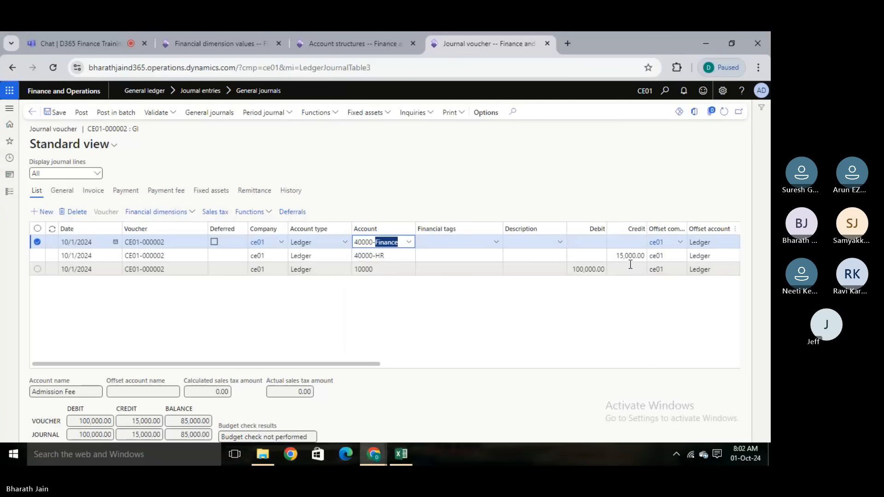
{"action": "left_click", "coordinate": [635, 242]}
{"action": "type", "text": "30000"}
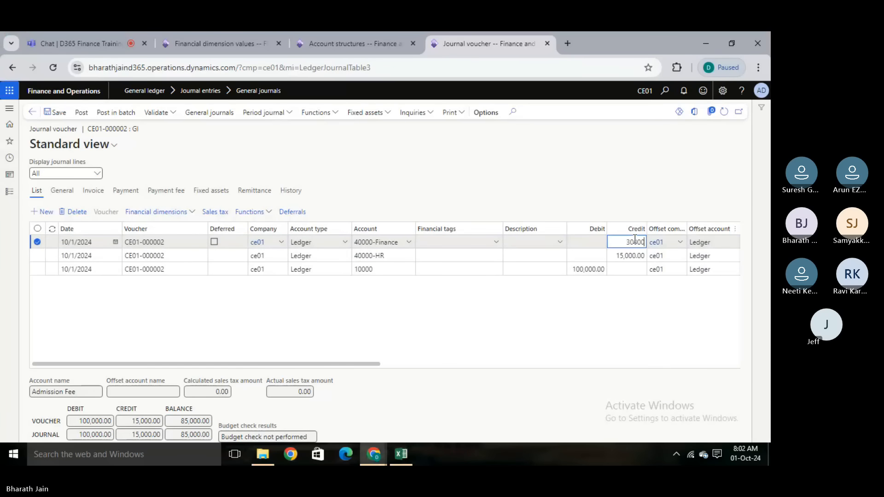
{"action": "left_click", "coordinate": [451, 343]}
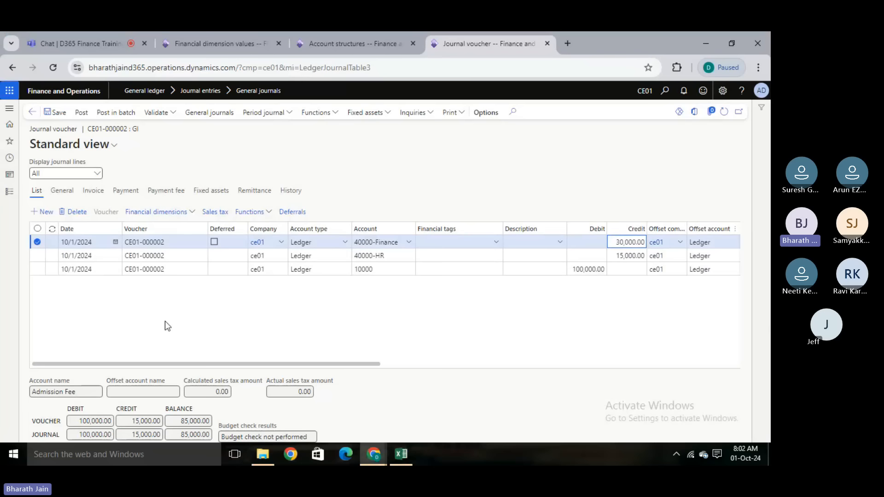
{"action": "left_click", "coordinate": [54, 113]}
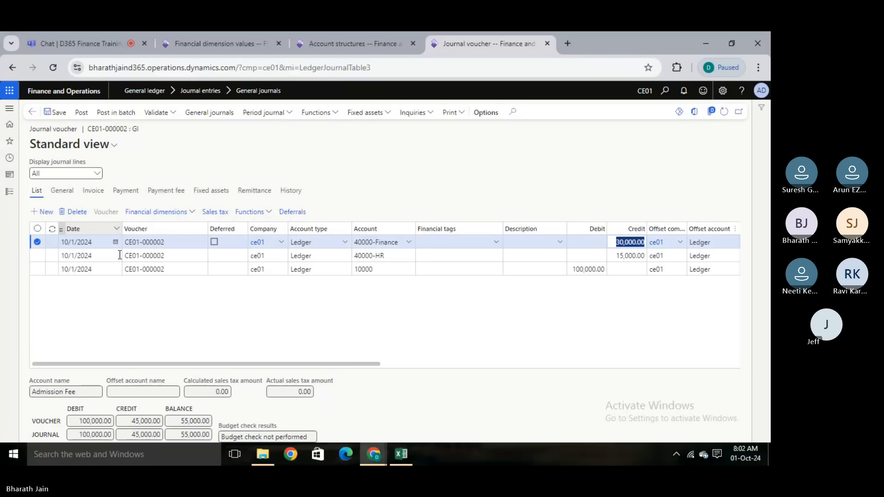
- Add a journal line for account 40000 Admission Fee with department Marketing and a credit of 55000, and save it
{"action": "left_click", "coordinate": [38, 212]}
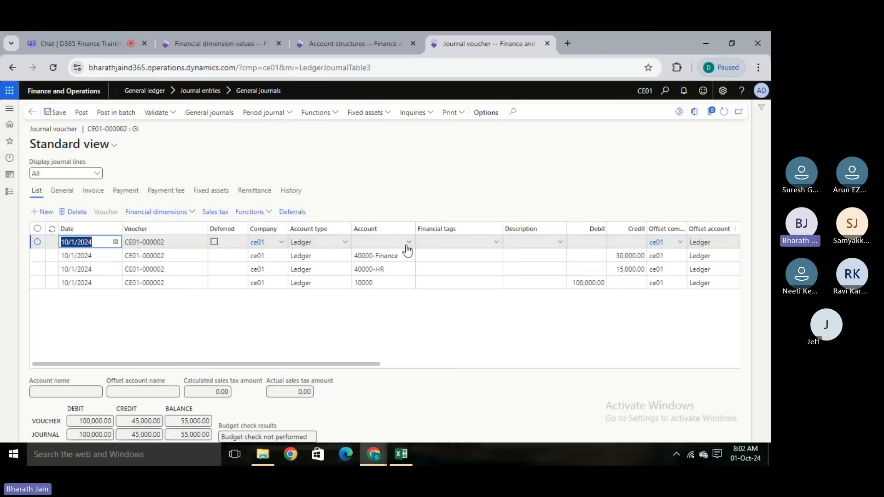
{"action": "left_click", "coordinate": [408, 243]}
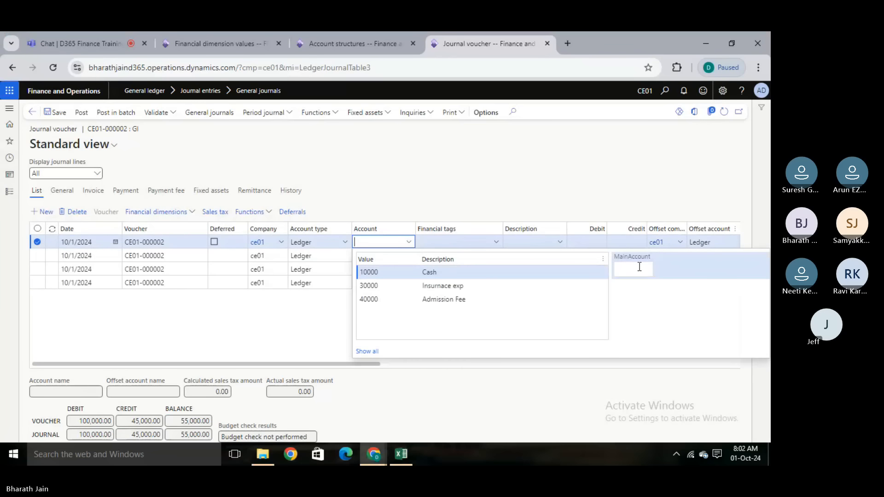
{"action": "left_click", "coordinate": [505, 299]}
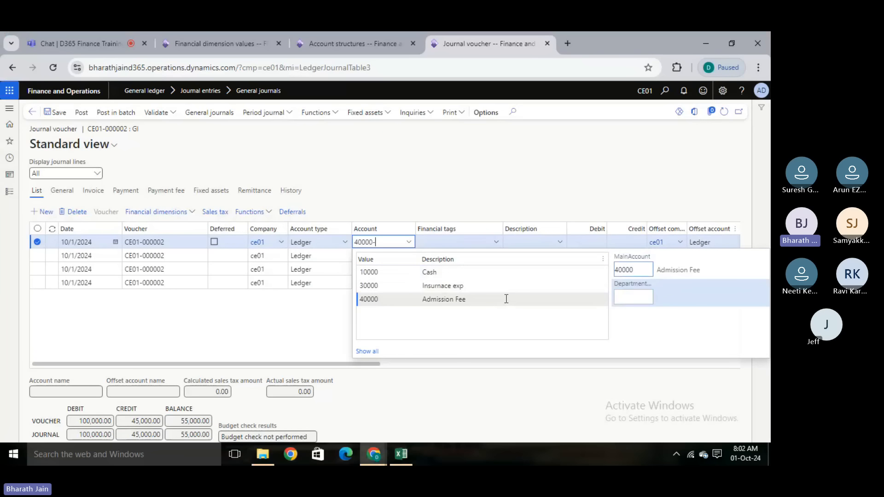
{"action": "left_click", "coordinate": [629, 297]}
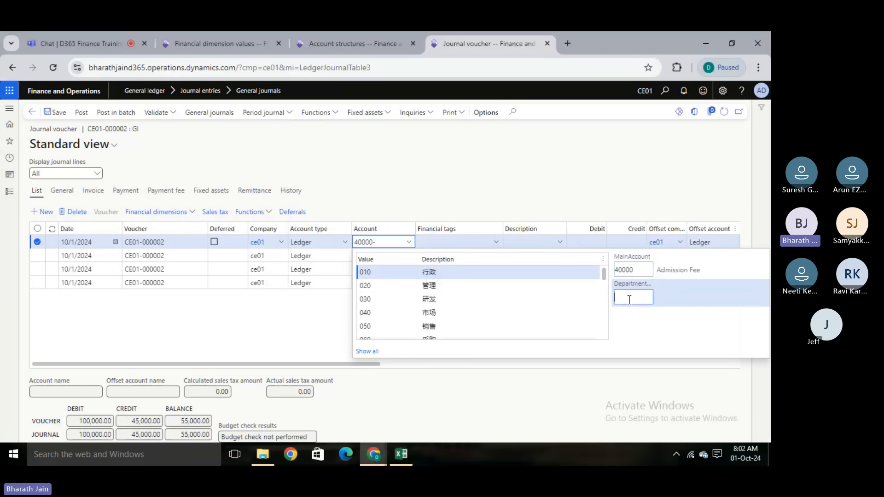
{"action": "left_click_drag", "start_coordinate": [603, 272], "coordinate": [605, 320]}
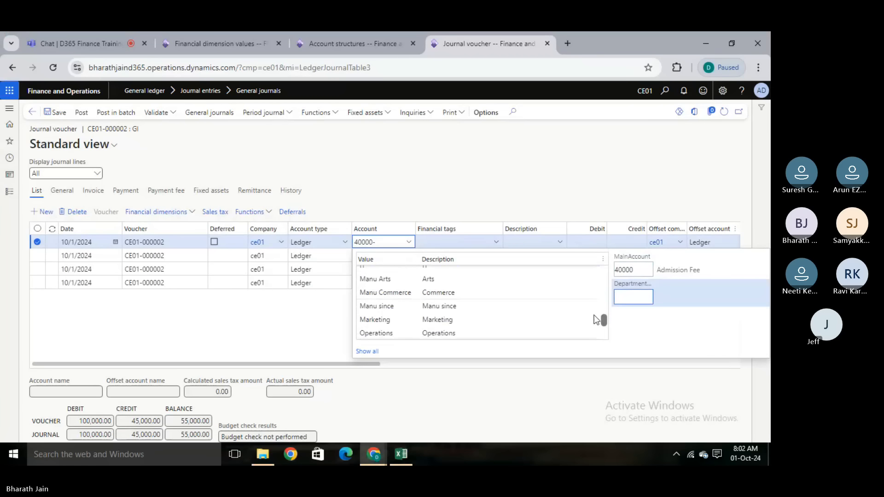
{"action": "left_click", "coordinate": [570, 321]}
{"action": "left_click", "coordinate": [305, 310]}
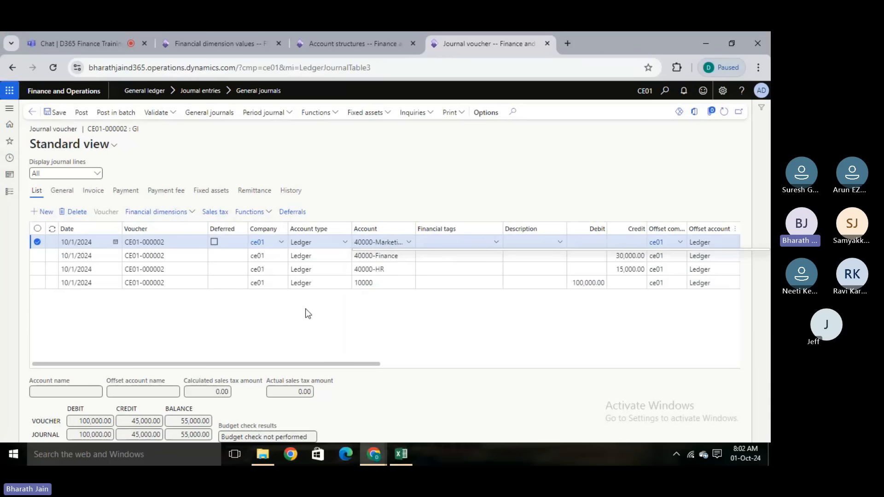
{"action": "left_click", "coordinate": [632, 241]}
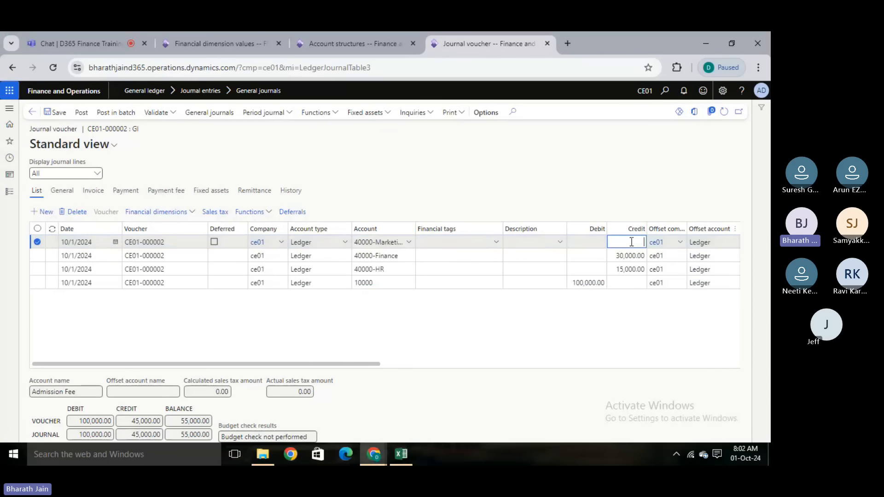
{"action": "type", "text": "5500"}
{"action": "type", "text": "0"}
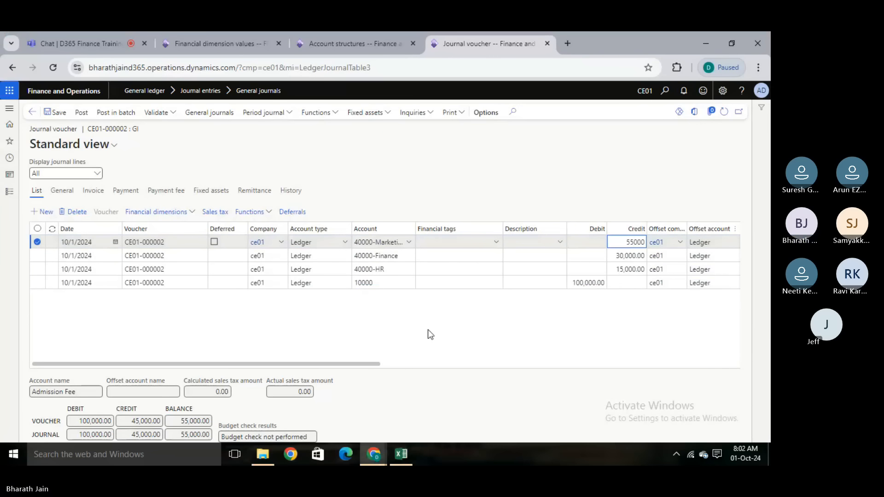
{"action": "left_click", "coordinate": [184, 311]}
{"action": "left_click", "coordinate": [63, 114]}
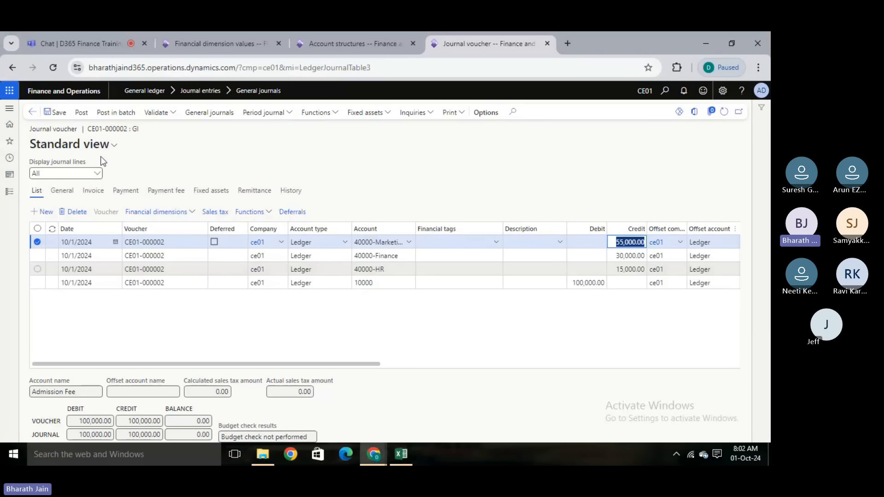
- Post the journal and open its voucher transactions to review the ledger accounts and amounts by department
{"action": "left_click", "coordinate": [83, 114]}
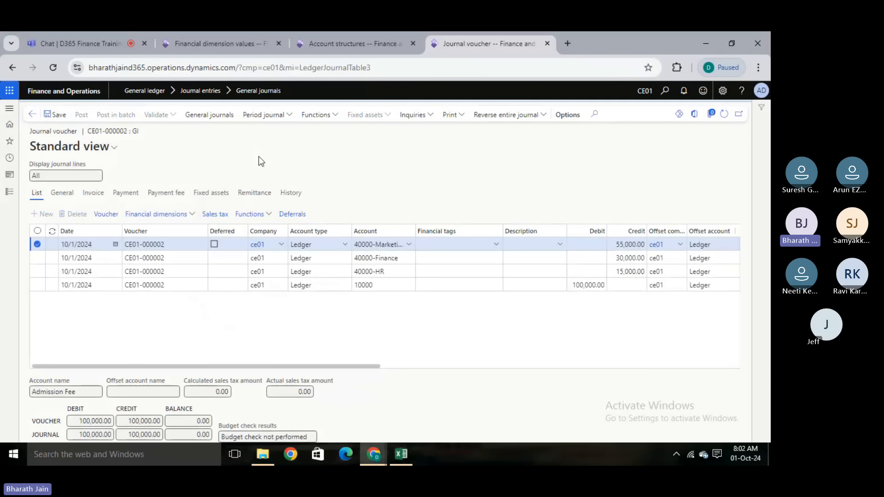
{"action": "left_click", "coordinate": [404, 337]}
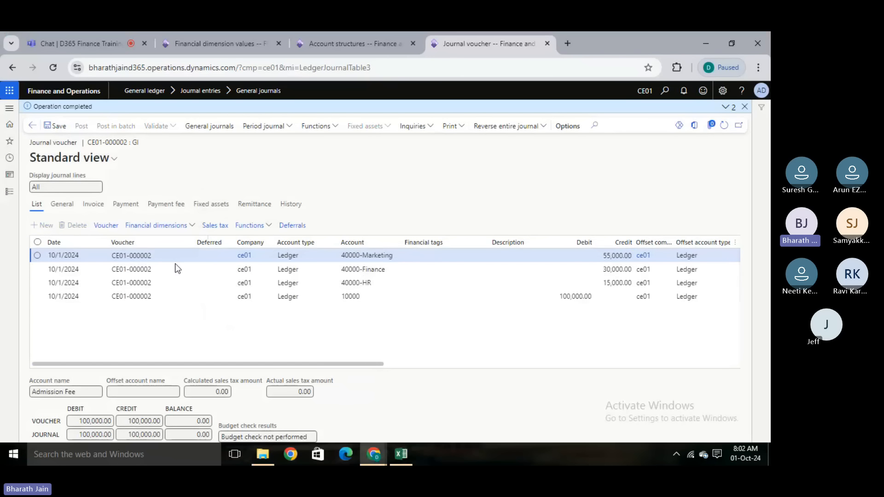
{"action": "left_click", "coordinate": [118, 225]}
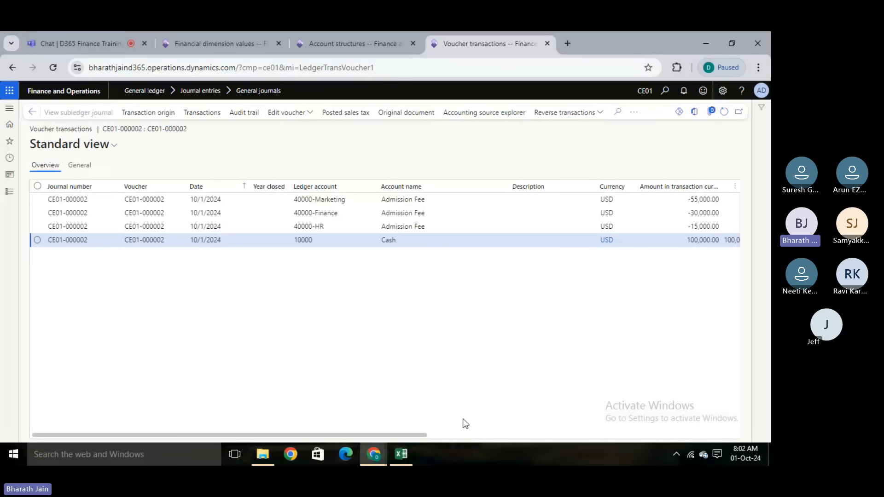
{"action": "left_click_drag", "start_coordinate": [425, 434], "coordinate": [492, 429]}
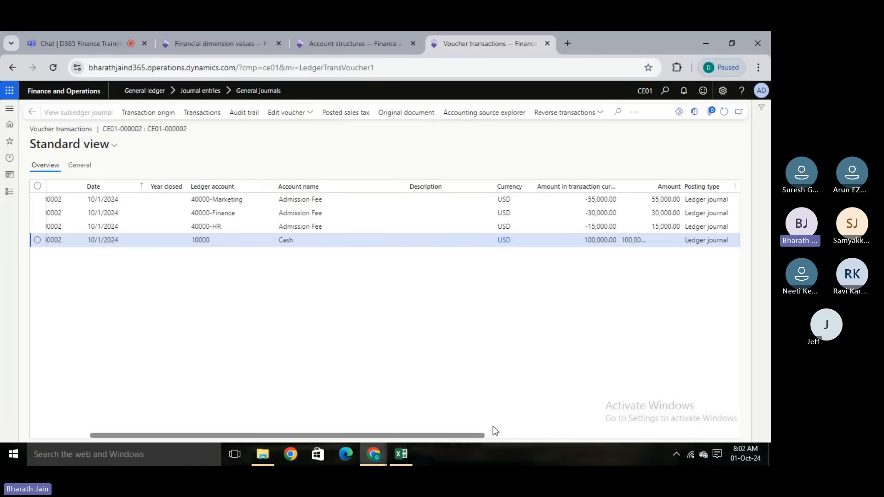
{"action": "left_click", "coordinate": [579, 247]}
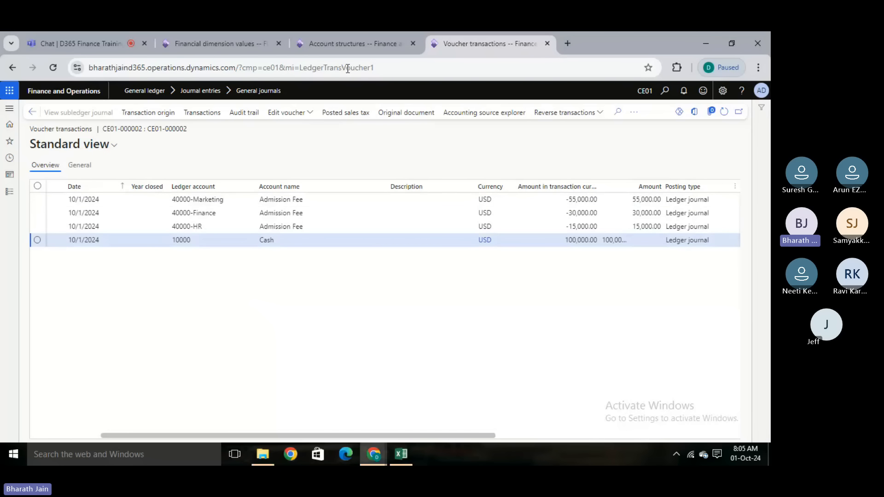
- Find and open the Trial balance inquiry for company CE01 in place of the Account structures page
{"action": "left_click", "coordinate": [361, 40]}
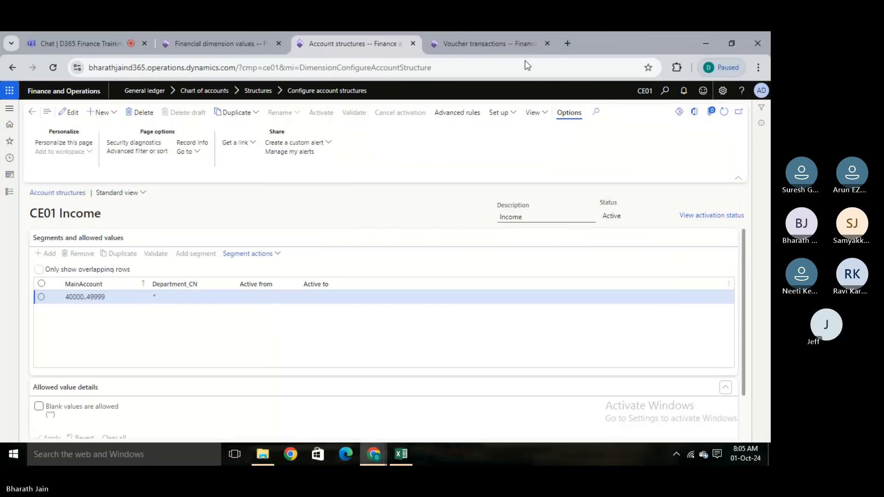
{"action": "left_click", "coordinate": [665, 95]}
{"action": "type", "text": "t"}
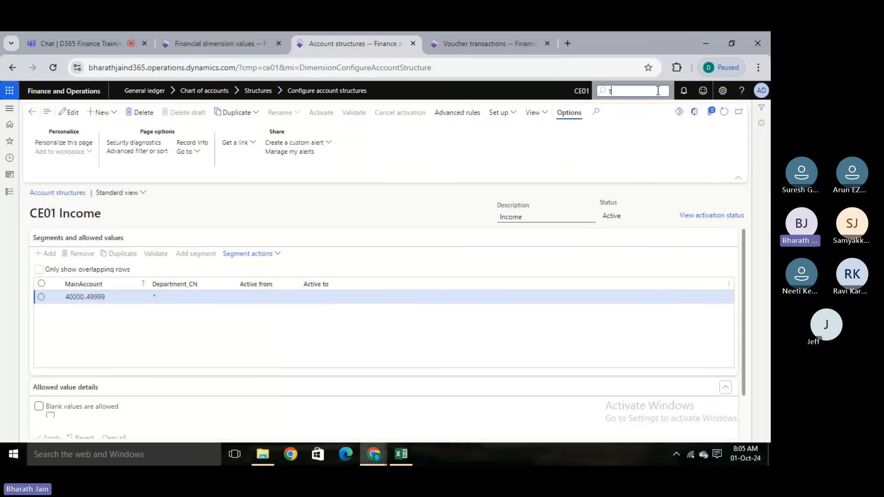
{"action": "type", "text": "rial bal"}
{"action": "key", "text": "Return"}
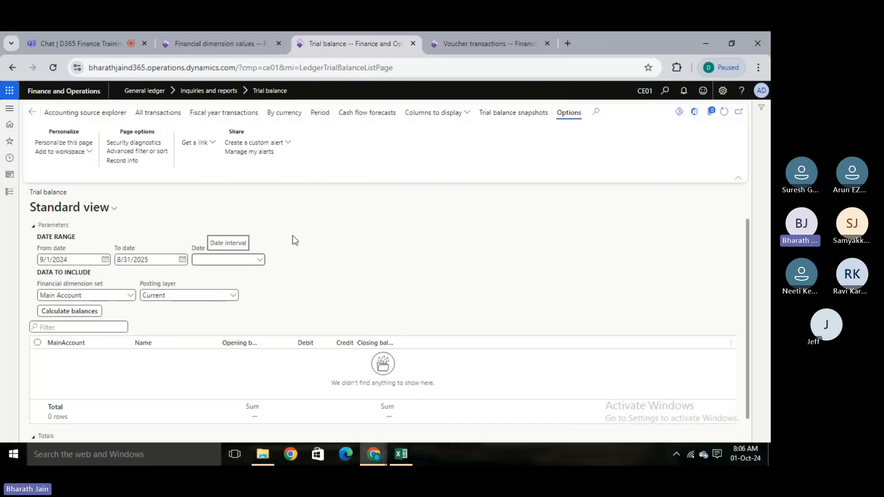
- Open the Financial dimension sets page under the General ledger chart of accounts dimensions, in place of the voucher transactions
{"action": "left_click", "coordinate": [468, 36]}
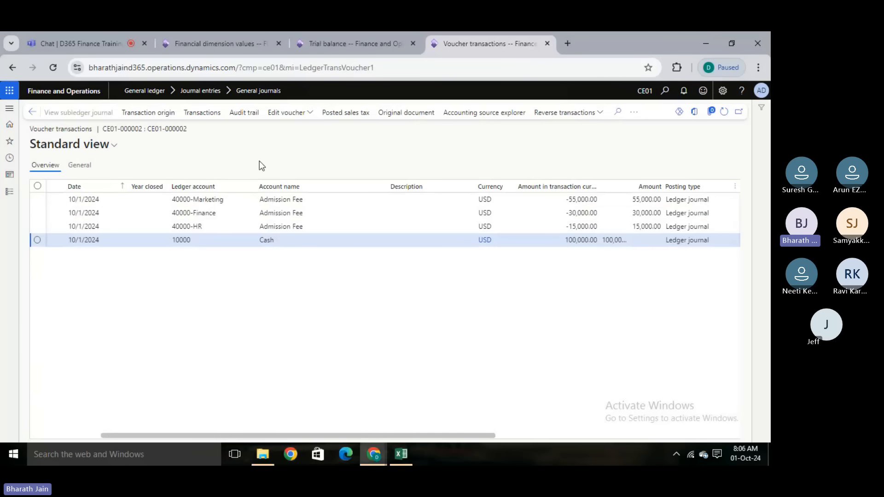
{"action": "left_click", "coordinate": [11, 197]}
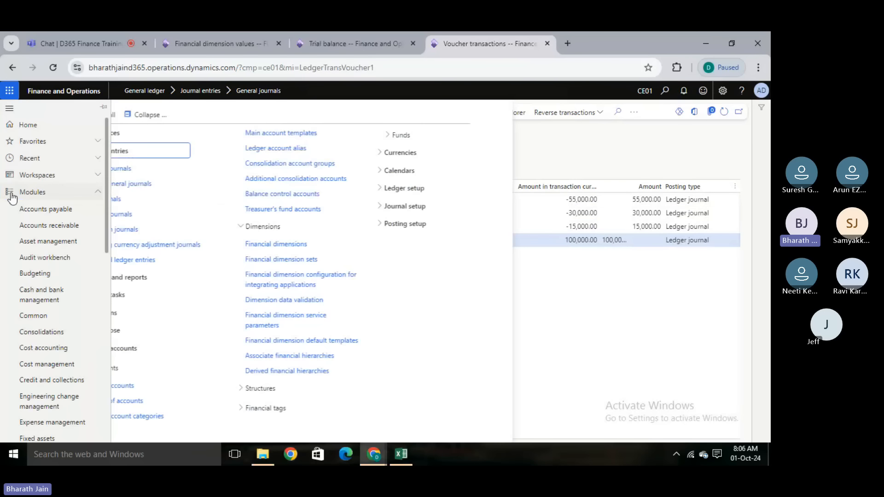
{"action": "left_click", "coordinate": [192, 120]}
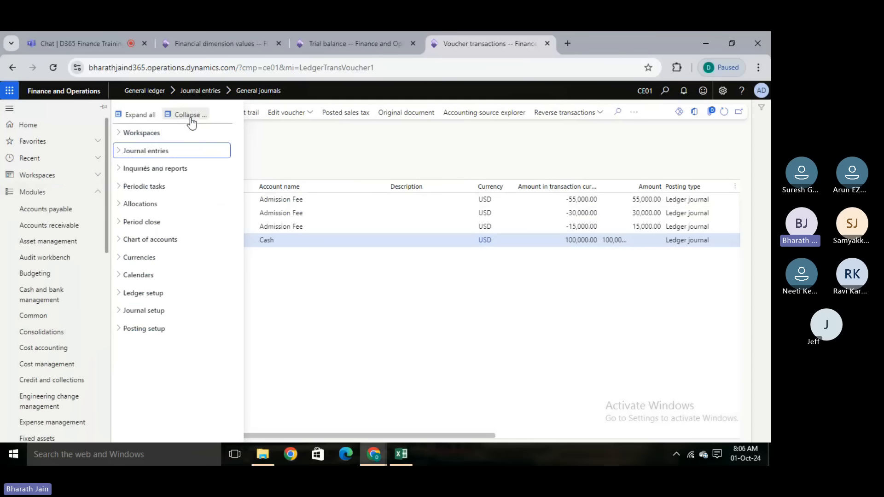
{"action": "left_click_drag", "start_coordinate": [105, 231], "coordinate": [107, 313]}
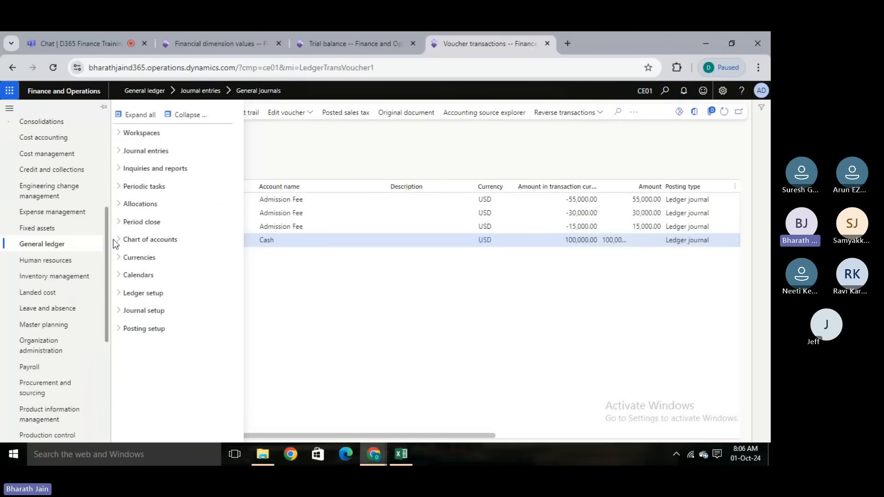
{"action": "left_click", "coordinate": [134, 240]}
{"action": "left_click", "coordinate": [149, 281]}
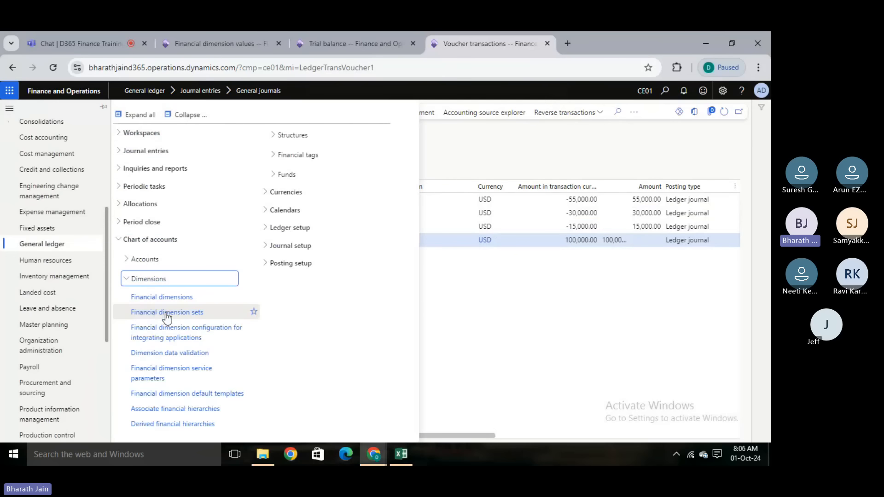
{"action": "left_click", "coordinate": [169, 314]}
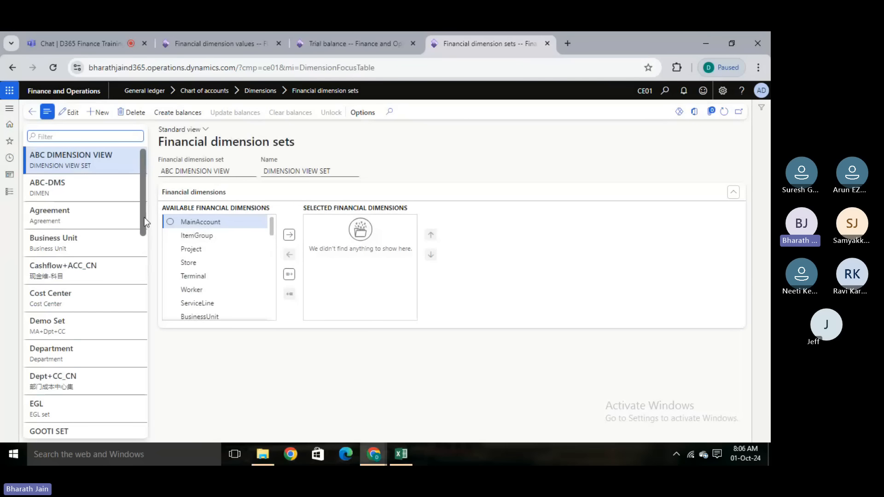
- Review the dimensions selected in the EGL financial dimension set and check the set field on the trial balance
{"action": "left_click_drag", "start_coordinate": [144, 217], "coordinate": [142, 259]}
{"action": "left_click", "coordinate": [88, 276]}
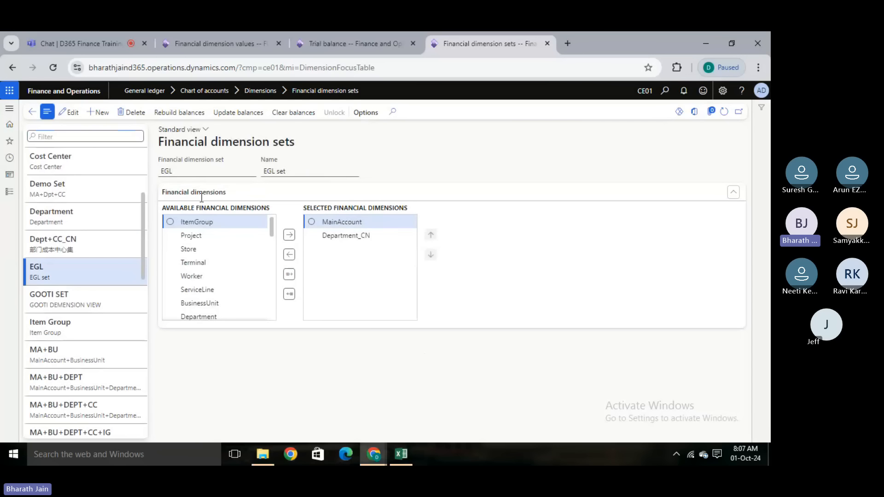
{"action": "left_click", "coordinate": [335, 38]}
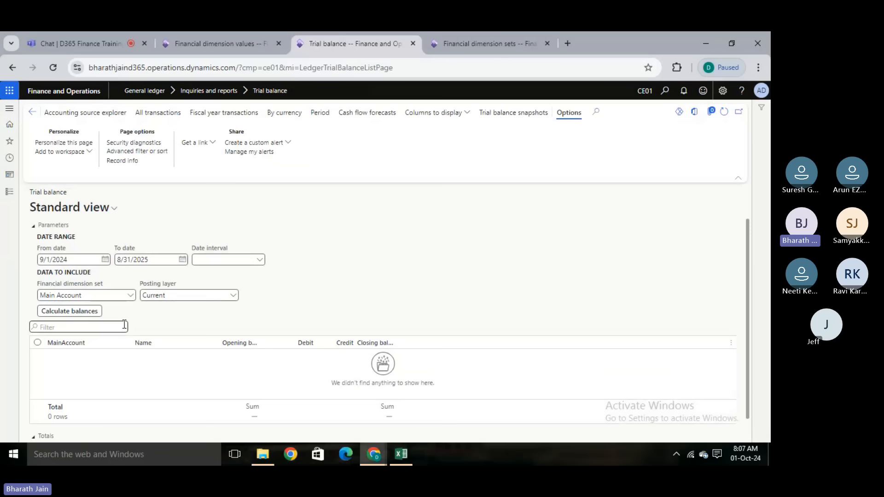
{"action": "left_click", "coordinate": [496, 37]}
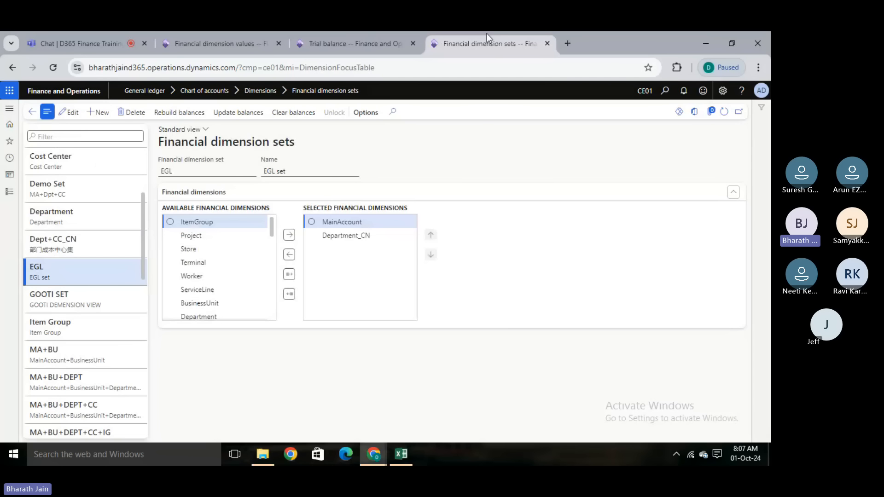
- Create a financial dimension set with the ID dtrtgh and add MainAccount to its selected dimensions
{"action": "left_click", "coordinate": [99, 113]}
{"action": "type", "text": "d"}
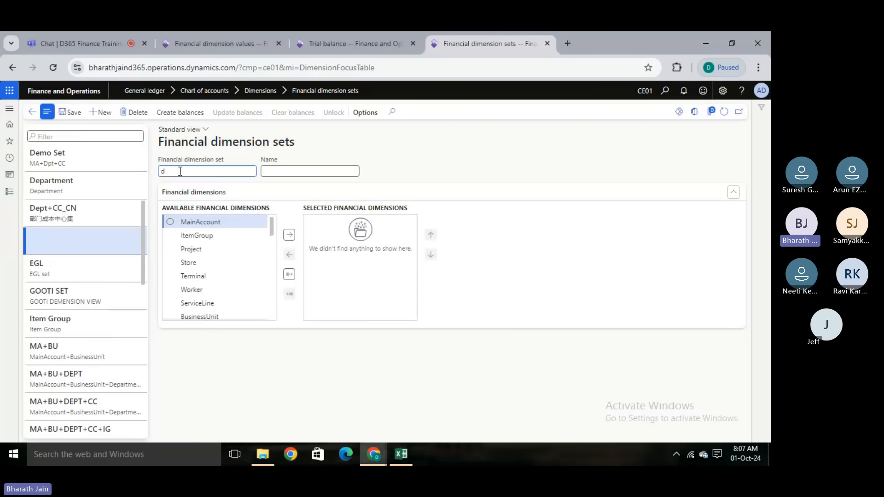
{"action": "type", "text": "trtgh"}
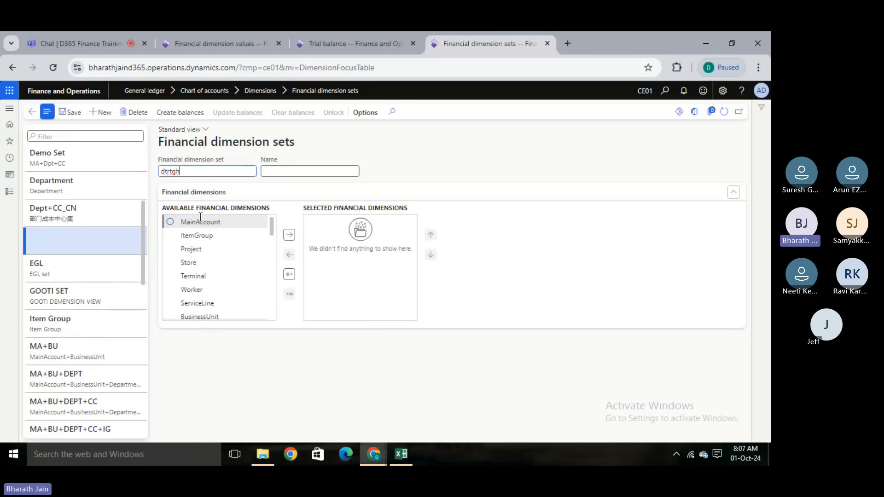
{"action": "left_click", "coordinate": [170, 222]}
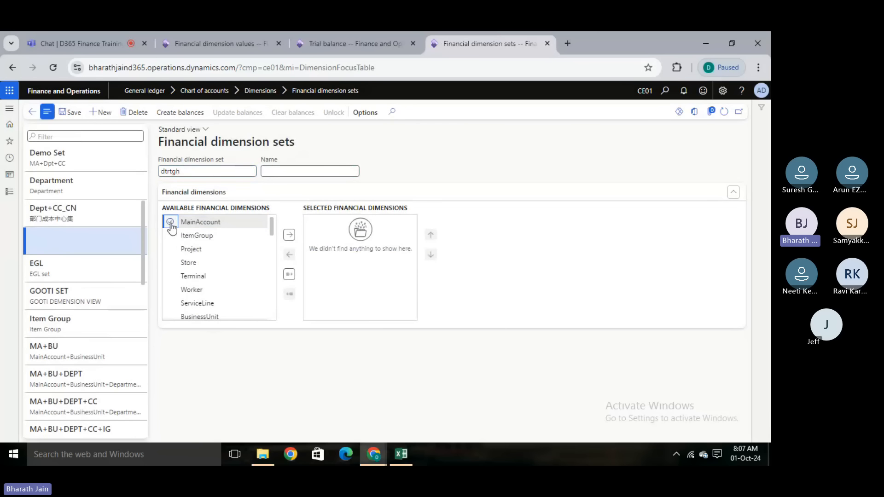
{"action": "left_click", "coordinate": [291, 236]}
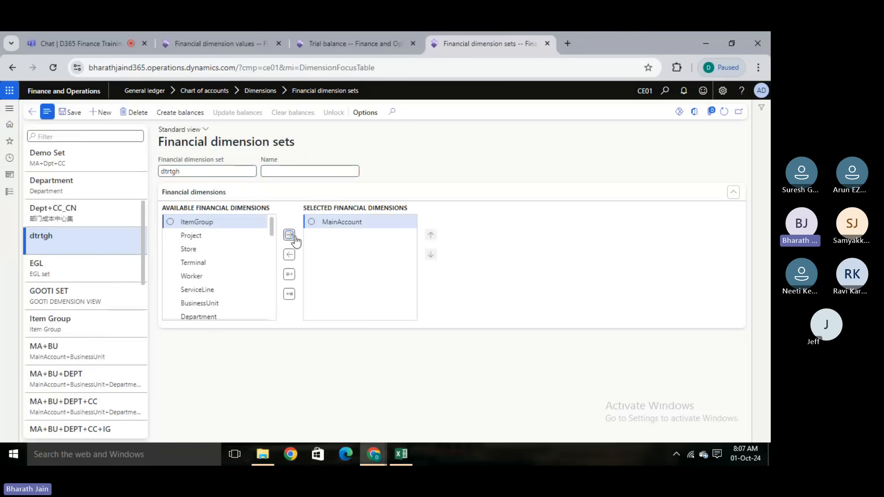
- Add Worker and Department to the dtrtgh set's selected dimensions, placing Department above Worker
{"action": "left_click", "coordinate": [171, 277]}
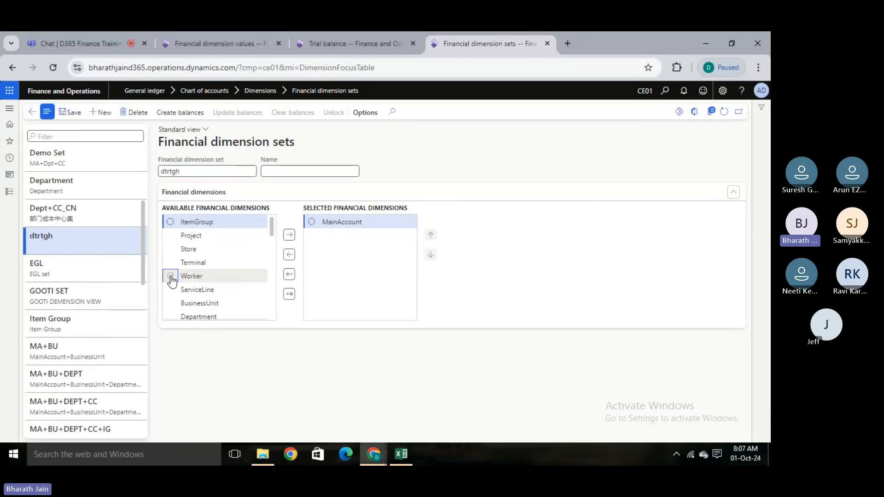
{"action": "left_click", "coordinate": [289, 236]}
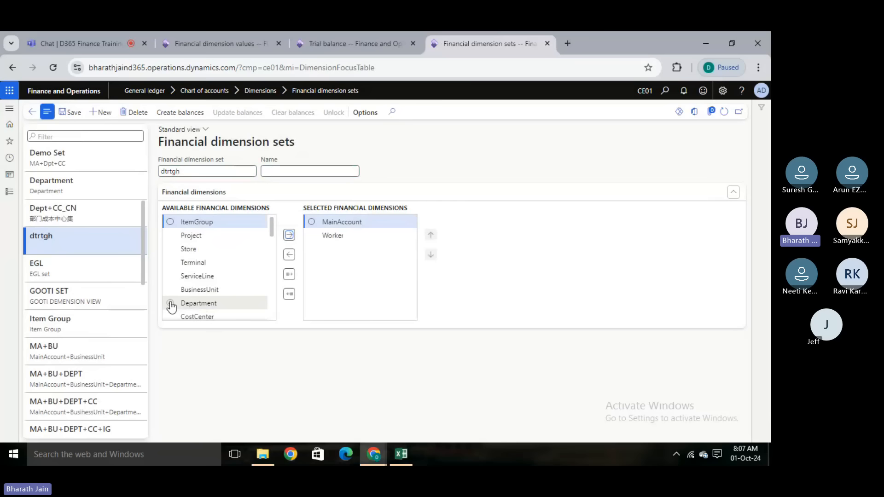
{"action": "left_click", "coordinate": [171, 304]}
{"action": "left_click", "coordinate": [289, 236]}
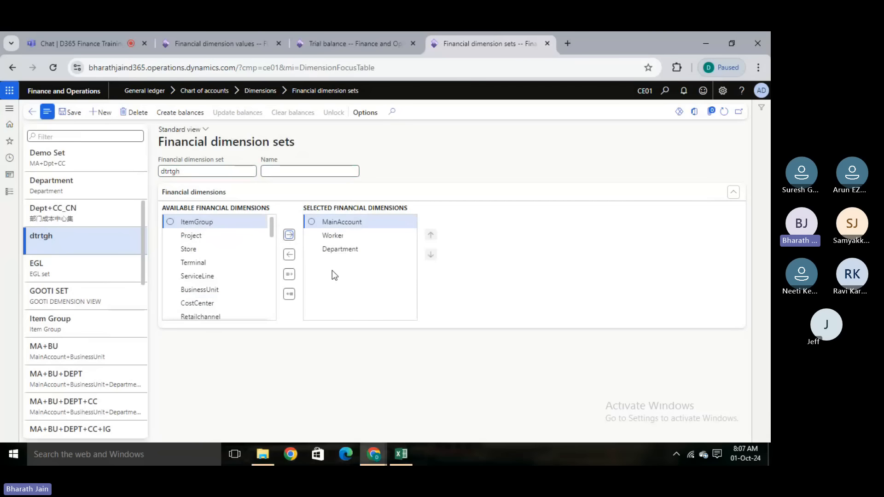
{"action": "left_click", "coordinate": [356, 250]}
{"action": "left_click", "coordinate": [430, 234]}
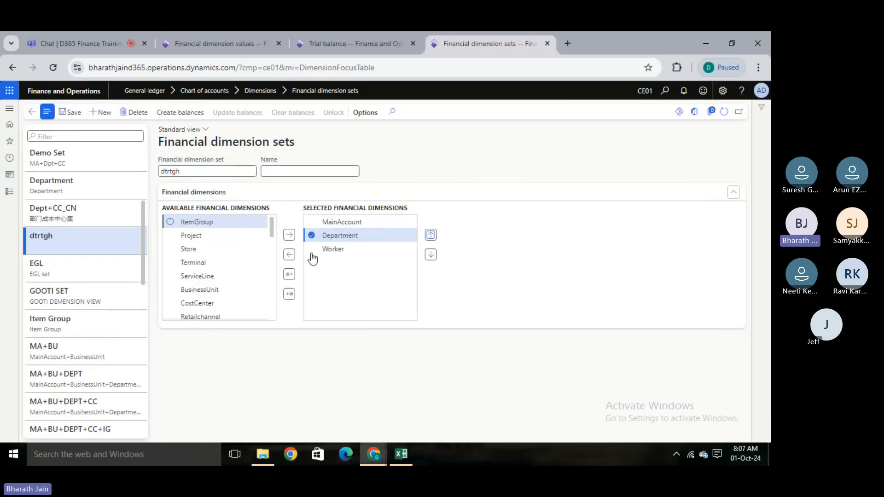
- Remove Worker from the selected dimensions and delete the dtrtgh dimension set
{"action": "left_click", "coordinate": [312, 235]}
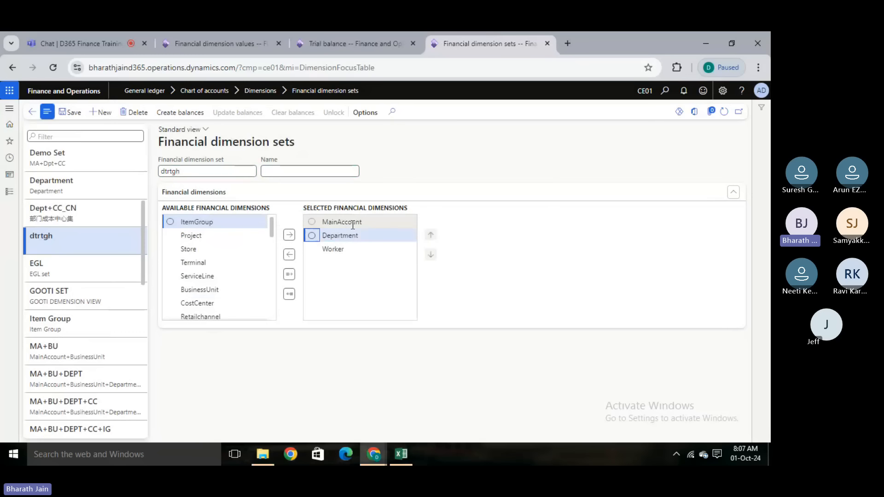
{"action": "left_click", "coordinate": [311, 251]}
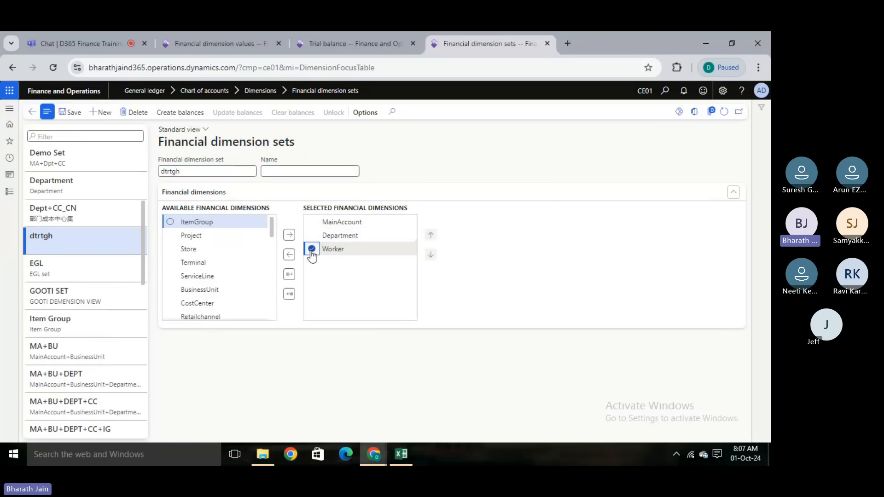
{"action": "left_click", "coordinate": [289, 255]}
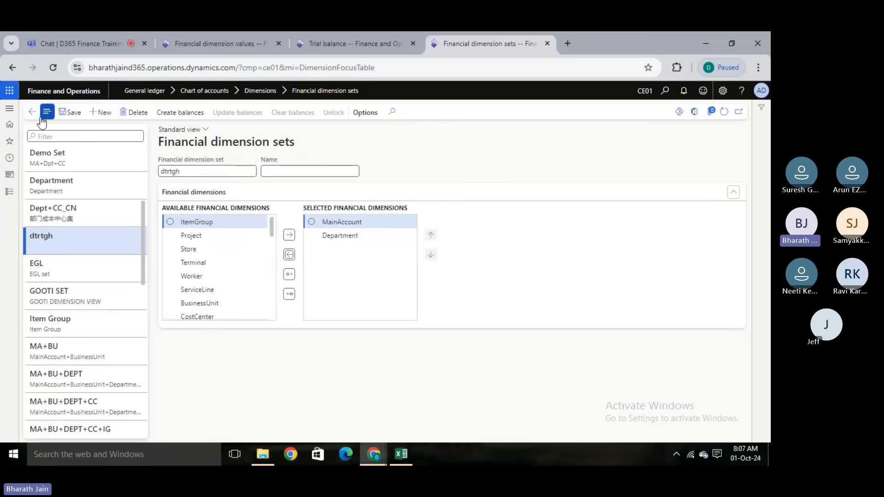
{"action": "left_click", "coordinate": [138, 114]}
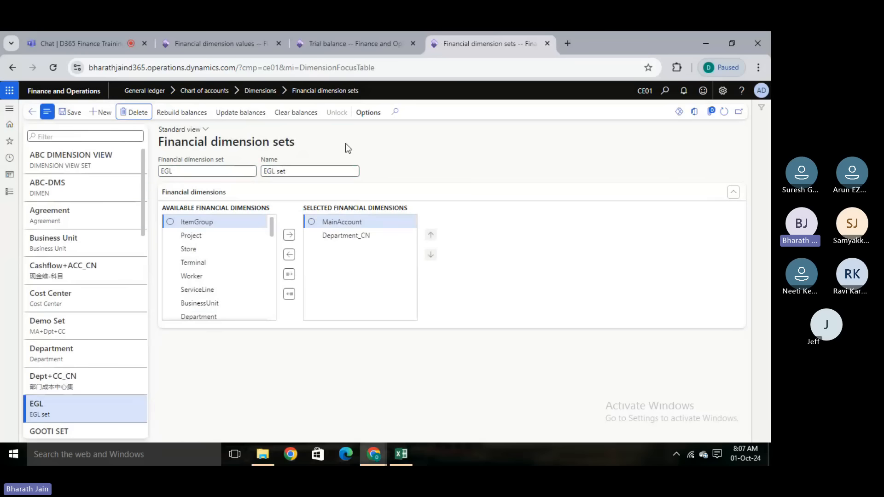
- Try to calculate the trial balance for the Main Account dimension set with a from date of 8/1/2024
{"action": "left_click", "coordinate": [328, 50]}
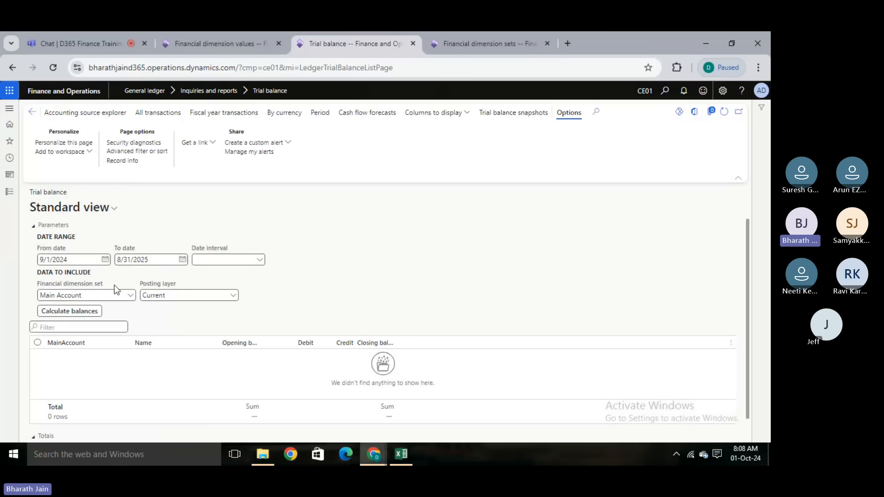
{"action": "left_click", "coordinate": [106, 260]}
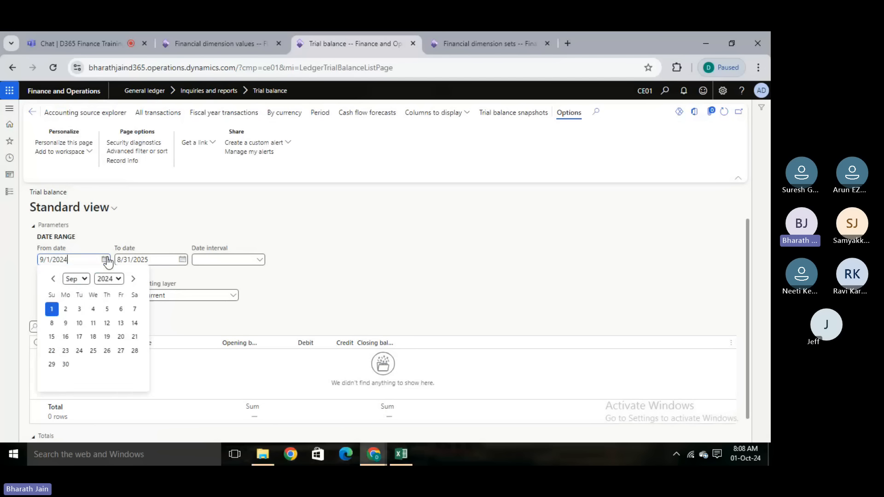
{"action": "left_click", "coordinate": [53, 279]}
{"action": "left_click", "coordinate": [108, 309]}
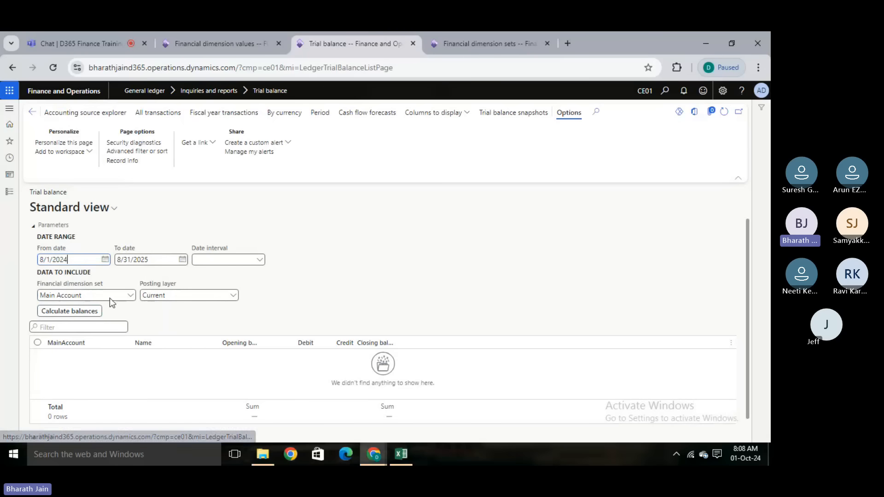
{"action": "left_click", "coordinate": [71, 311]}
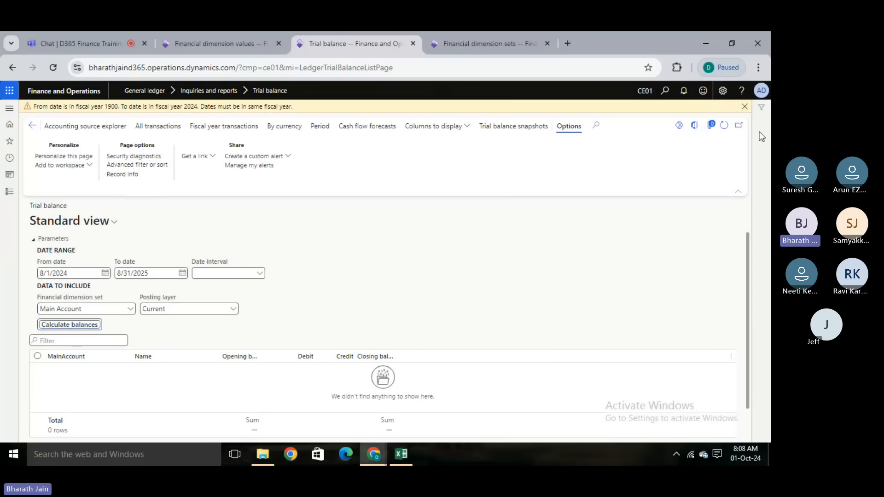
{"action": "left_click", "coordinate": [745, 107]}
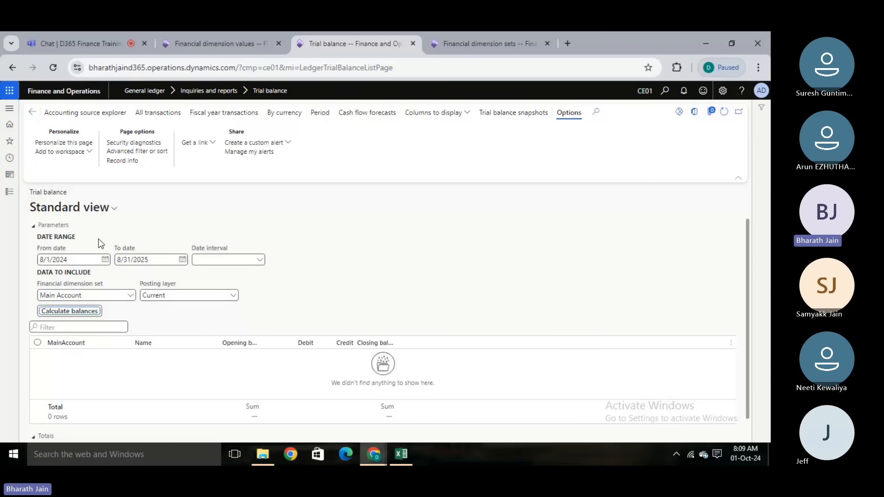
- Set the trial balance from date to 9/1/2024 and calculate the balances for the Main Account dimension set
{"action": "left_click", "coordinate": [105, 259]}
{"action": "left_click", "coordinate": [134, 279]}
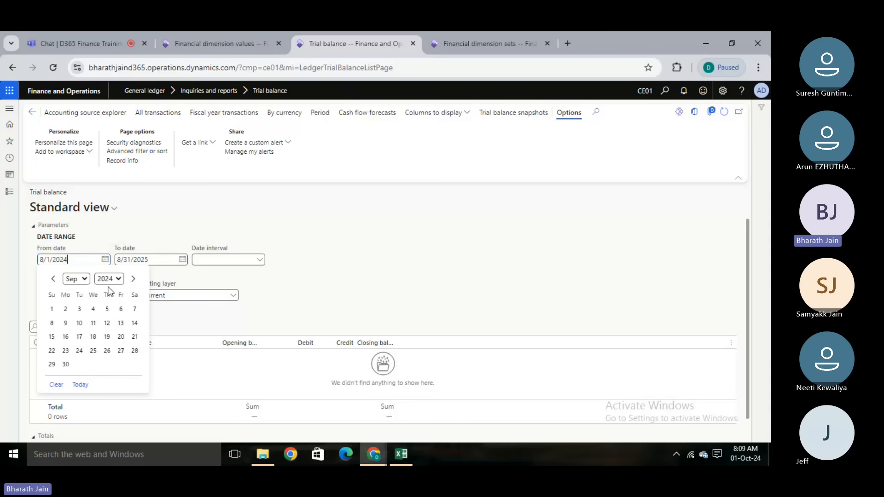
{"action": "left_click", "coordinate": [52, 310]}
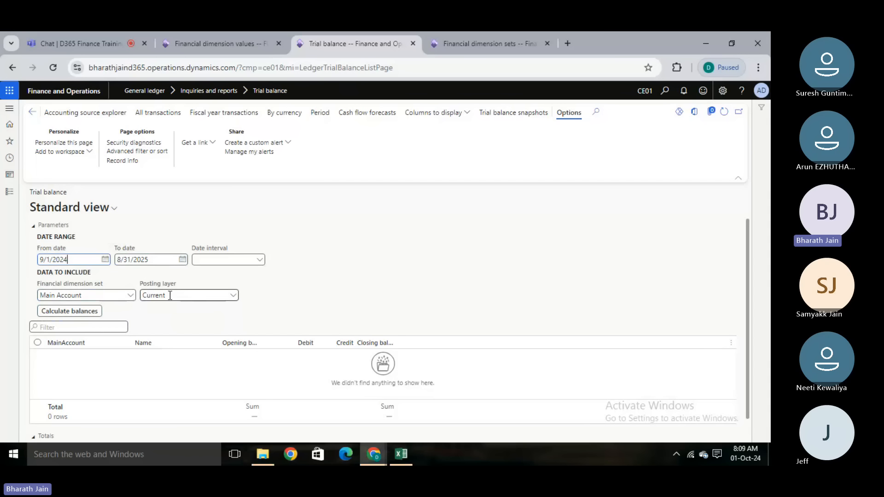
{"action": "left_click", "coordinate": [73, 314]}
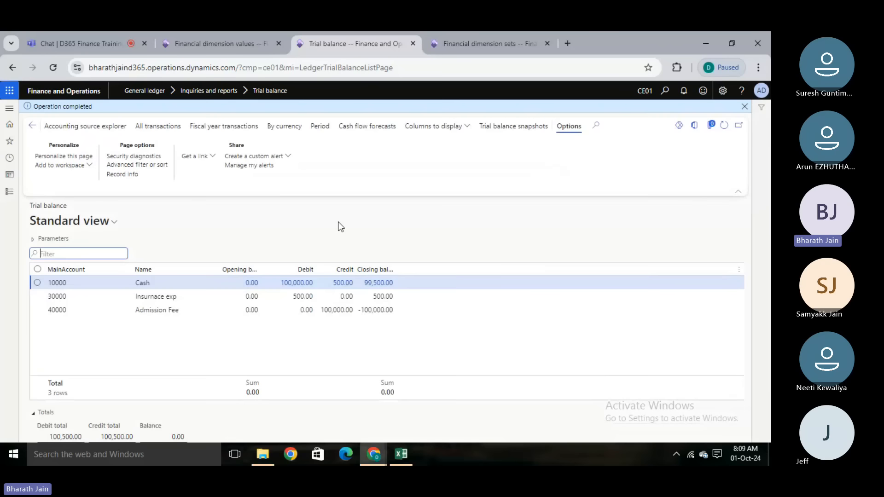
- Switch to the Teams meeting and admit the participant waiting in the lobby
{"action": "left_click", "coordinate": [95, 43]}
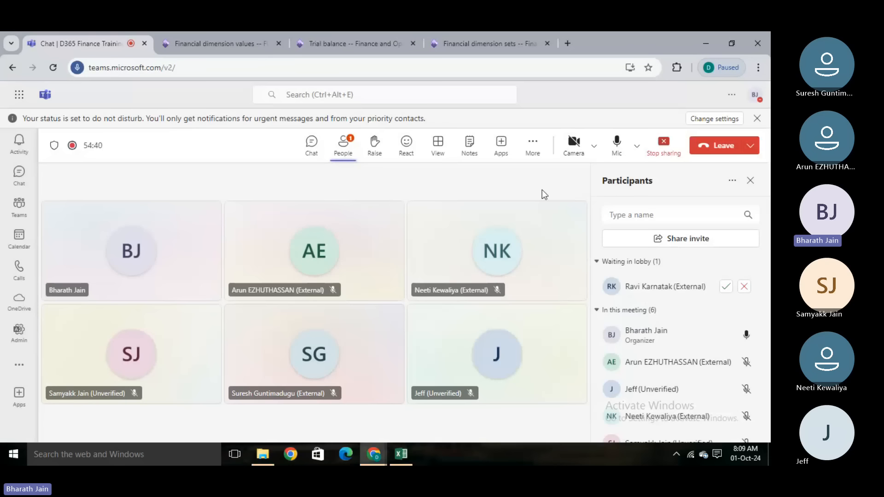
{"action": "left_click", "coordinate": [732, 286]}
- Return to the trial balance and open the transactions behind account 40000 Admission Fee
{"action": "left_click", "coordinate": [352, 46]}
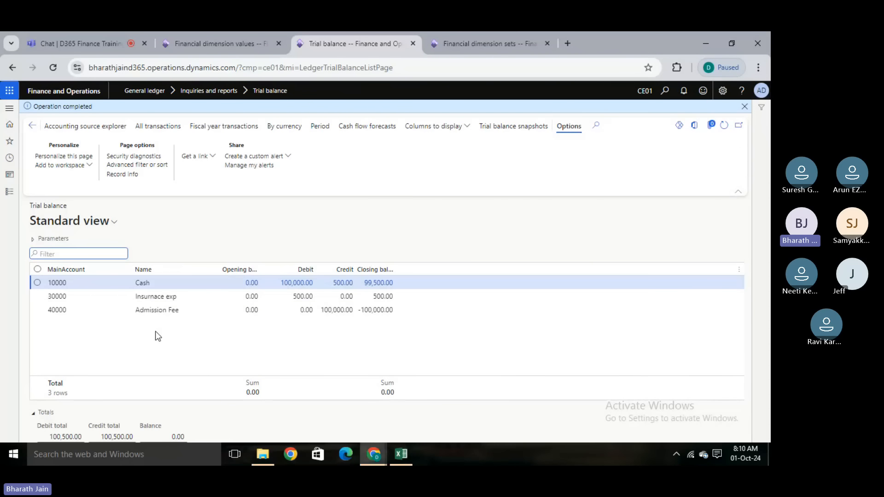
{"action": "left_click", "coordinate": [175, 310]}
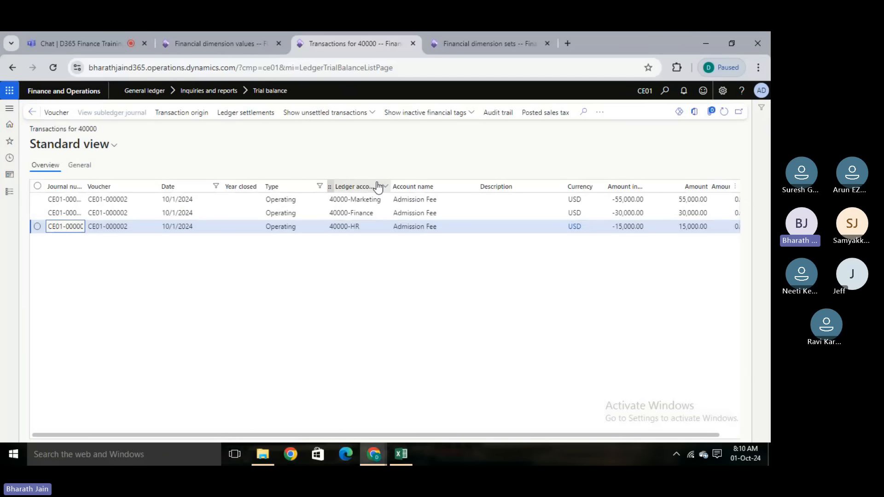
- Return from the account transactions to the trial balance and calculate the balances with the EGL financial dimension set
{"action": "left_click", "coordinate": [29, 114]}
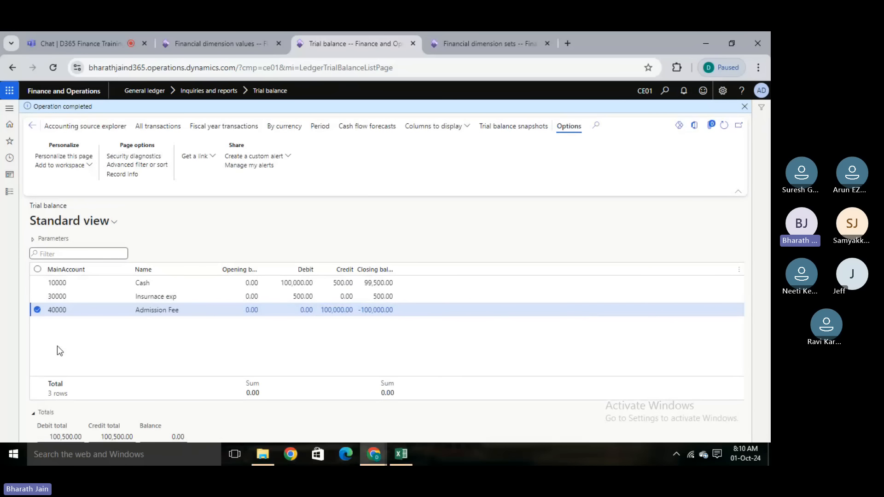
{"action": "left_click", "coordinate": [37, 311]}
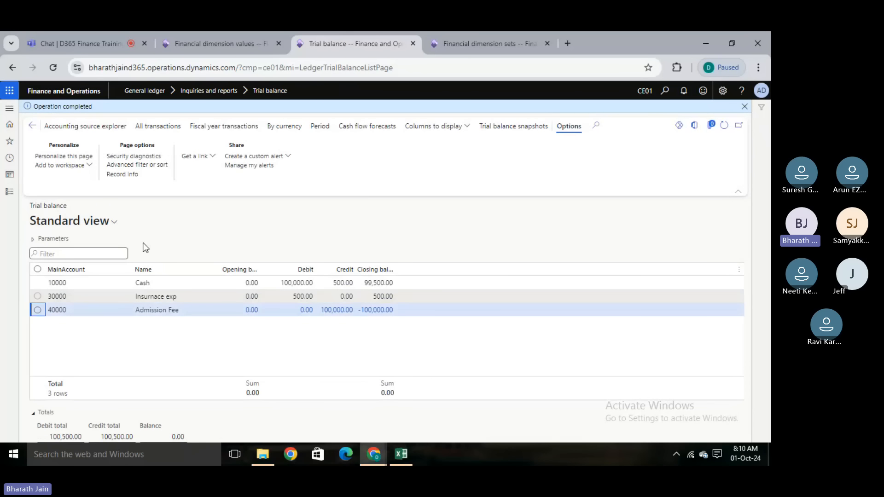
{"action": "left_click", "coordinate": [33, 238]}
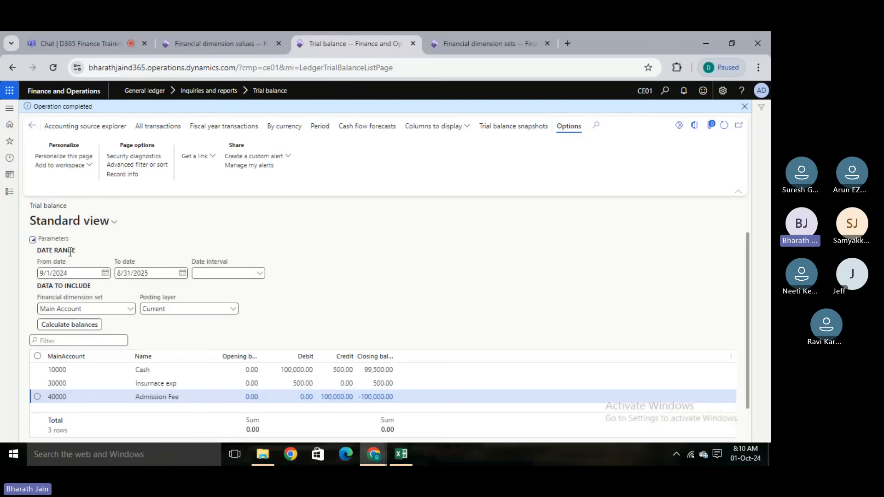
{"action": "left_click", "coordinate": [132, 310]}
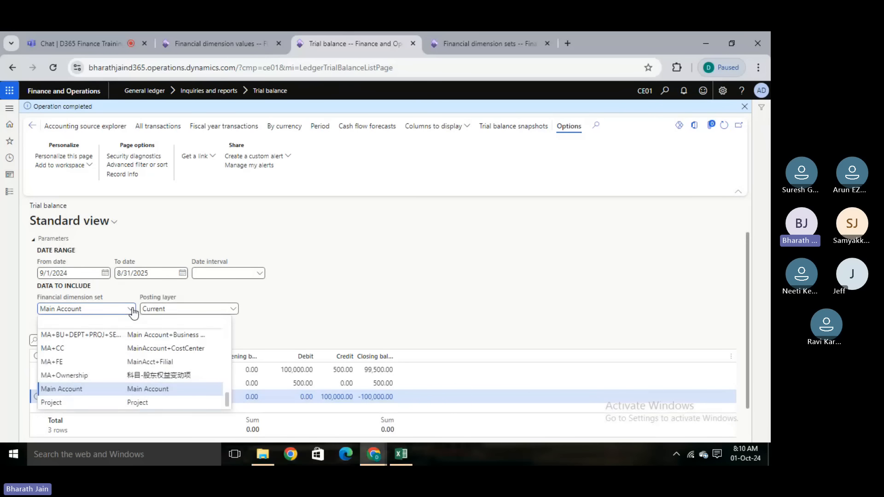
{"action": "left_click", "coordinate": [108, 308]}
{"action": "key", "text": "BackSpace"}
{"action": "key", "text": "BackSpace"}
{"action": "key", "text": "BackSpace"}
{"action": "key", "text": "BackSpace"}
{"action": "key", "text": "BackSpace"}
{"action": "key", "text": "BackSpace"}
{"action": "key", "text": "BackSpace"}
{"action": "key", "text": "BackSpace"}
{"action": "key", "text": "BackSpace"}
{"action": "key", "text": "BackSpace"}
{"action": "key", "text": "BackSpace"}
{"action": "key", "text": "BackSpace"}
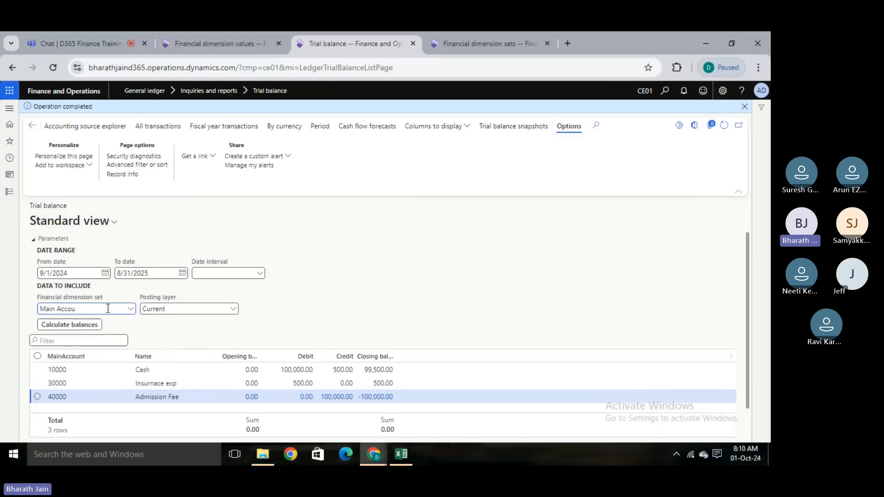
{"action": "type", "text": "eg"}
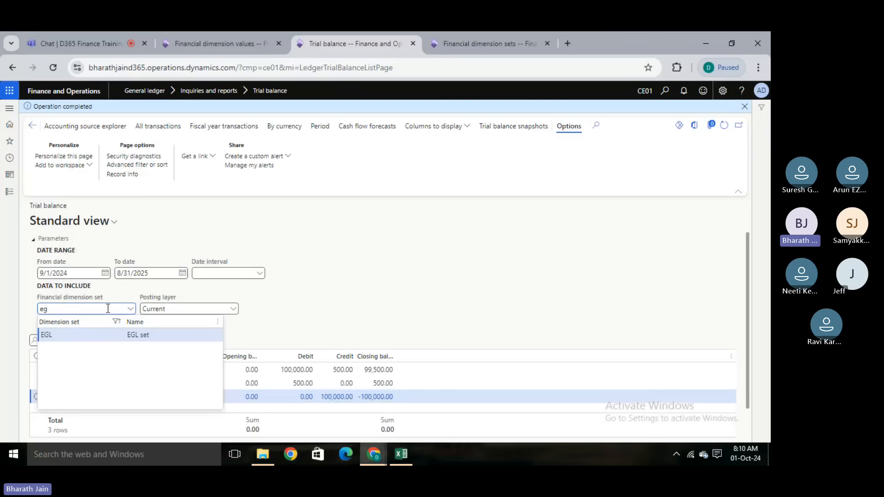
{"action": "left_click", "coordinate": [157, 336]}
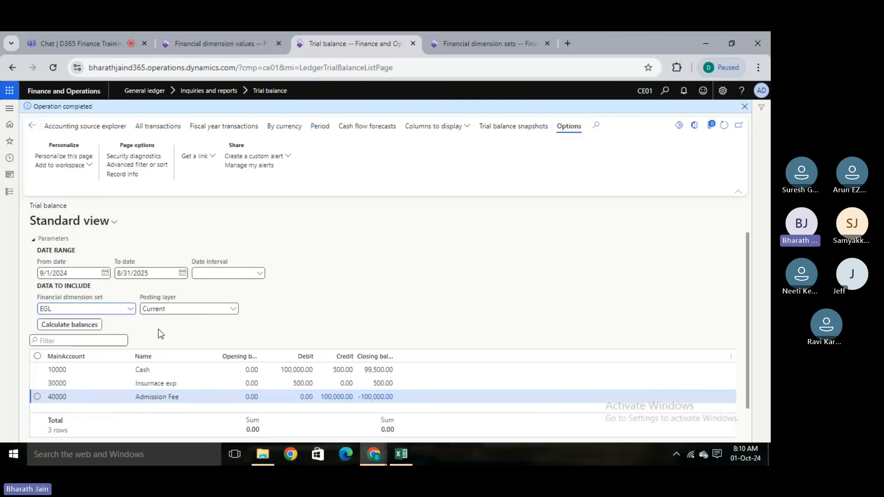
{"action": "left_click", "coordinate": [86, 325]}
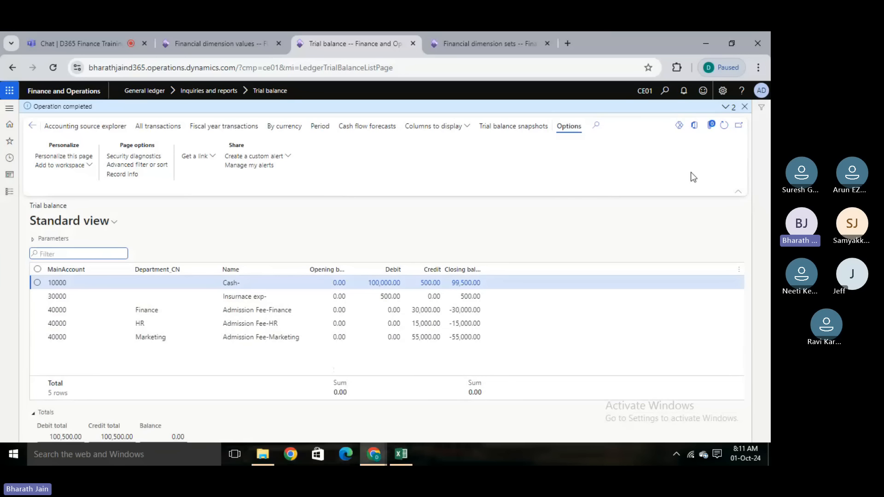
- Export all rows of the trial balance to Excel and download the file
{"action": "left_click", "coordinate": [695, 129]}
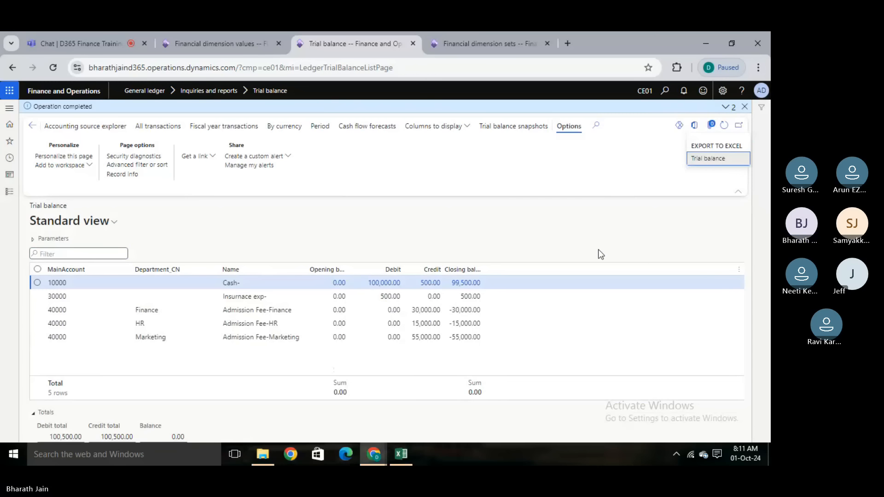
{"action": "left_click", "coordinate": [576, 349]}
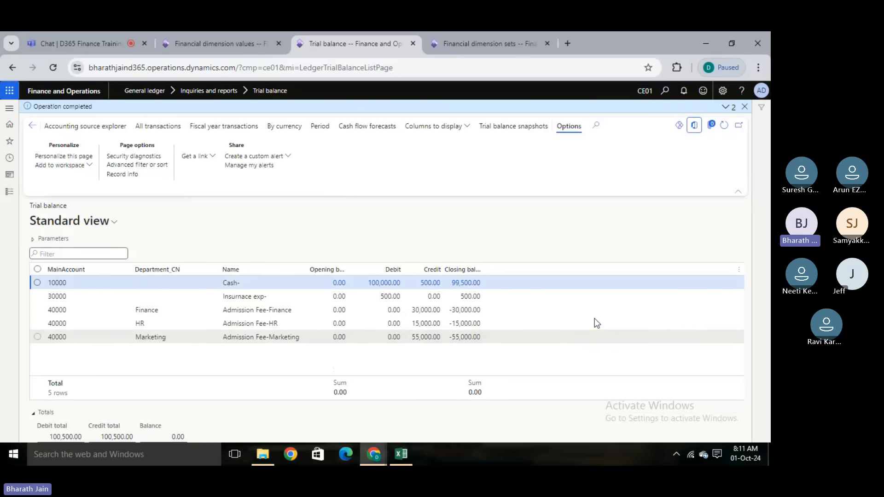
{"action": "right_click", "coordinate": [547, 297]}
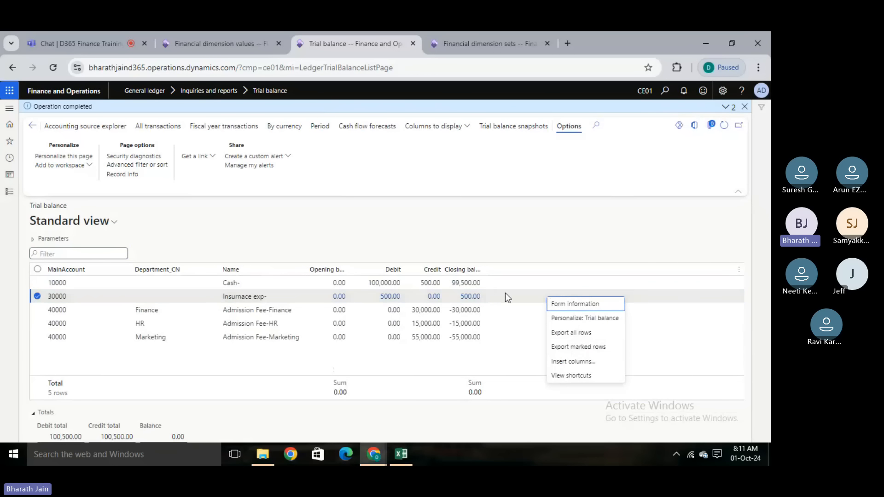
{"action": "left_click", "coordinate": [571, 335]}
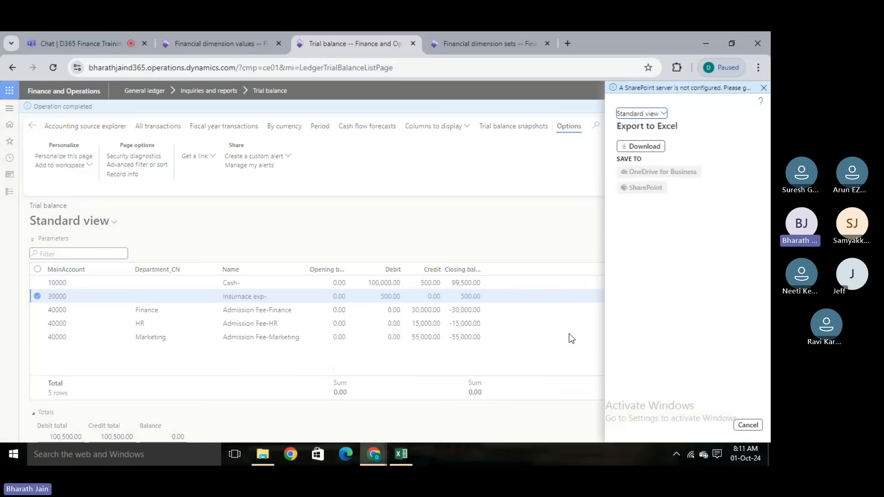
{"action": "left_click", "coordinate": [664, 157]}
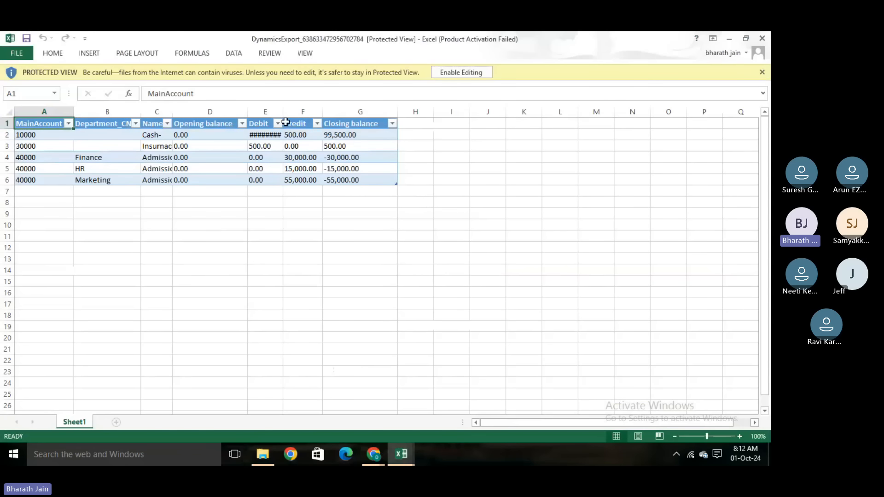
- Widen the Debit column in the exported workbook to show its full amounts, and close the workbook
{"action": "double_click", "coordinate": [285, 110]}
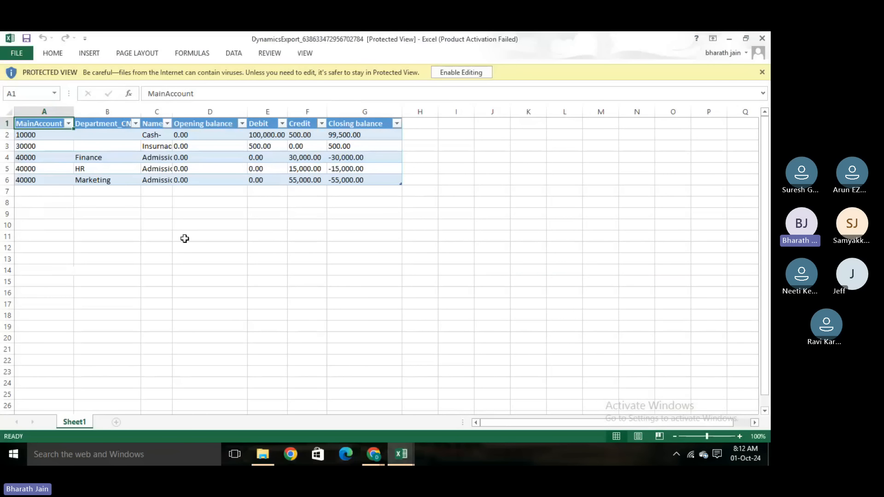
{"action": "left_click", "coordinate": [763, 72]}
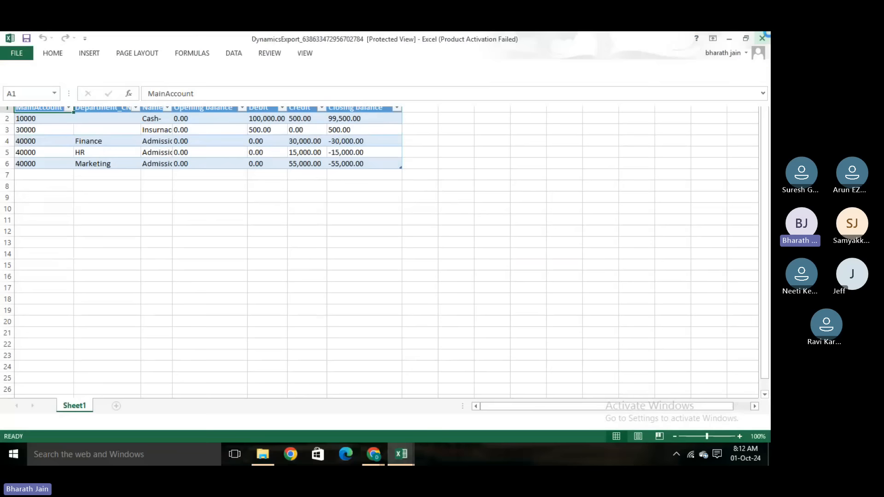
{"action": "left_click", "coordinate": [762, 37]}
{"action": "left_click", "coordinate": [254, 310]}
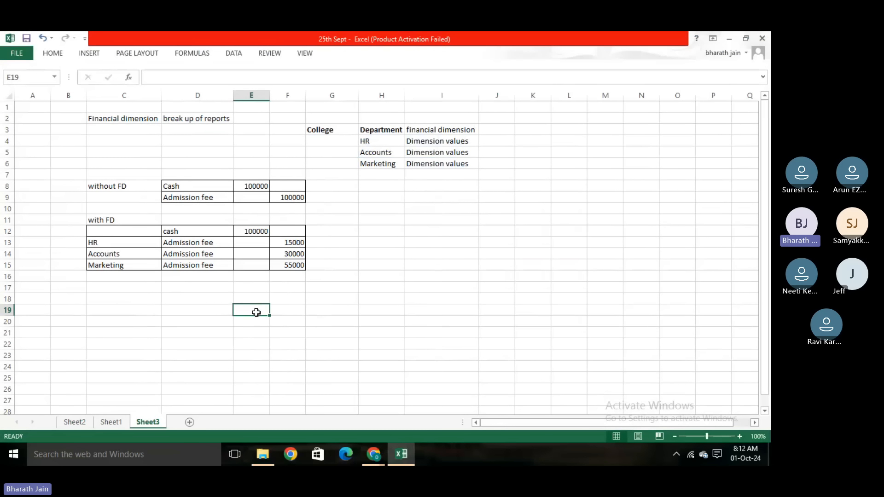
- Switch back to the trial balance in the browser, dismiss its notifications and deselect the account 30000 row
{"action": "left_click", "coordinate": [374, 455]}
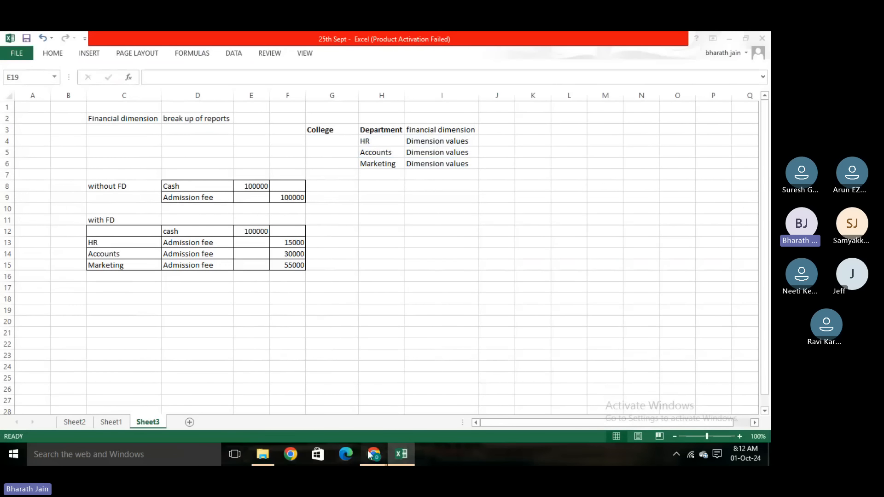
{"action": "left_click", "coordinate": [349, 400]}
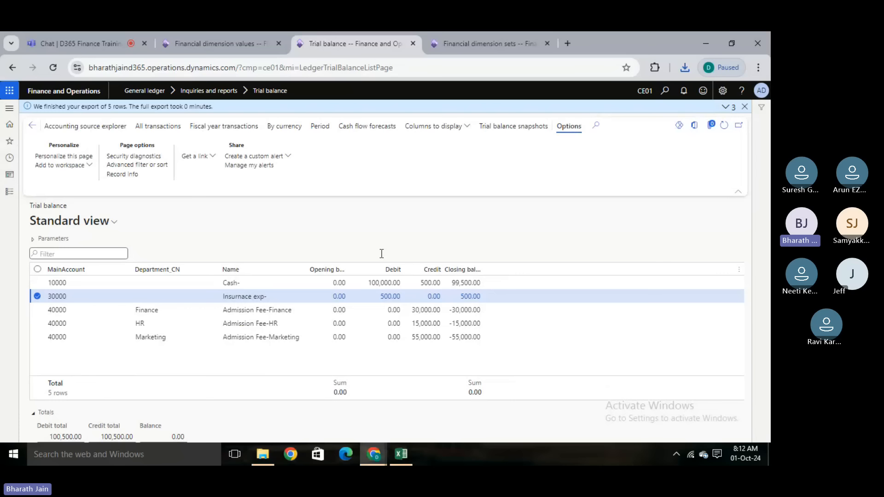
{"action": "left_click", "coordinate": [744, 107]}
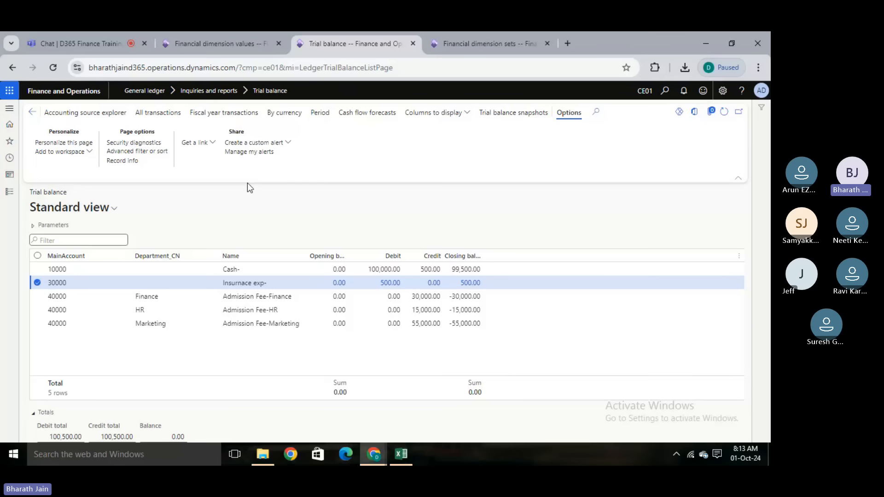
{"action": "left_click", "coordinate": [37, 284]}
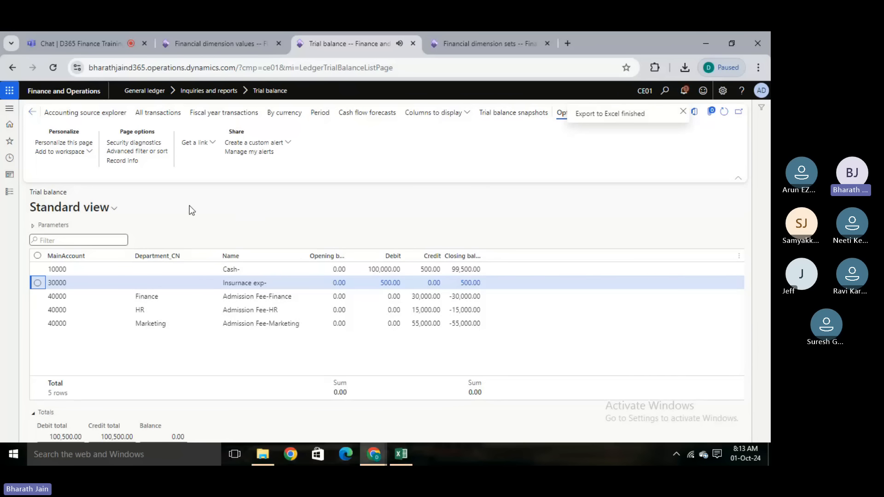
- Go to the account structure configuration and open the CE01 Income structure for editing
{"action": "left_click", "coordinate": [3, 192]}
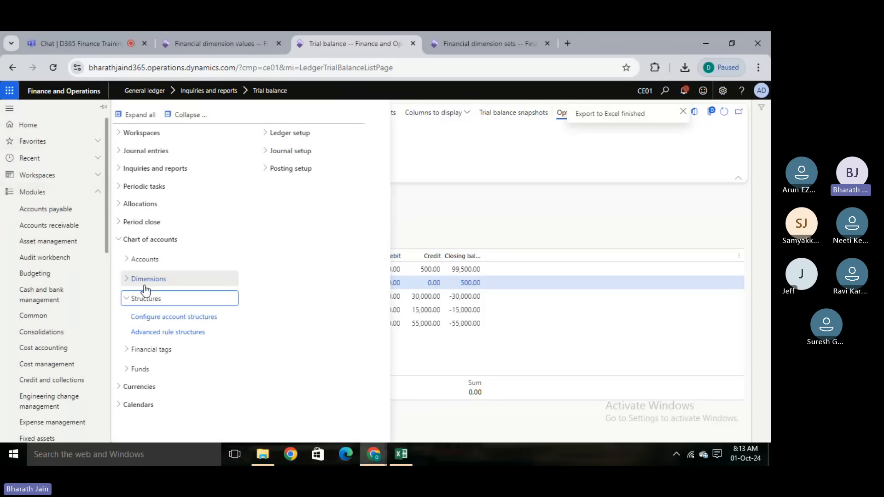
{"action": "left_click", "coordinate": [167, 318]}
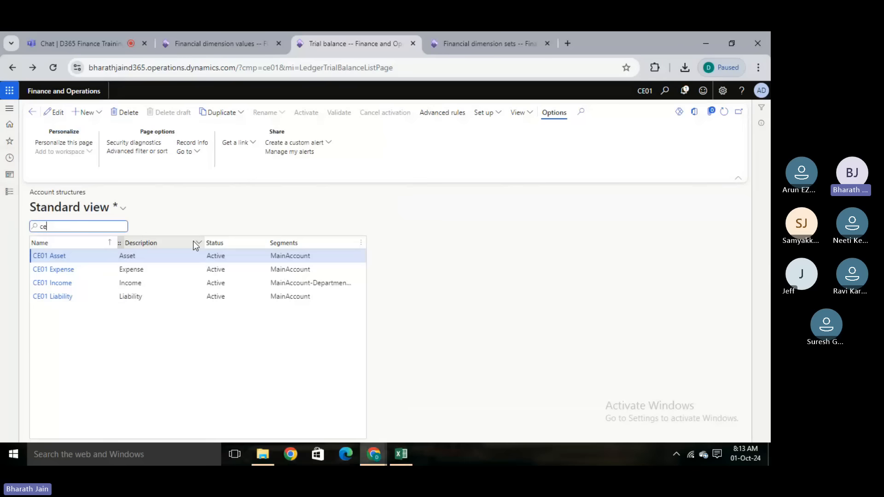
{"action": "left_click", "coordinate": [54, 285]}
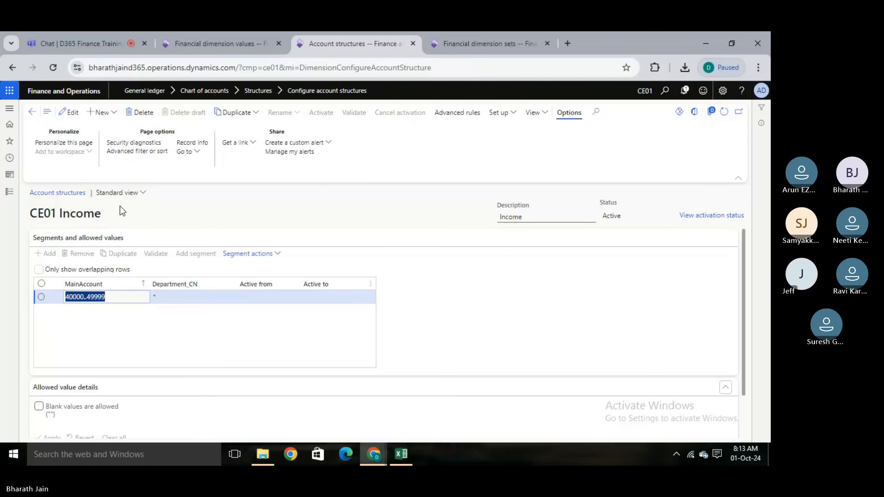
{"action": "left_click", "coordinate": [73, 115]}
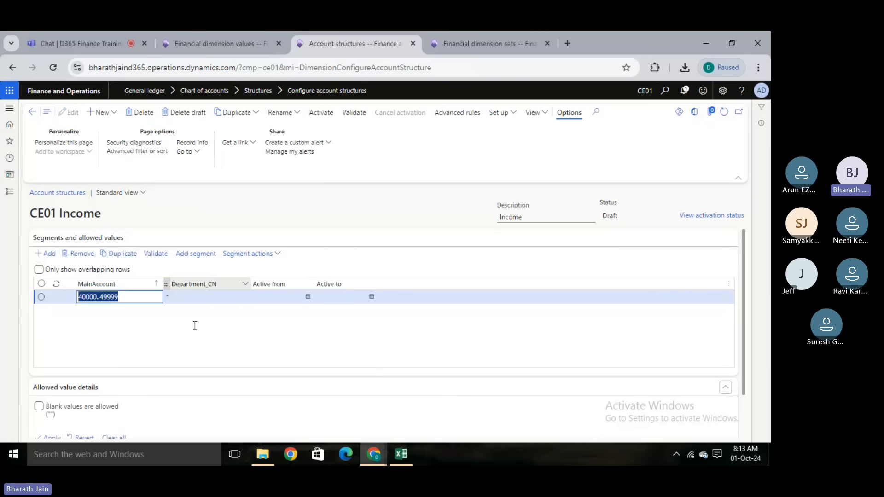
- Allow blank Department_CN values for accounts 40000..49999 and activate the CE01 Income account structure
{"action": "left_click", "coordinate": [183, 301]}
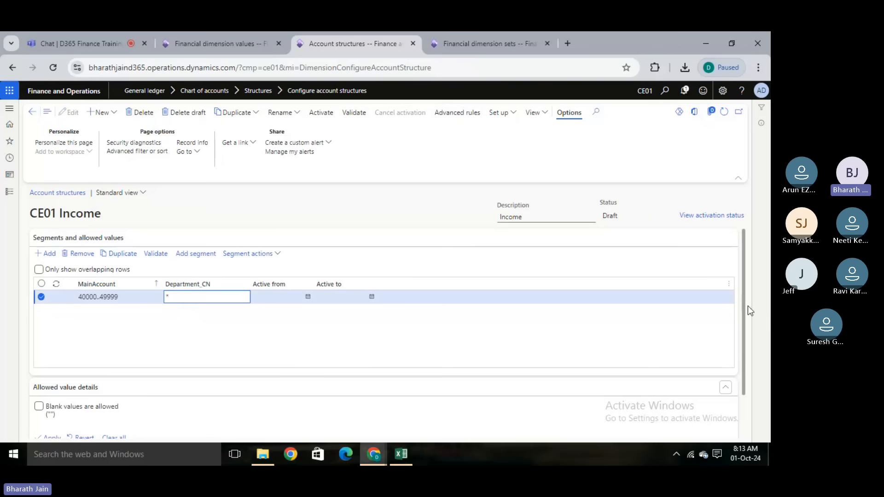
{"action": "scroll", "coordinate": [746, 316], "scroll_direction": "down", "scroll_amount": 1}
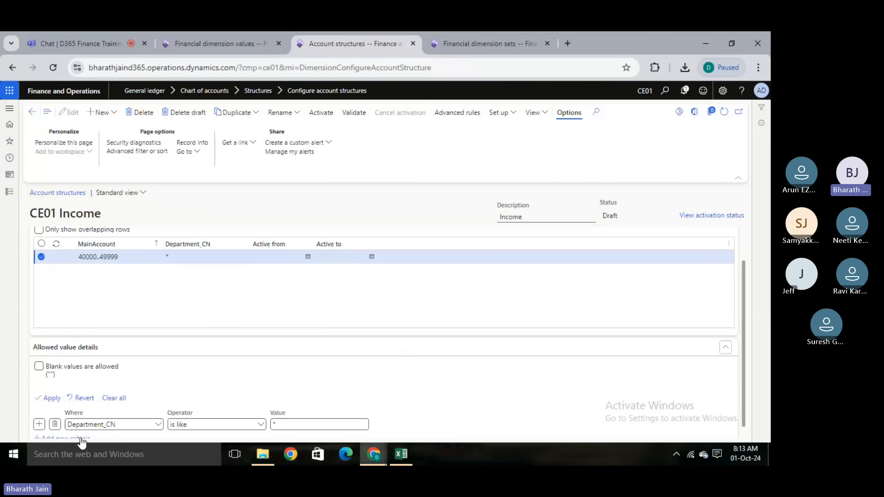
{"action": "left_click", "coordinate": [39, 367]}
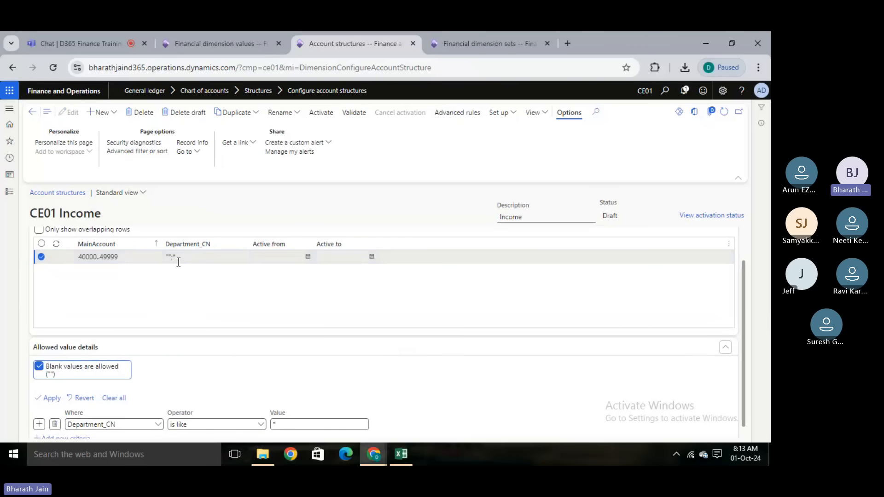
{"action": "left_click", "coordinate": [321, 114]}
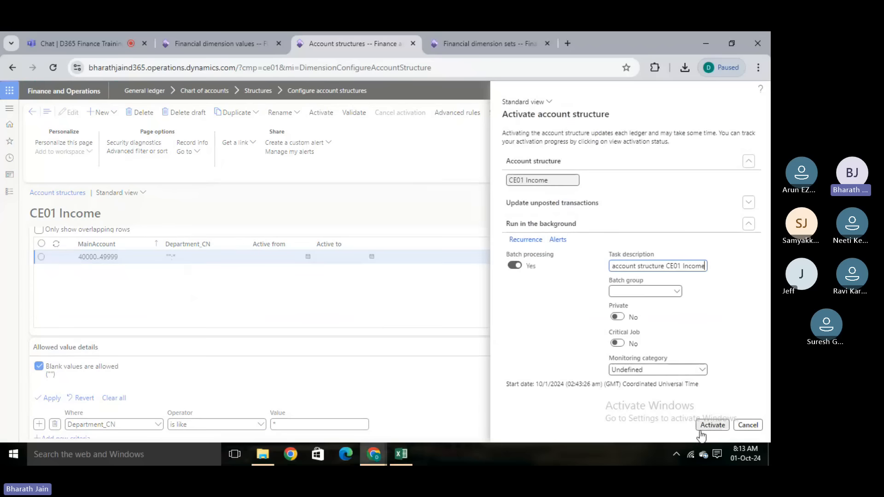
{"action": "left_click", "coordinate": [705, 430]}
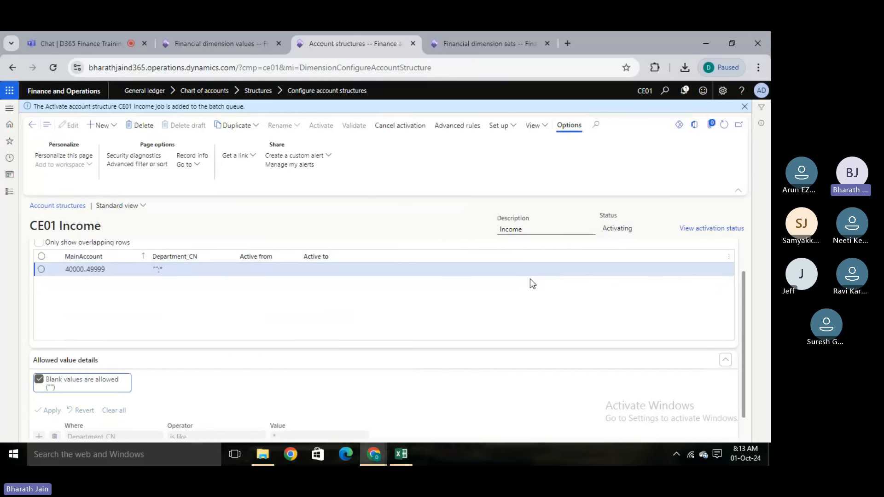
- Create a new general journal with the name GI and open its voucher lines
{"action": "left_click", "coordinate": [468, 42]}
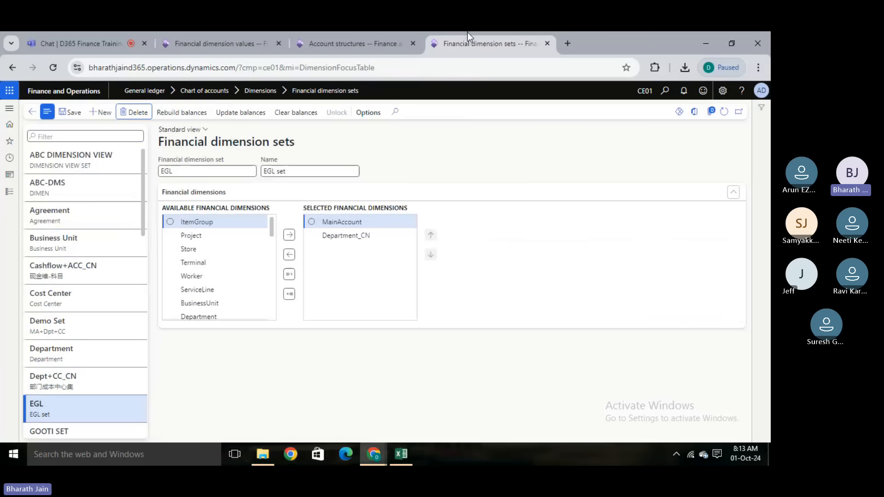
{"action": "left_click", "coordinate": [9, 191]}
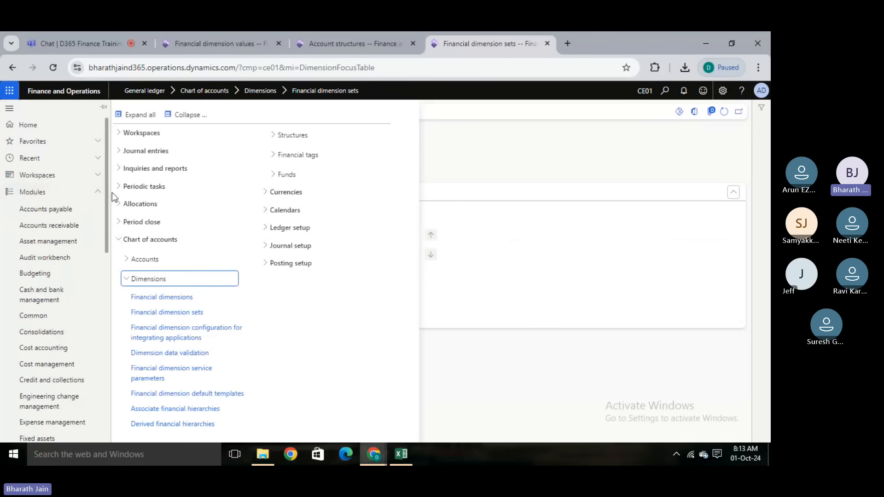
{"action": "left_click", "coordinate": [144, 152]}
{"action": "left_click", "coordinate": [154, 166]}
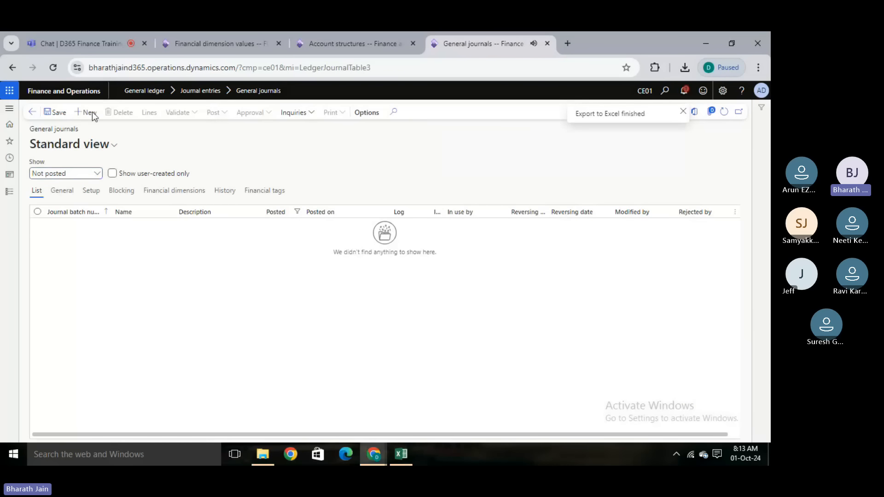
{"action": "left_click", "coordinate": [89, 112]}
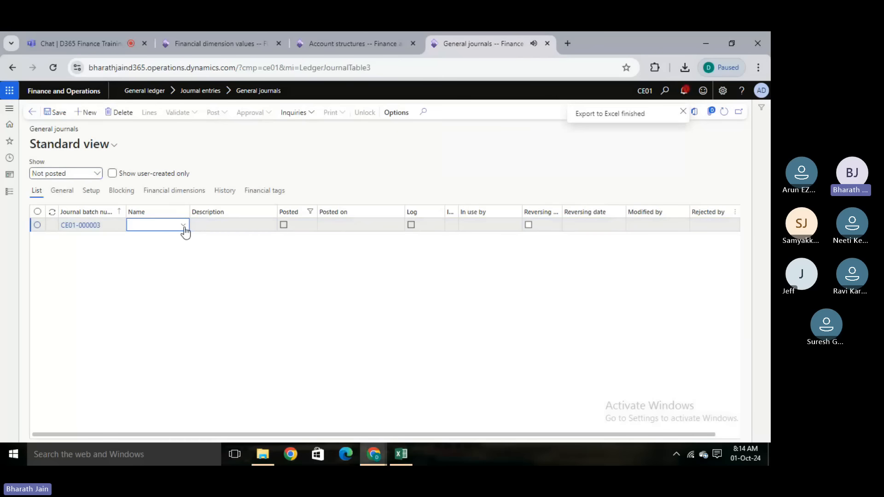
{"action": "left_click", "coordinate": [183, 225]}
{"action": "left_click", "coordinate": [174, 251]}
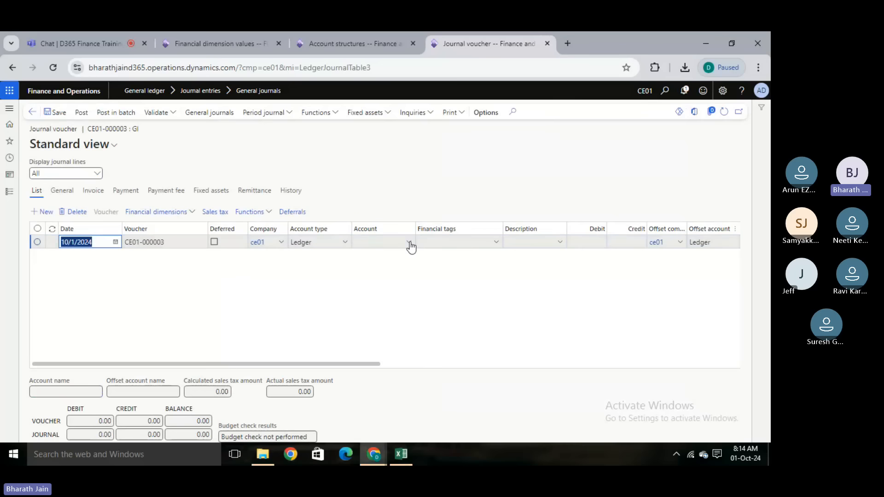
- Set the voucher line's account to 10000 Cash and its debit amount to 55000
{"action": "left_click", "coordinate": [409, 243]}
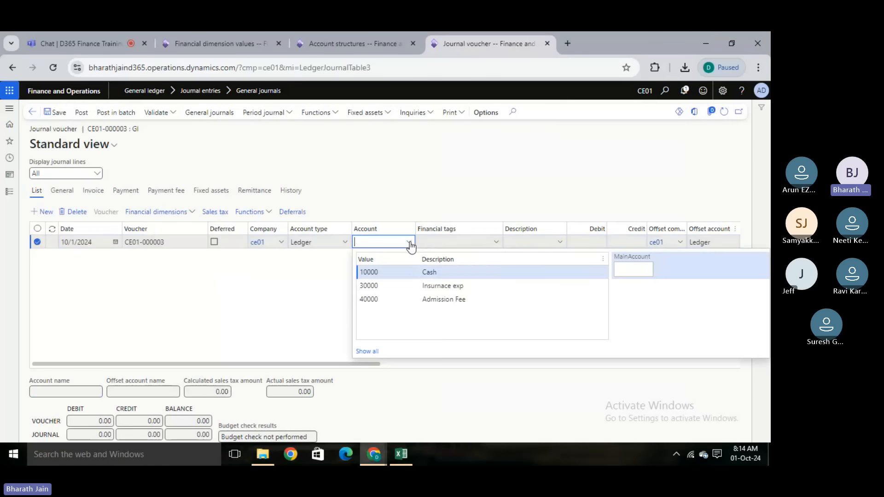
{"action": "left_click", "coordinate": [522, 278]}
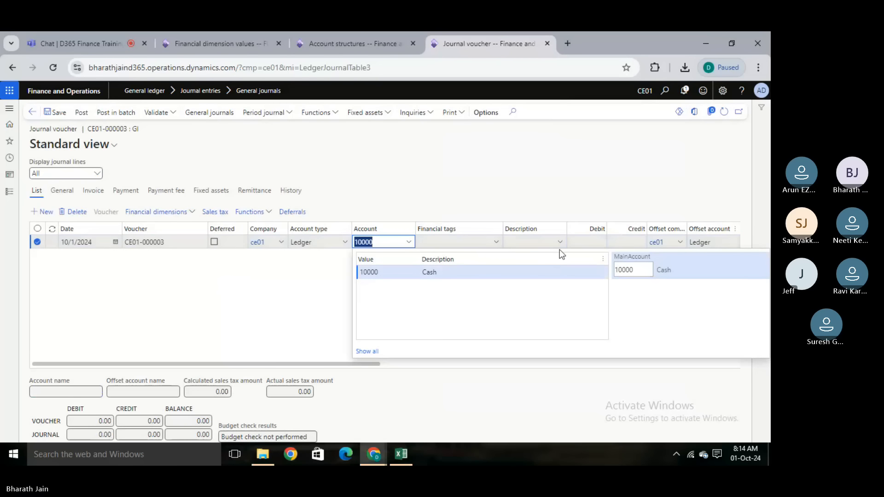
{"action": "left_click", "coordinate": [322, 278]}
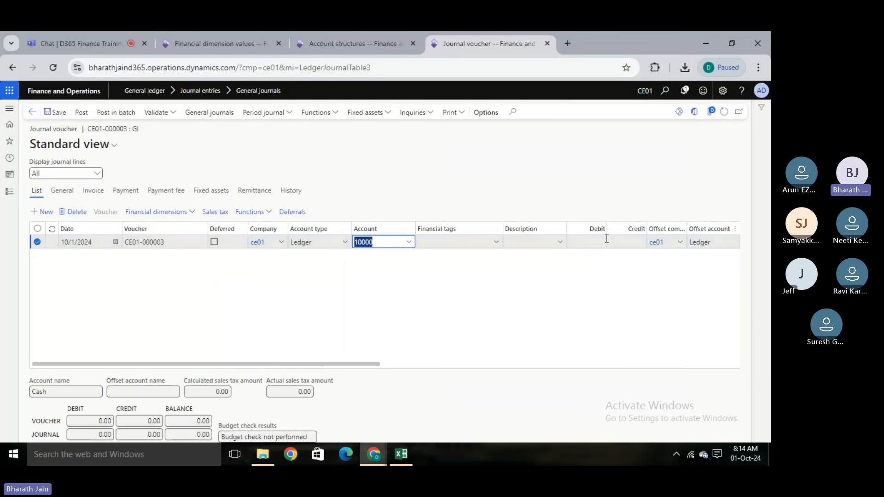
{"action": "left_click", "coordinate": [583, 243]}
{"action": "type", "text": "55000"}
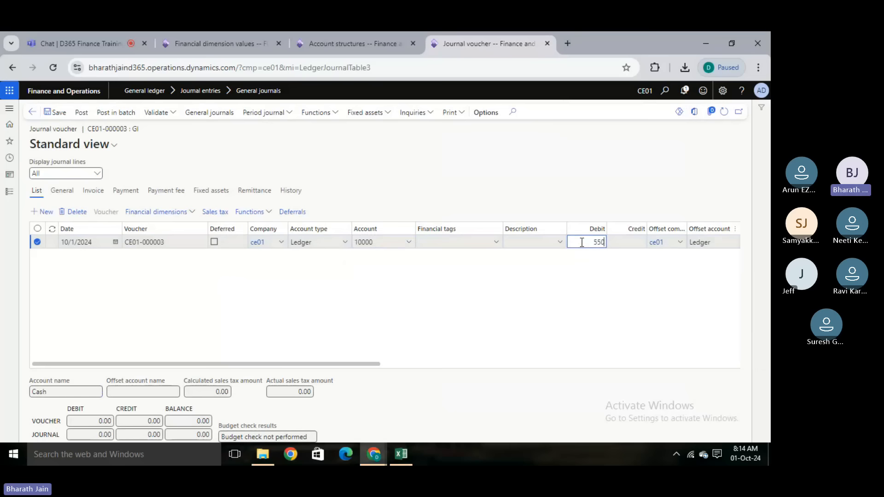
- Set the line's offset account to 40000 Admission Fee, leaving the department segment blank
{"action": "left_click", "coordinate": [389, 367]}
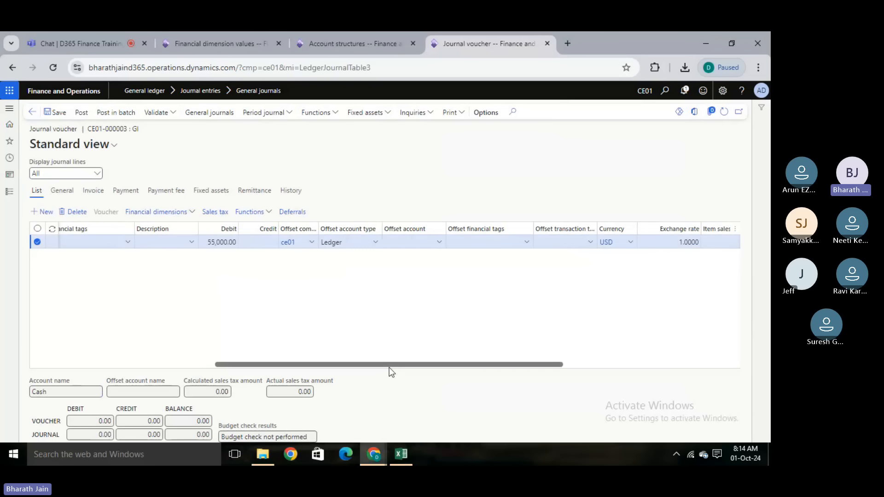
{"action": "left_click", "coordinate": [440, 243]}
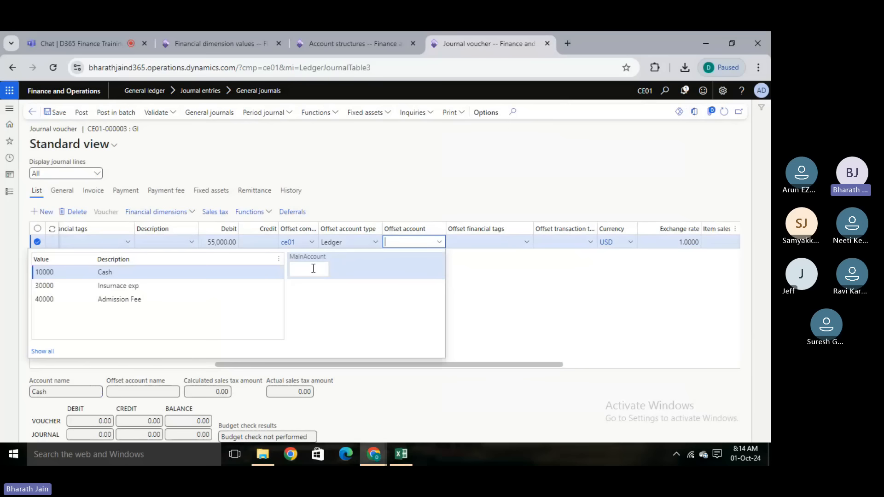
{"action": "left_click", "coordinate": [137, 300]}
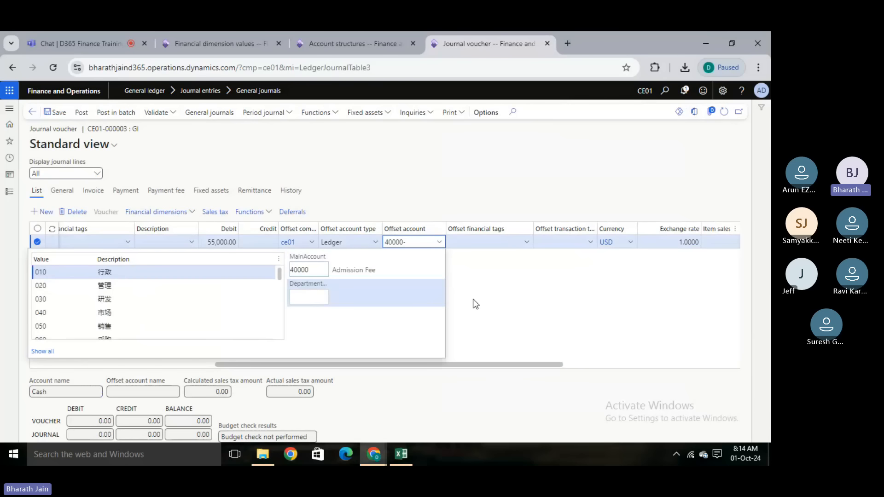
{"action": "left_click", "coordinate": [511, 292]}
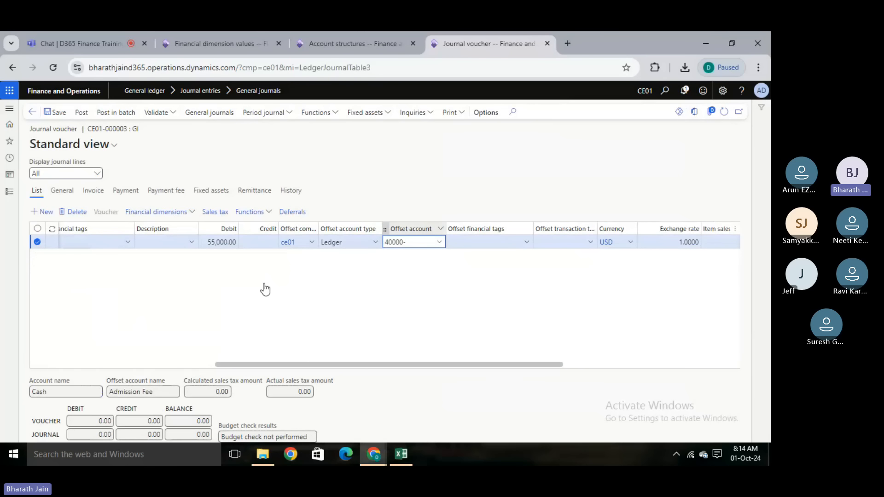
- Save and post the journal voucher, and clear the posting messages
{"action": "left_click", "coordinate": [58, 113]}
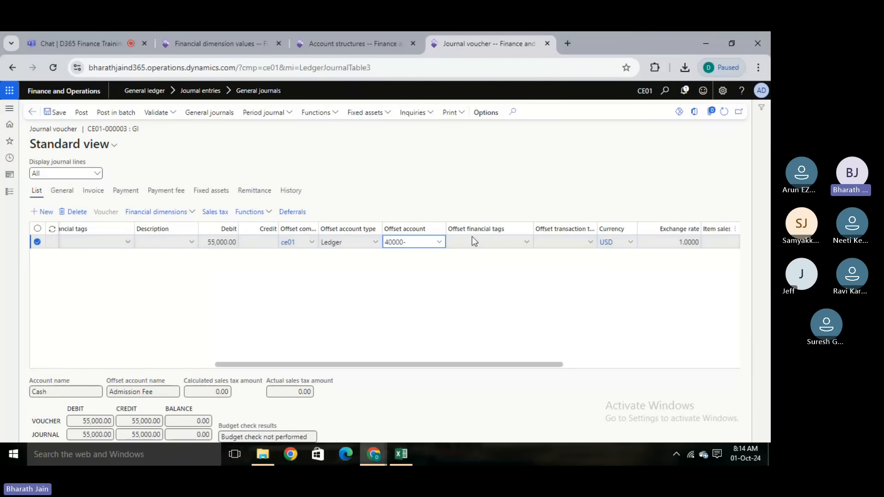
{"action": "left_click", "coordinate": [82, 112]}
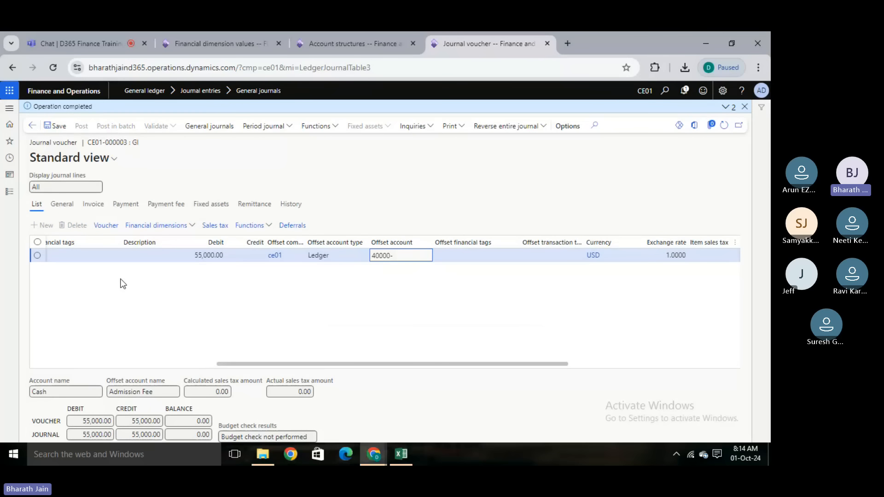
{"action": "left_click", "coordinate": [397, 277]}
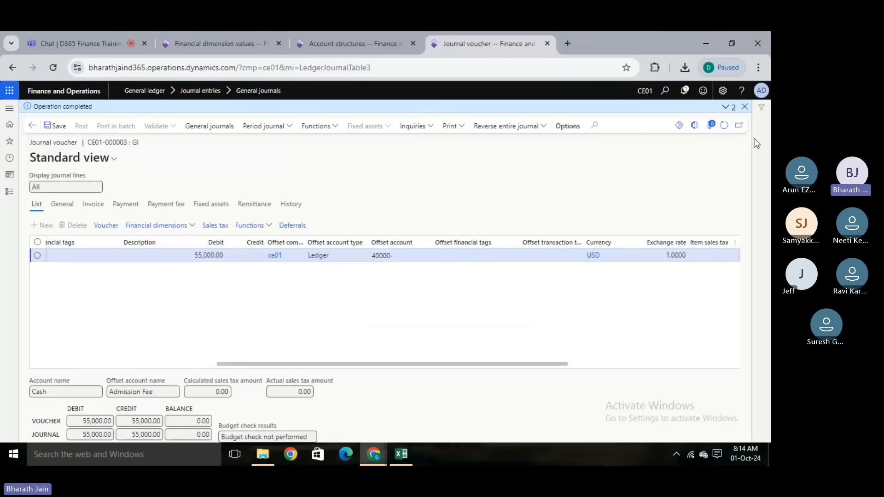
{"action": "left_click", "coordinate": [726, 106]}
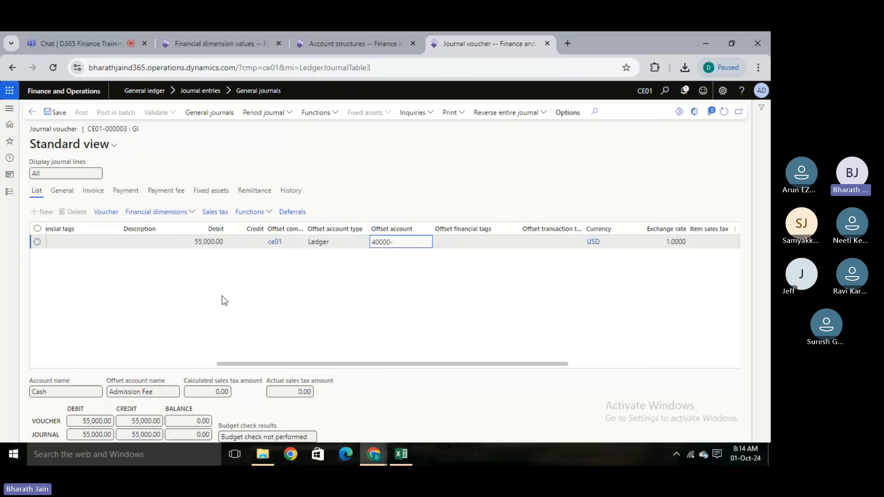
{"action": "left_click", "coordinate": [126, 365]}
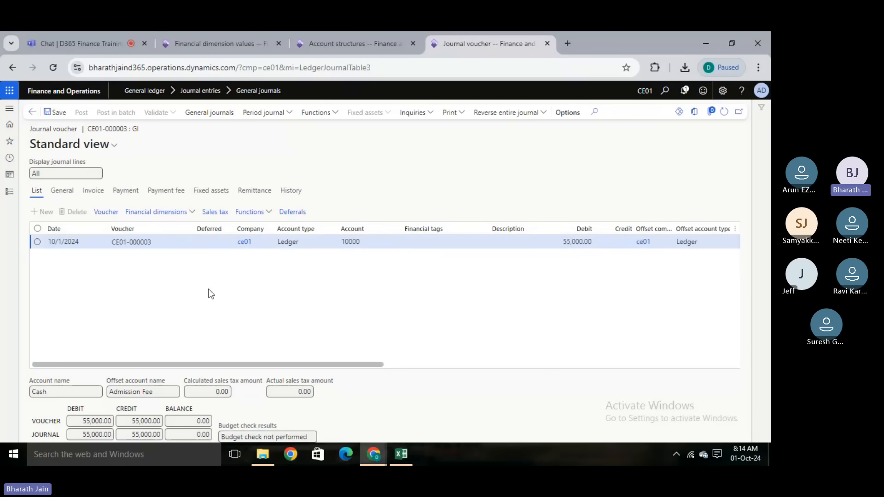
- Check the CE01 Income account structure, switch to the Excel workbook and enter the heading "Type of FD" in cell J14 of Sheet3
{"action": "left_click", "coordinate": [384, 35]}
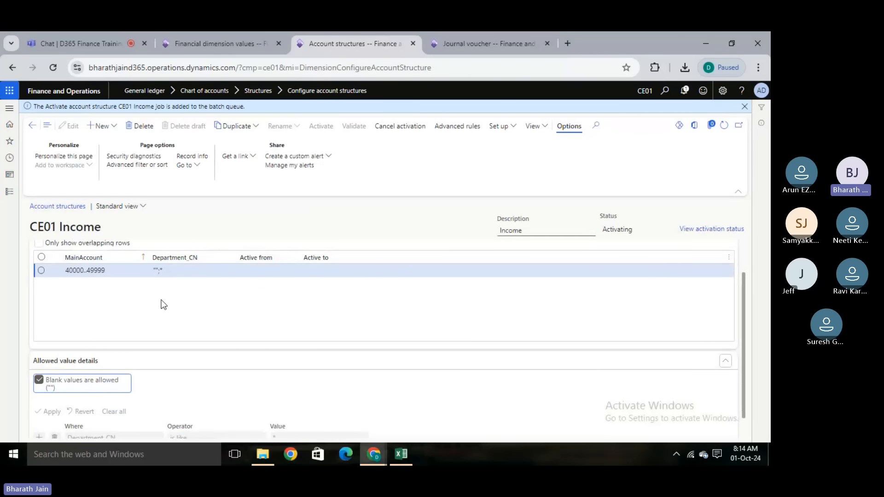
{"action": "left_click", "coordinate": [405, 449]}
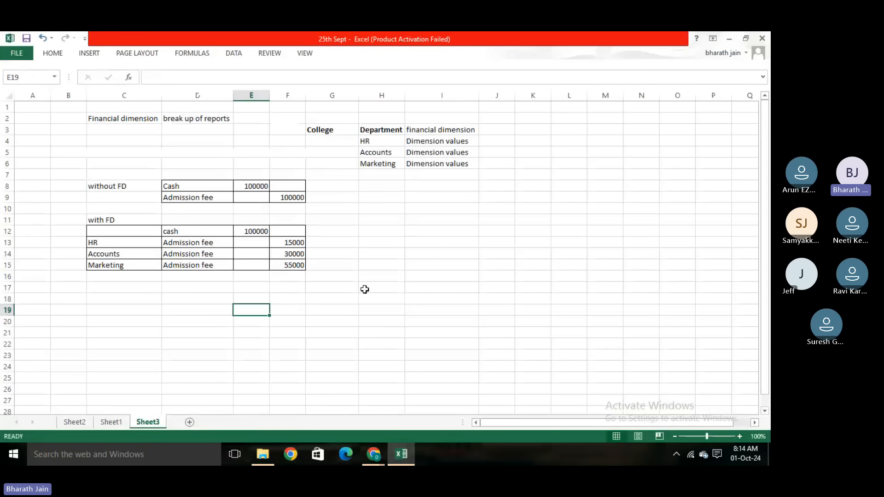
{"action": "left_click", "coordinate": [504, 253]}
{"action": "type", "text": "Type of"}
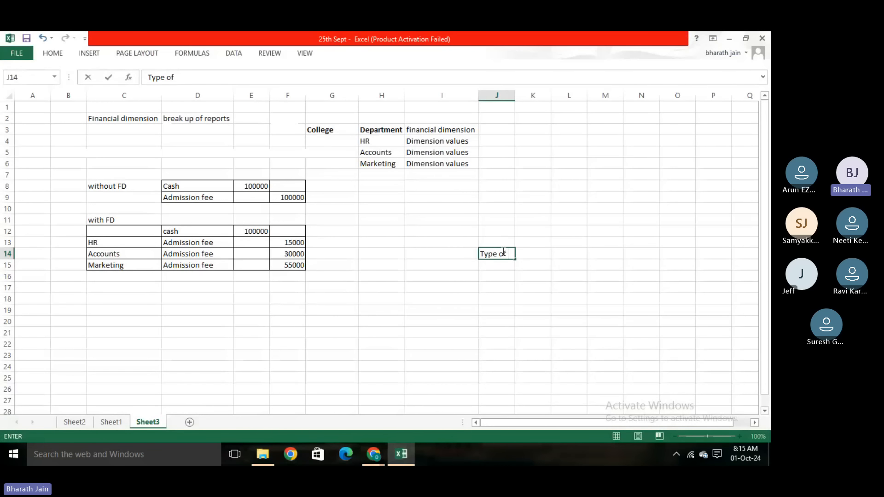
{"action": "type", "text": " FD"}
- Enter "Custom" in cell I16 and "Derived (use values from)" in cell K16 as the two dimension types
{"action": "left_click", "coordinate": [463, 274]}
{"action": "type", "text": "Custom"}
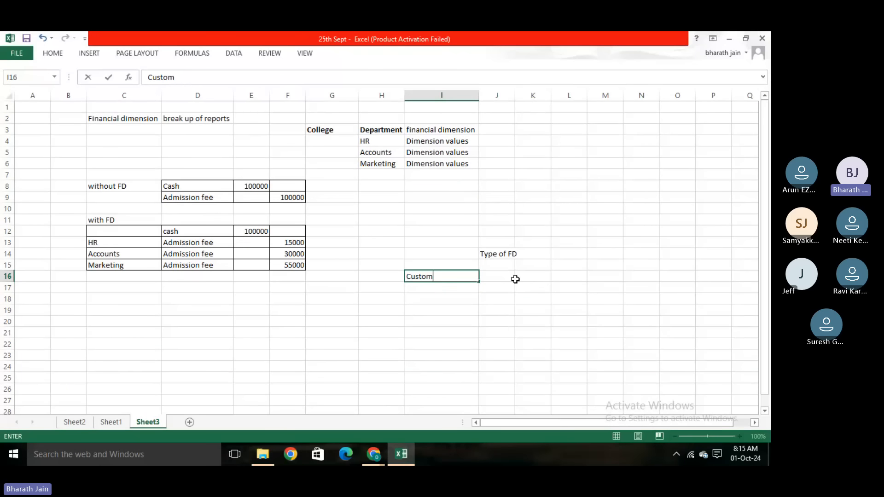
{"action": "left_click", "coordinate": [538, 280]}
{"action": "type", "text": "De"}
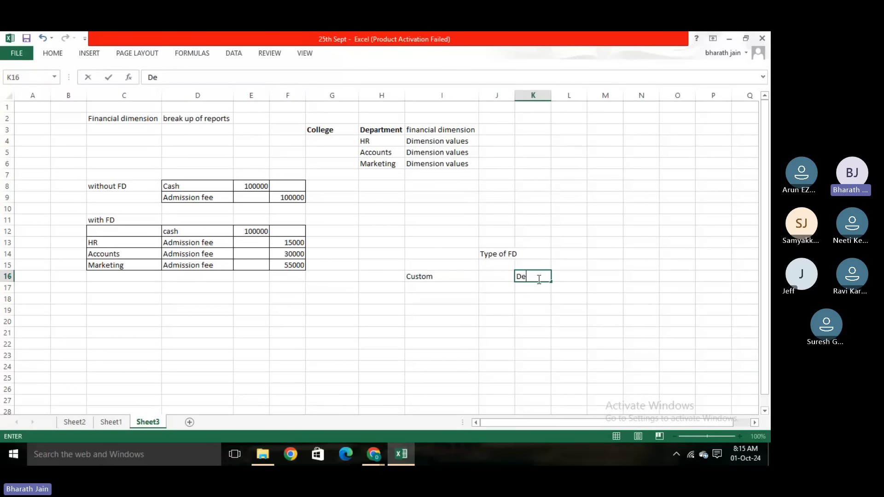
{"action": "type", "text": "rived (use values "}
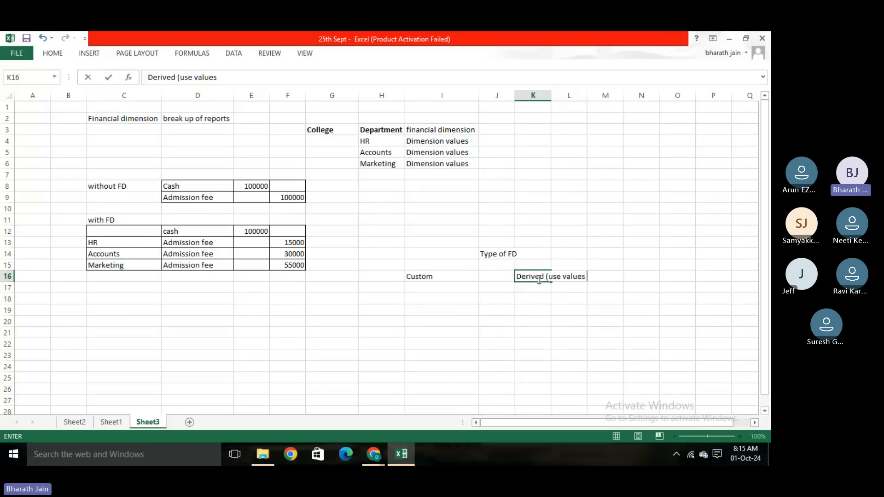
{"action": "type", "text": "from)"}
{"action": "key", "text": "Return"}
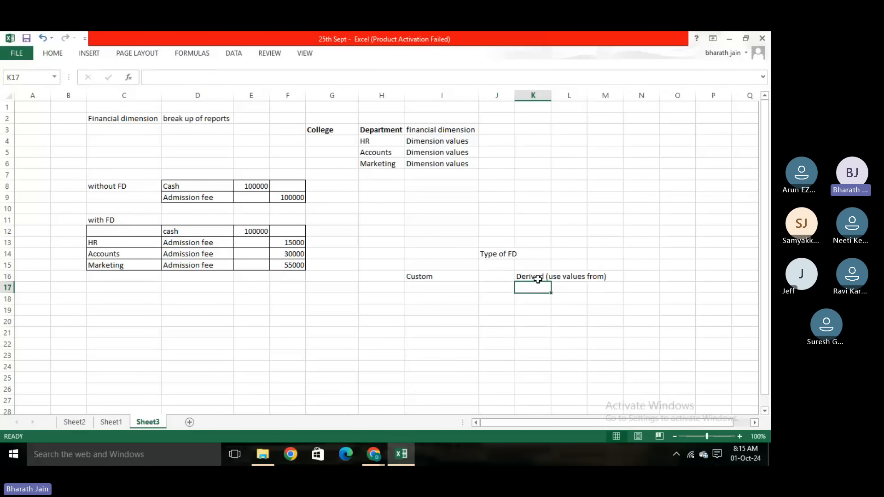
- Fit the widths of columns J and K to their contents and make the "Type of FD" heading bold
{"action": "left_click", "coordinate": [518, 106]}
{"action": "double_click", "coordinate": [515, 95]}
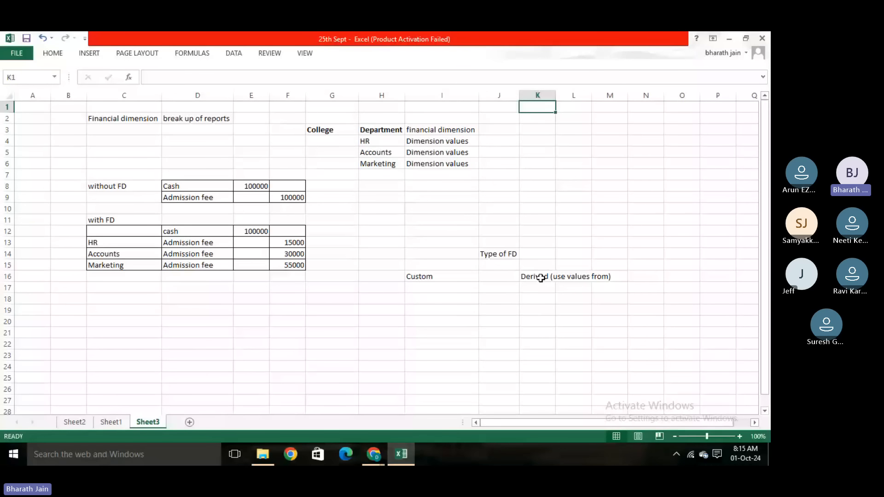
{"action": "left_click", "coordinate": [481, 288]}
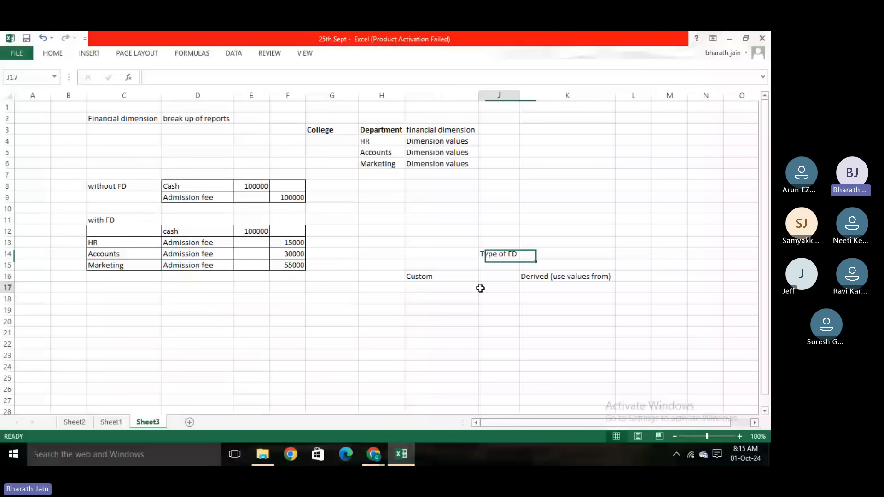
{"action": "left_click", "coordinate": [499, 254]}
{"action": "left_click", "coordinate": [53, 54]}
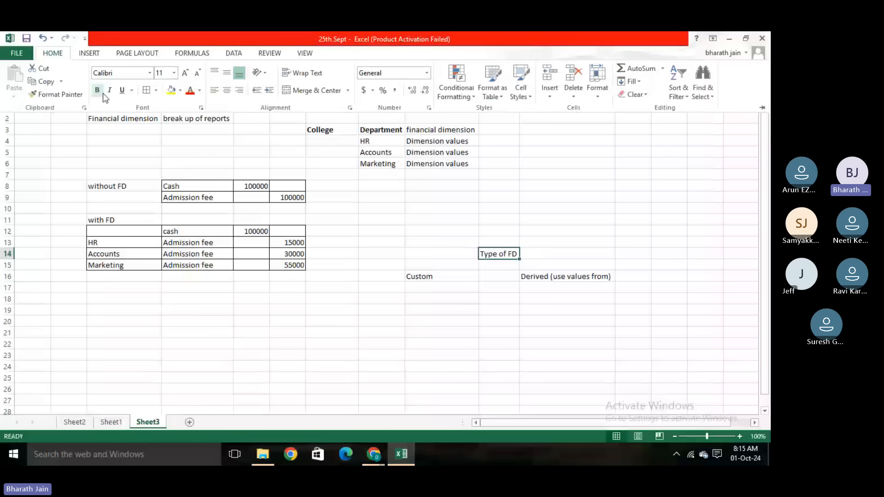
{"action": "left_click", "coordinate": [98, 91]}
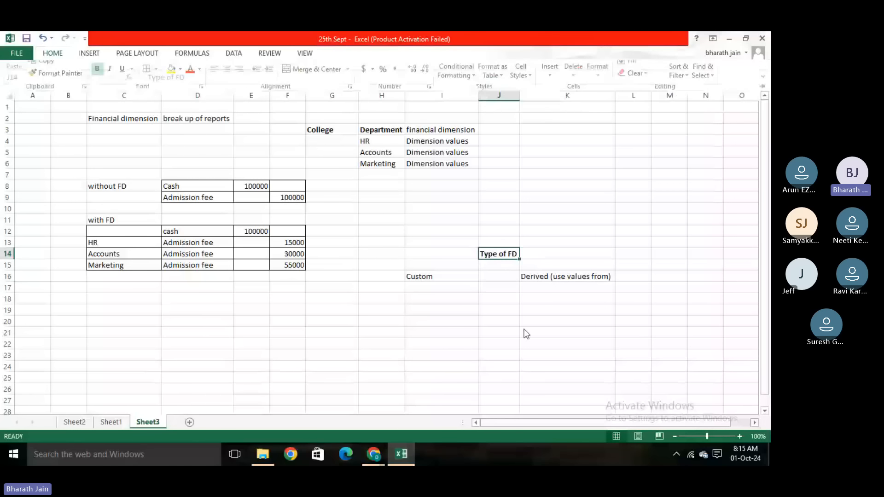
{"action": "left_click", "coordinate": [458, 273]}
{"action": "left_click", "coordinate": [538, 271]}
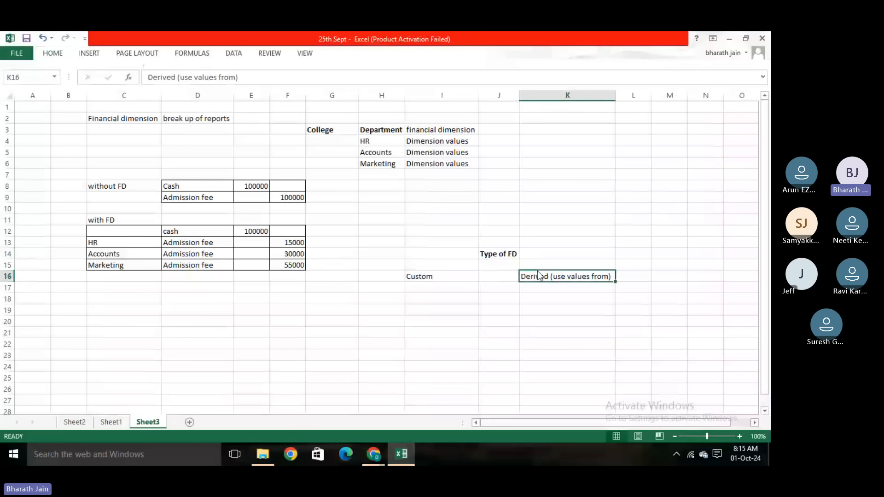
- Switch to the browser, return to the Financial dimensions list and select the CeDeparrtment dimension to view its value source
{"action": "key", "text": "alt+Tab"}
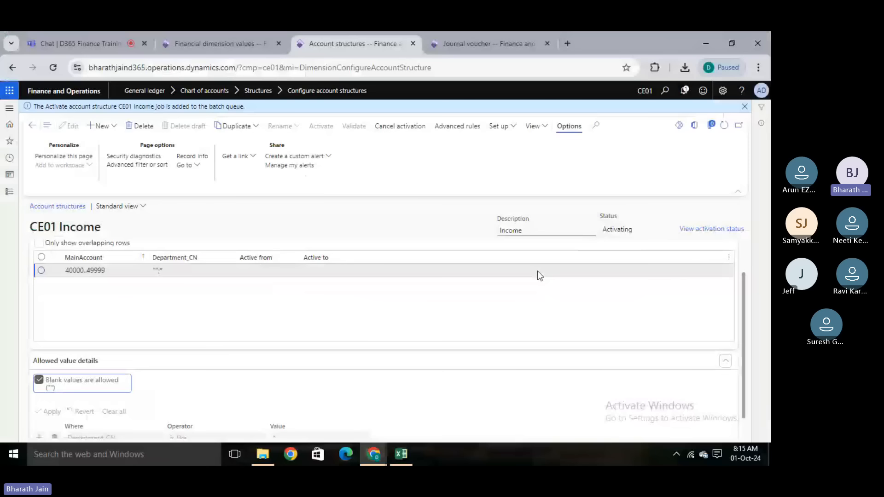
{"action": "left_click", "coordinate": [215, 46]}
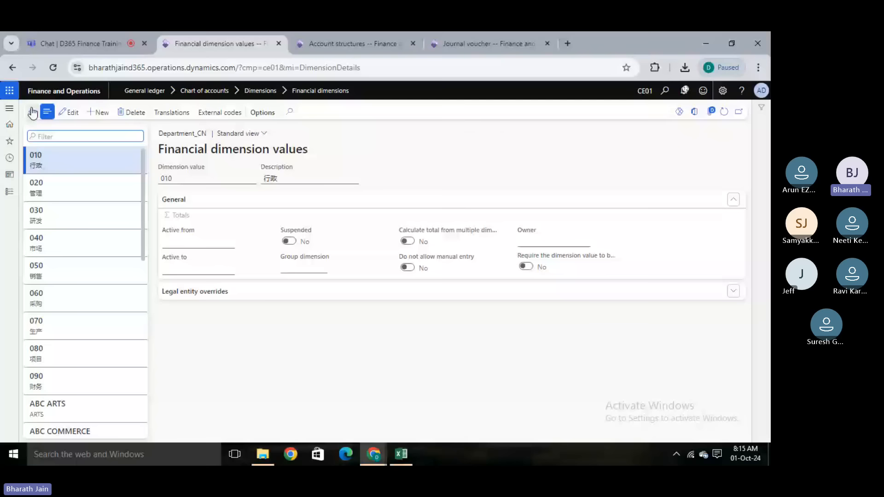
{"action": "left_click", "coordinate": [32, 112]}
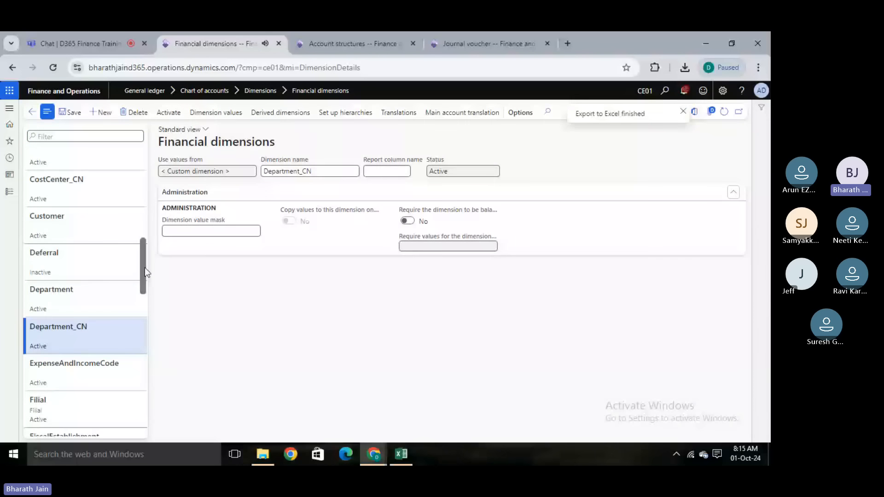
{"action": "left_click_drag", "start_coordinate": [145, 267], "coordinate": [147, 214]}
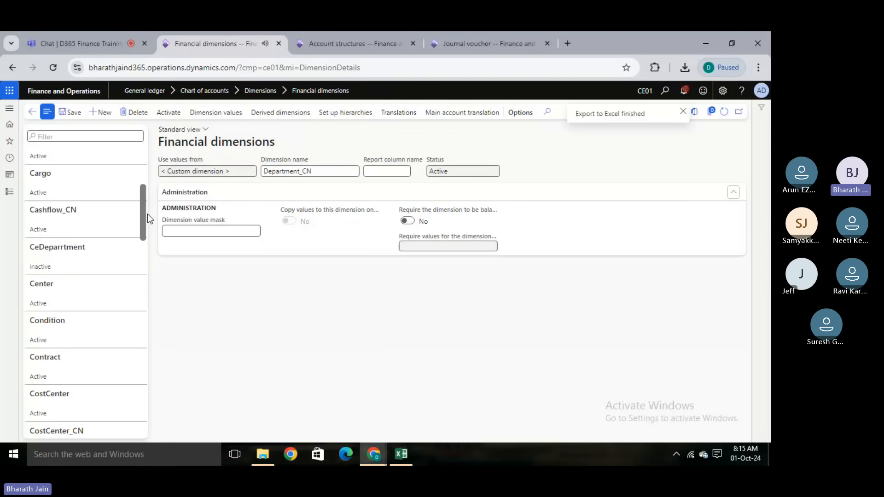
{"action": "left_click", "coordinate": [115, 251]}
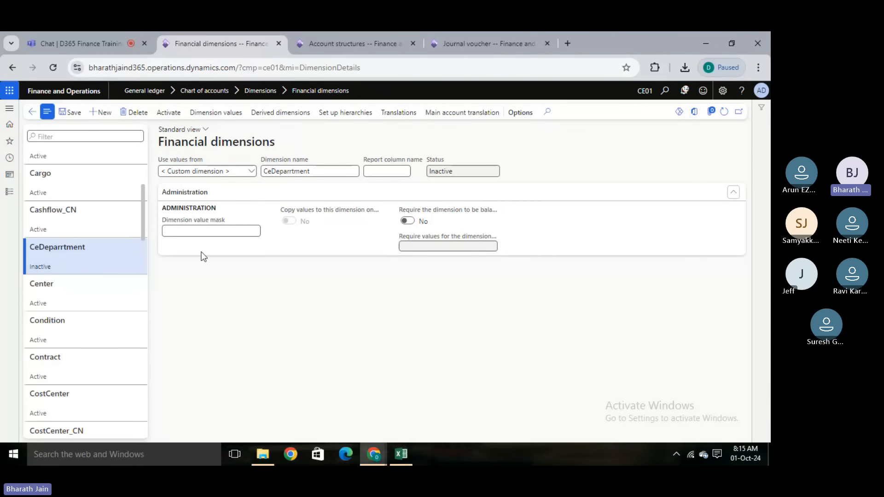
{"action": "mouse_move", "coordinate": [195, 171]}
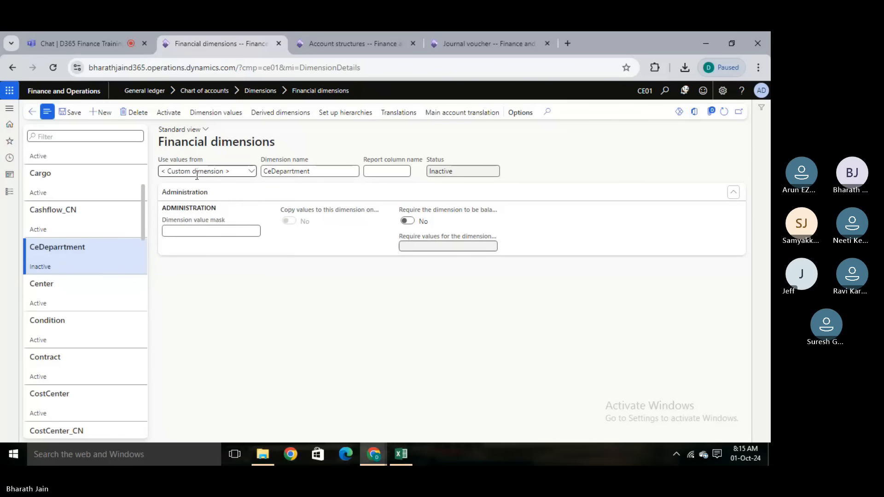
- Compare the Custom note in Excel with the Use values from setting of CeDeparrtment, returning to cell I17 under Custom
{"action": "key", "text": "alt+Tab"}
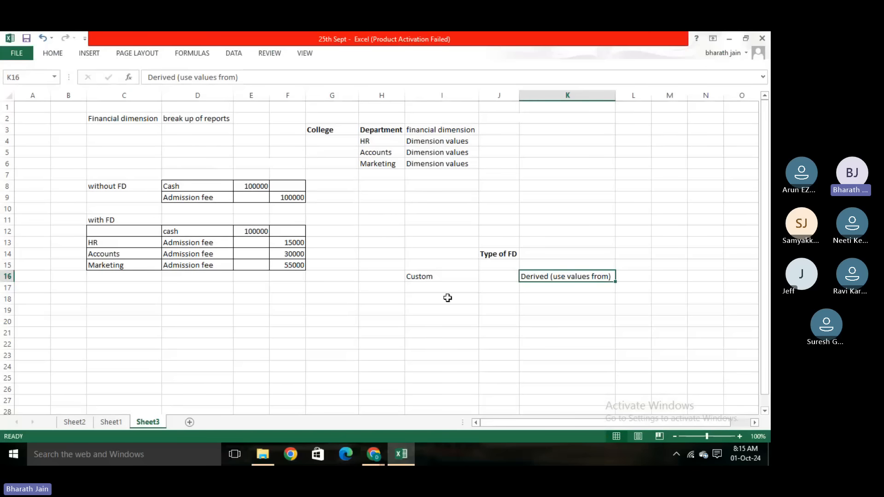
{"action": "left_click", "coordinate": [443, 277]}
{"action": "key", "text": "alt+Tab"}
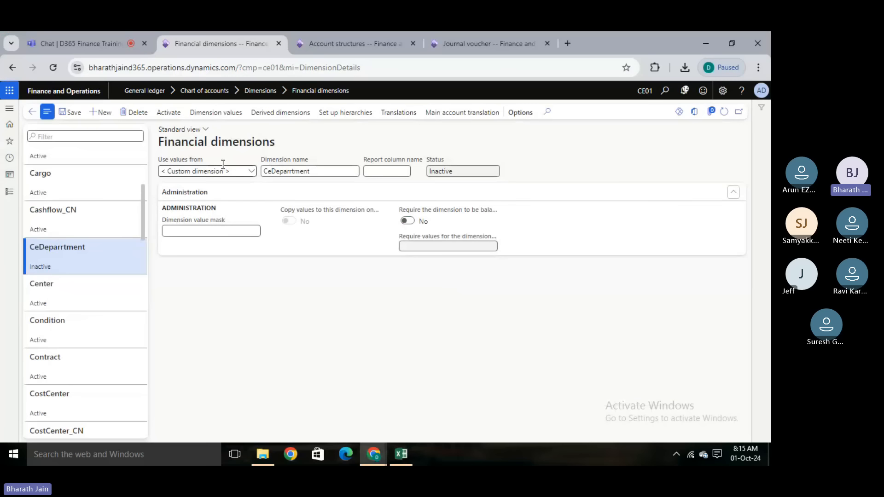
{"action": "left_click_drag", "start_coordinate": [223, 164], "coordinate": [162, 159]}
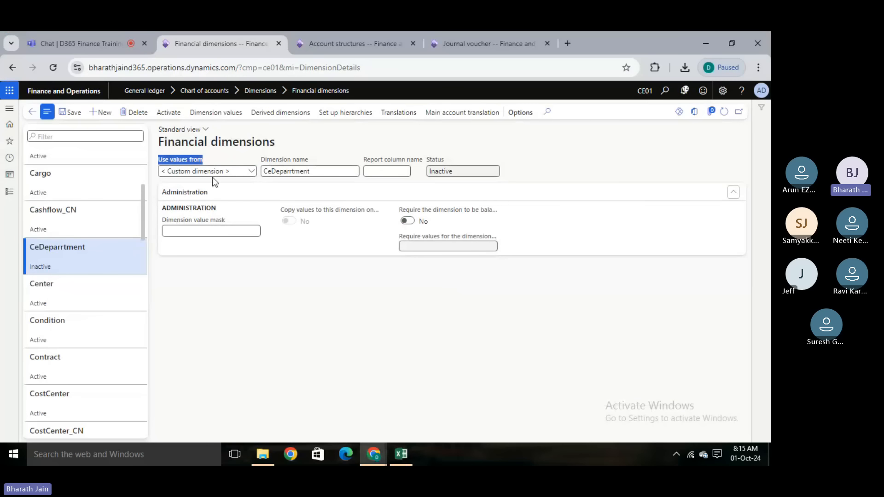
{"action": "key", "text": "alt+Tab"}
{"action": "left_click", "coordinate": [421, 292]}
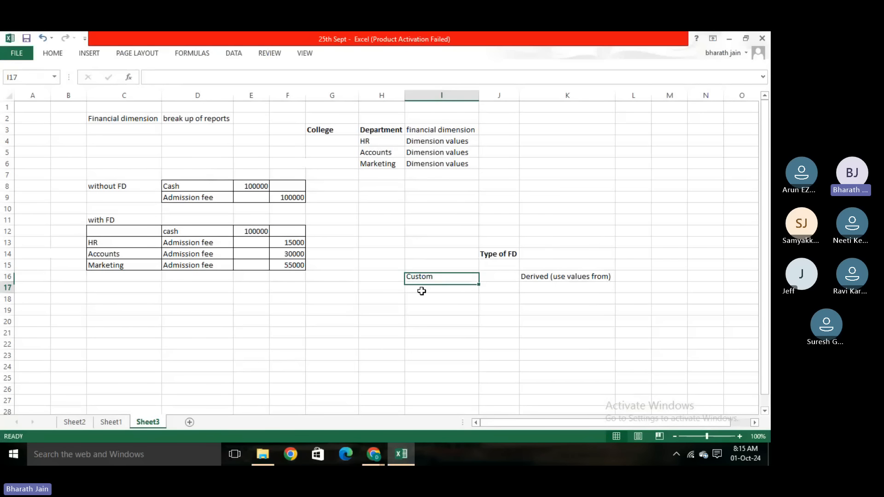
- Enter "create your FD values" in cell I17 beneath the Custom dimension type
{"action": "type", "text": "cfeate"}
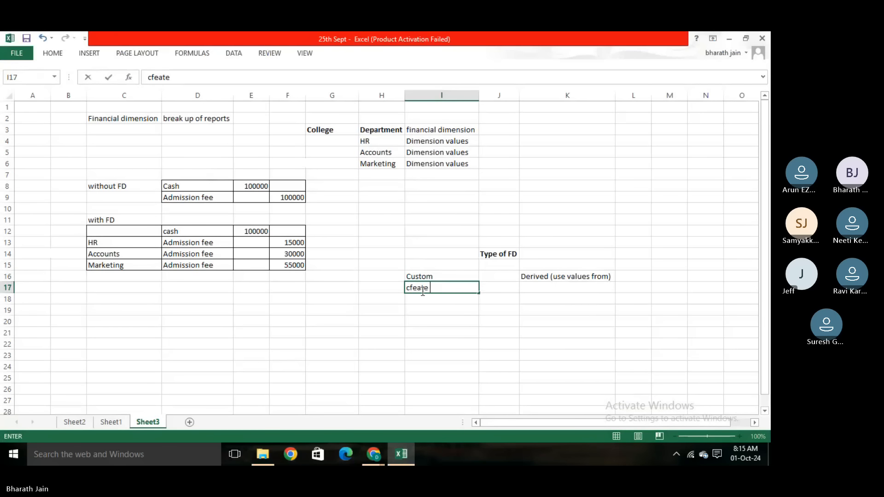
{"action": "key", "text": "BackSpace"}
{"action": "key", "text": "BackSpace"}
{"action": "key", "text": "BackSpace"}
{"action": "key", "text": "BackSpace"}
{"action": "key", "text": "BackSpace"}
{"action": "type", "text": "r"}
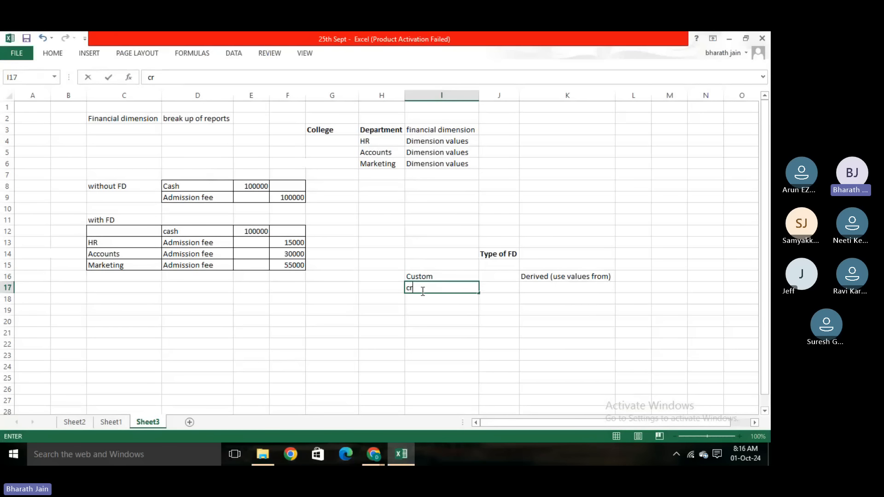
{"action": "type", "text": "eate your FD values"}
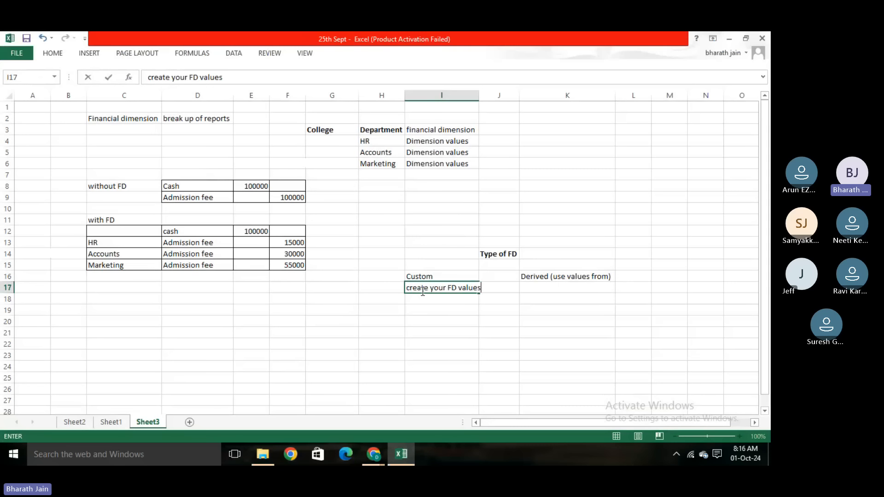
{"action": "left_click", "coordinate": [428, 313]}
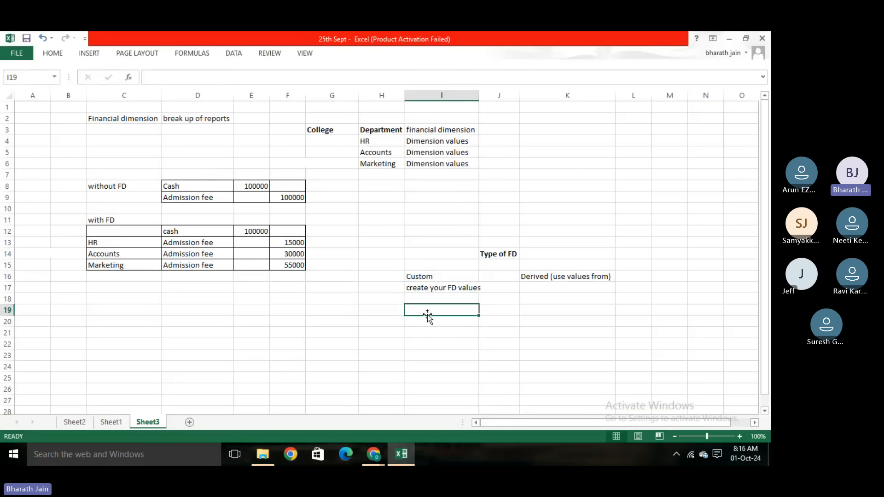
- Check the dimension values of CeDeparrtment in the browser against the Custom and Derived entries in Excel
{"action": "key", "text": "alt+Tab"}
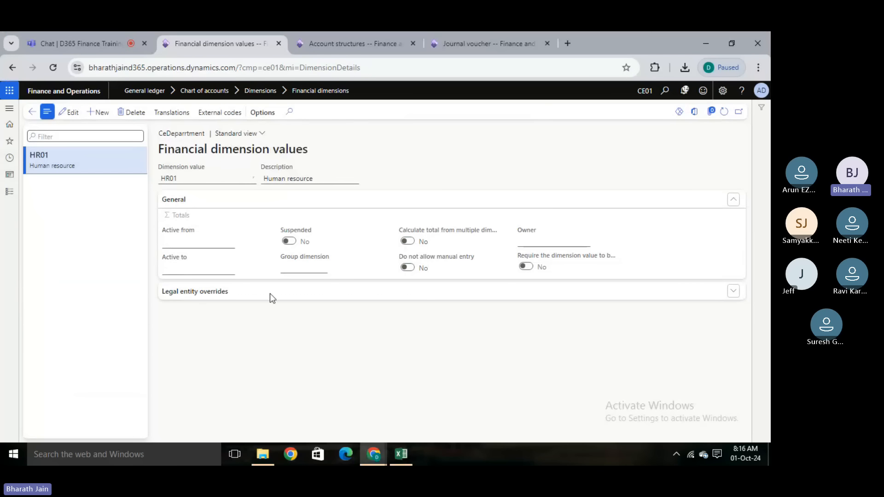
{"action": "key", "text": "alt+Tab"}
{"action": "left_click", "coordinate": [423, 288]}
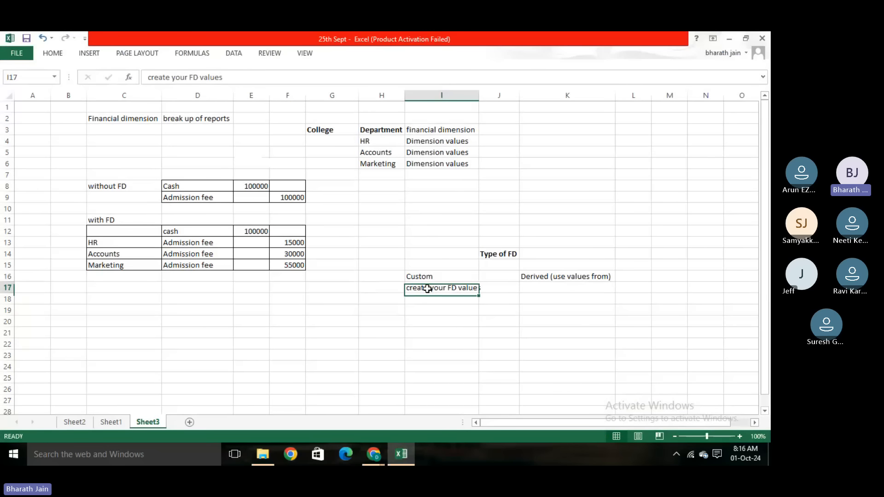
{"action": "left_click", "coordinate": [574, 277]}
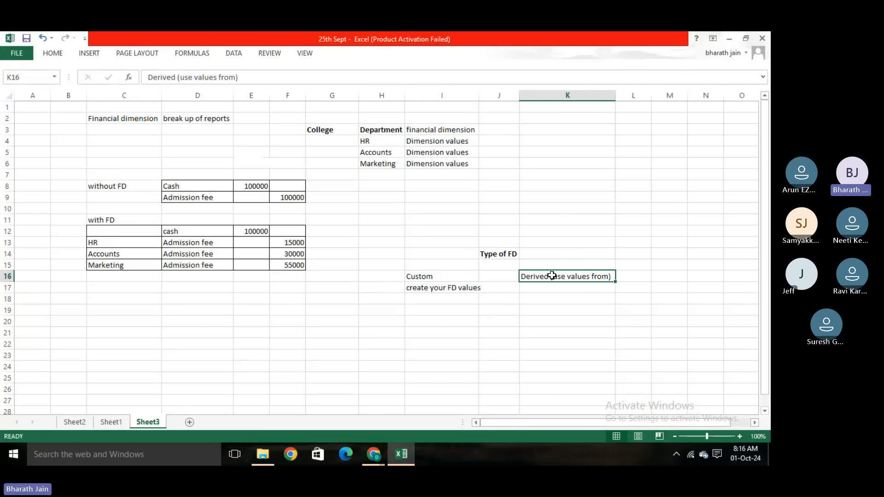
- Switch to the browser, return to the Financial dimensions list and start a new dimension that uses values from Customers
{"action": "key", "text": "alt+Tab"}
{"action": "left_click", "coordinate": [35, 116]}
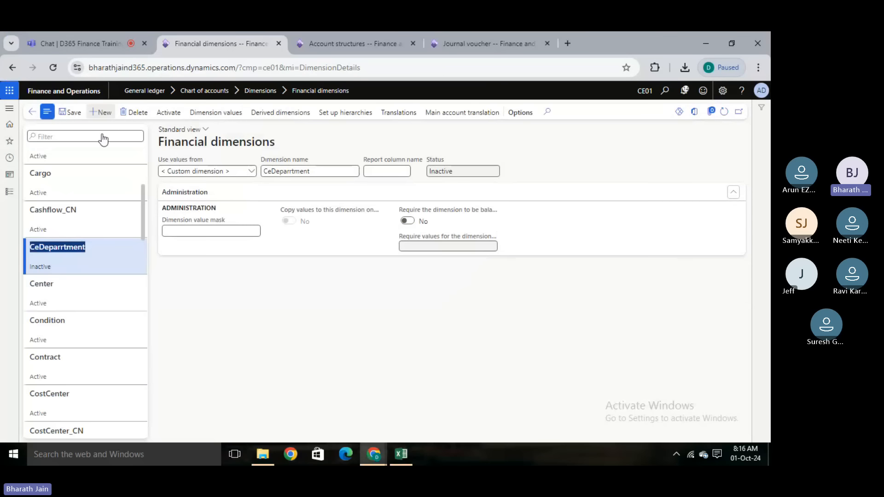
{"action": "left_click", "coordinate": [100, 113]}
{"action": "left_click", "coordinate": [252, 171]}
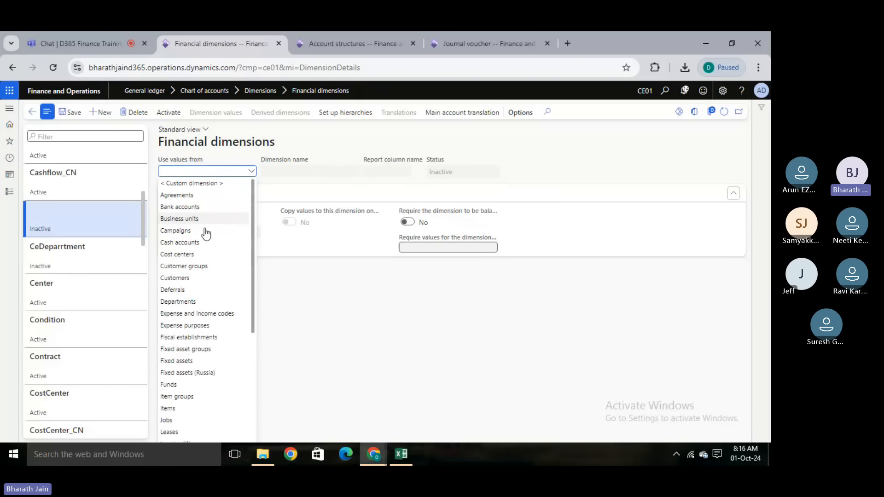
{"action": "left_click", "coordinate": [183, 278]}
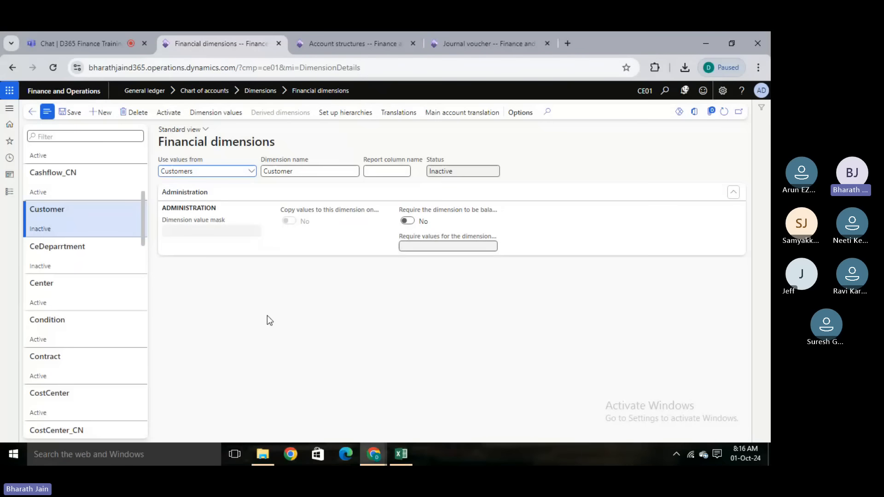
- Switch to Excel and enter "derived" in cell K17 beneath the Derived (use values from) dimension type
{"action": "key", "text": "alt+Tab"}
{"action": "left_click", "coordinate": [582, 356]}
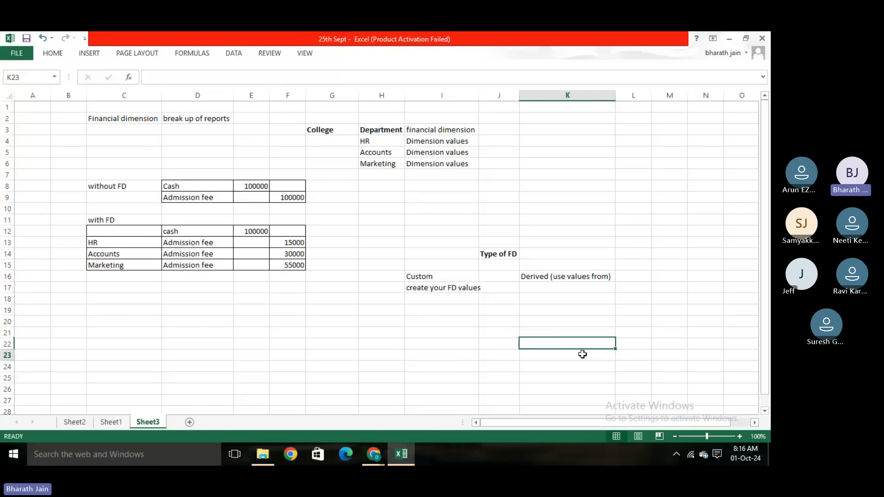
{"action": "double_click", "coordinate": [547, 288]}
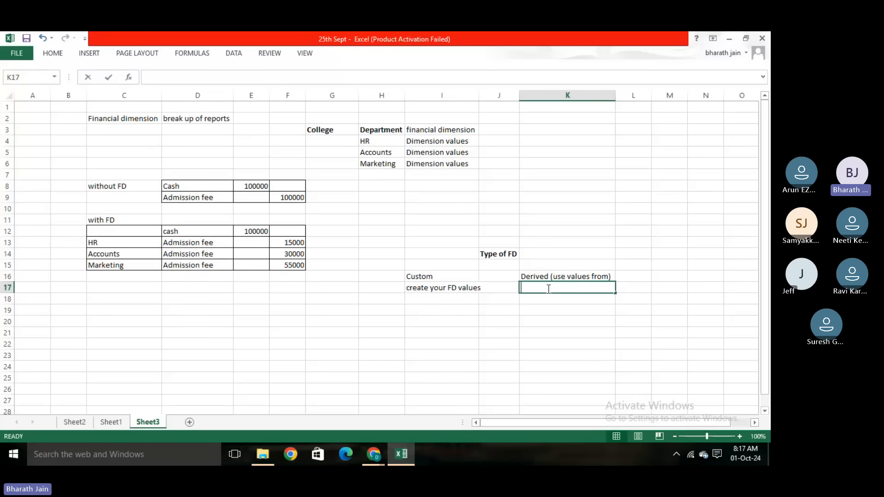
{"action": "type", "text": "derived"}
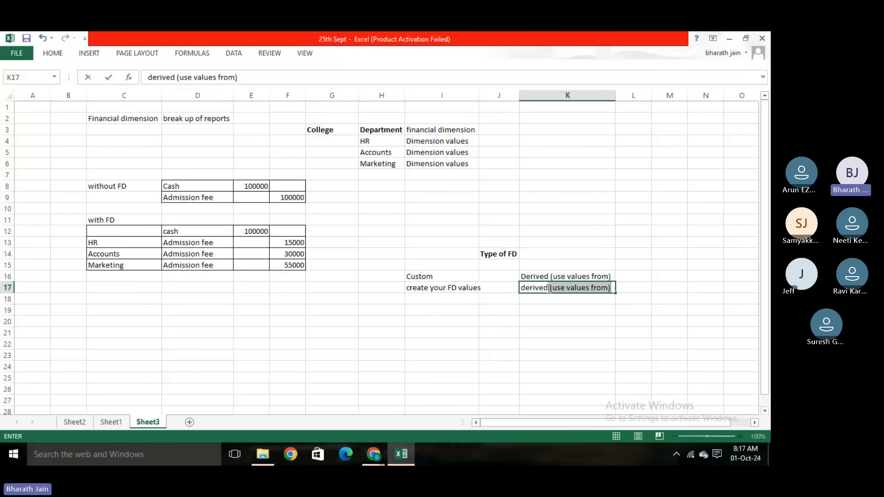
{"action": "key", "text": "BackSpace"}
{"action": "left_click", "coordinate": [545, 344]}
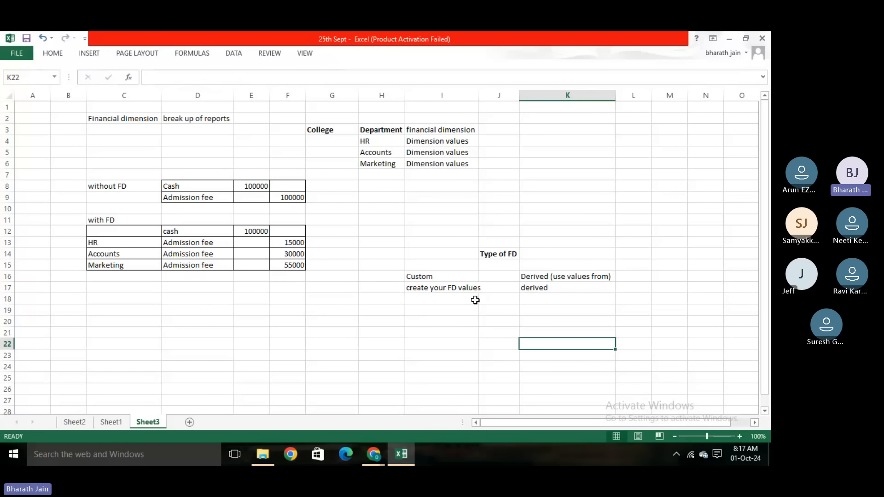
- Switch back to the browser and delete the newly added inactive Customer dimension
{"action": "left_click", "coordinate": [467, 290]}
{"action": "key", "text": "alt+Tab"}
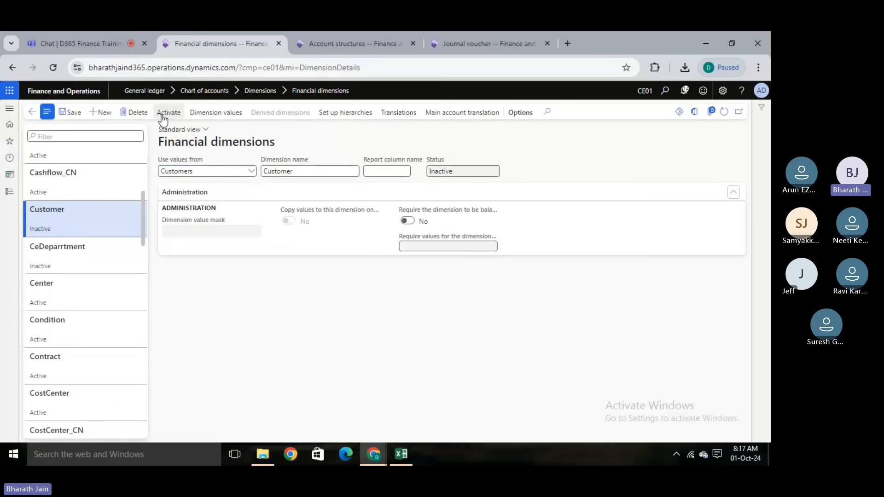
{"action": "left_click", "coordinate": [137, 113]}
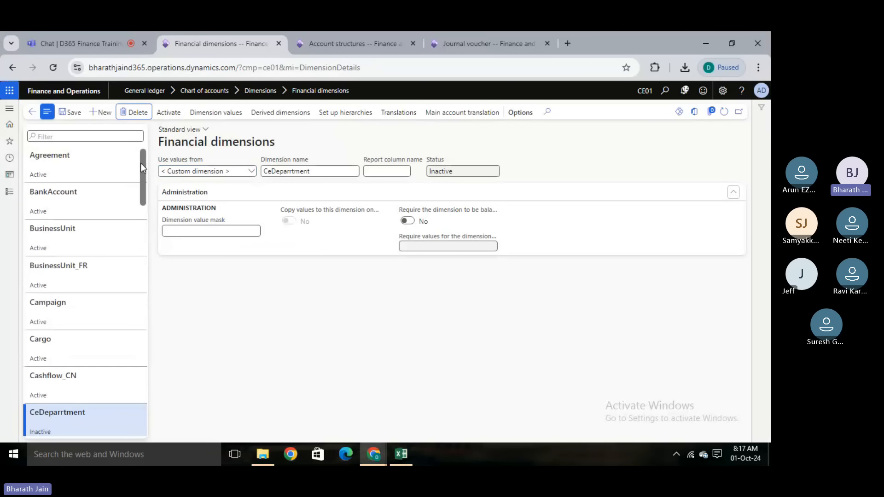
- Find the active Customer dimension in the list and view its dimension values
{"action": "left_click_drag", "start_coordinate": [141, 164], "coordinate": [146, 225]}
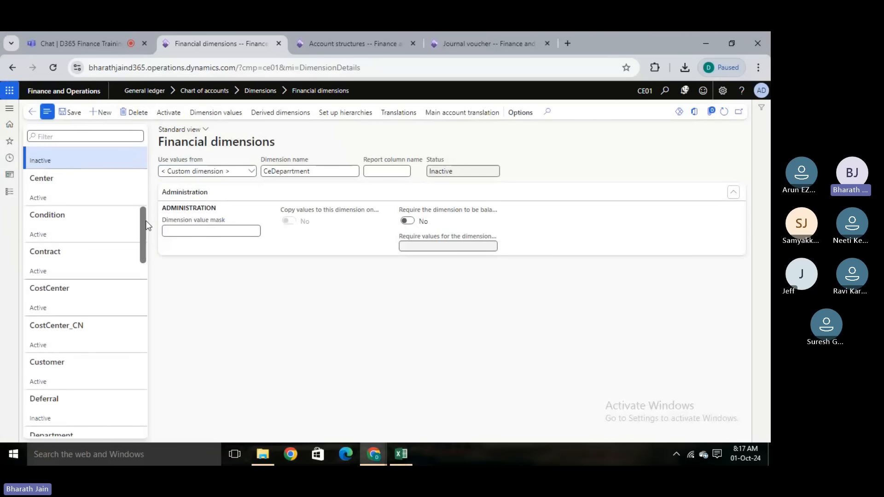
{"action": "left_click", "coordinate": [93, 365]}
{"action": "left_click", "coordinate": [215, 112]}
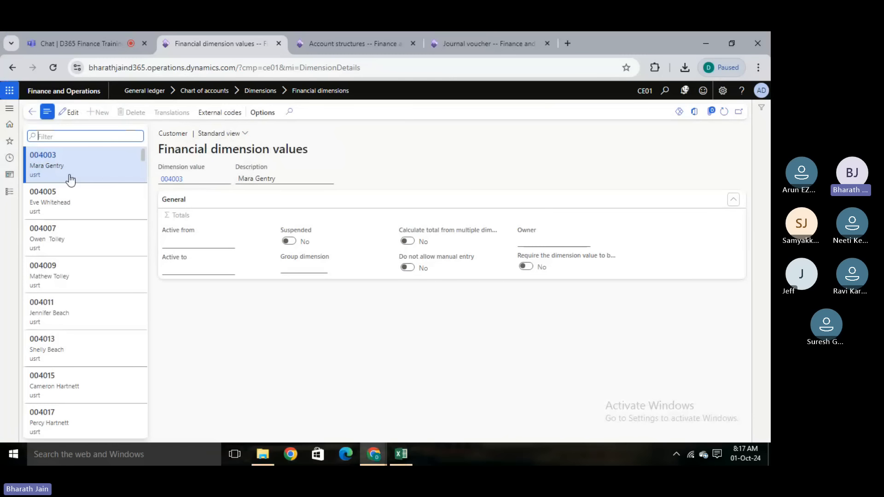
- Return to the Financial dimensions list, select the Department dimension and view its dimension values
{"action": "left_click", "coordinate": [31, 119]}
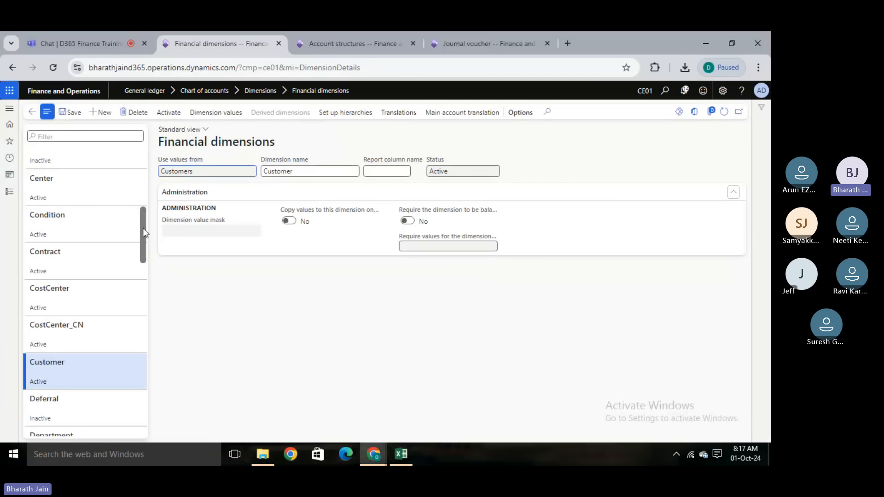
{"action": "left_click_drag", "start_coordinate": [143, 228], "coordinate": [139, 255]}
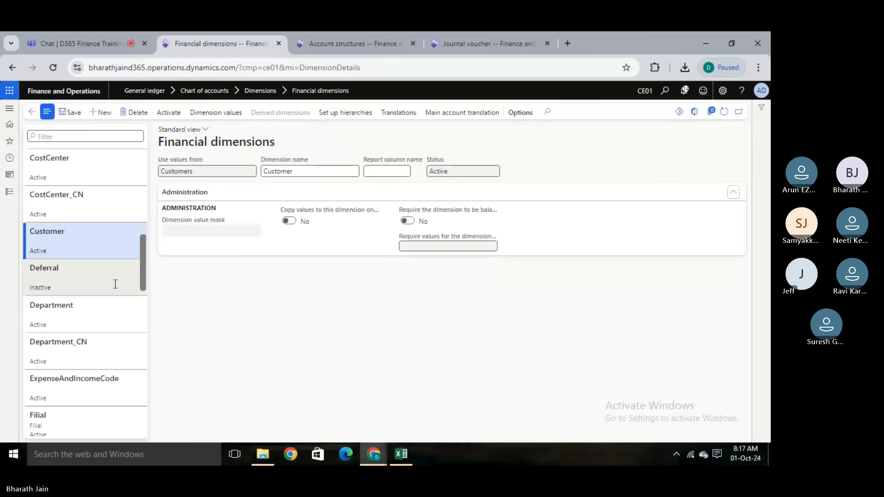
{"action": "left_click", "coordinate": [100, 313]}
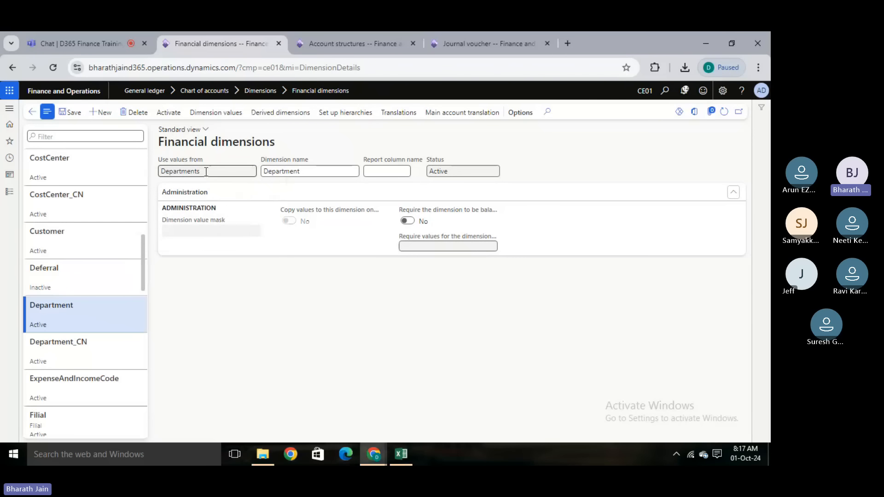
{"action": "left_click", "coordinate": [216, 113]}
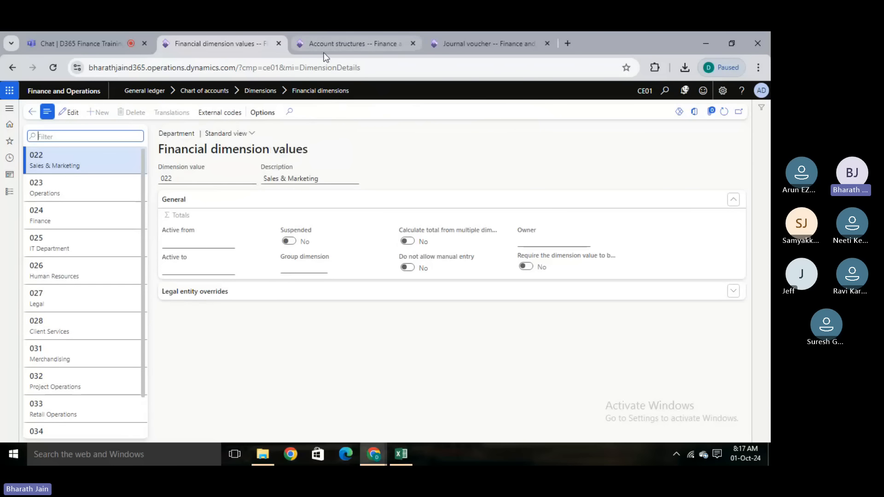
- In the browser tab holding the account structures, open the Operating units page of Organization administration
{"action": "left_click", "coordinate": [341, 44]}
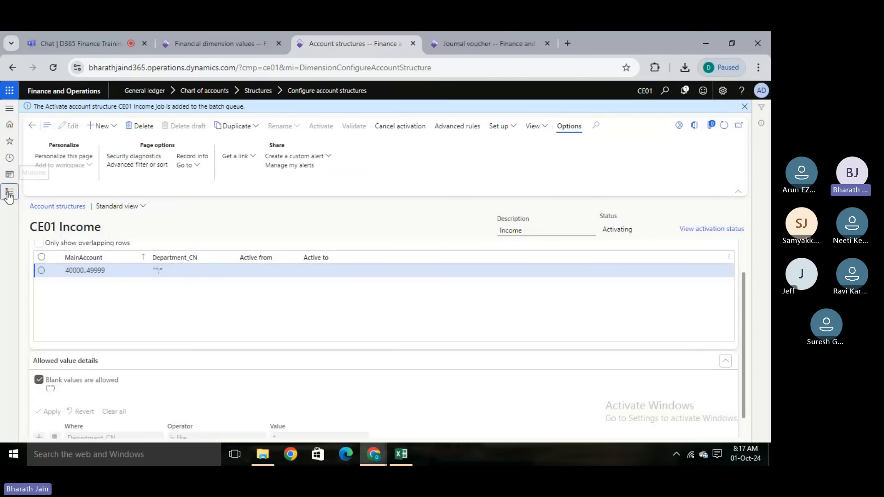
{"action": "left_click", "coordinate": [9, 192]}
{"action": "left_click_drag", "start_coordinate": [109, 224], "coordinate": [111, 319]}
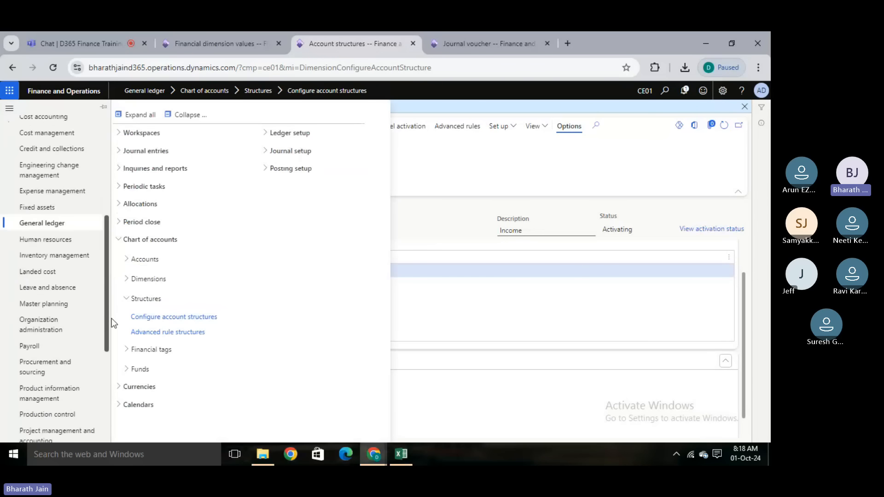
{"action": "left_click", "coordinate": [40, 326]}
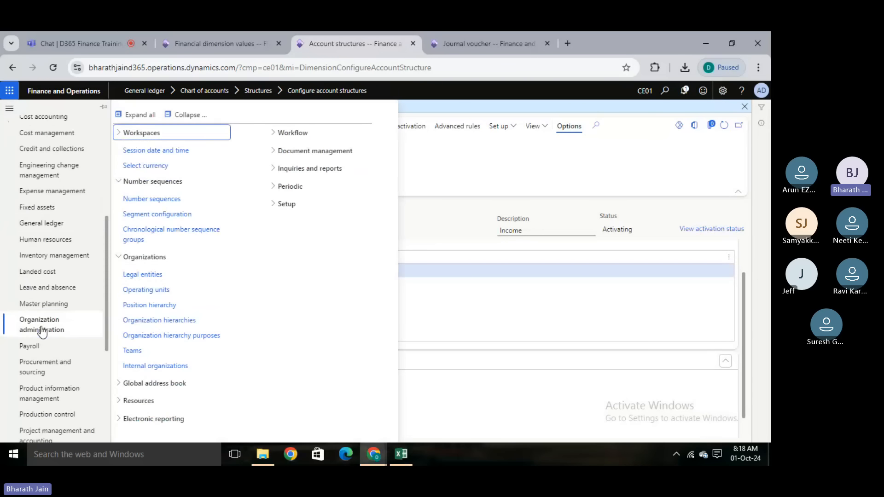
{"action": "left_click", "coordinate": [149, 287]}
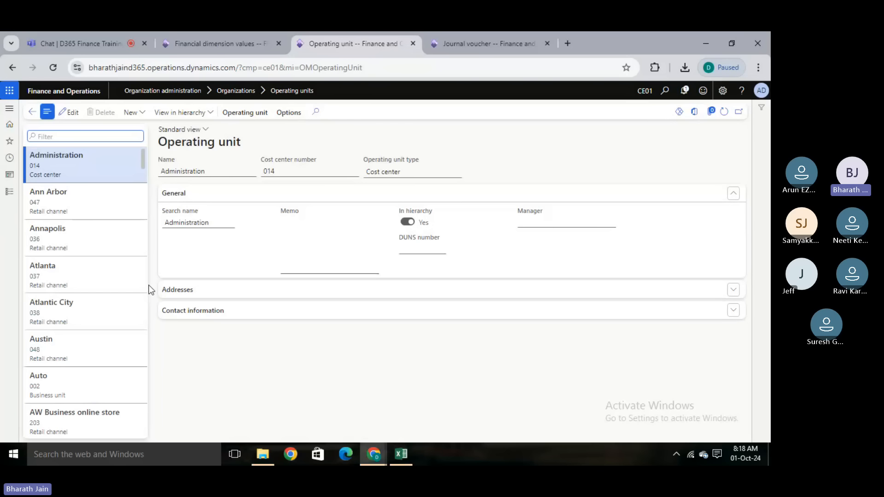
- Switch to Excel and review the notes on Custom and Derived dimension types, ending on the Custom entry
{"action": "key", "text": "alt+Tab"}
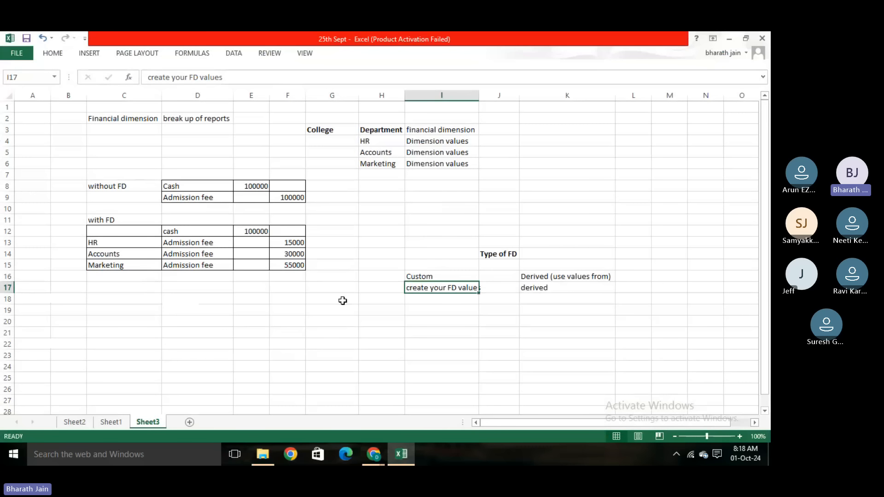
{"action": "left_click", "coordinate": [338, 312]}
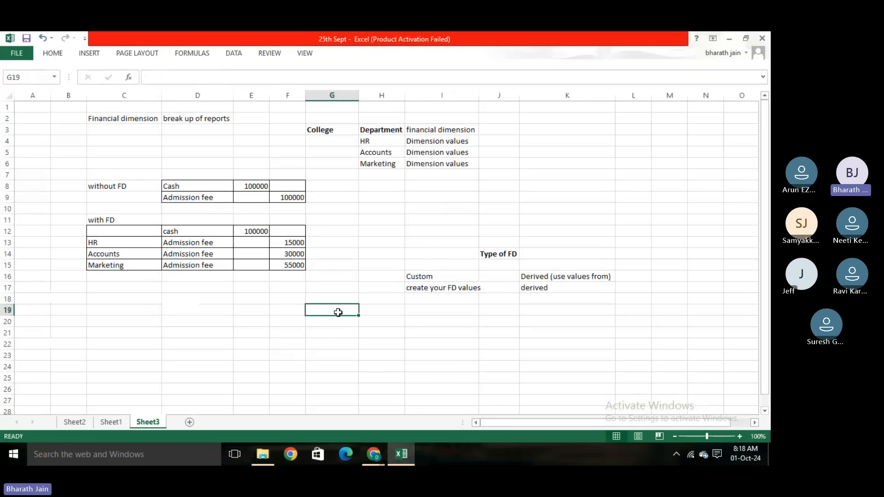
{"action": "left_click", "coordinate": [442, 300]}
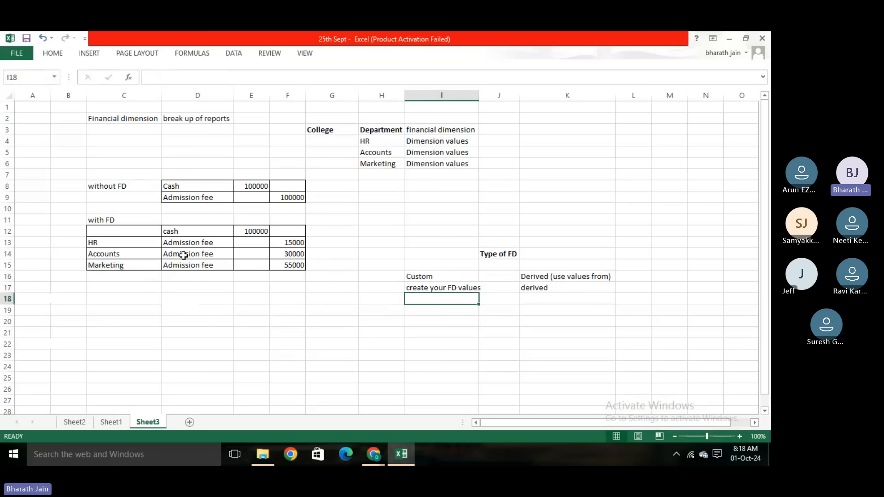
{"action": "left_click", "coordinate": [310, 332]}
{"action": "left_click", "coordinate": [429, 277]}
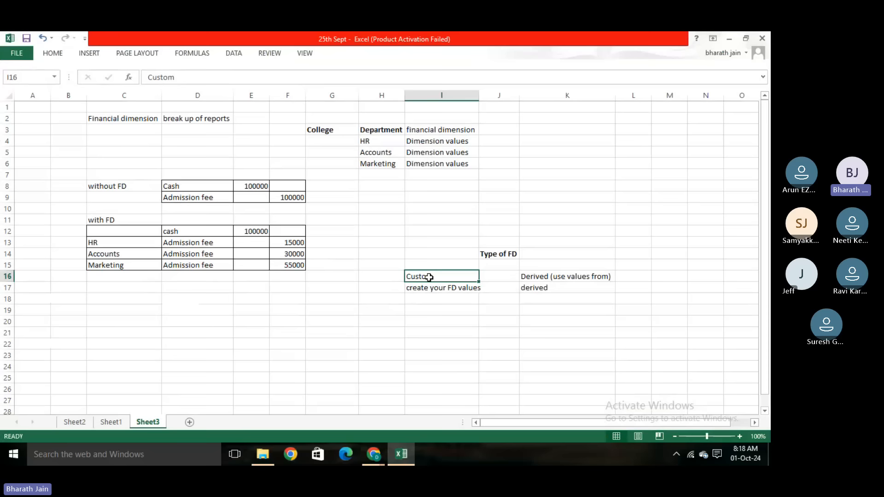
- Switch to the browser's Operating unit tab, create a new operating unit of type Department named Cedepart and save it
{"action": "key", "text": "alt+Tab"}
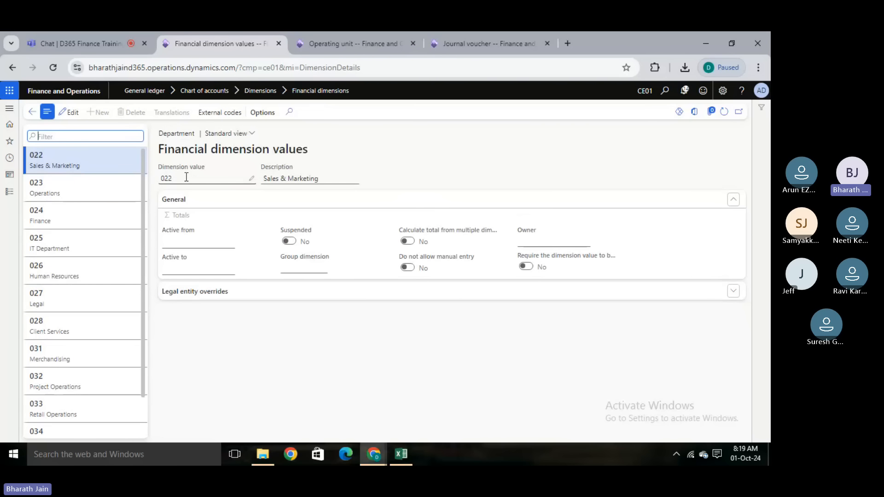
{"action": "left_click", "coordinate": [324, 33]}
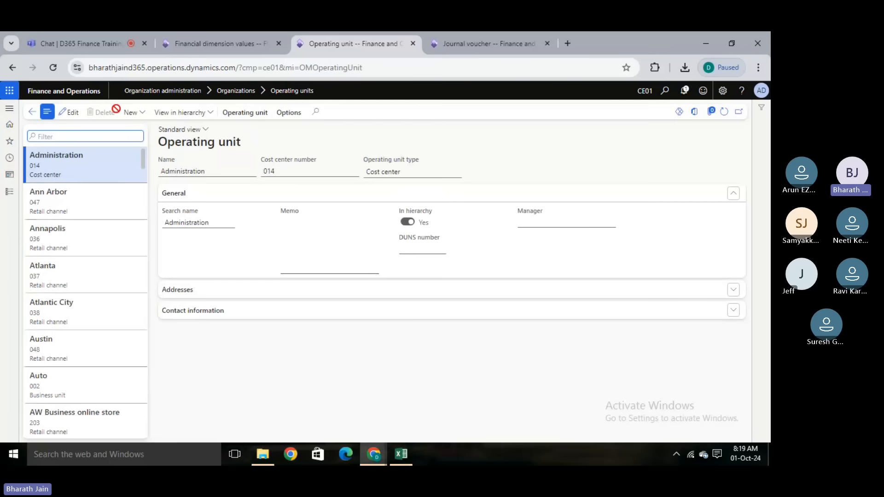
{"action": "left_click", "coordinate": [130, 114]}
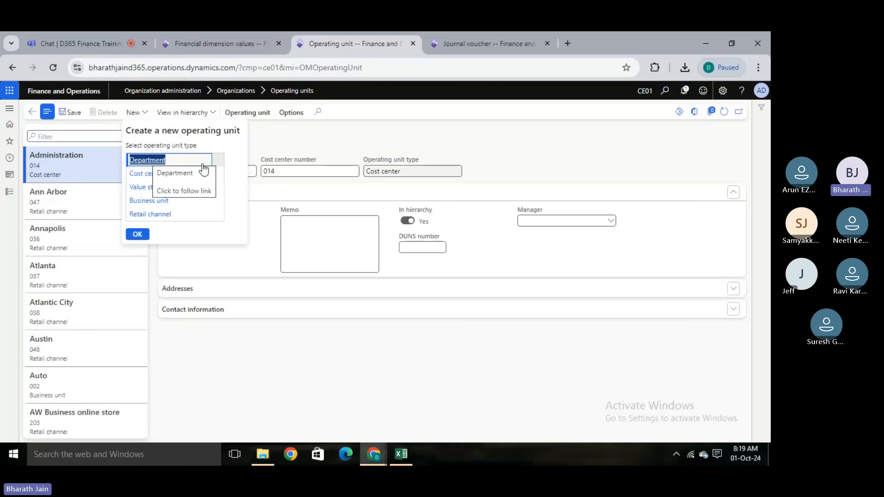
{"action": "left_click", "coordinate": [138, 235]}
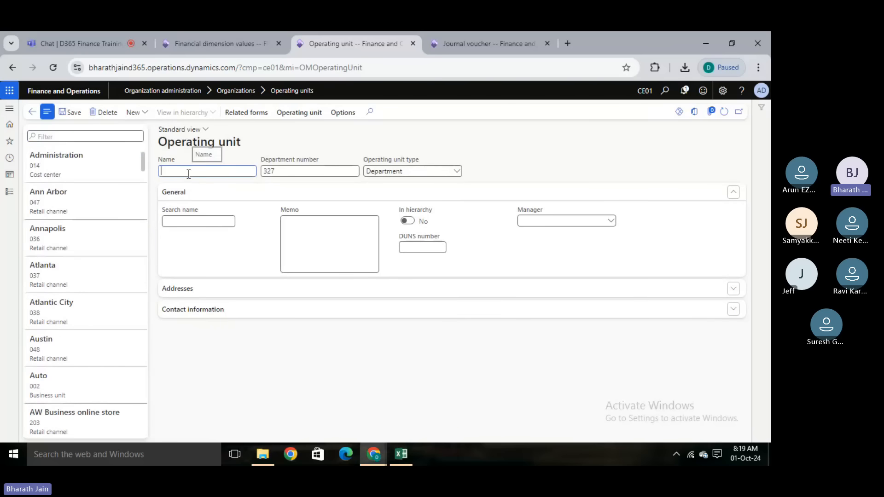
{"action": "type", "text": "Cedepart"}
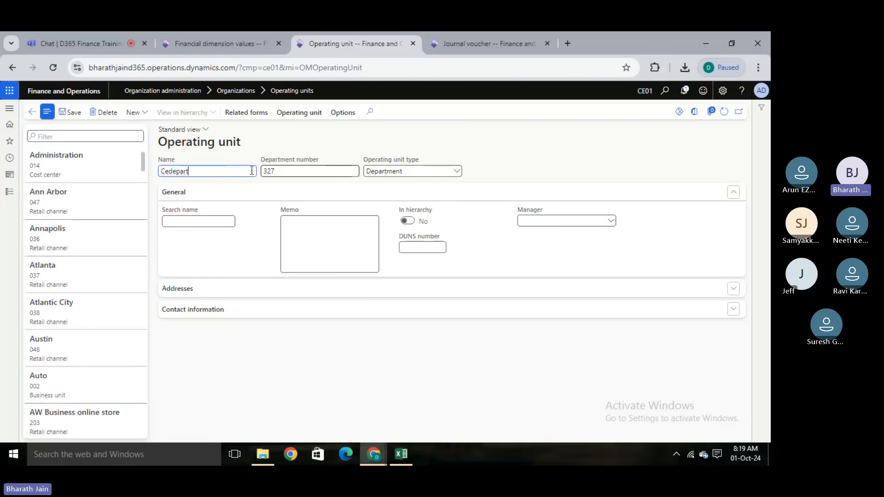
{"action": "left_click", "coordinate": [73, 116]}
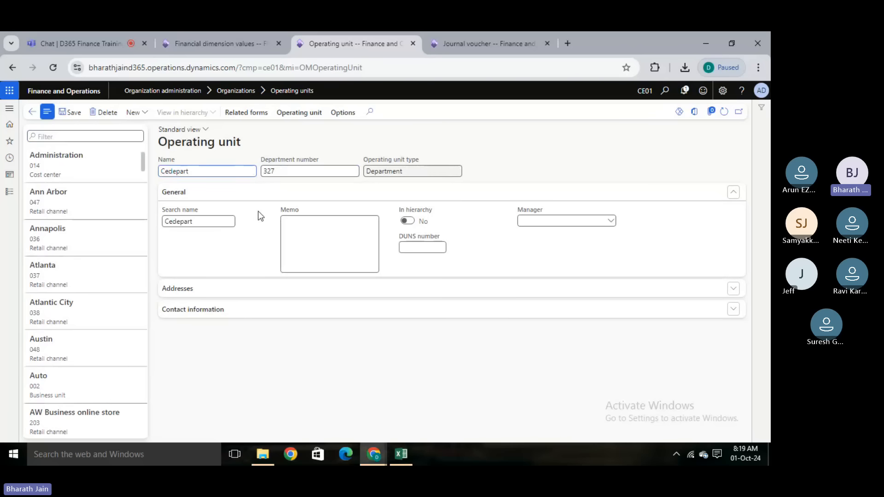
- In the Financial dimension values tab, refresh the Department values and open the Cedepart value in edit mode
{"action": "left_click", "coordinate": [206, 46]}
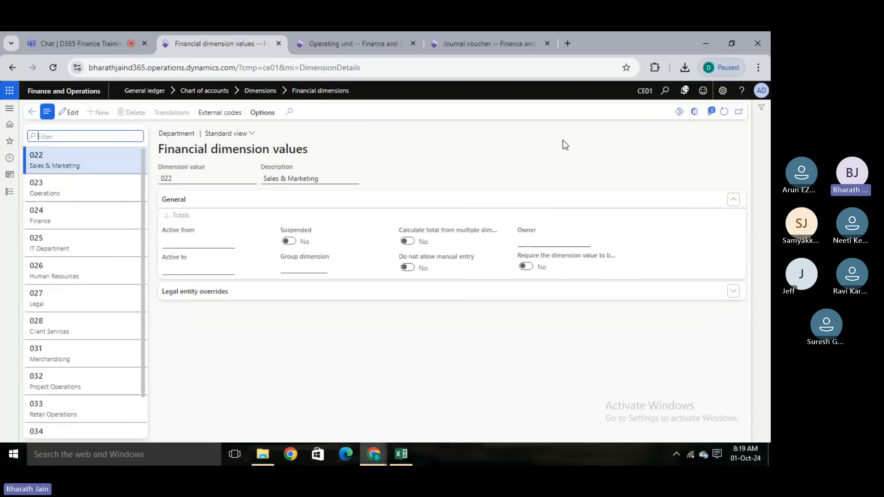
{"action": "left_click", "coordinate": [724, 112]}
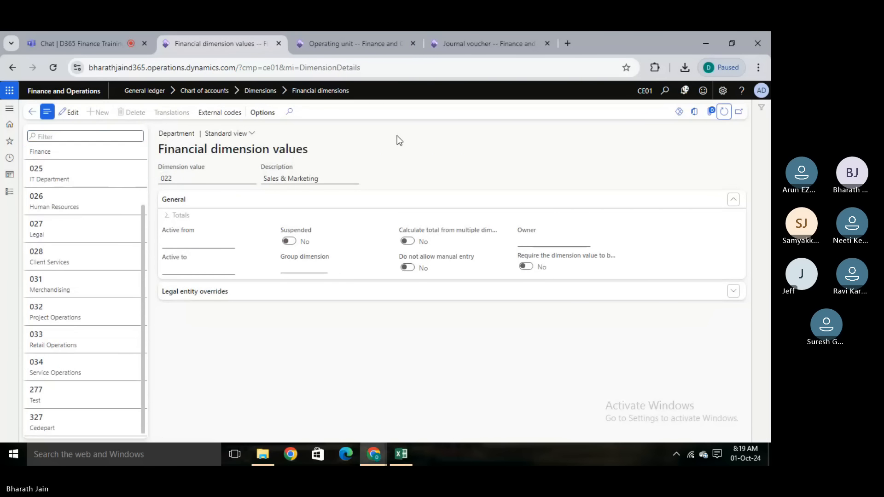
{"action": "left_click", "coordinate": [58, 428]}
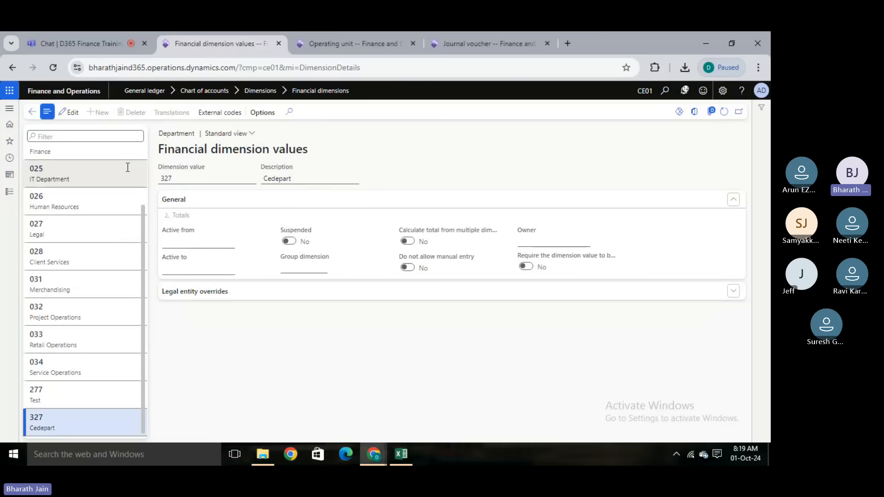
{"action": "left_click", "coordinate": [69, 112]}
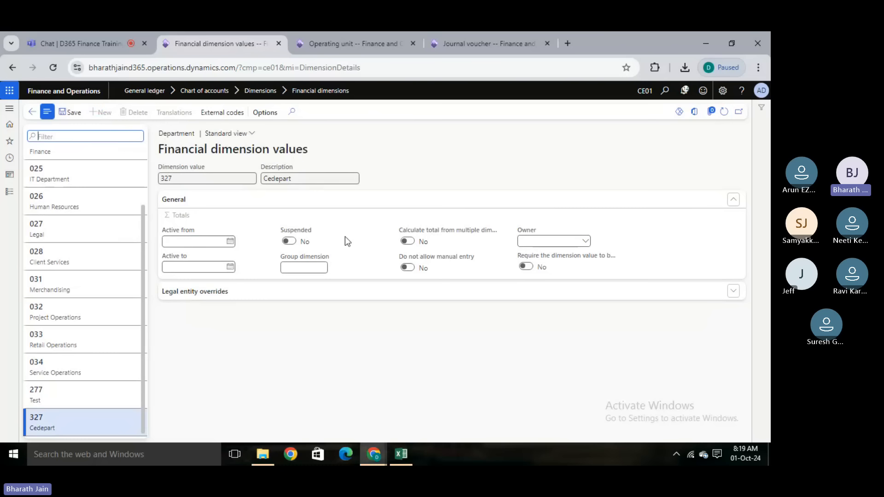
- Leave the Department dimension values and return to the Financial dimensions list
{"action": "left_click", "coordinate": [350, 33]}
{"action": "left_click", "coordinate": [249, 48]}
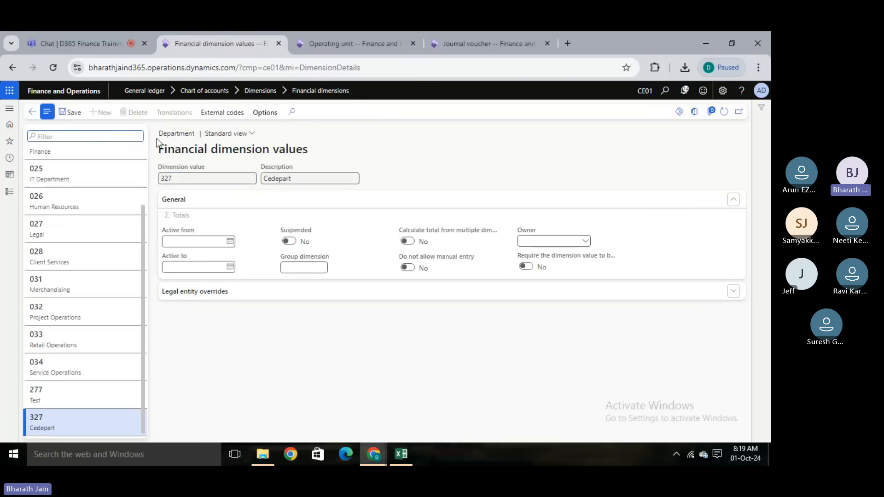
{"action": "left_click", "coordinate": [32, 112]}
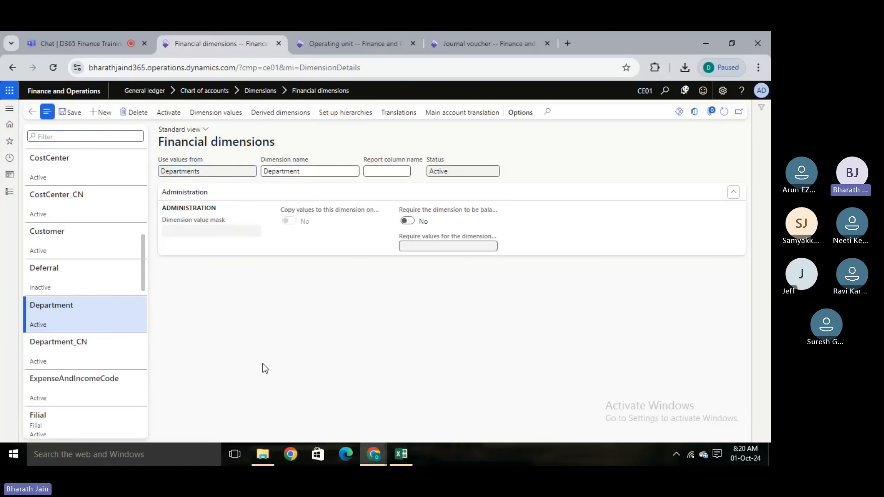
- Switch to Excel and review the financial dimension notes on Sheet3 and the account structure notes on Sheet1
{"action": "key", "text": "alt+Tab"}
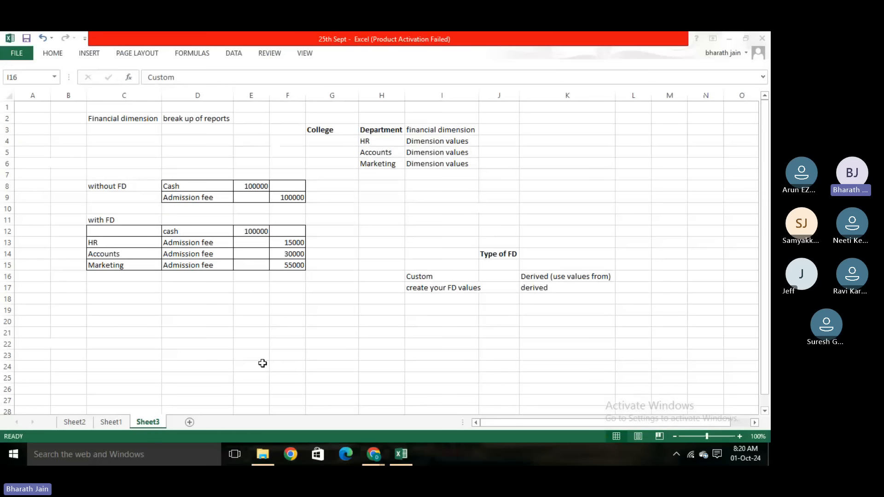
{"action": "left_click", "coordinate": [337, 345]}
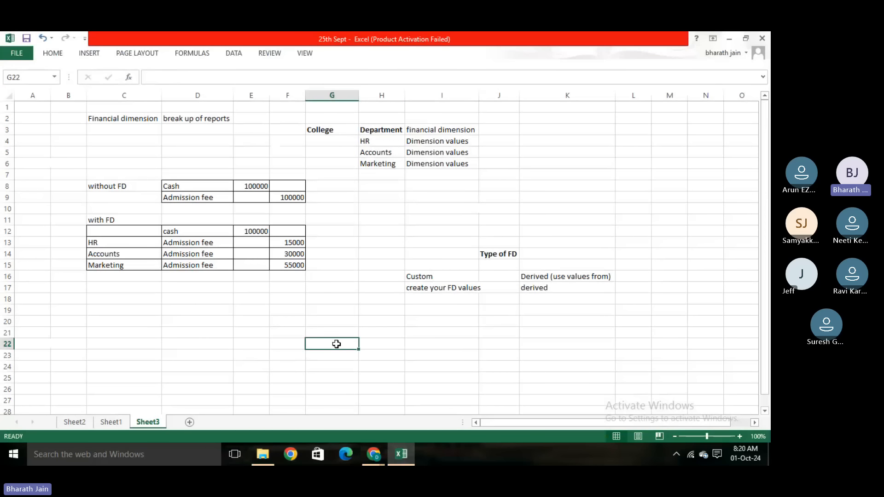
{"action": "left_click", "coordinate": [230, 334]}
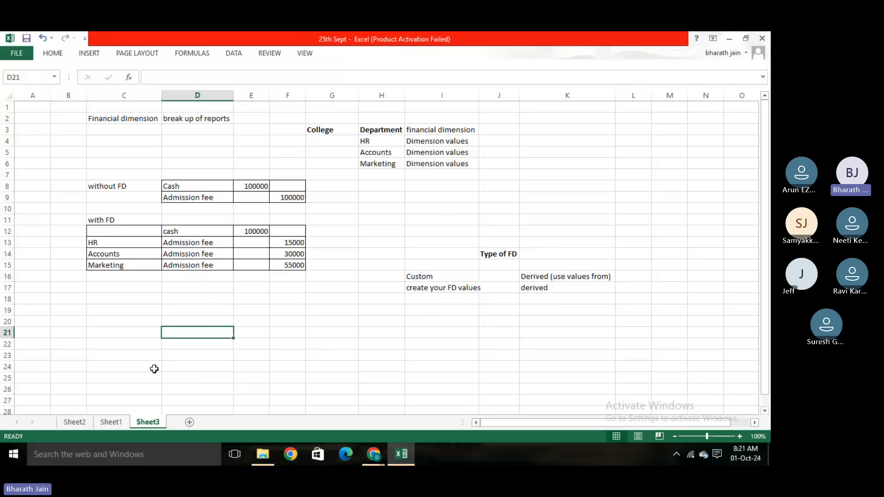
{"action": "left_click", "coordinate": [109, 422]}
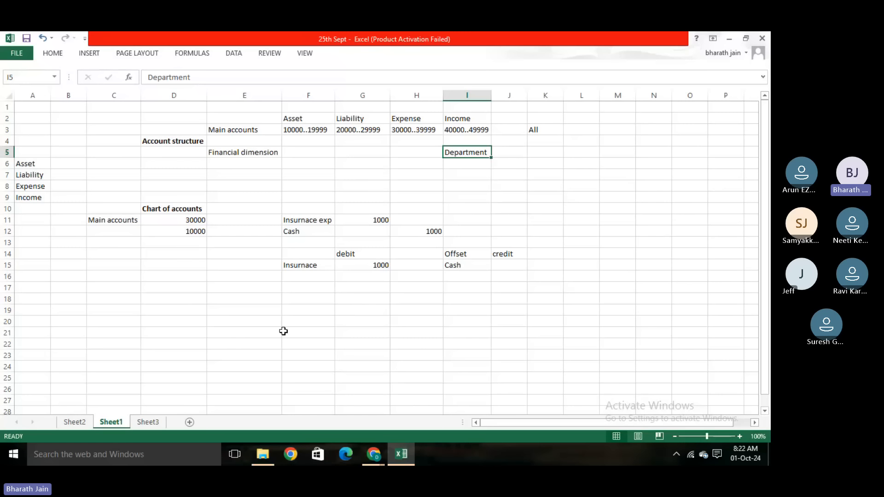
{"action": "left_click", "coordinate": [181, 363]}
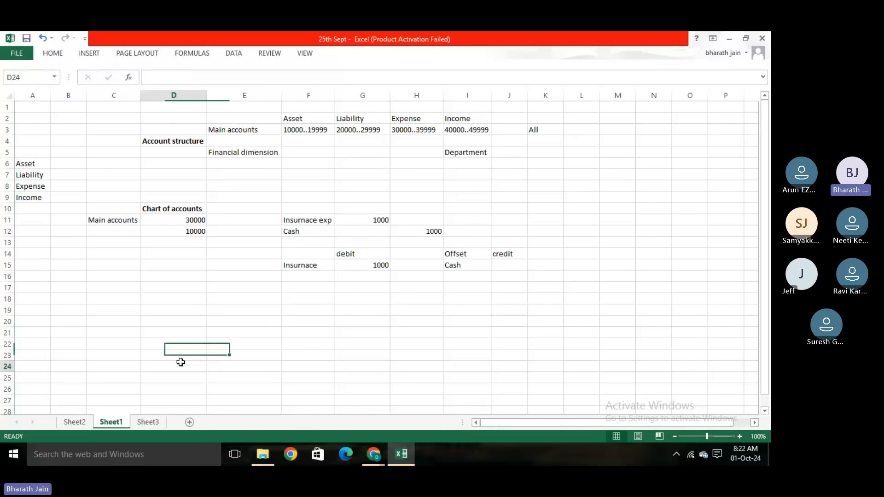
- Switch back to the browser and stop the recording of the Teams meeting
{"action": "left_click", "coordinate": [382, 450]}
{"action": "left_click", "coordinate": [355, 413]}
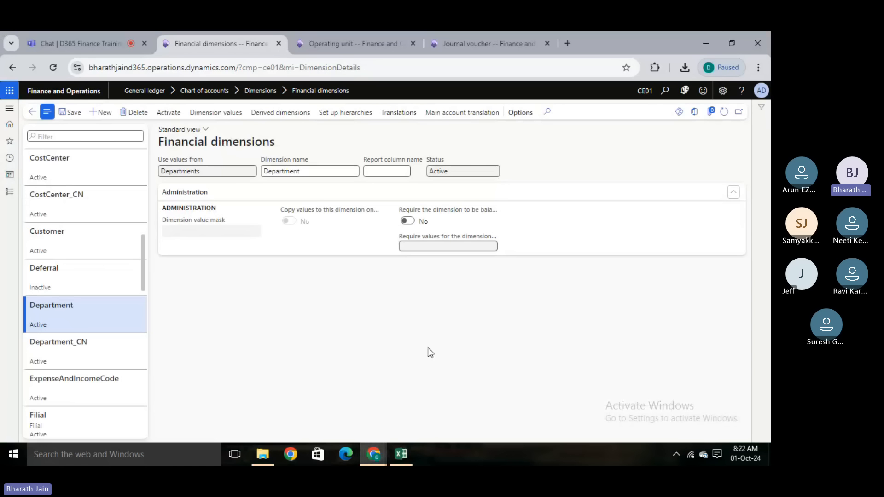
{"action": "left_click", "coordinate": [73, 42]}
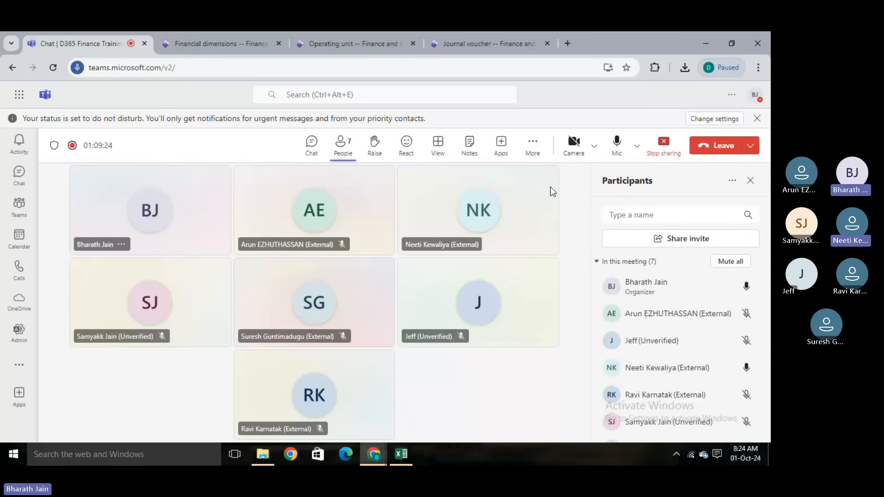
{"action": "left_click", "coordinate": [533, 146]}
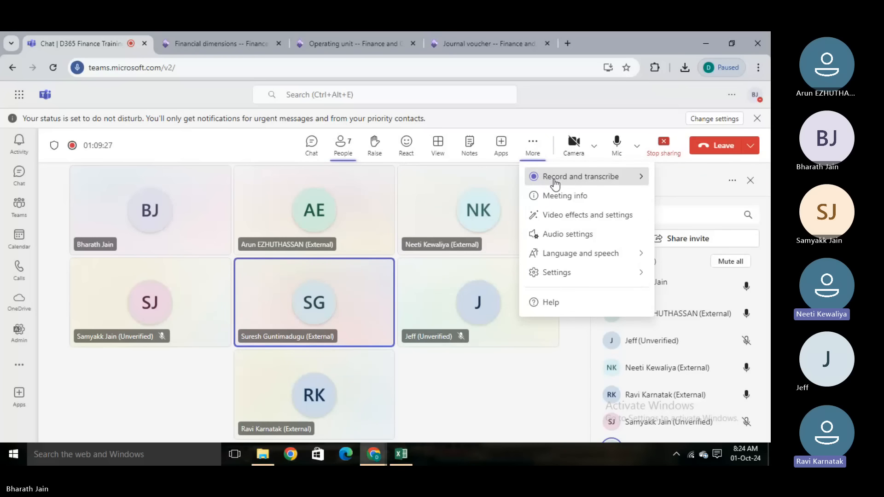
{"action": "left_click", "coordinate": [555, 179]}
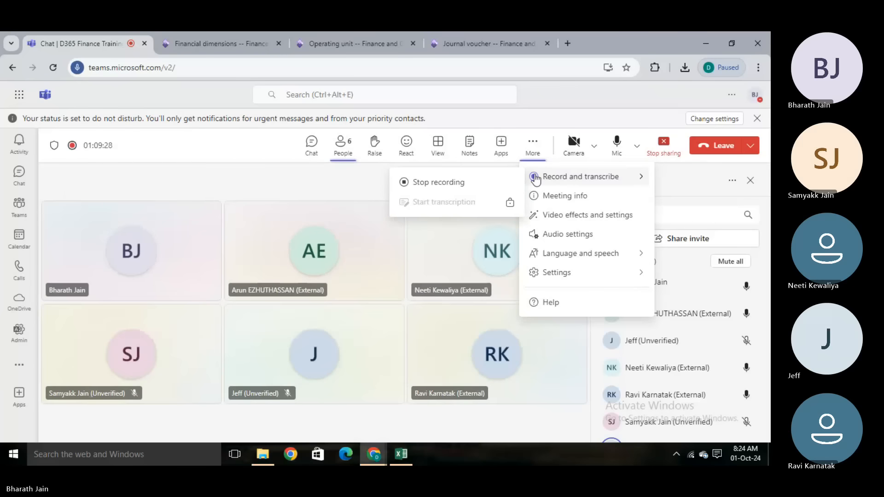
{"action": "left_click", "coordinate": [483, 182]}
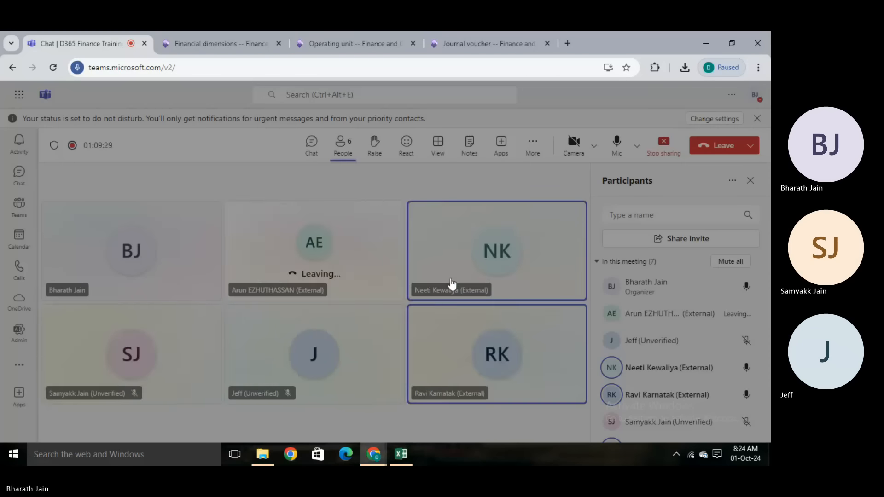